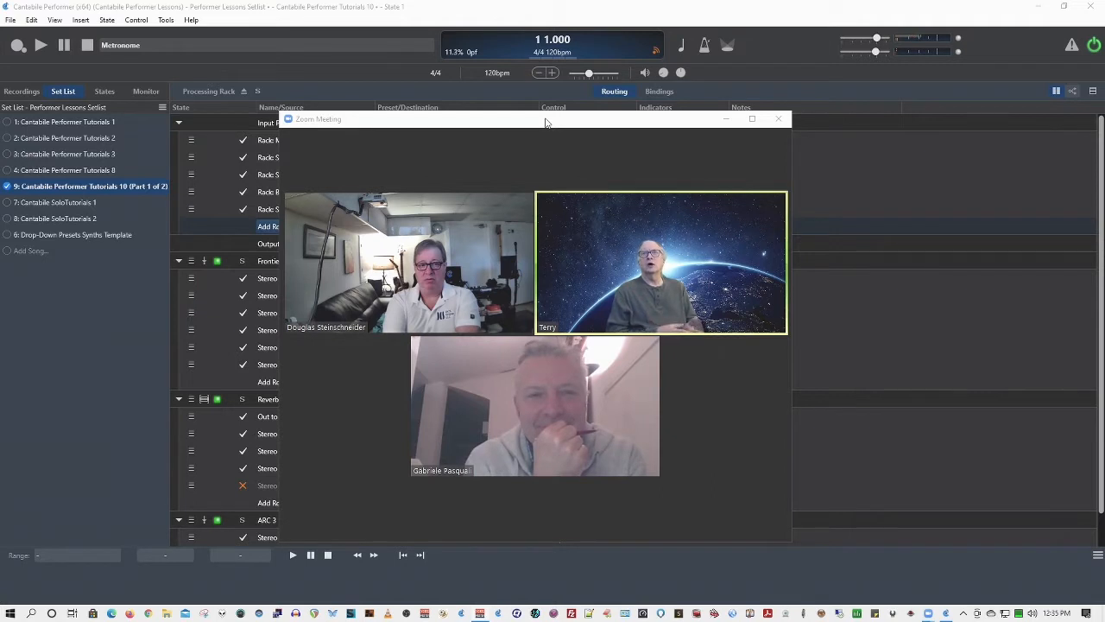
View the Processing Rack's bindings and return to its routing
{"action": "mouse_move", "coordinate": [542, 141]}
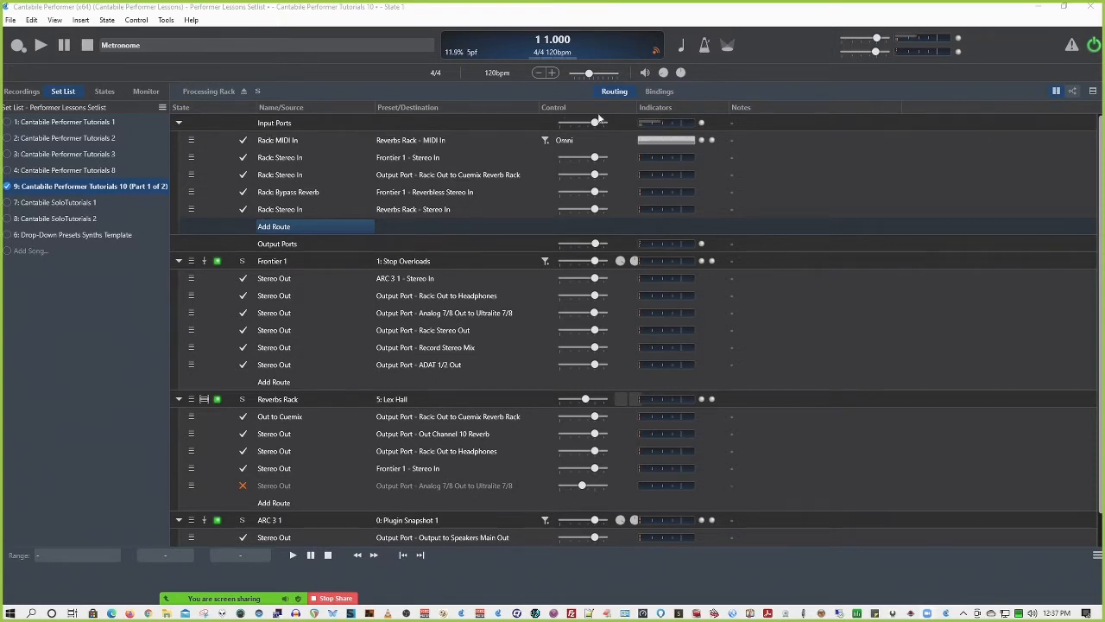
{"action": "left_click", "coordinate": [662, 91]}
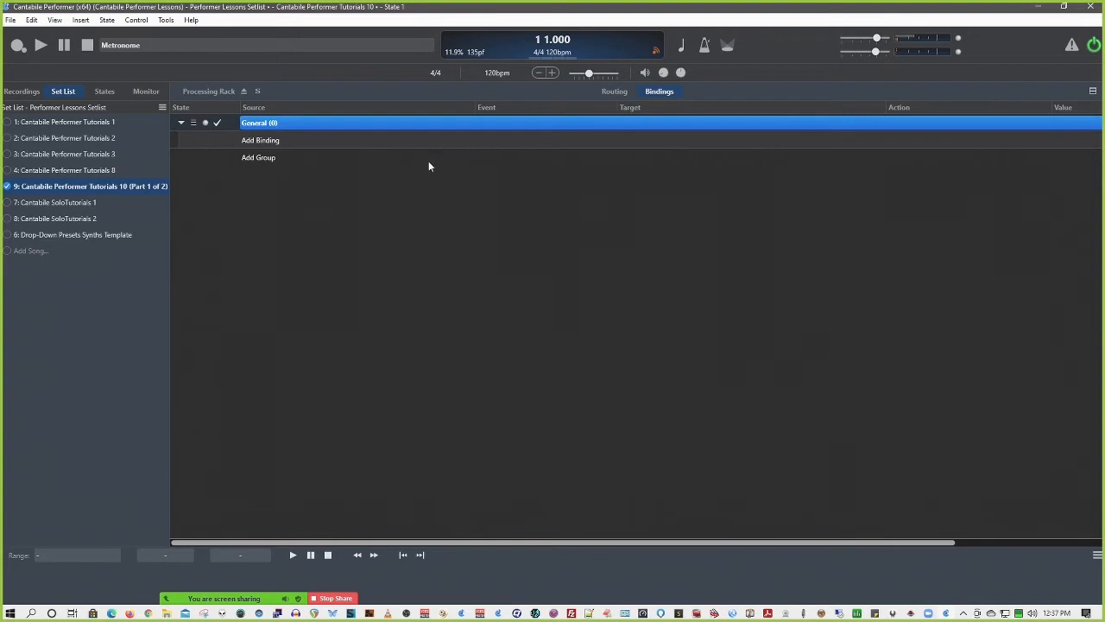
{"action": "left_click", "coordinate": [615, 92]}
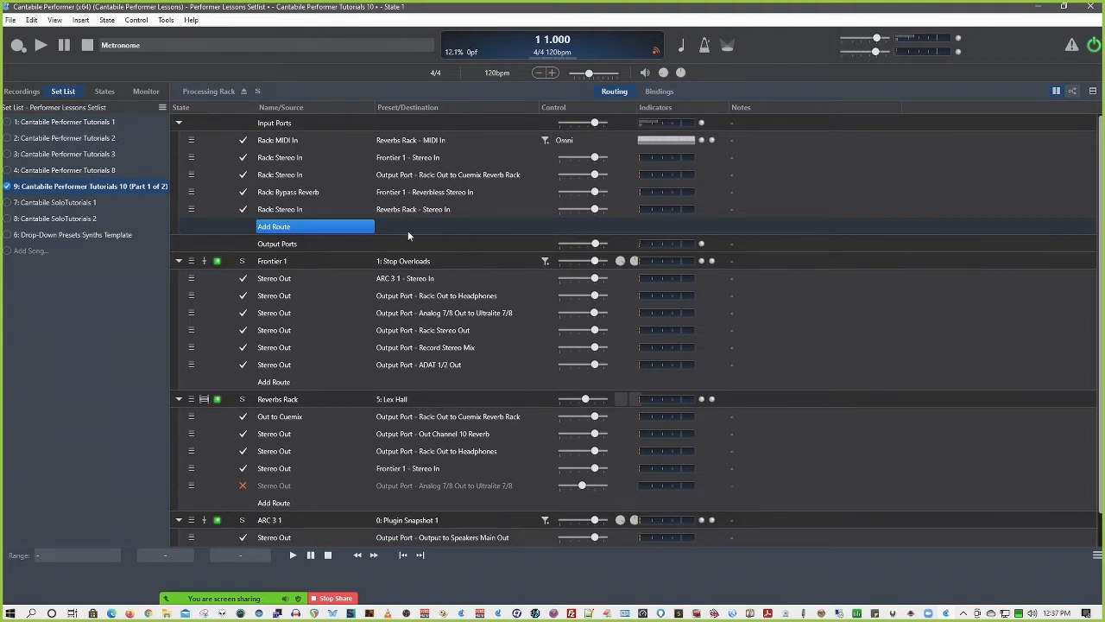
Try to bind controller 28 on MPK249 Keys, channel 1, to Recorder - Record Start/Stop
{"action": "right_click", "coordinate": [17, 45]}
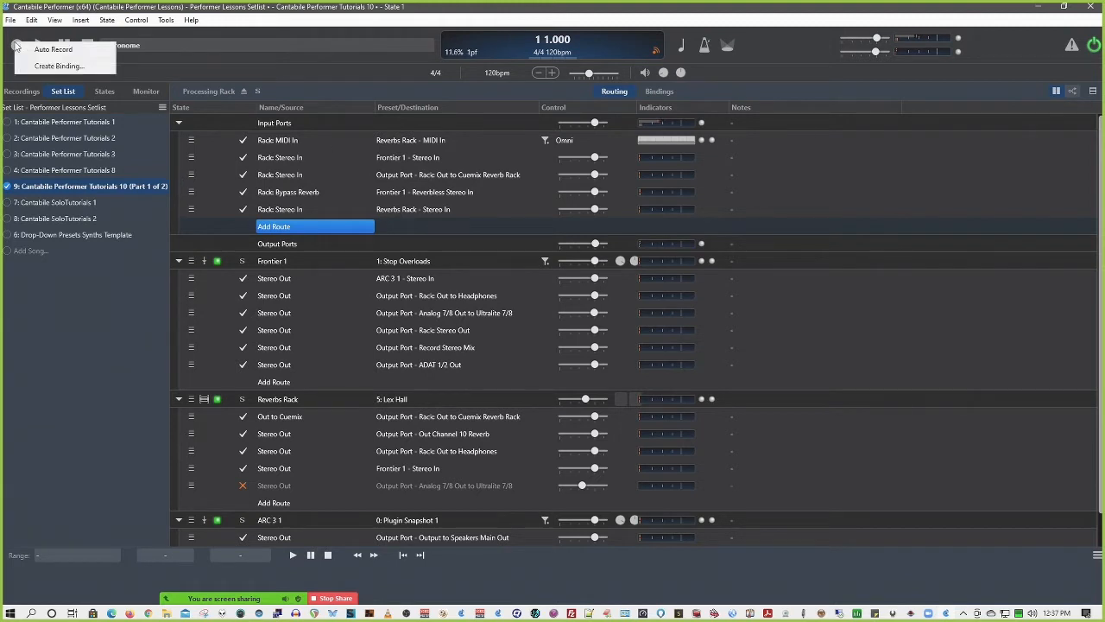
{"action": "left_click", "coordinate": [43, 66]}
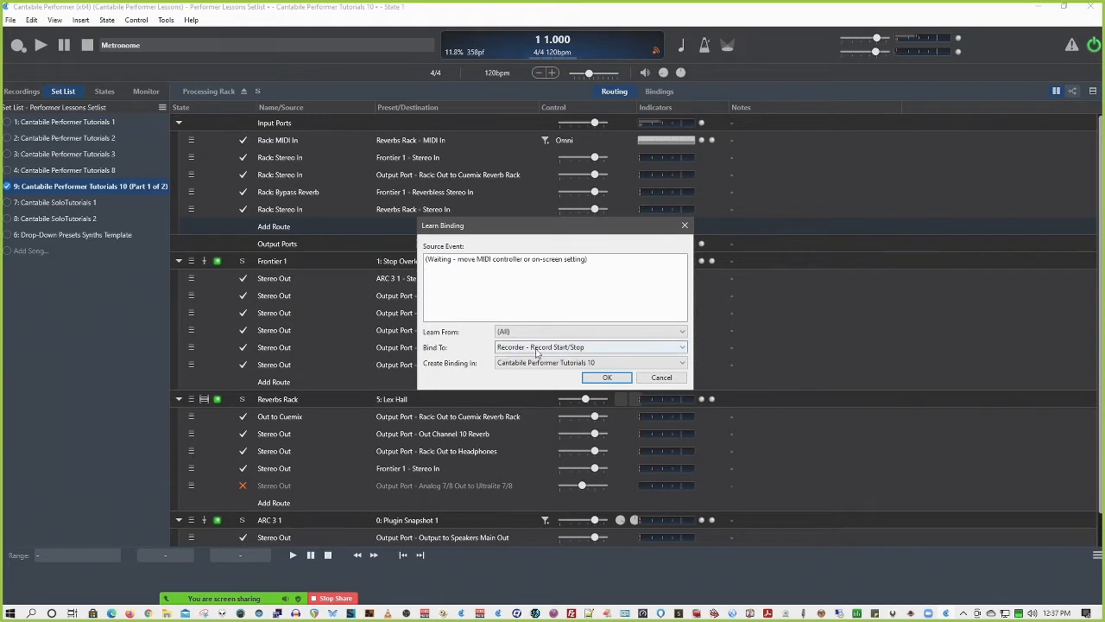
{"action": "left_click", "coordinate": [553, 347]}
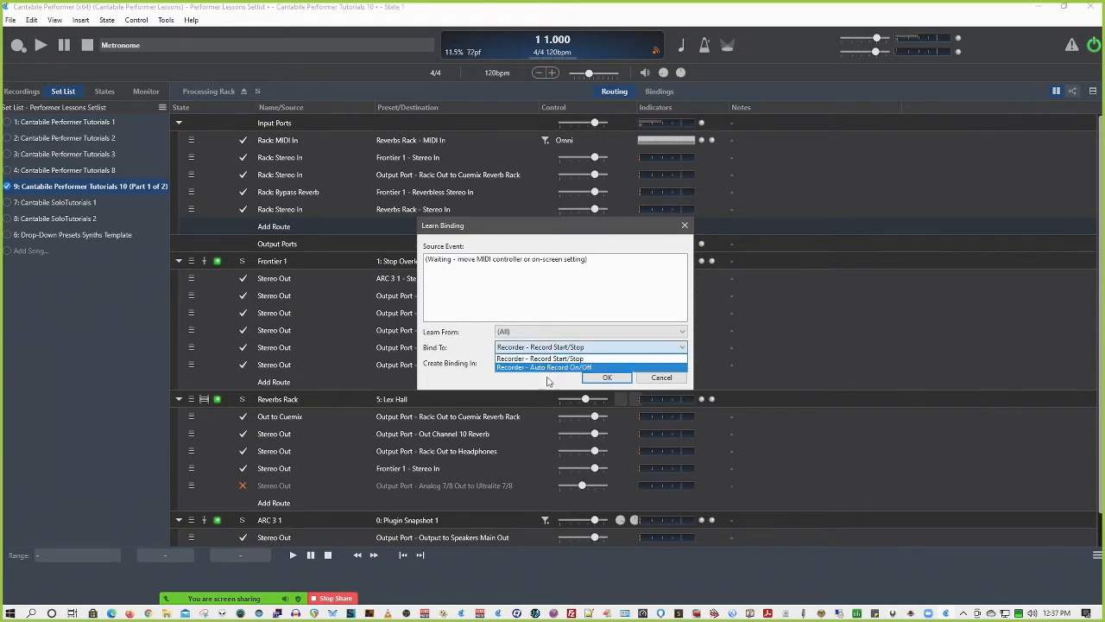
{"action": "left_click", "coordinate": [542, 384]}
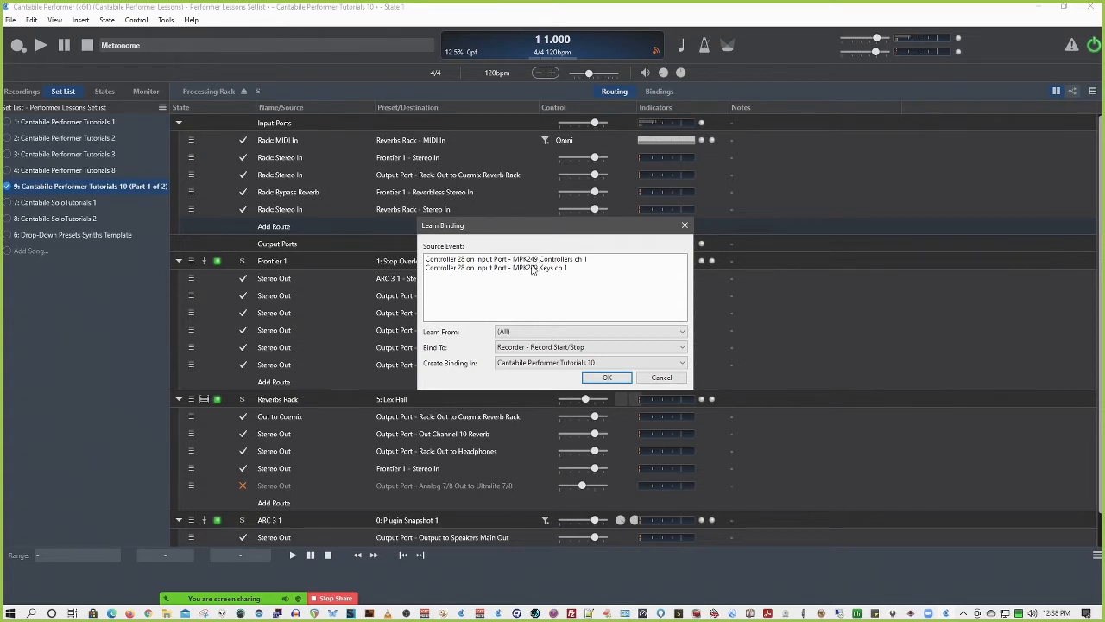
{"action": "left_click", "coordinate": [533, 270]}
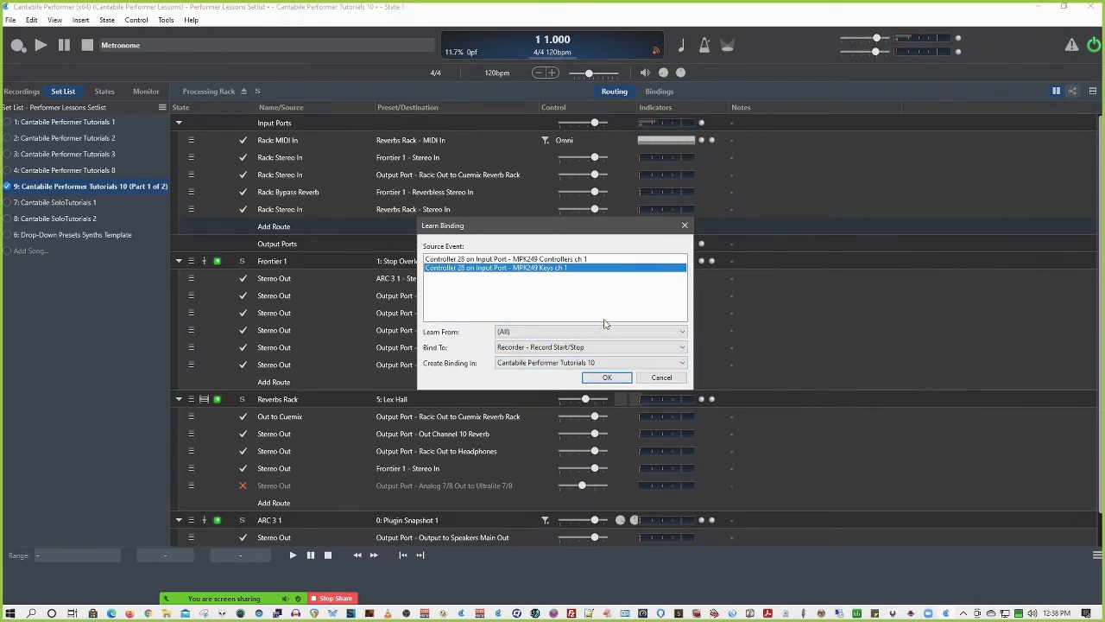
{"action": "left_click", "coordinate": [661, 378]}
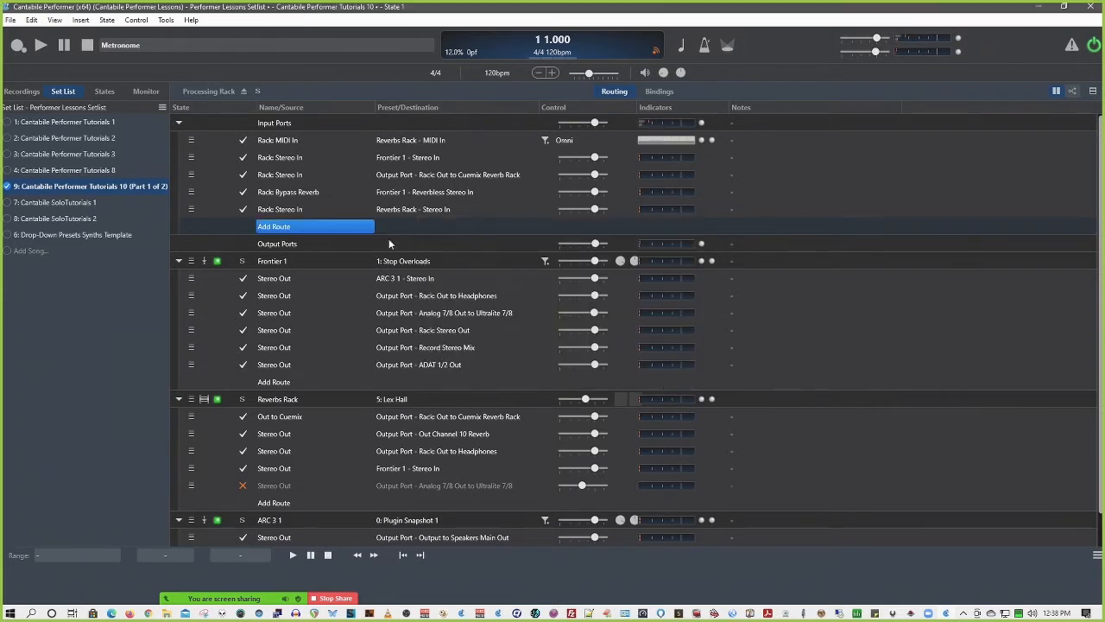
Bind controller 28 on MPK249 Keys, channel 1, to Transport - Play in Cantabile Performer Tutorials 10
{"action": "right_click", "coordinate": [41, 46]}
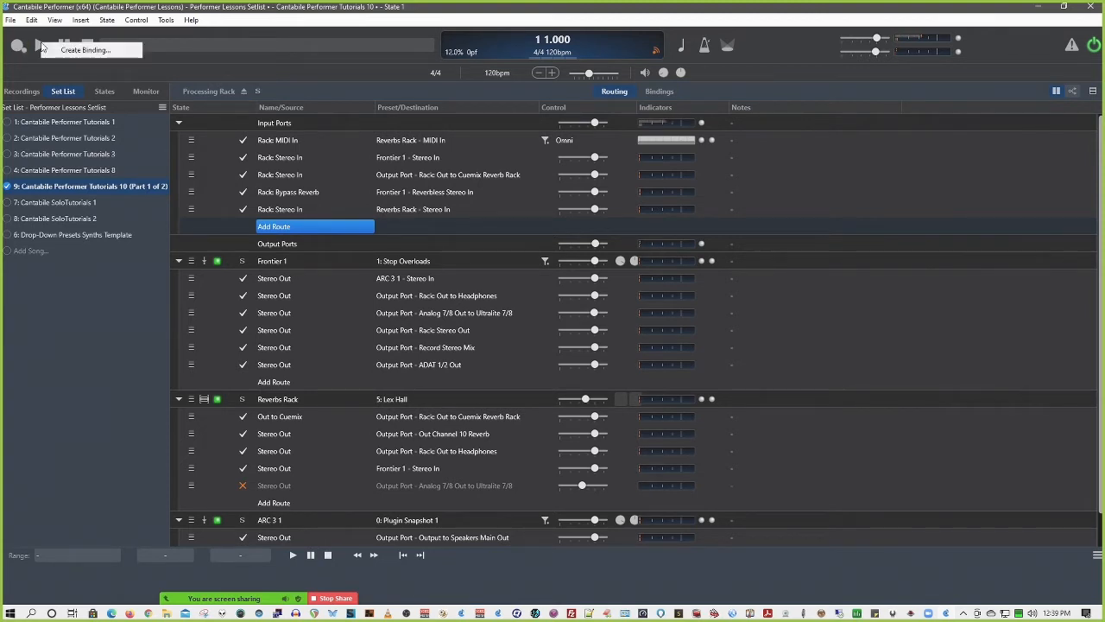
{"action": "left_click", "coordinate": [84, 50]}
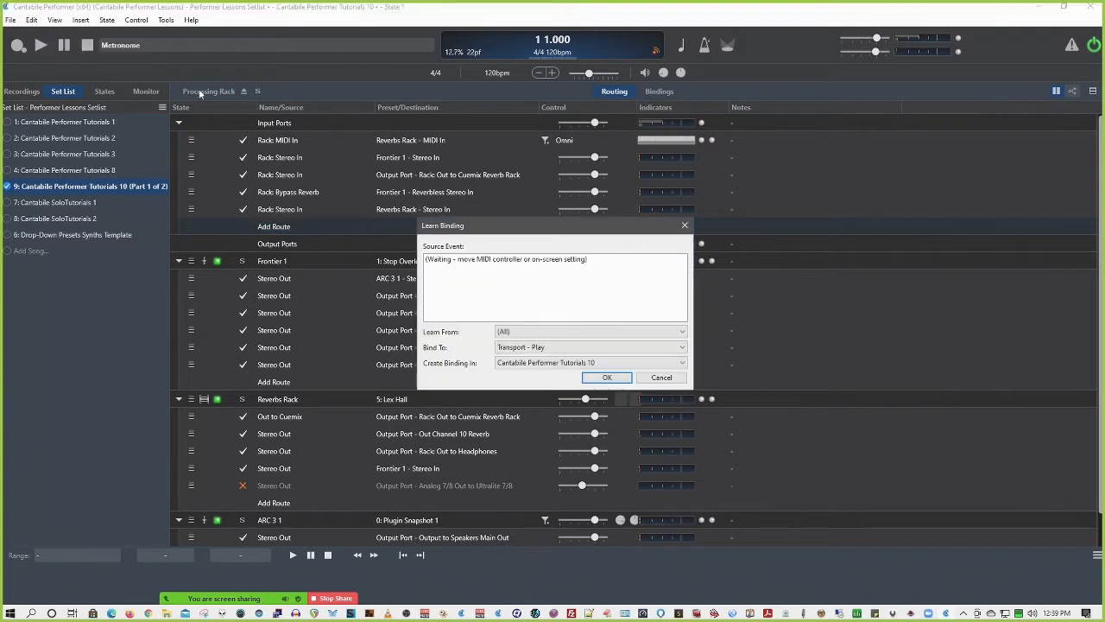
{"action": "left_click", "coordinate": [576, 349]}
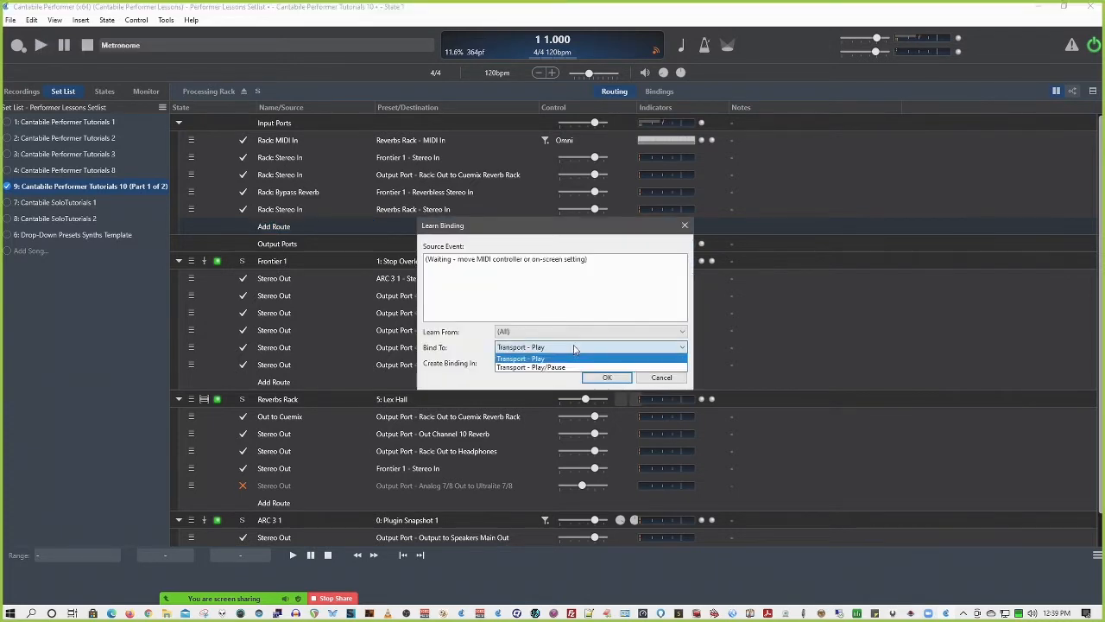
{"action": "left_click", "coordinate": [522, 388]}
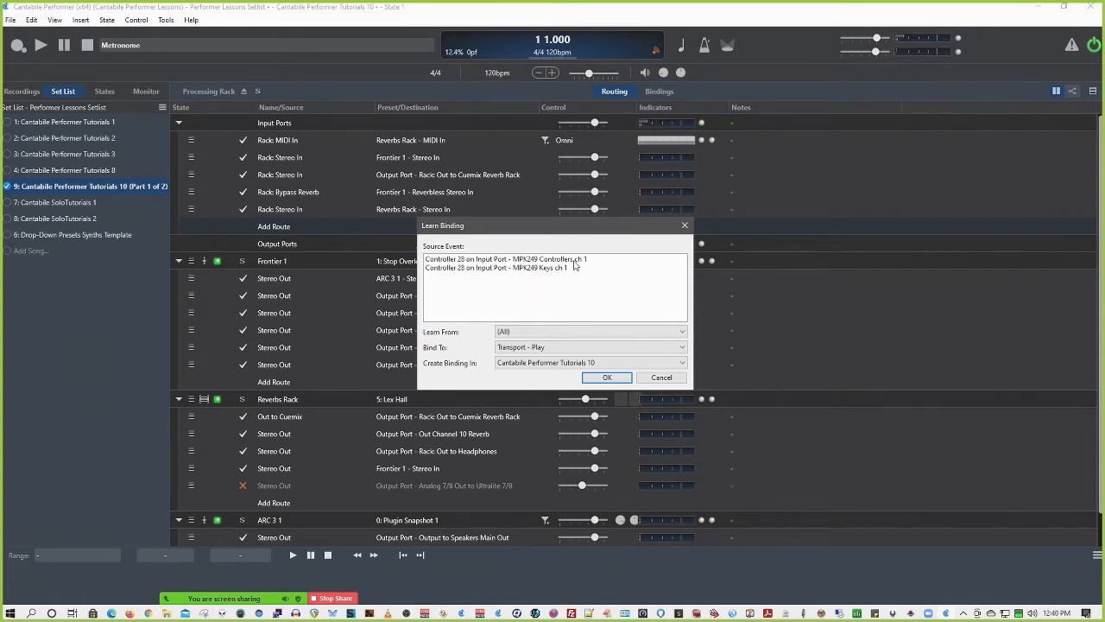
{"action": "double_click", "coordinate": [565, 268]}
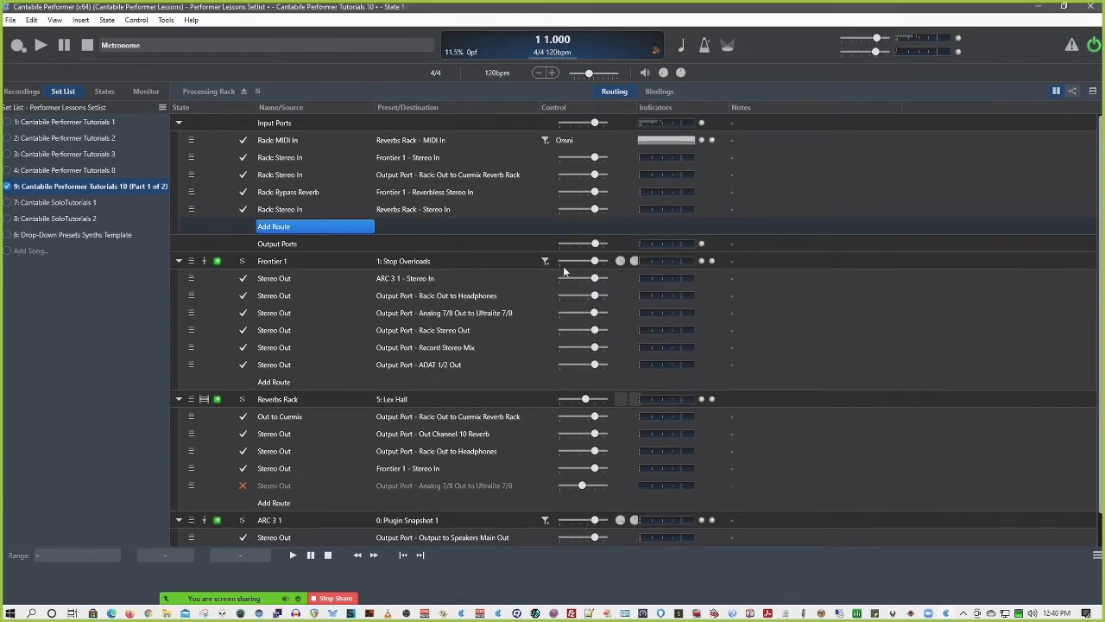
{"action": "left_click", "coordinate": [660, 92]}
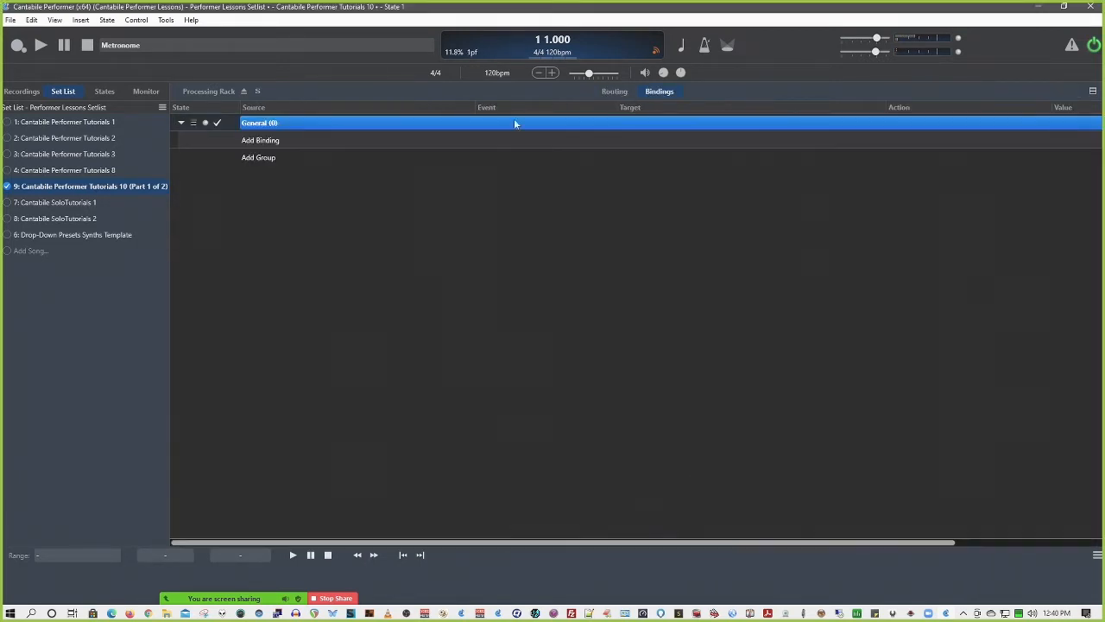
{"action": "left_click", "coordinate": [615, 91]}
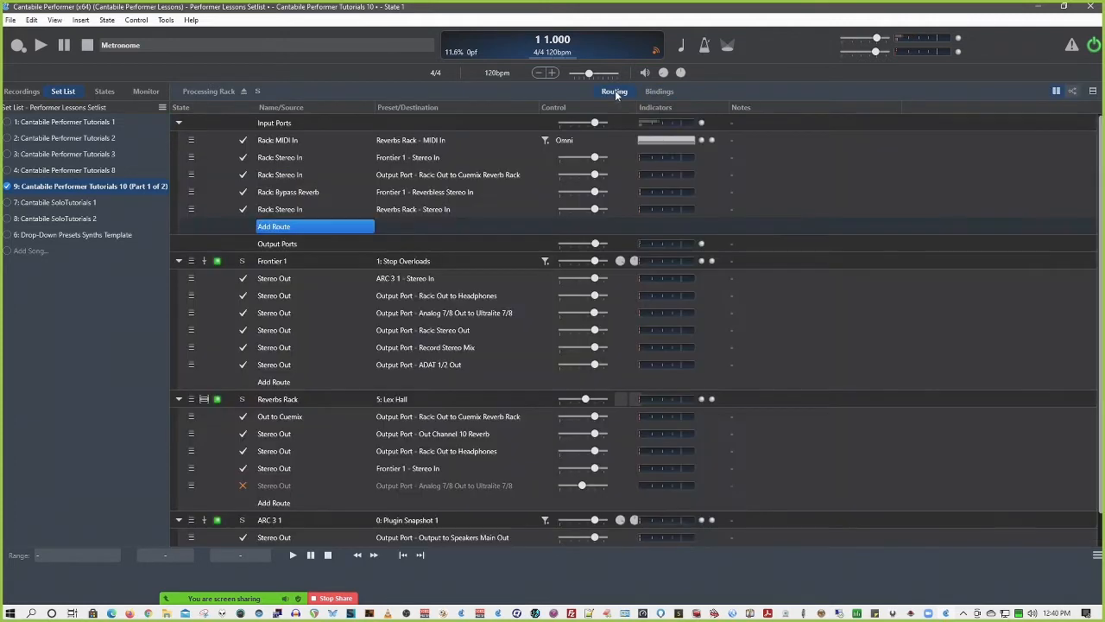
Bind MPK249 controller 118 on channel 1 to Transport - Pause, creating the binding in the Background Rack
{"action": "right_click", "coordinate": [63, 50]}
{"action": "left_click", "coordinate": [77, 54]}
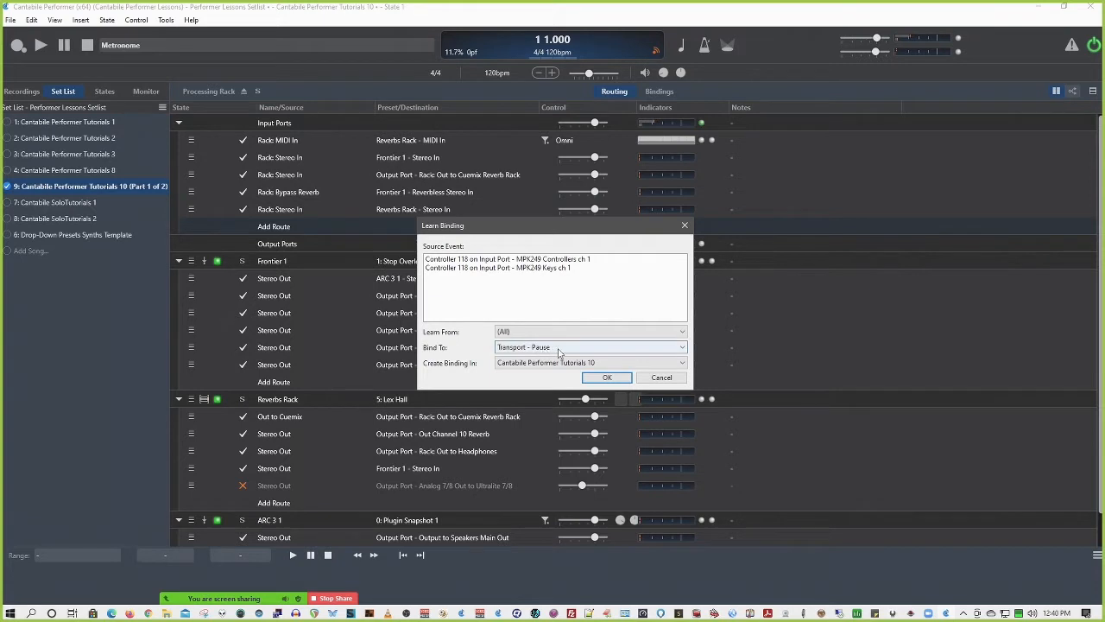
{"action": "left_click", "coordinate": [644, 363]}
{"action": "left_click", "coordinate": [643, 365]}
{"action": "left_click", "coordinate": [619, 363]}
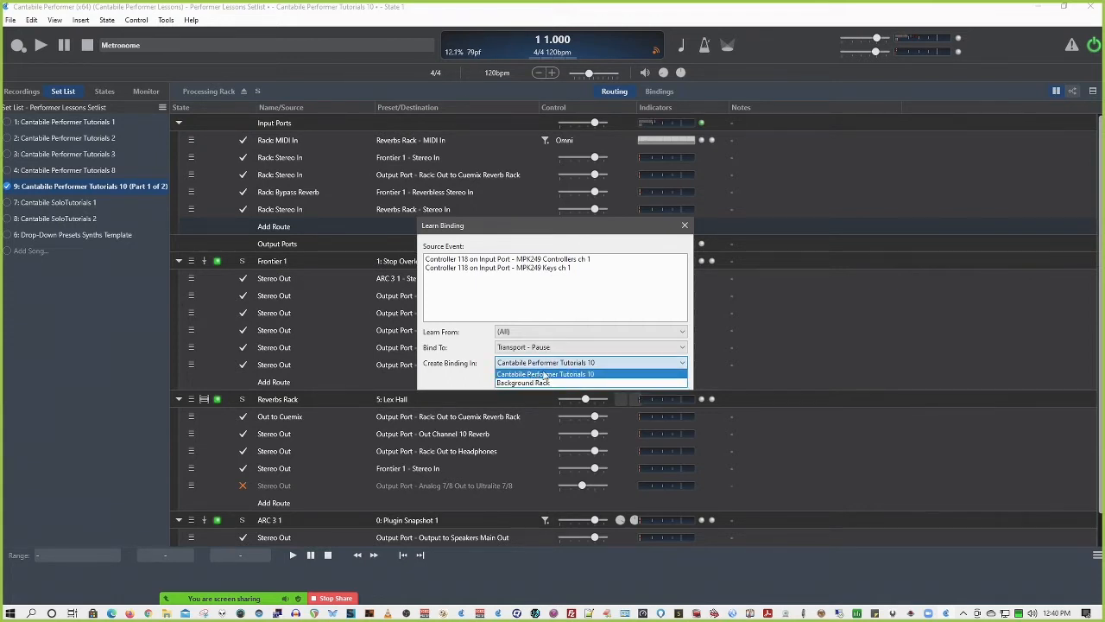
{"action": "left_click", "coordinate": [492, 374]}
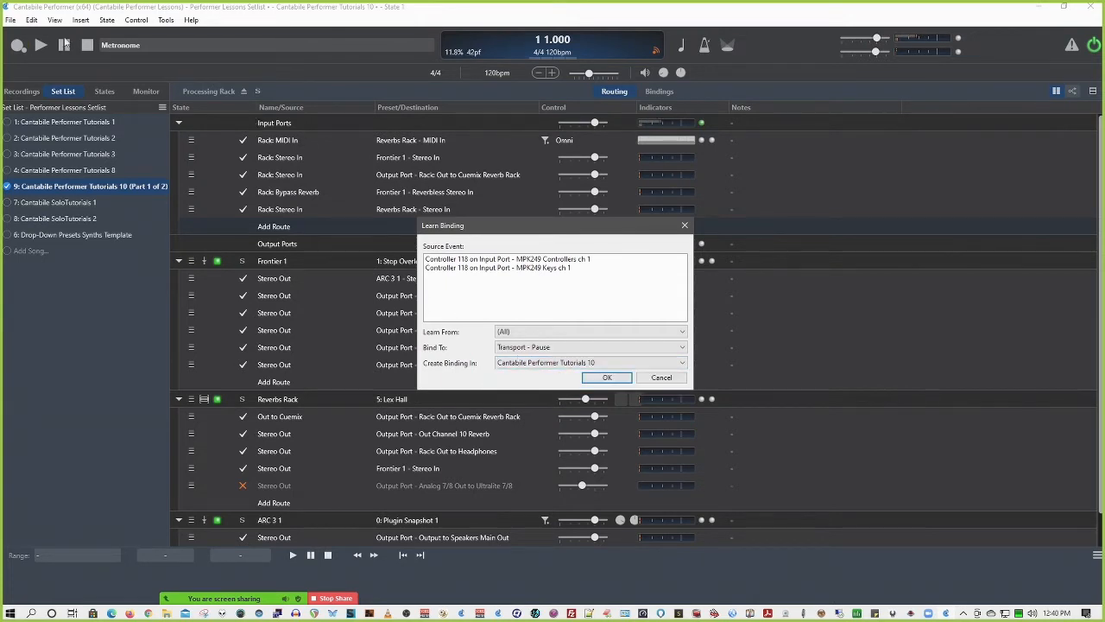
{"action": "left_click", "coordinate": [537, 364]}
{"action": "left_click", "coordinate": [542, 383]}
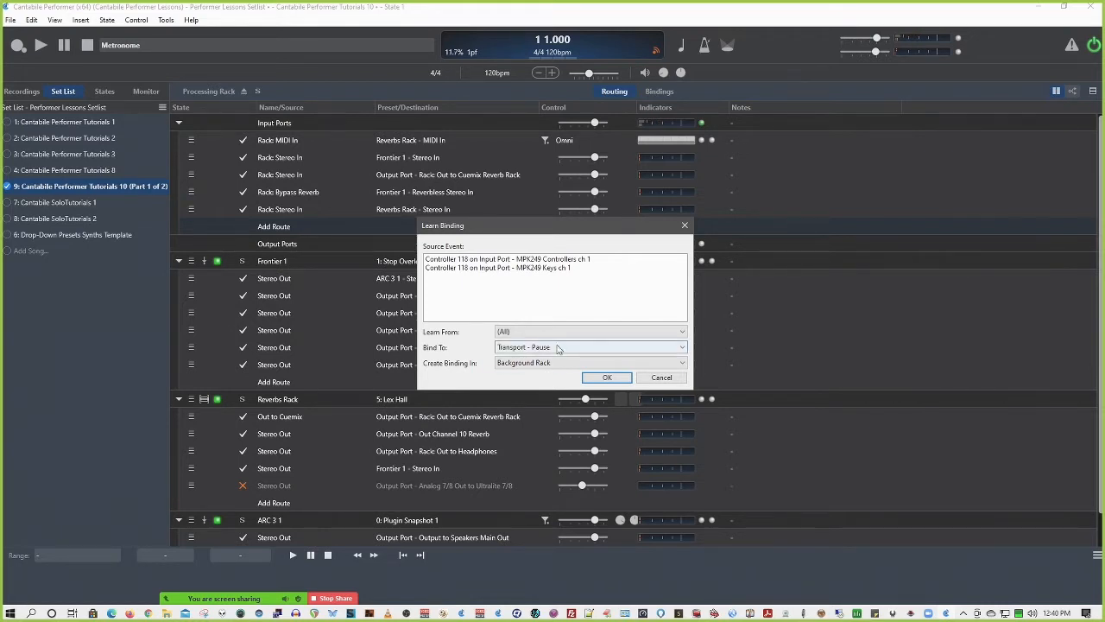
{"action": "left_click", "coordinate": [607, 377]}
In the song's bindings, widen the Event column and delete the MPK249 Keys bindings for Transport Play and Stop
{"action": "left_click", "coordinate": [701, 92]}
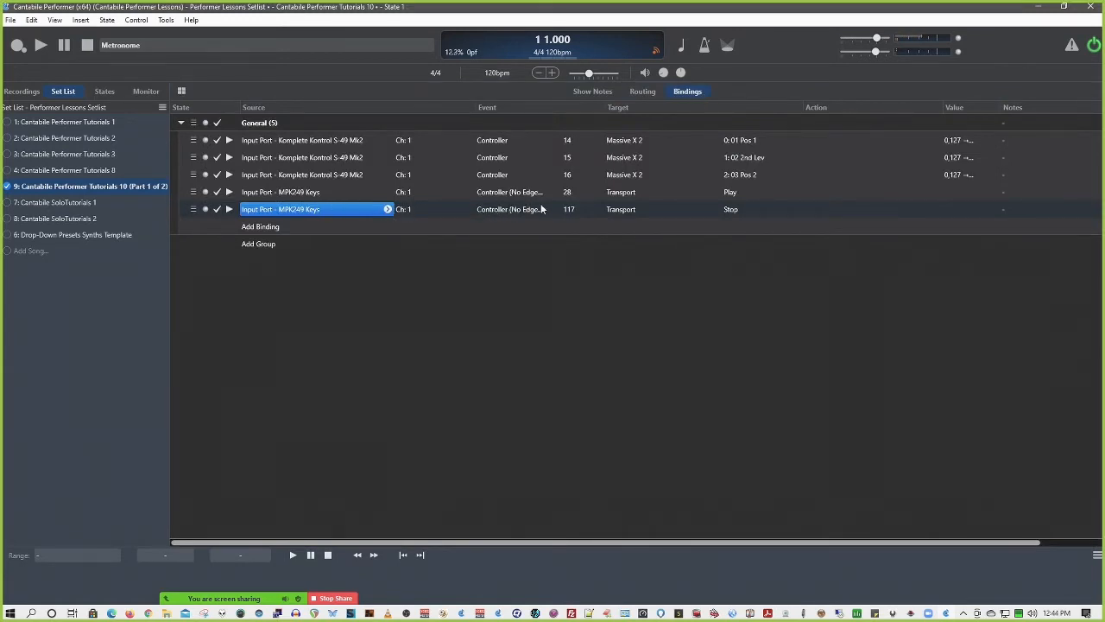
{"action": "left_click_drag", "start_coordinate": [561, 110], "coordinate": [585, 110]}
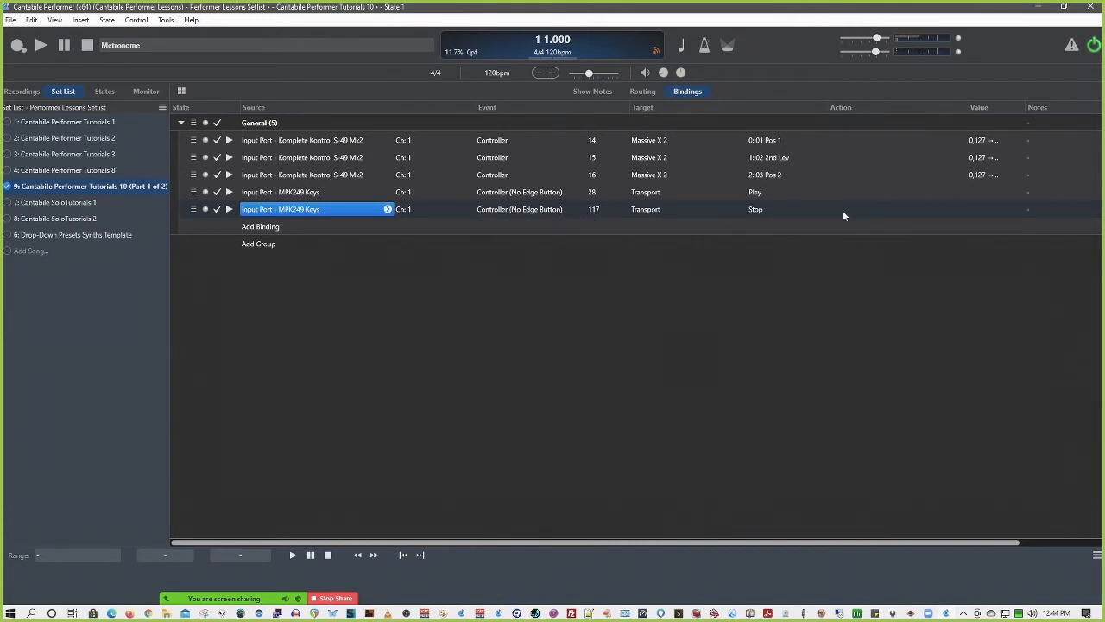
{"action": "left_click", "coordinate": [300, 192]}
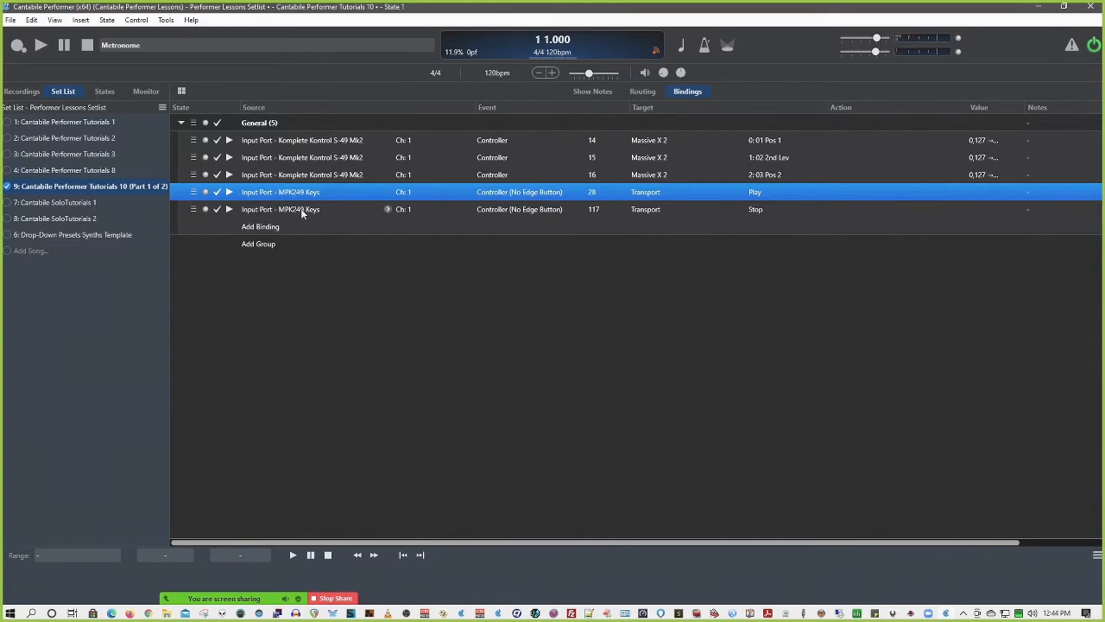
{"action": "left_click", "coordinate": [306, 209], "text": "shift"}
{"action": "key", "text": "Delete"}
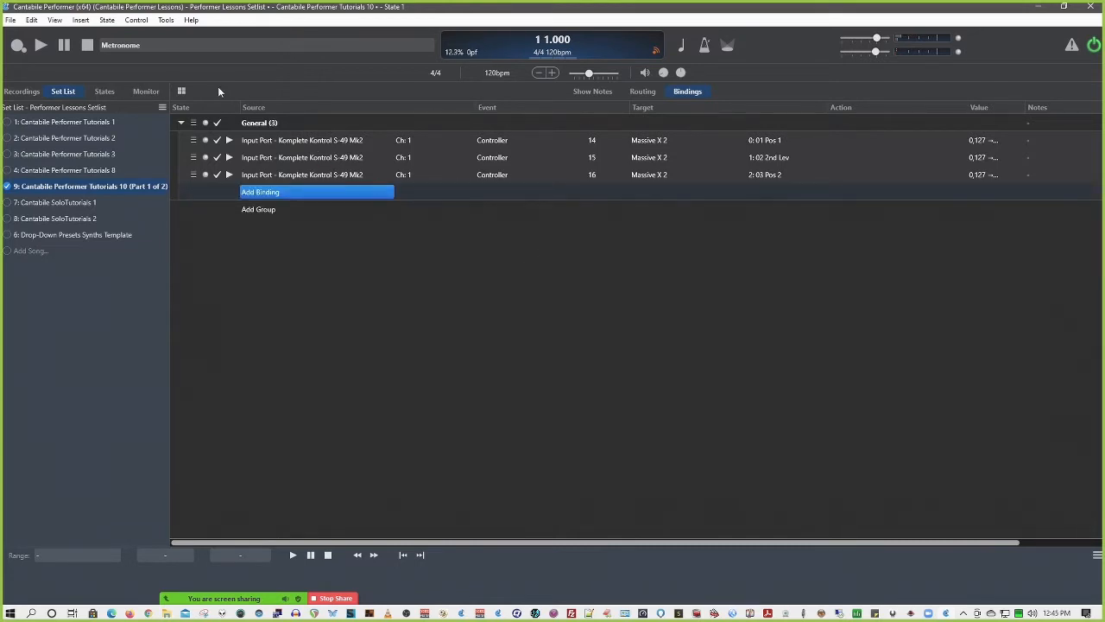
Return to the song's routing and inspect the binding target offered for the metronome's tap tempo
{"action": "left_click", "coordinate": [642, 92]}
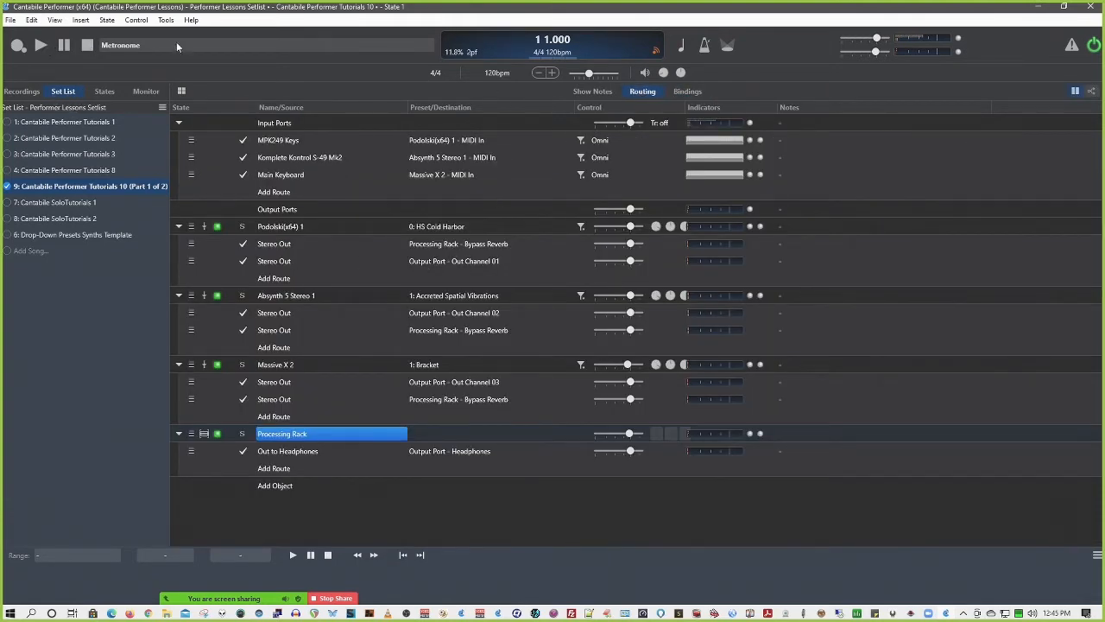
{"action": "right_click", "coordinate": [681, 48]}
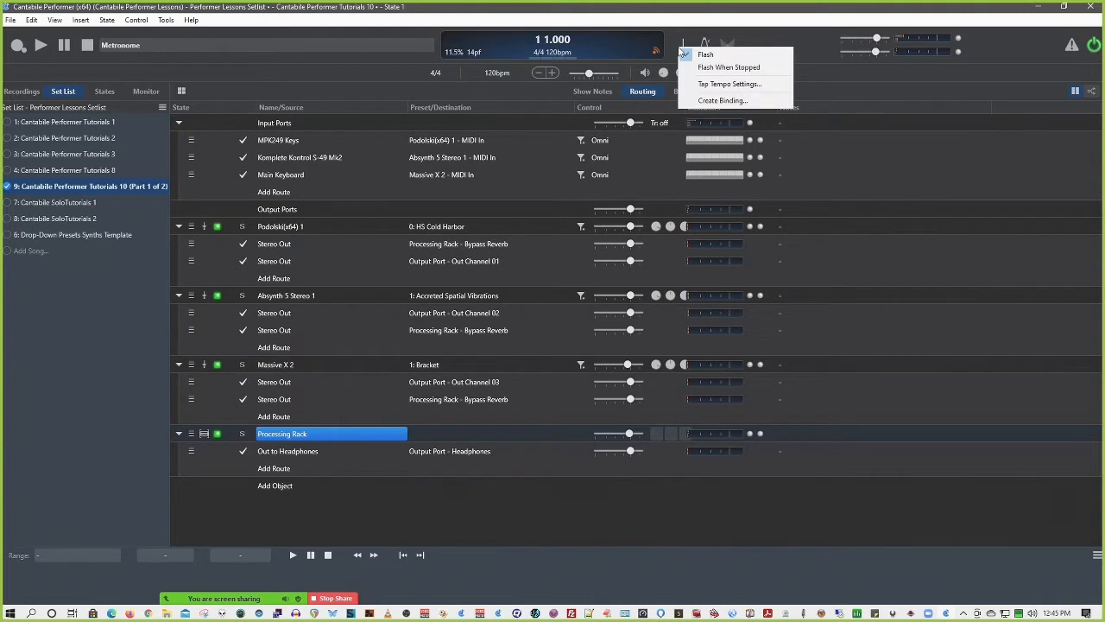
{"action": "left_click", "coordinate": [724, 100]}
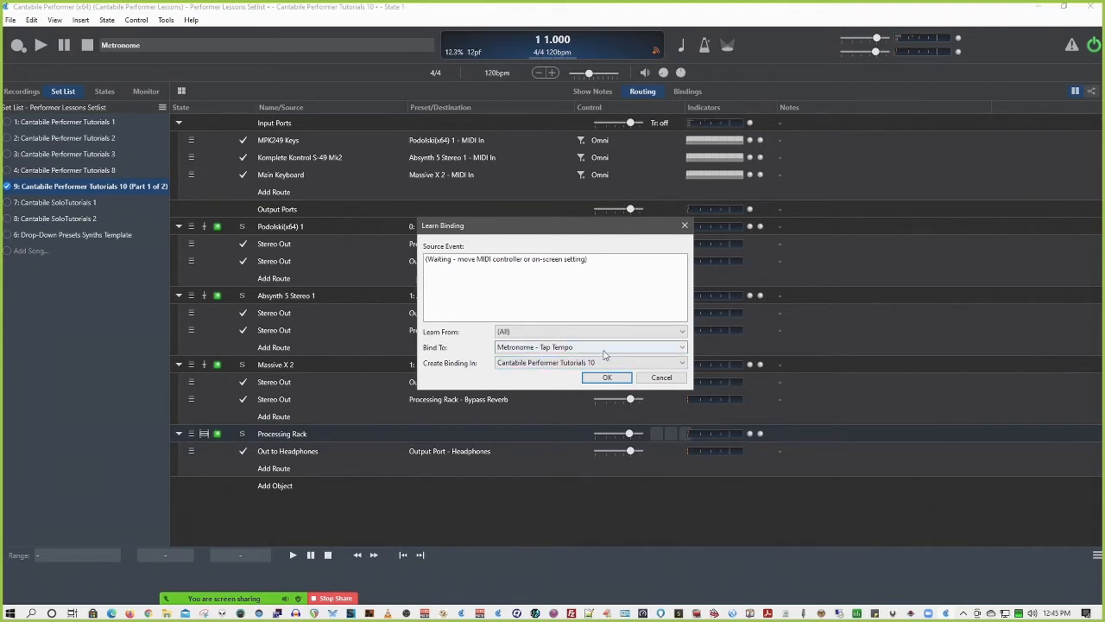
{"action": "left_click", "coordinate": [662, 377]}
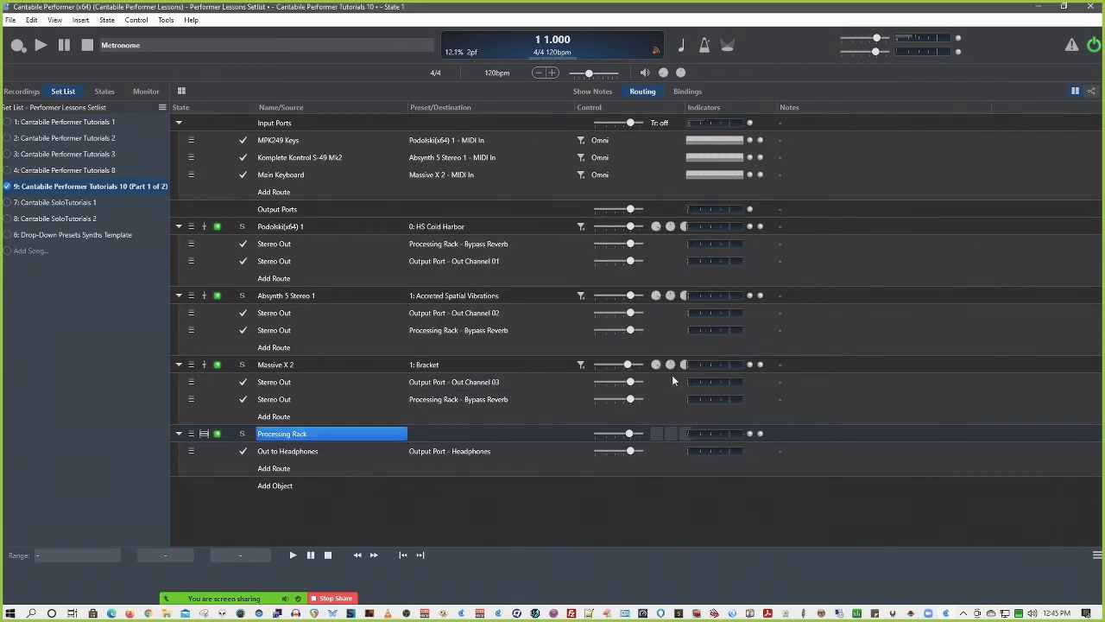
Inspect the binding targets offered for the View - Metronome control and close the dialog
{"action": "left_click", "coordinate": [705, 46]}
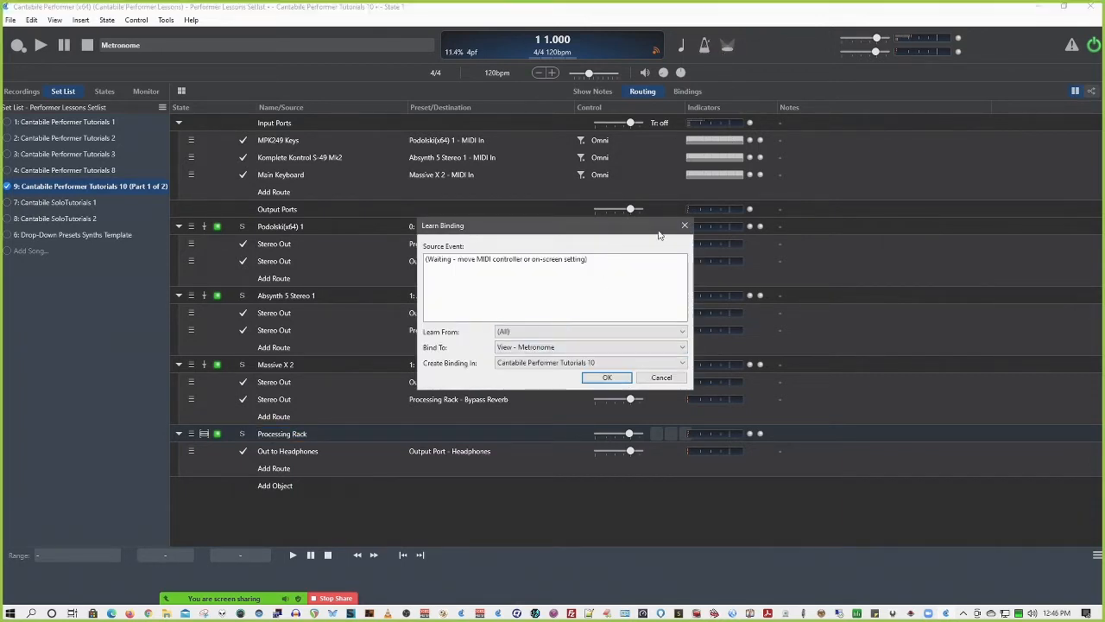
{"action": "left_click", "coordinate": [599, 349]}
{"action": "left_click", "coordinate": [599, 357]}
{"action": "left_click", "coordinate": [708, 52]}
{"action": "left_click", "coordinate": [688, 228]}
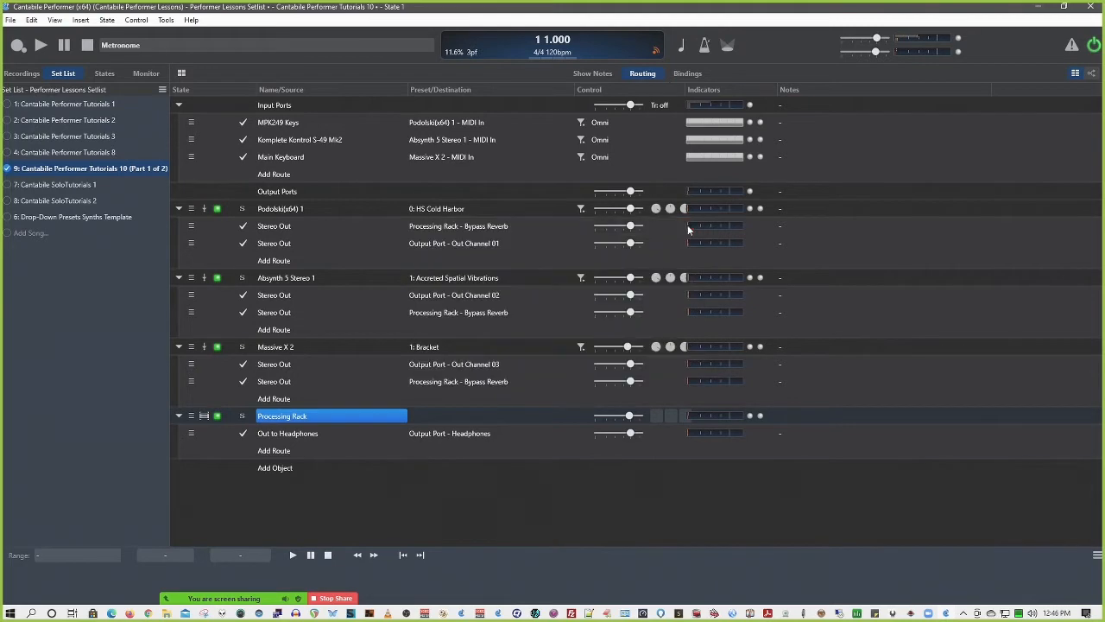
Toggle the metronome bar several times to compare the layout with and without it, leaving it shown
{"action": "left_click", "coordinate": [705, 48]}
{"action": "left_click", "coordinate": [704, 50]}
{"action": "left_click", "coordinate": [704, 50]}
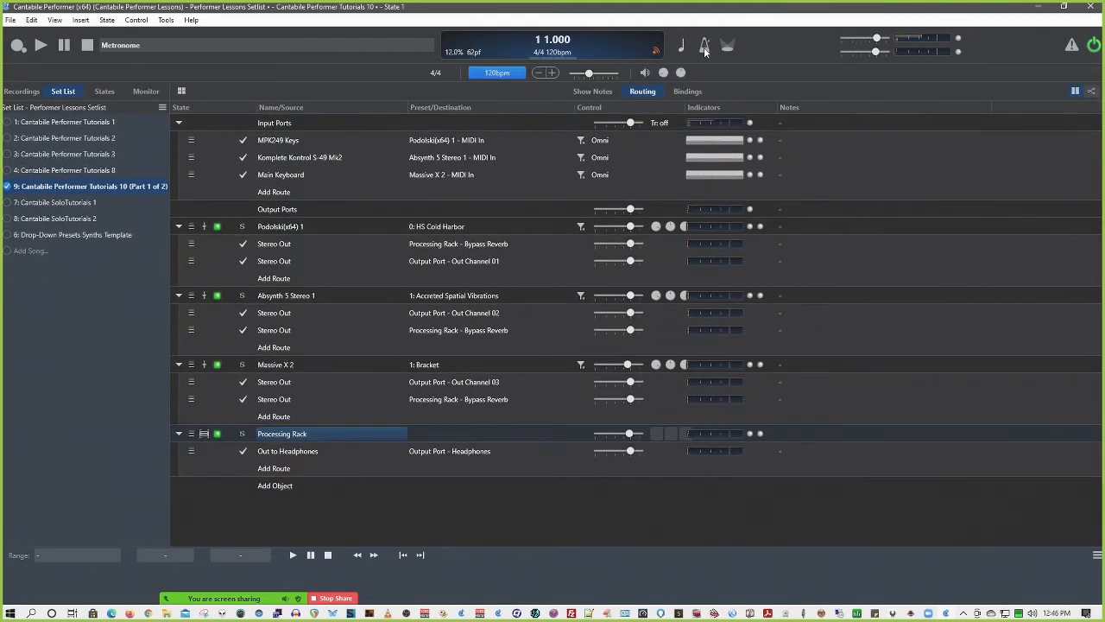
{"action": "left_click", "coordinate": [704, 49]}
{"action": "left_click", "coordinate": [704, 49]}
{"action": "left_click", "coordinate": [705, 49]}
{"action": "left_click", "coordinate": [704, 49]}
Inspect the binding targets offered for the View - Live Mode control and cancel the dialog
{"action": "right_click", "coordinate": [730, 50]}
{"action": "left_click", "coordinate": [752, 57]}
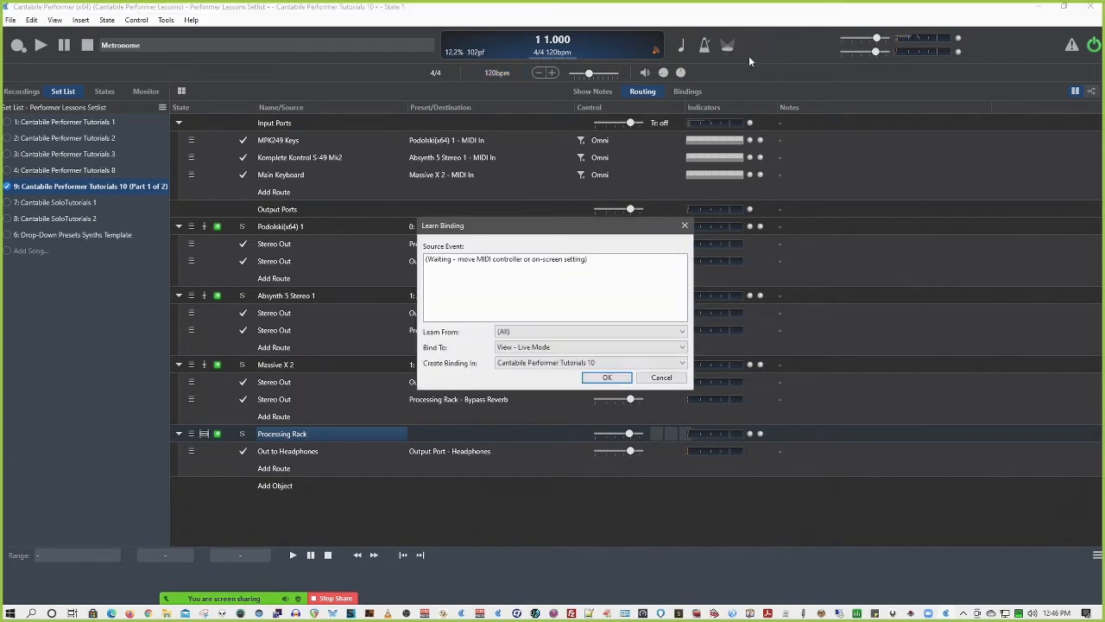
{"action": "left_click", "coordinate": [542, 347]}
{"action": "left_click", "coordinate": [541, 355]}
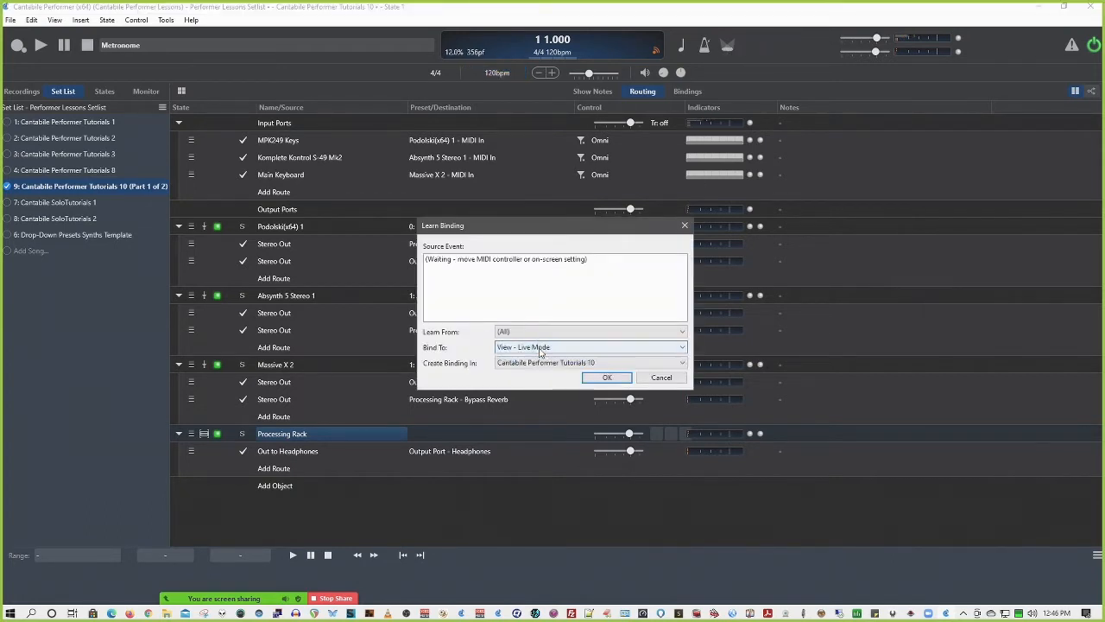
{"action": "left_click", "coordinate": [661, 377]}
Switch live mode on and off to view its layout, leaving it off
{"action": "left_click", "coordinate": [729, 49]}
{"action": "left_click", "coordinate": [729, 50]}
{"action": "left_click", "coordinate": [729, 52]}
{"action": "left_click", "coordinate": [728, 52]}
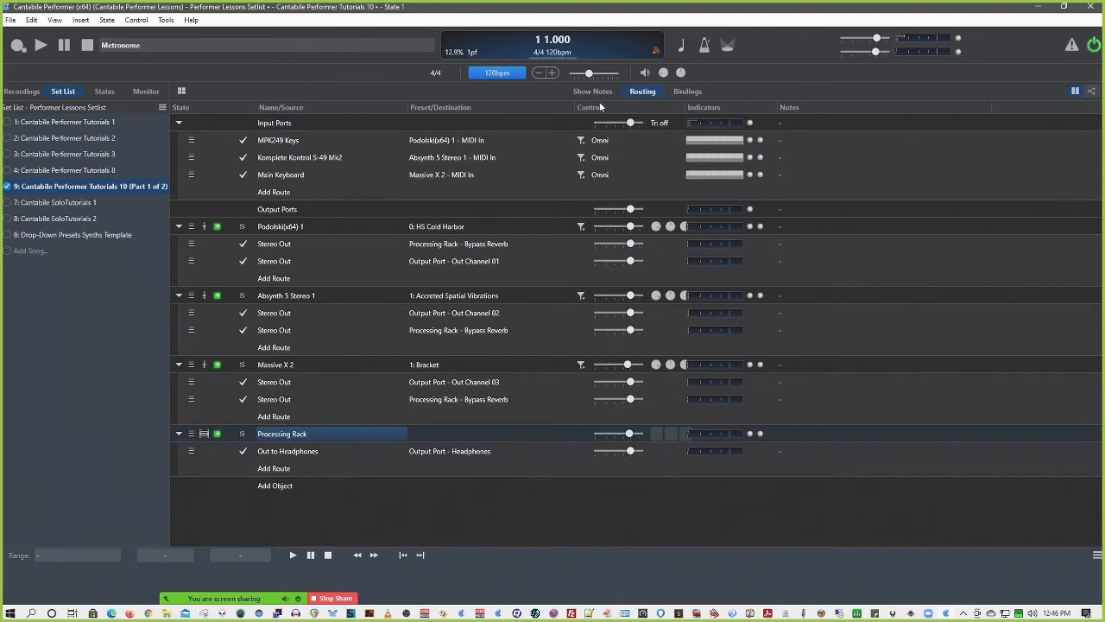
Inspect the binding targets offered for the metronome's time signature control and cancel the dialog
{"action": "right_click", "coordinate": [436, 74]}
{"action": "left_click", "coordinate": [474, 107]}
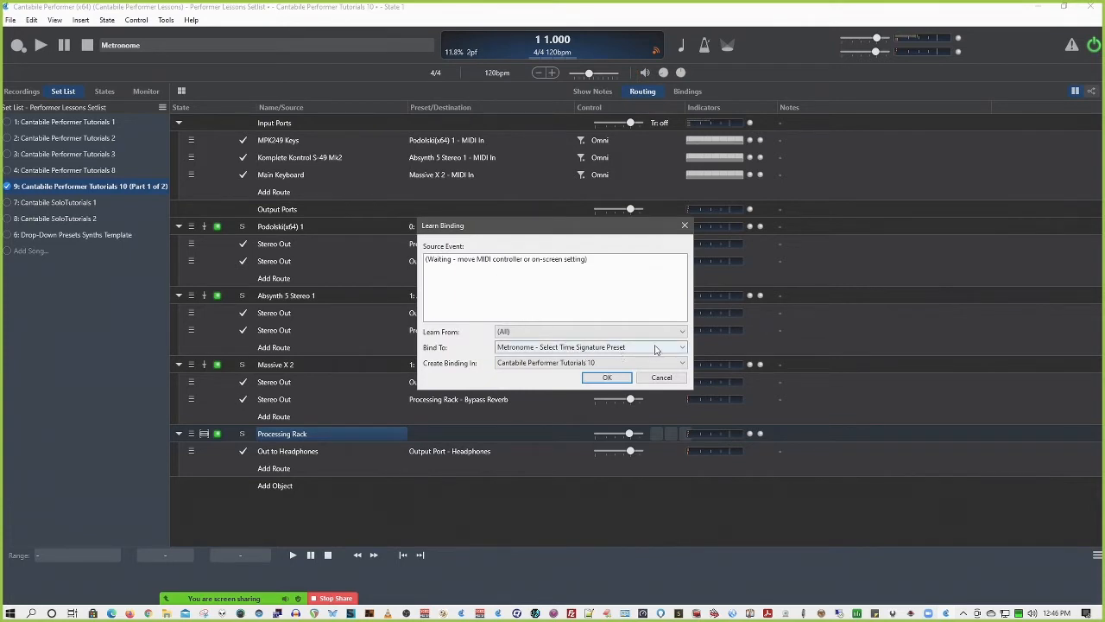
{"action": "left_click", "coordinate": [655, 350]}
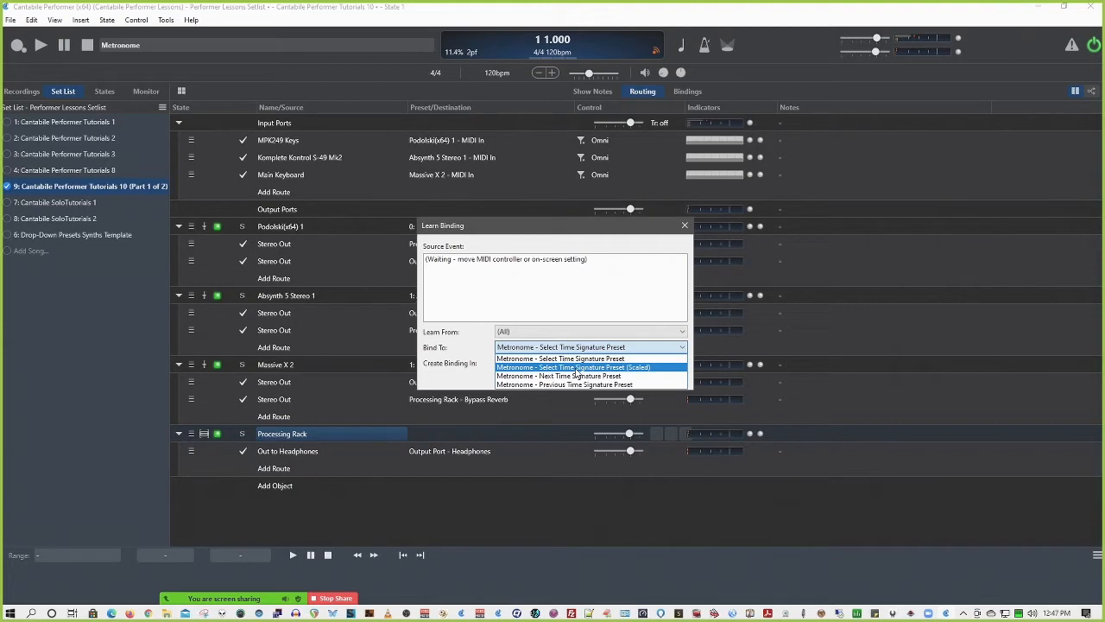
{"action": "left_click", "coordinate": [570, 308]}
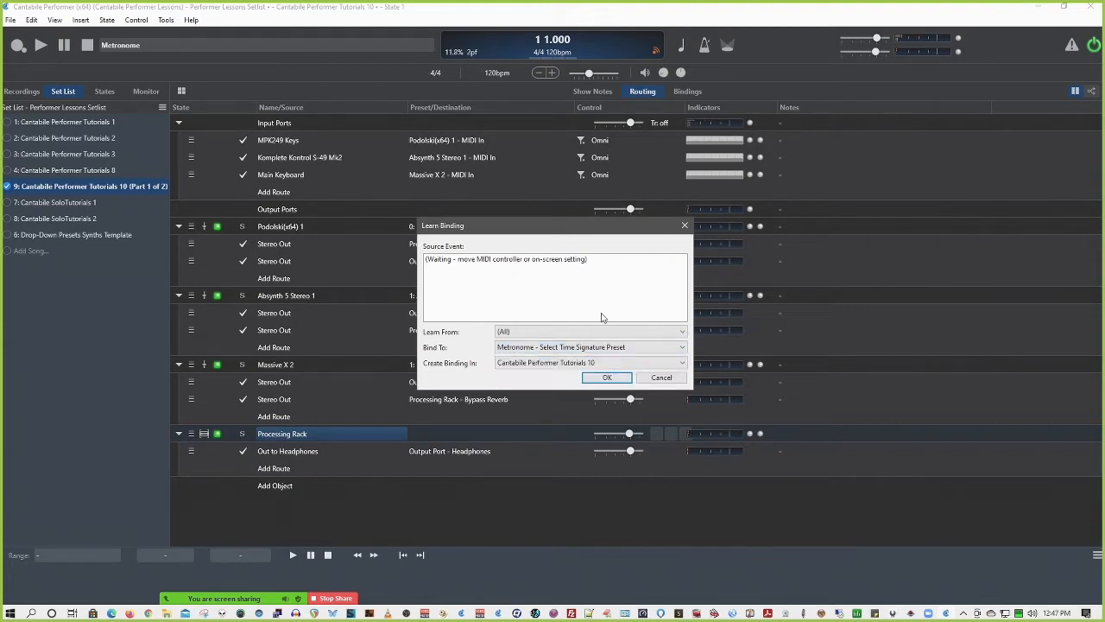
{"action": "left_click", "coordinate": [661, 379]}
Inspect the binding targets offered for the metronome's tempo preset display and cancel the dialog
{"action": "right_click", "coordinate": [497, 73]}
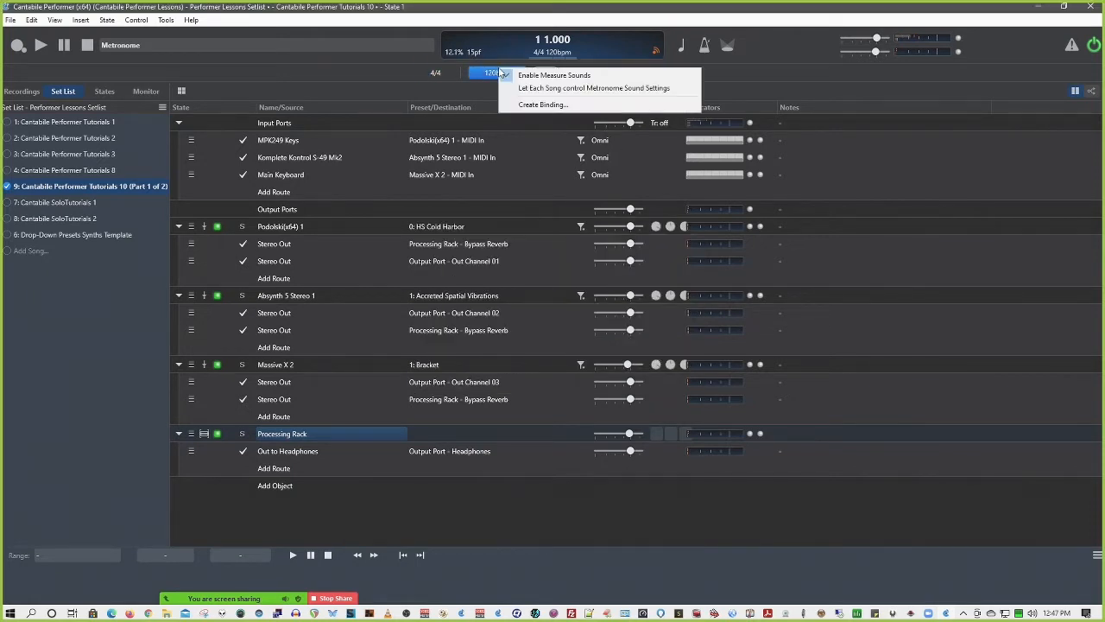
{"action": "left_click", "coordinate": [529, 105]}
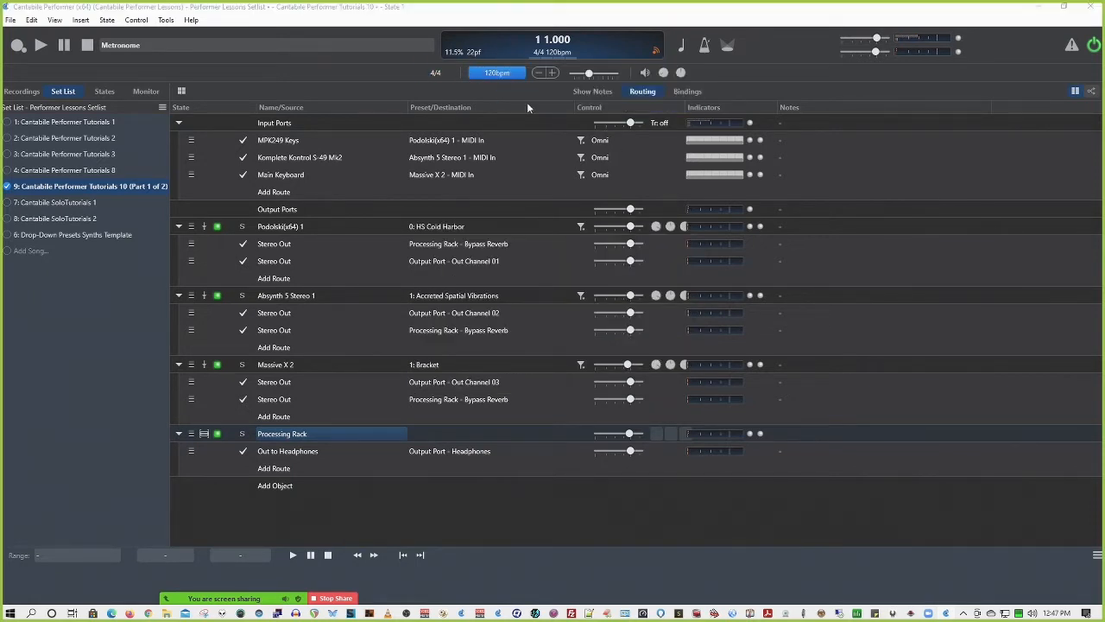
{"action": "left_click", "coordinate": [580, 347]}
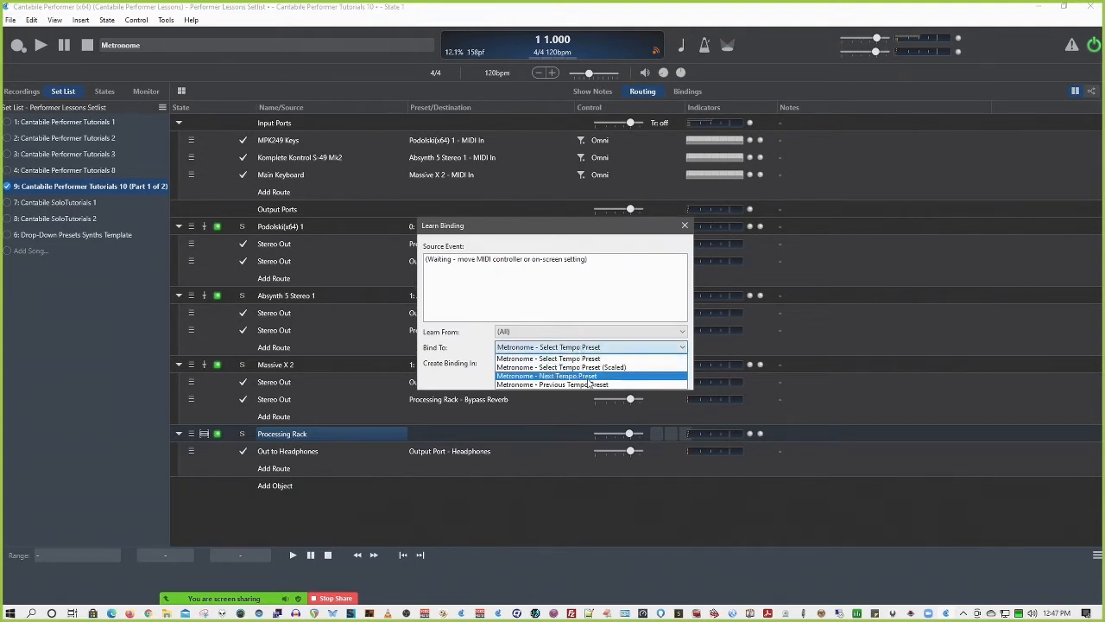
{"action": "left_click", "coordinate": [685, 229]}
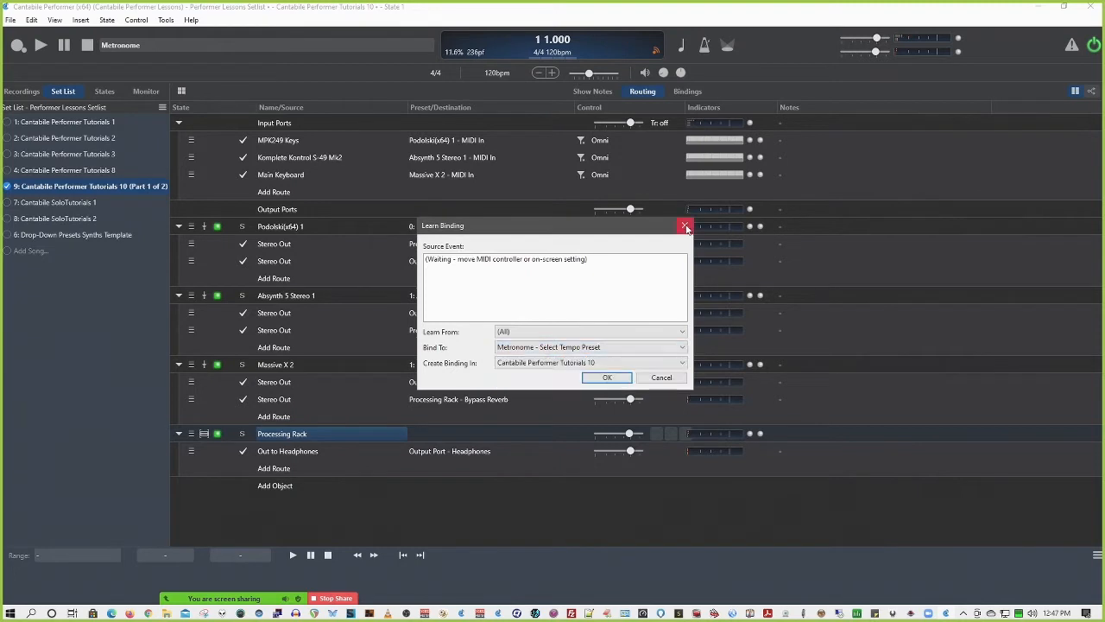
{"action": "left_click", "coordinate": [661, 377]}
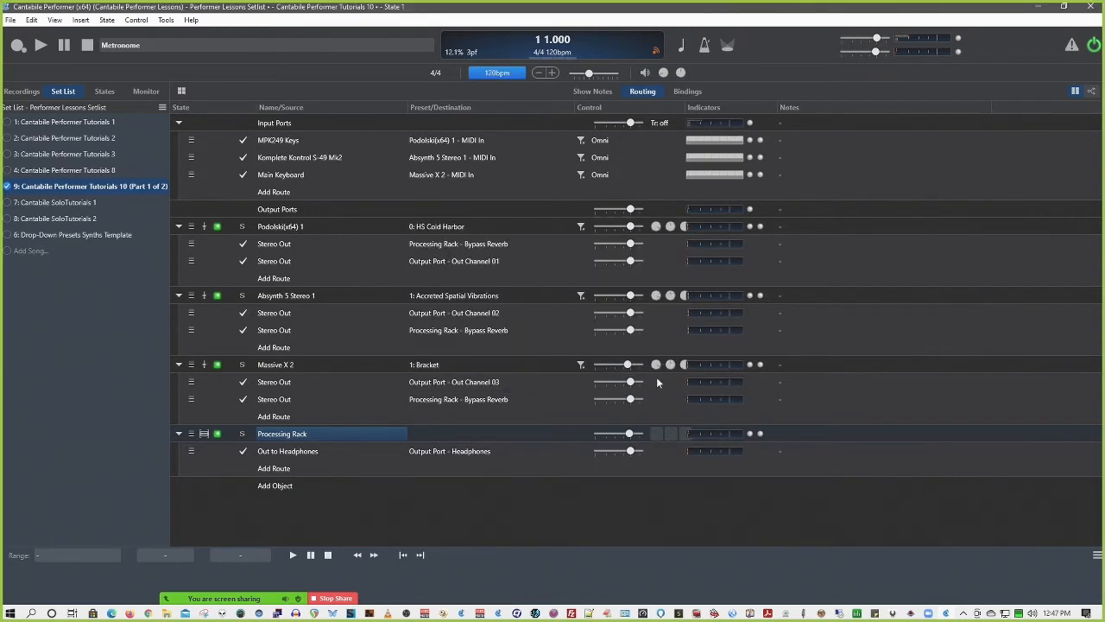
Inspect the binding targets offered for the metronome's decrease-tempo control, then cancel without creating a binding
{"action": "right_click", "coordinate": [545, 75]}
{"action": "left_click", "coordinate": [578, 111]}
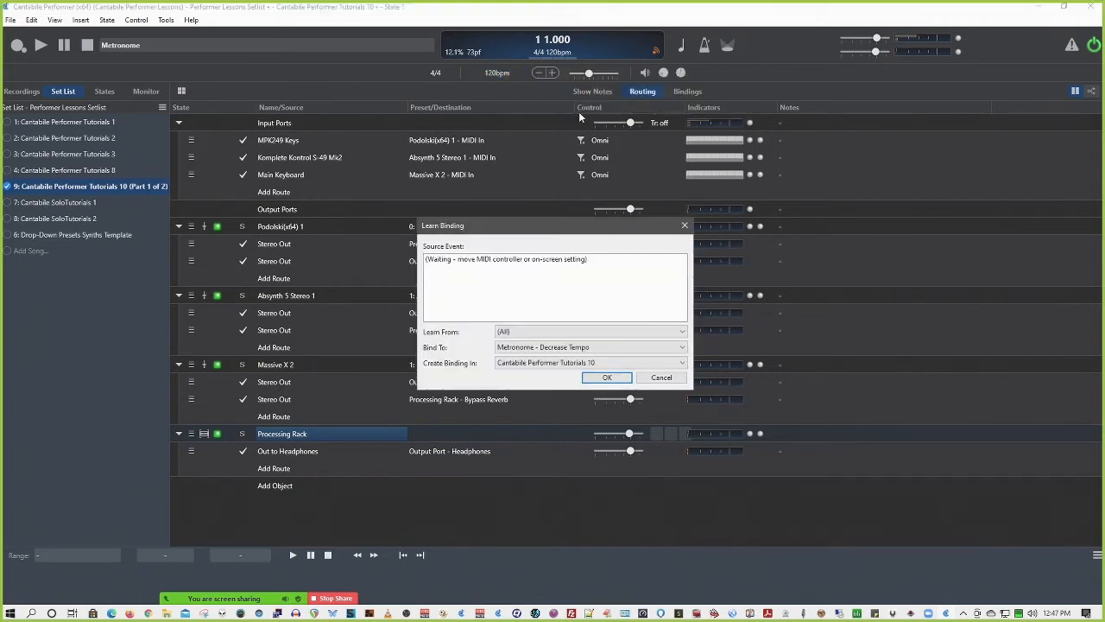
{"action": "left_click", "coordinate": [605, 348]}
{"action": "left_click", "coordinate": [607, 358]}
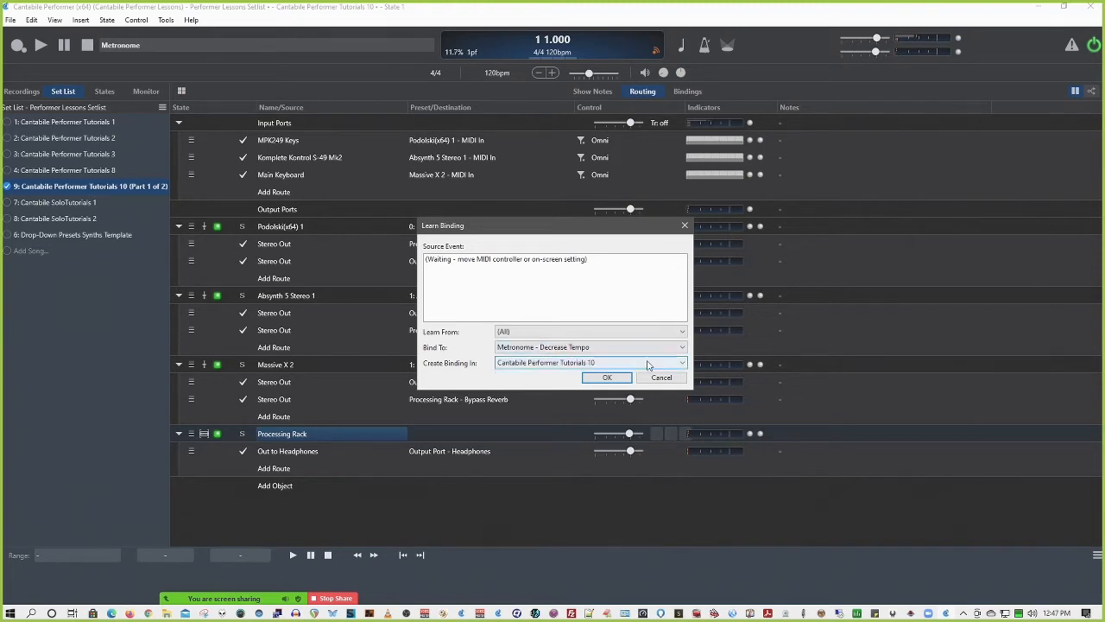
{"action": "left_click", "coordinate": [660, 378]}
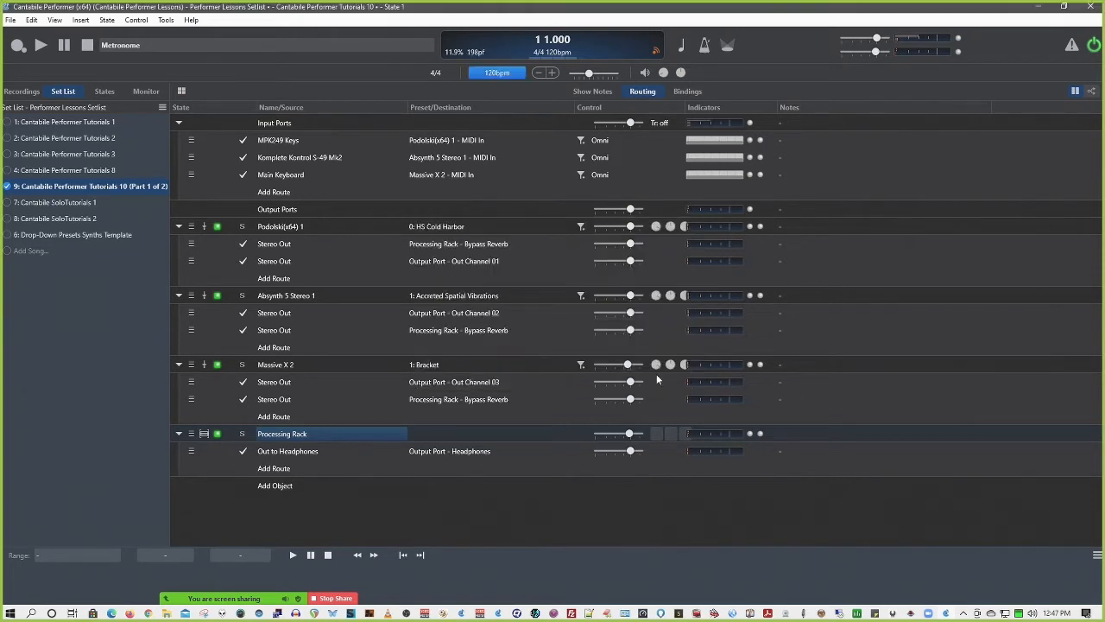
View the Learn Binding dialog for the metronome's increase-tempo control and cancel it
{"action": "right_click", "coordinate": [553, 74]}
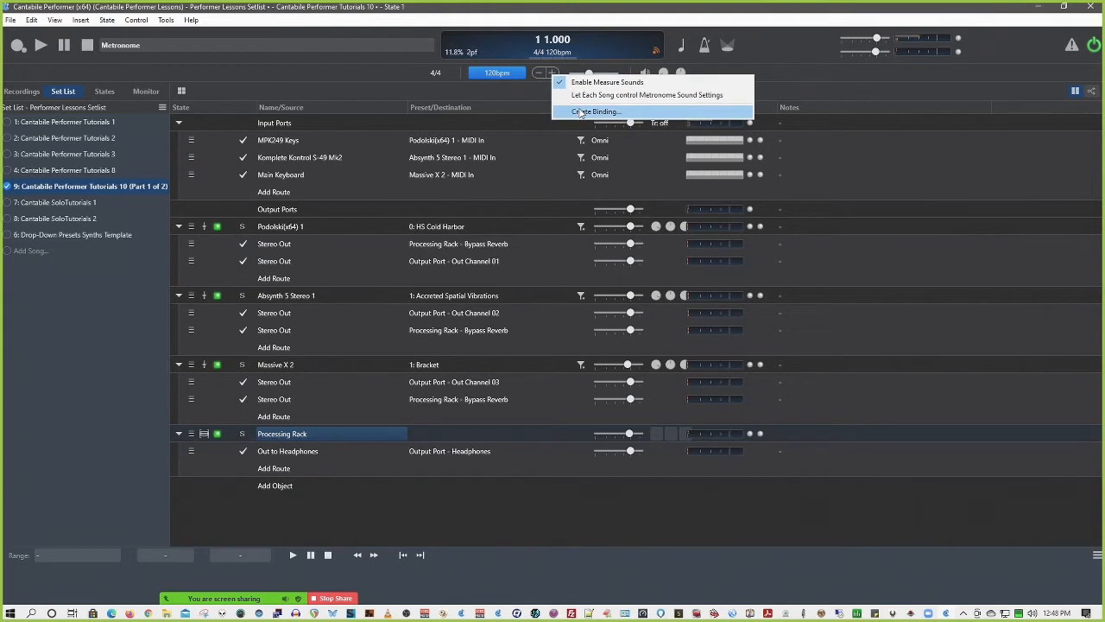
{"action": "left_click", "coordinate": [576, 110]}
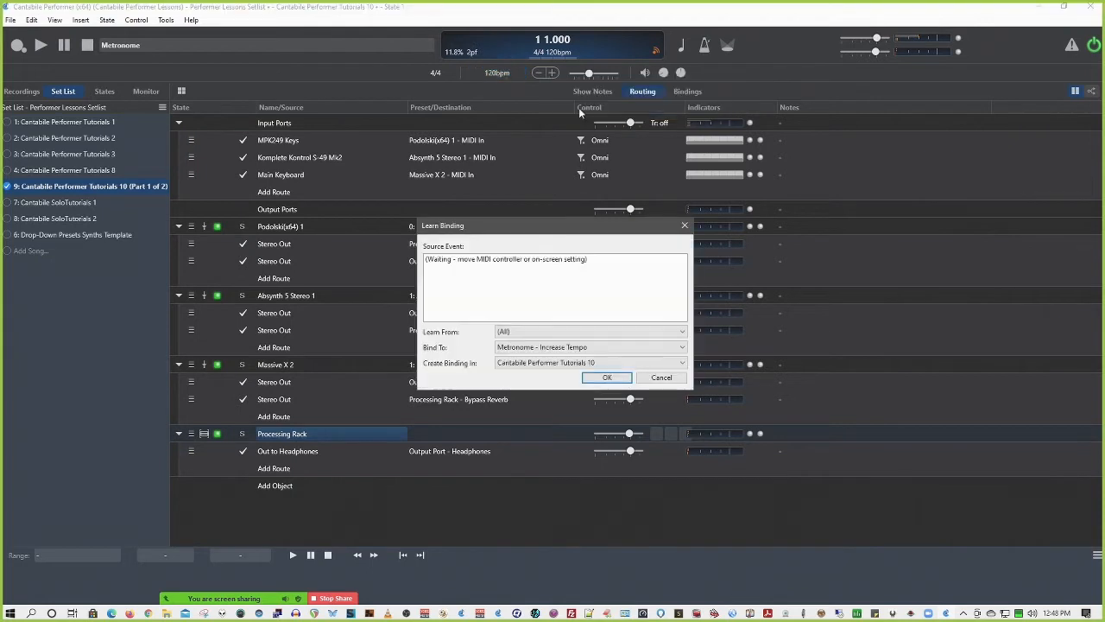
{"action": "left_click", "coordinate": [658, 380]}
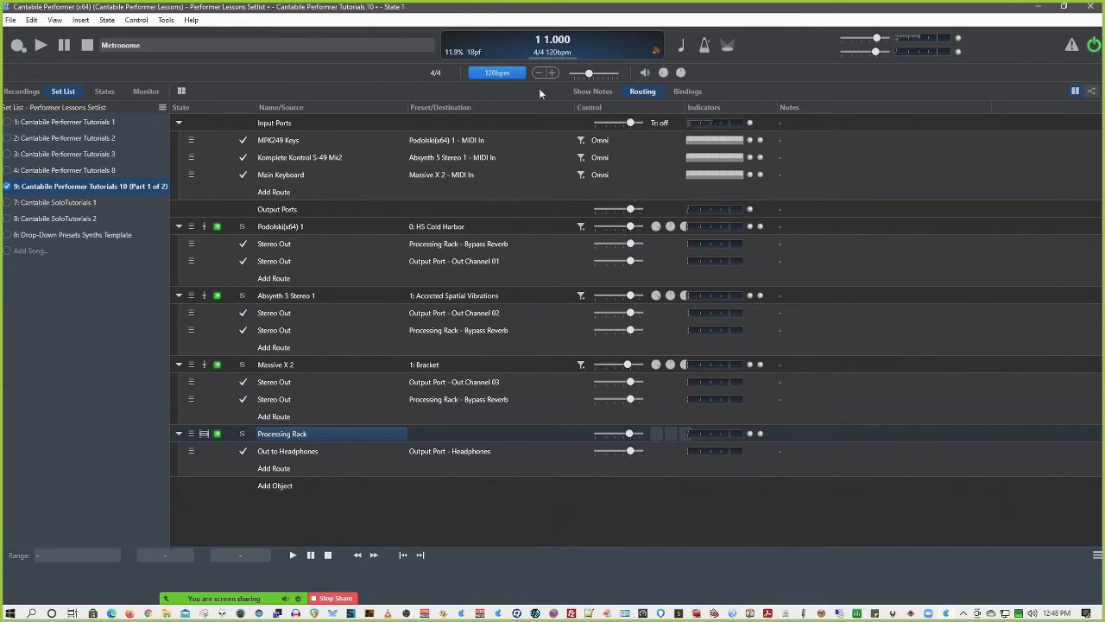
Inspect the binding targets offered for the metronome's tempo slider and cancel the dialog
{"action": "right_click", "coordinate": [591, 72]}
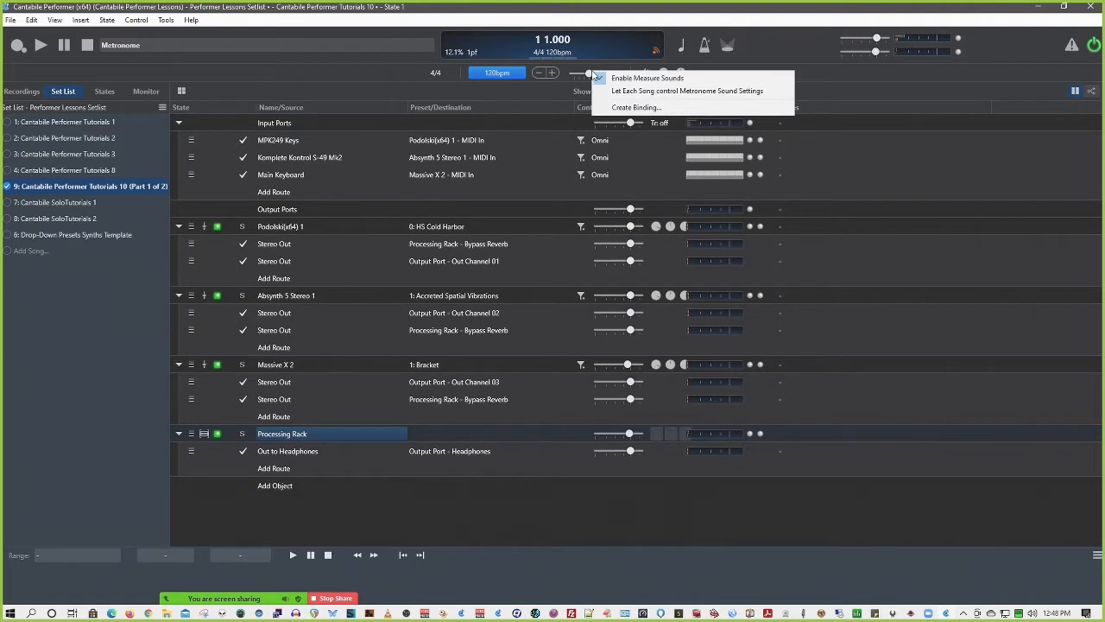
{"action": "left_click", "coordinate": [633, 106]}
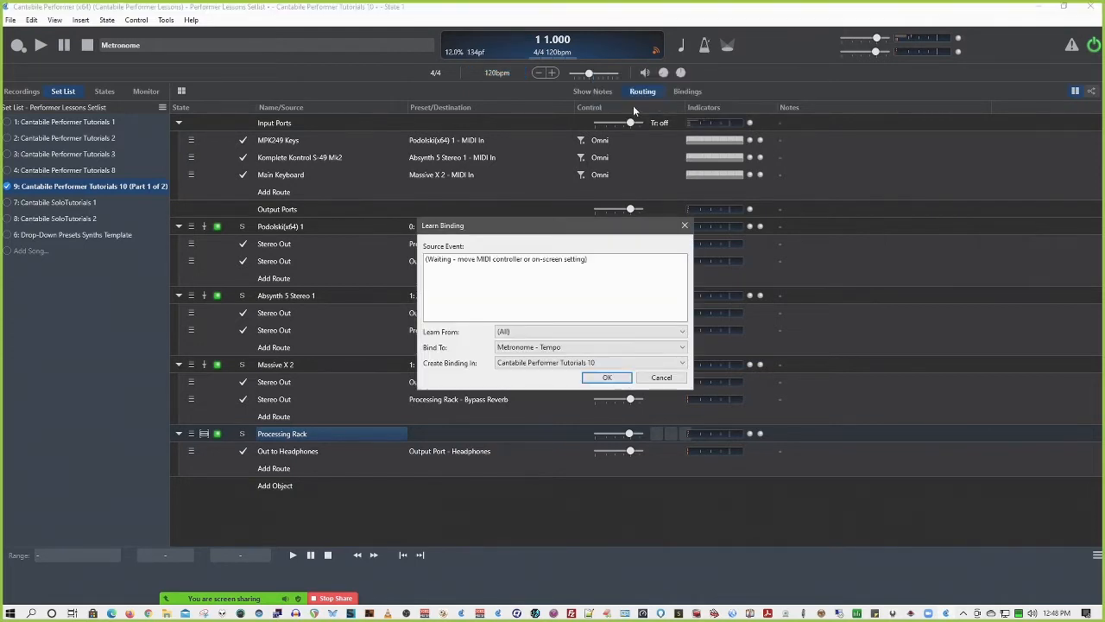
{"action": "left_click", "coordinate": [592, 349]}
{"action": "left_click", "coordinate": [593, 354]}
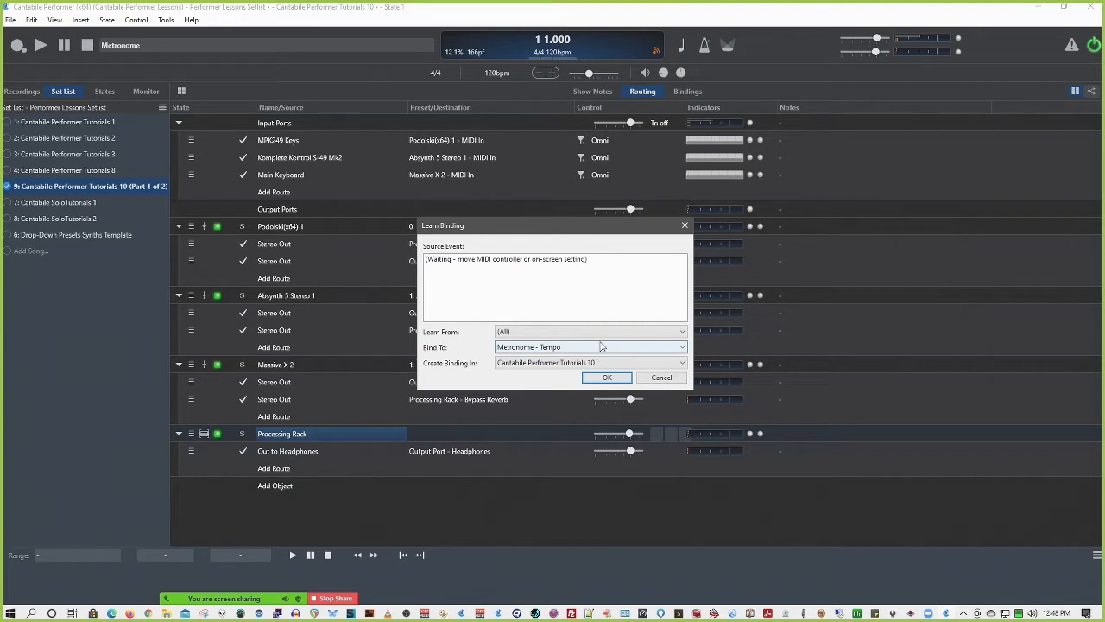
{"action": "left_click", "coordinate": [661, 378]}
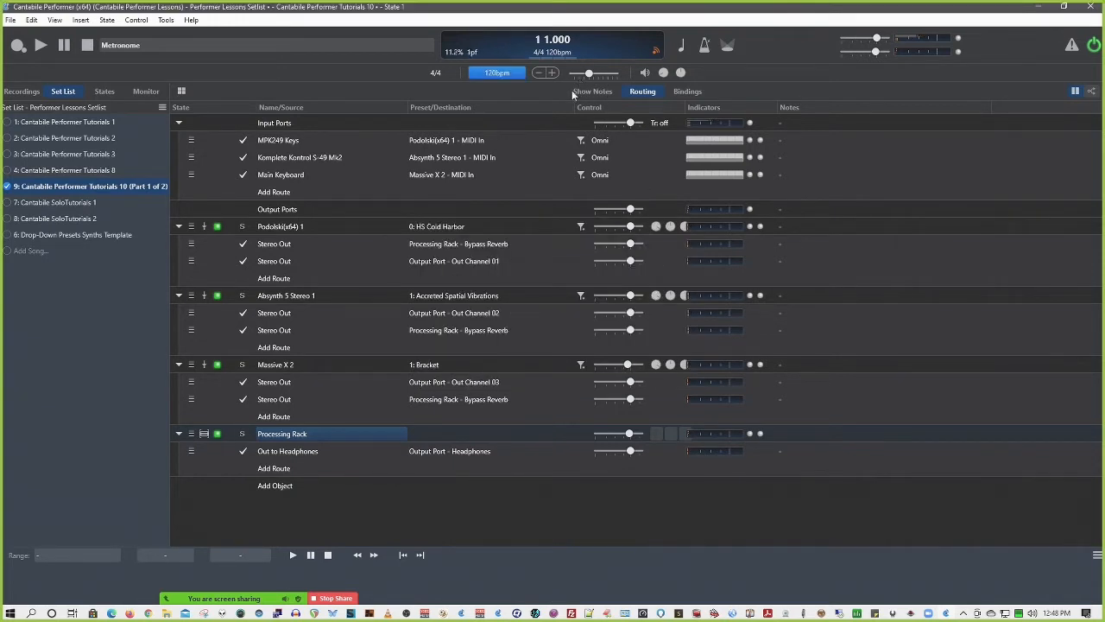
Inspect the binding targets offered for the metronome's sound on/off control and cancel the dialog
{"action": "left_click", "coordinate": [648, 74]}
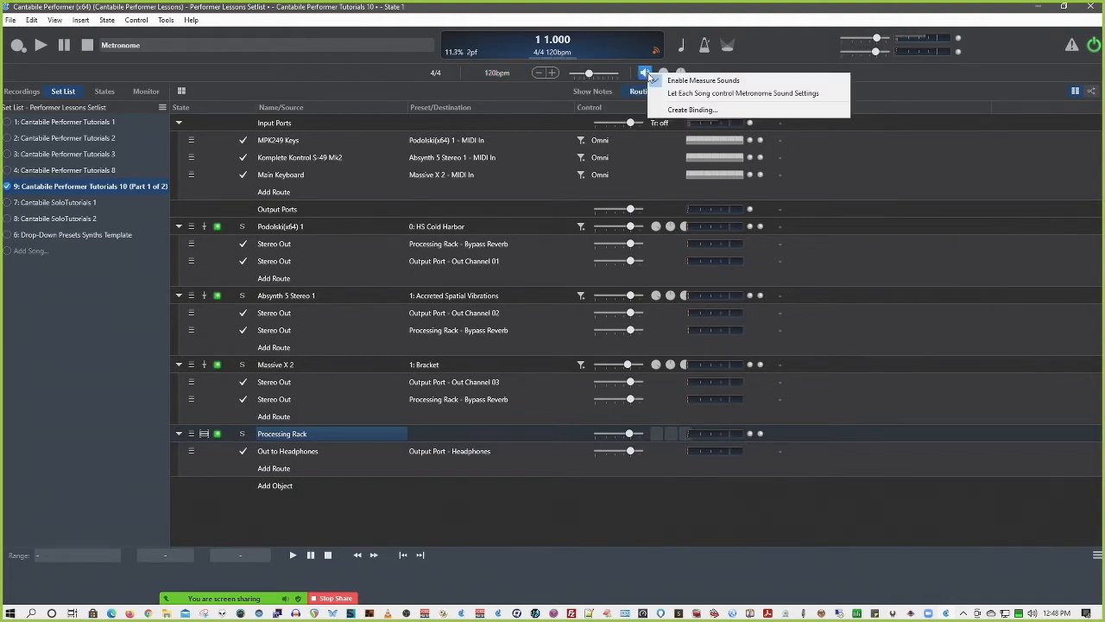
{"action": "left_click", "coordinate": [692, 110]}
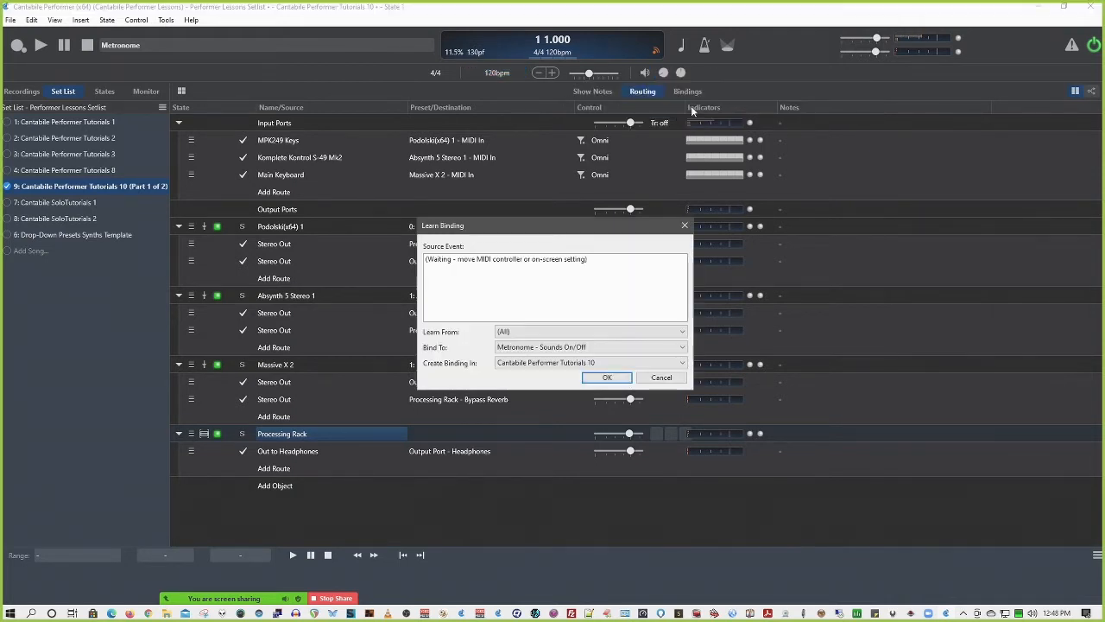
{"action": "left_click", "coordinate": [584, 347]}
{"action": "left_click", "coordinate": [584, 348]}
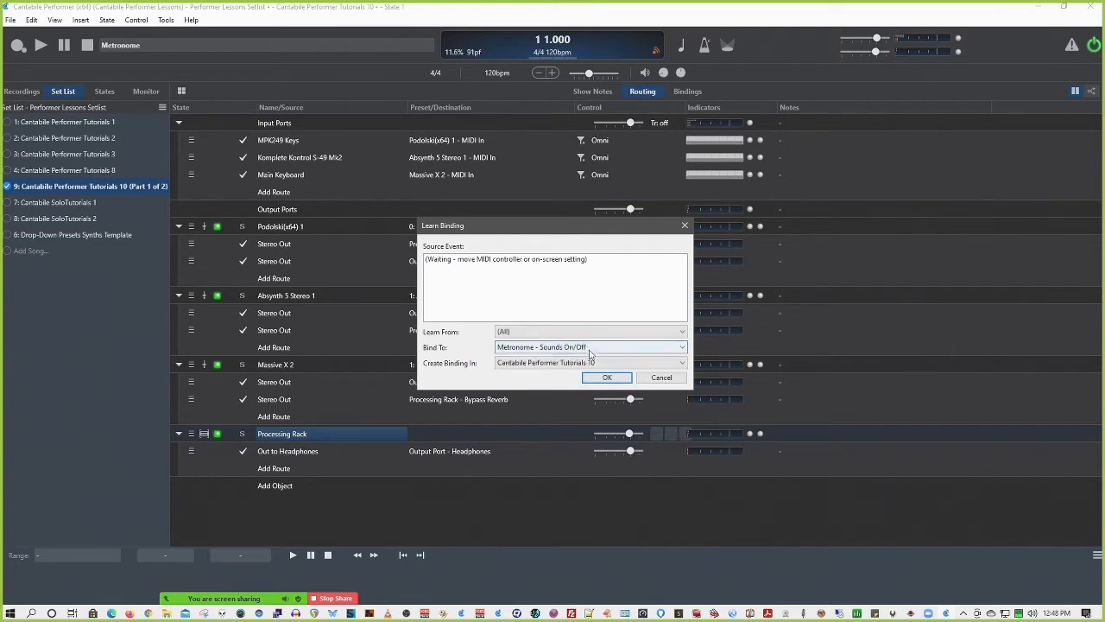
{"action": "left_click", "coordinate": [660, 377]}
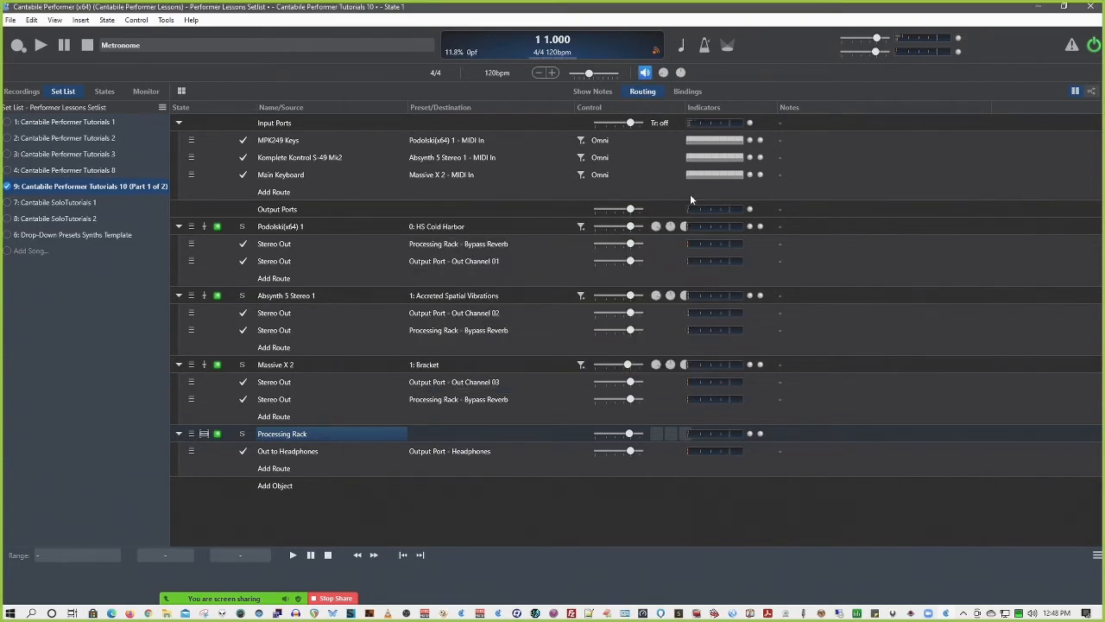
Inspect the binding targets offered for the metronome's volume knob and cancel the dialog
{"action": "left_click", "coordinate": [663, 73]}
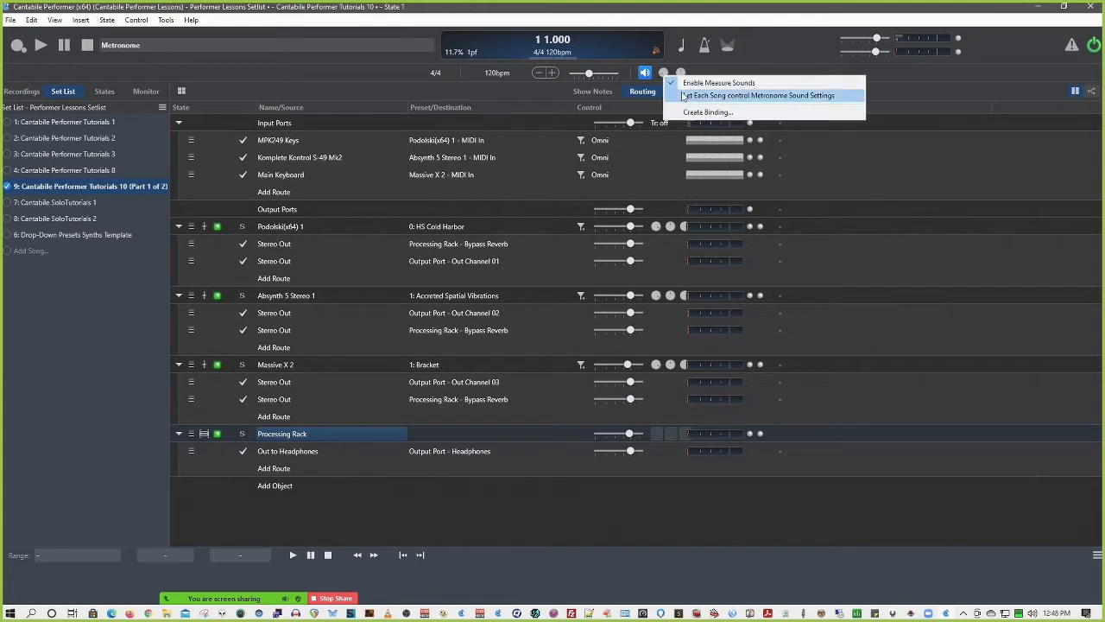
{"action": "left_click", "coordinate": [697, 112]}
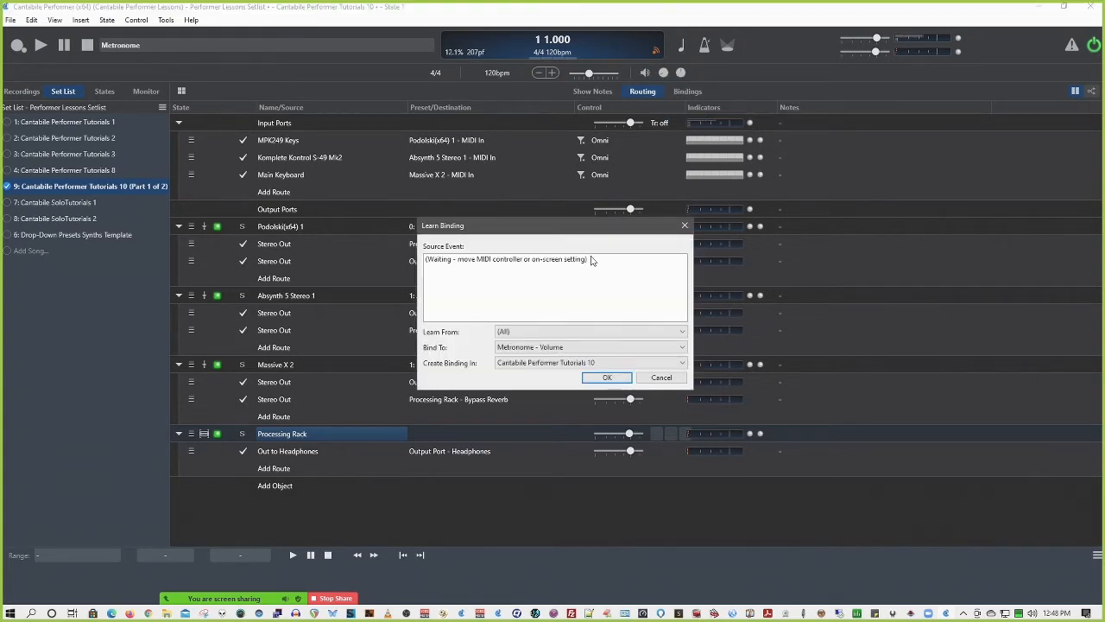
{"action": "left_click", "coordinate": [583, 349]}
{"action": "left_click", "coordinate": [583, 349]}
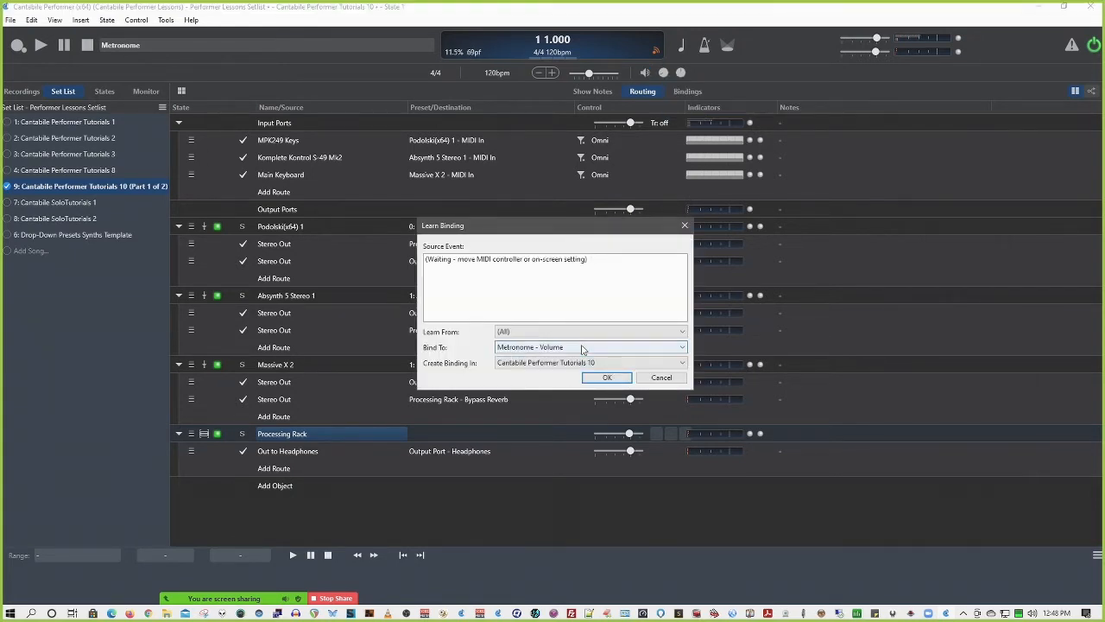
{"action": "left_click", "coordinate": [661, 378]}
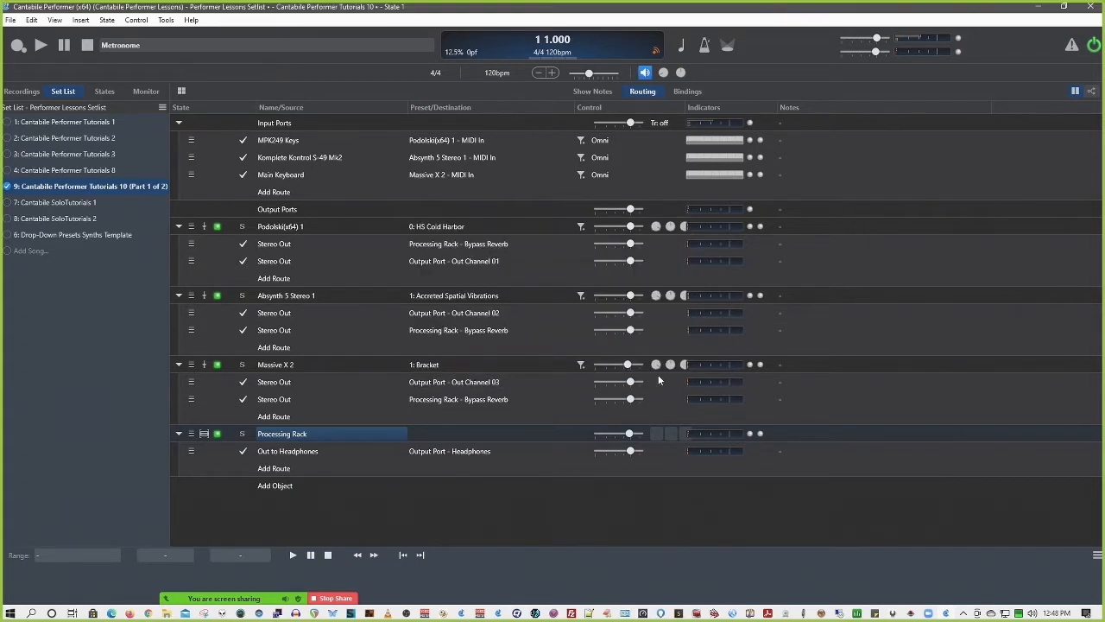
Turn Let Each Song control Metronome Sound Settings on and off again while checking the second metronome knob's binding option
{"action": "right_click", "coordinate": [681, 75]}
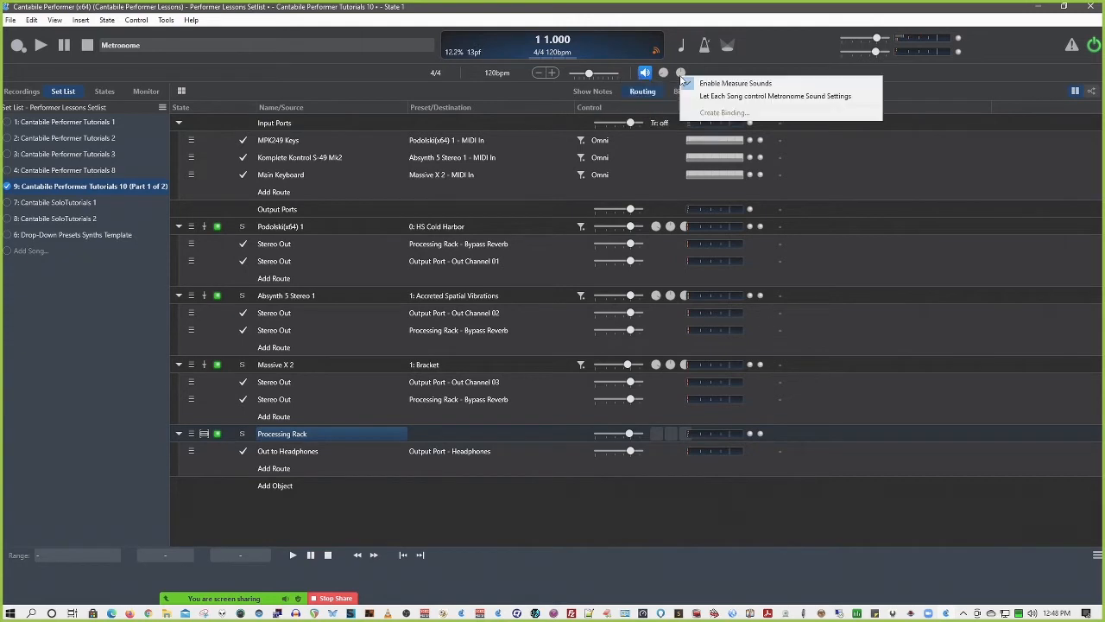
{"action": "left_click", "coordinate": [762, 96]}
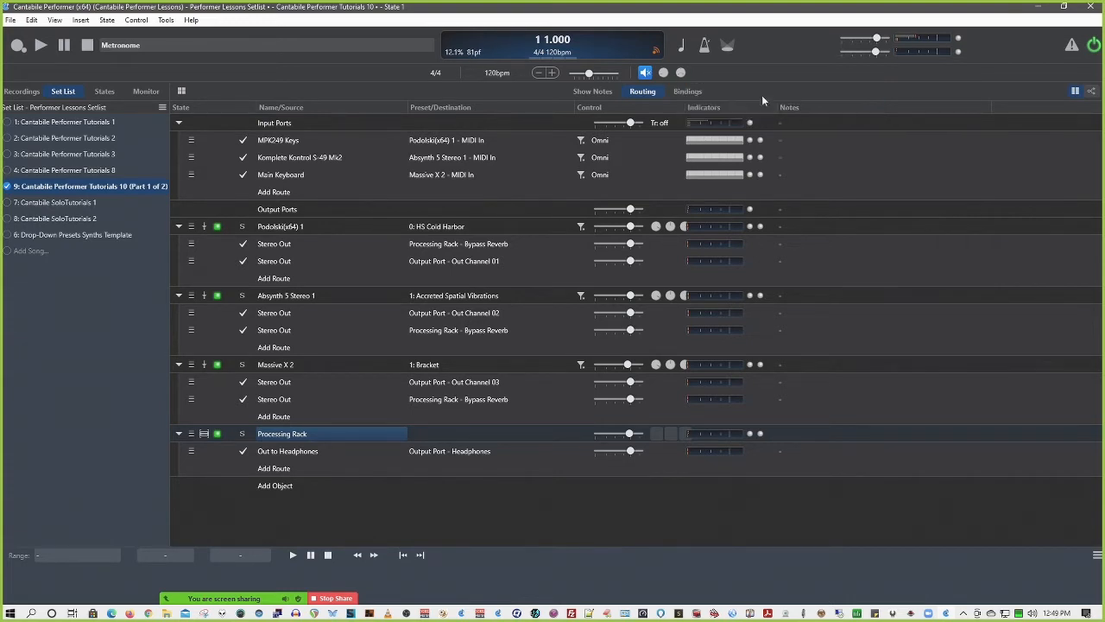
{"action": "left_click", "coordinate": [680, 73]}
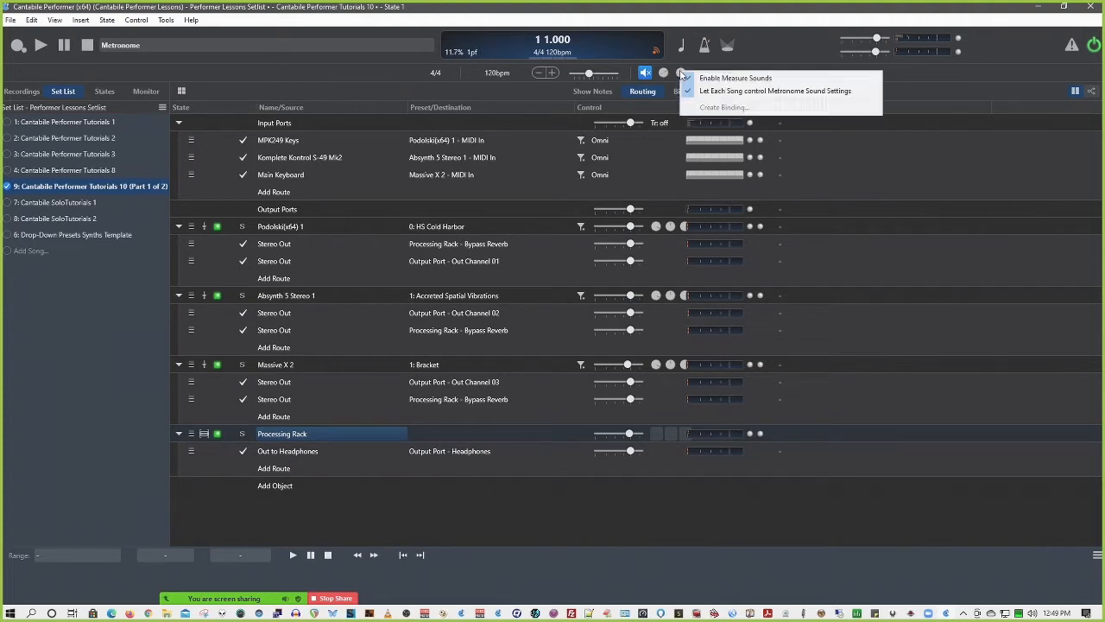
{"action": "left_click", "coordinate": [714, 90]}
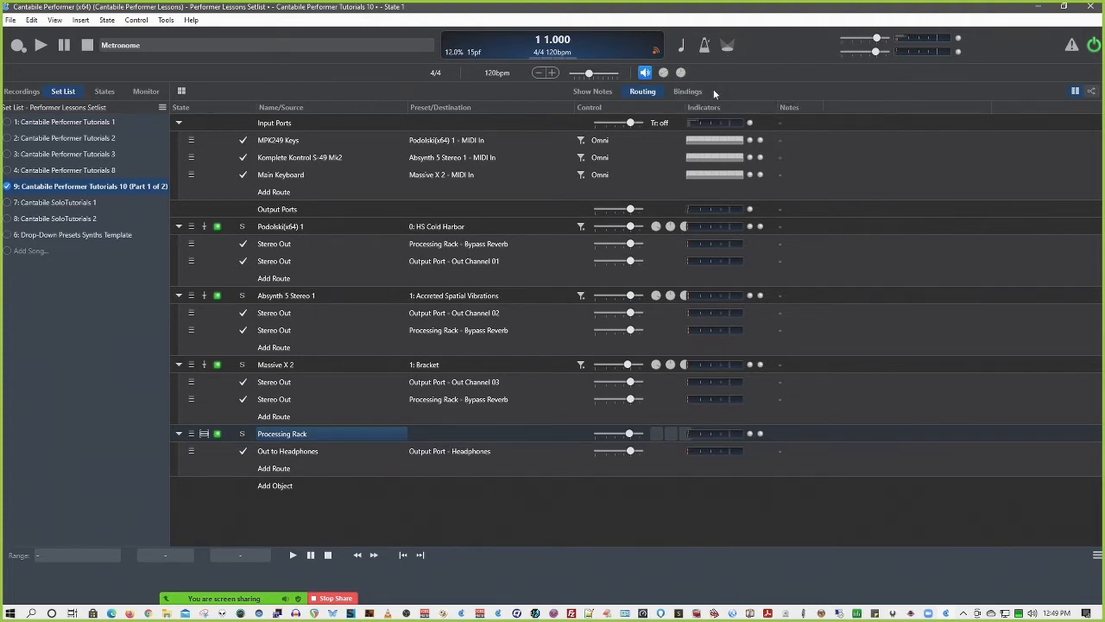
{"action": "left_click", "coordinate": [682, 73]}
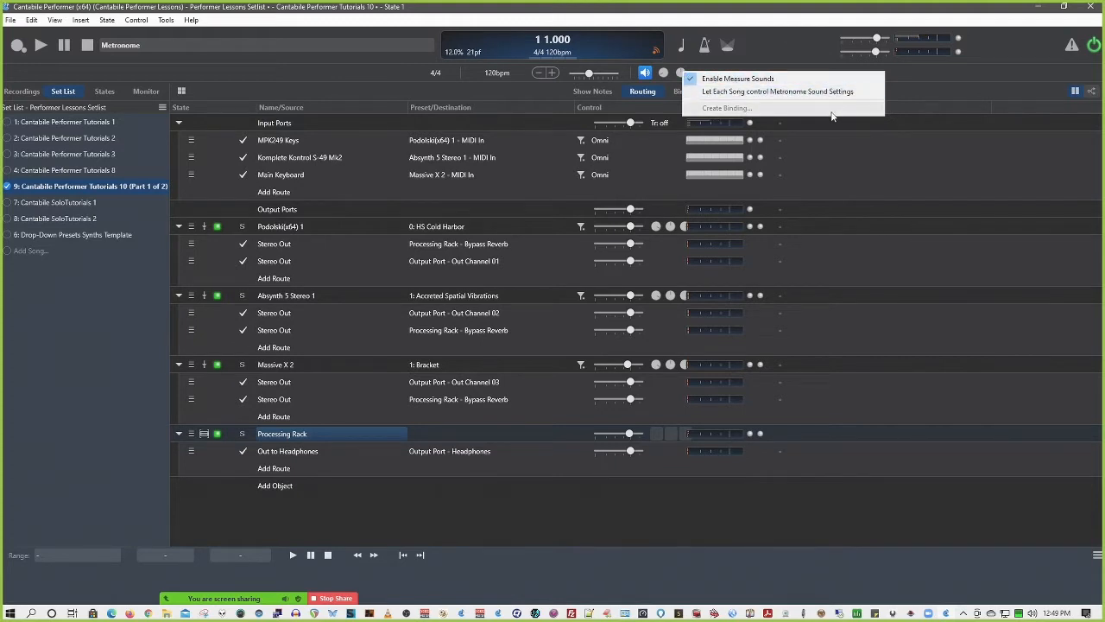
{"action": "left_click", "coordinate": [910, 96]}
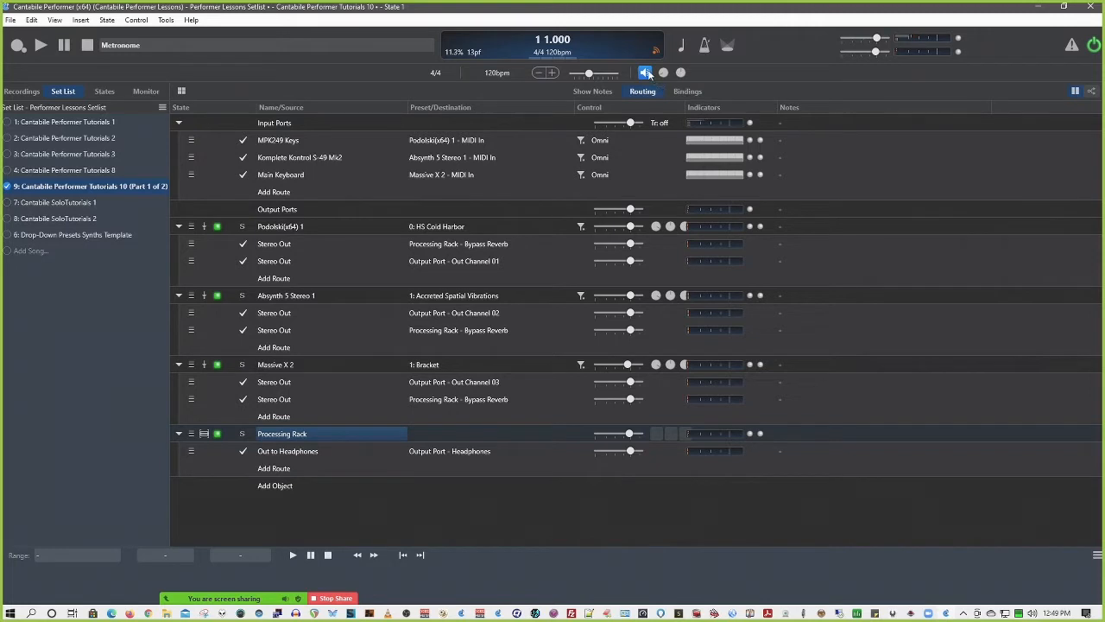
Inspect the binding targets offered for the Cantabile Performer Tutorials 10 (Part 1 of 2) set list entry and cancel the dialog
{"action": "right_click", "coordinate": [67, 187]}
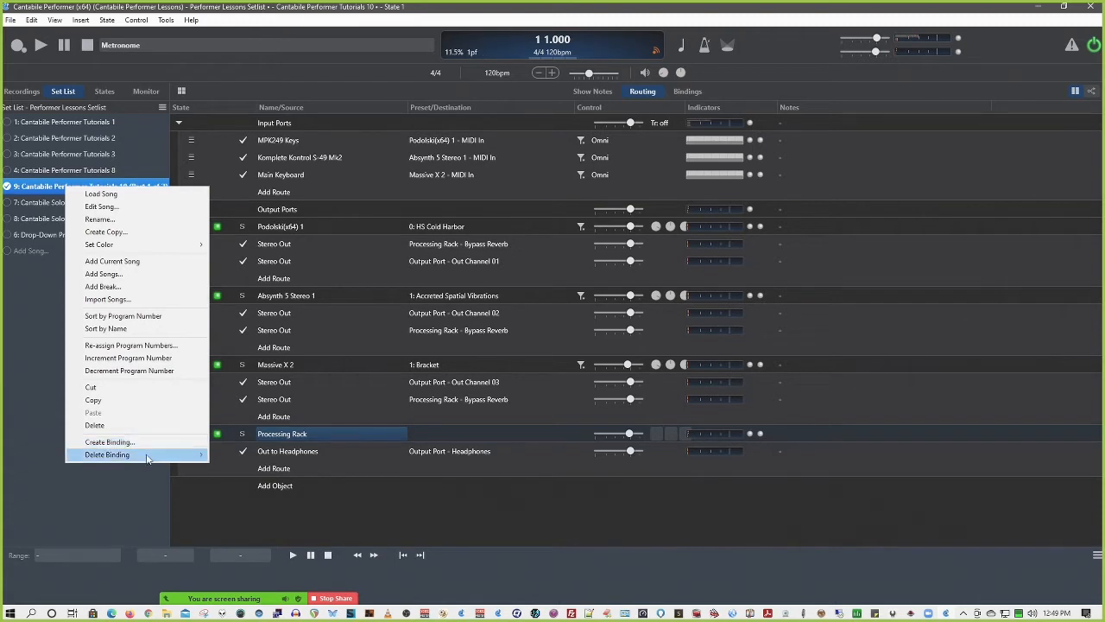
{"action": "mouse_move", "coordinate": [143, 454]}
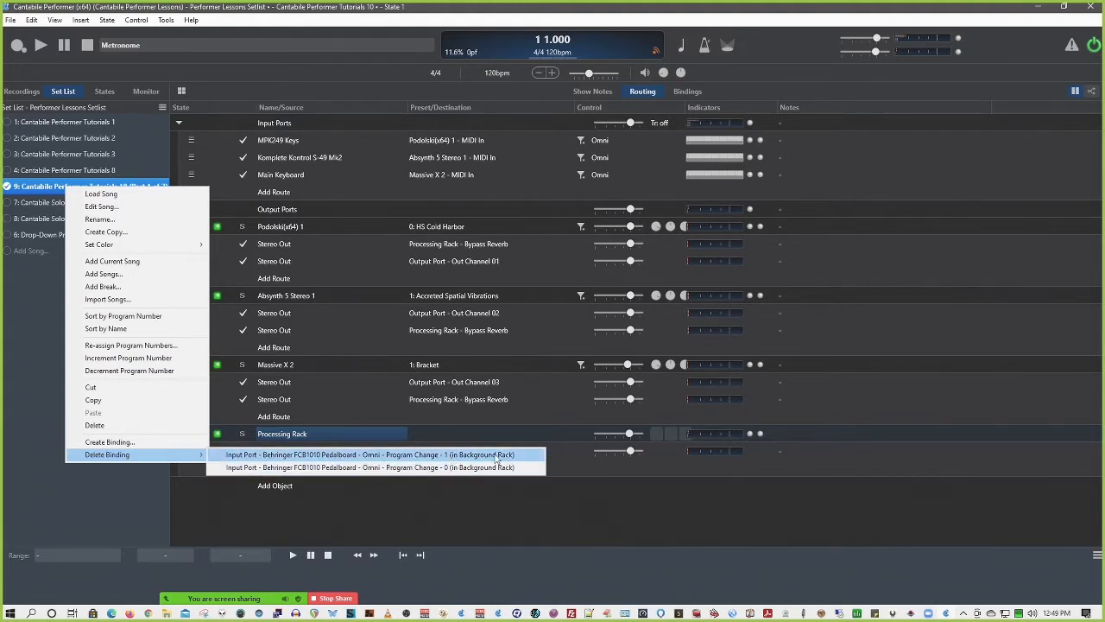
{"action": "left_click", "coordinate": [135, 442]}
{"action": "left_click", "coordinate": [561, 348]}
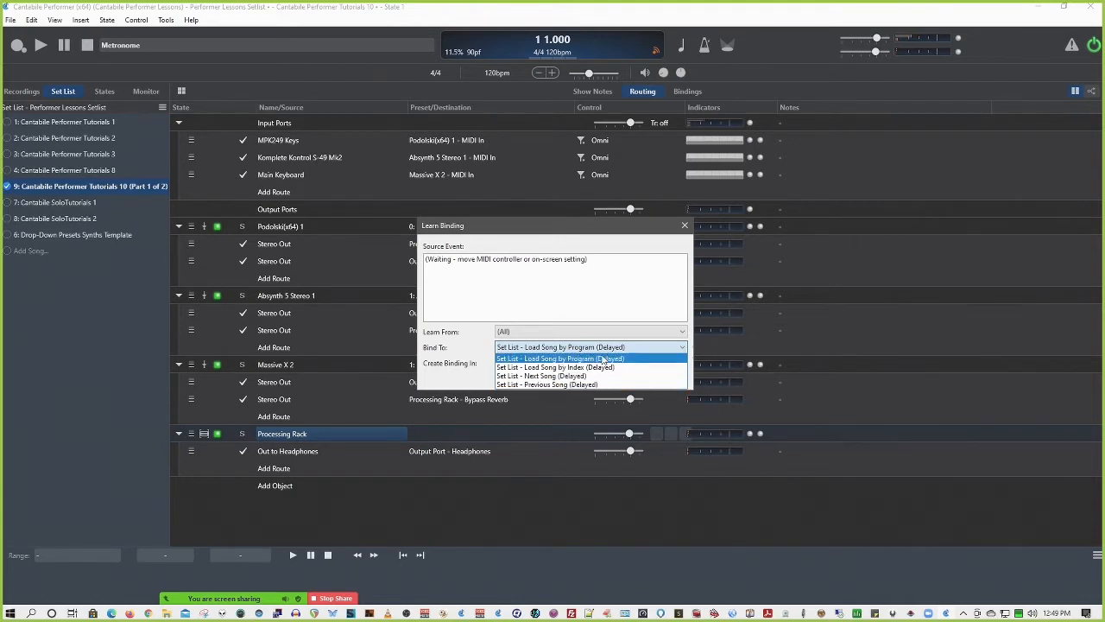
{"action": "left_click", "coordinate": [630, 299]}
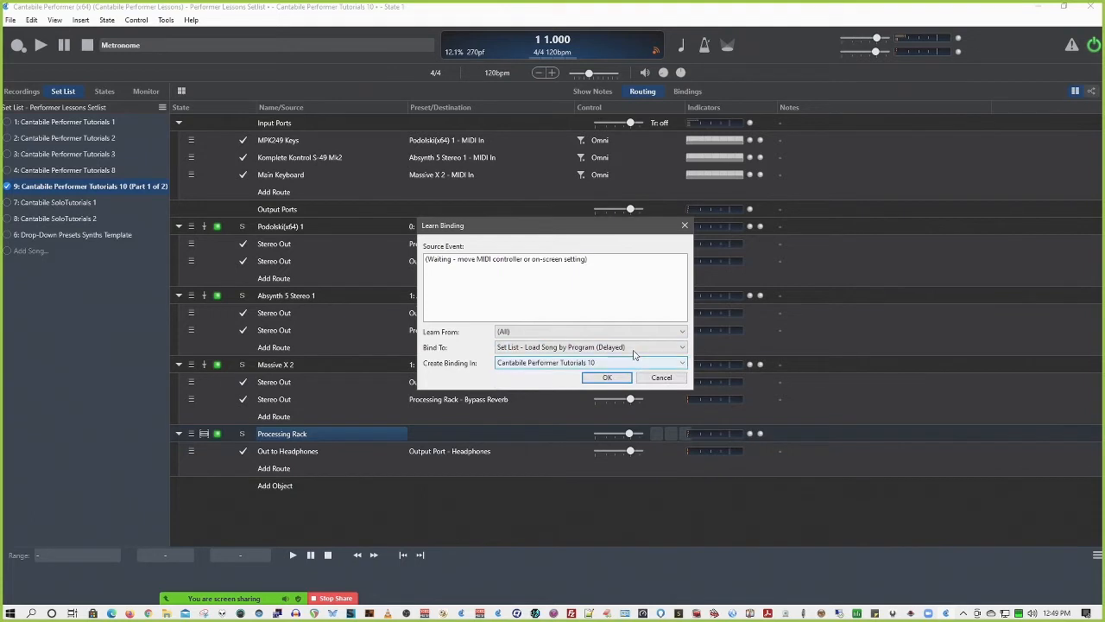
{"action": "left_click", "coordinate": [660, 380]}
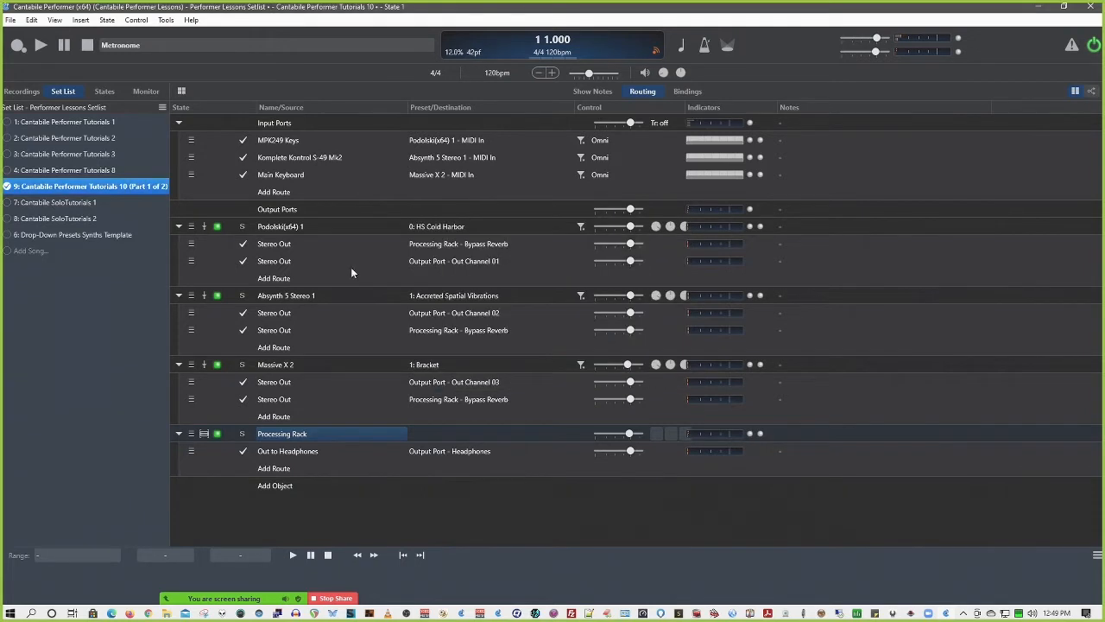
Show the song's states, inspect the binding targets offered for State 1 and cancel the dialog
{"action": "left_click", "coordinate": [95, 92]}
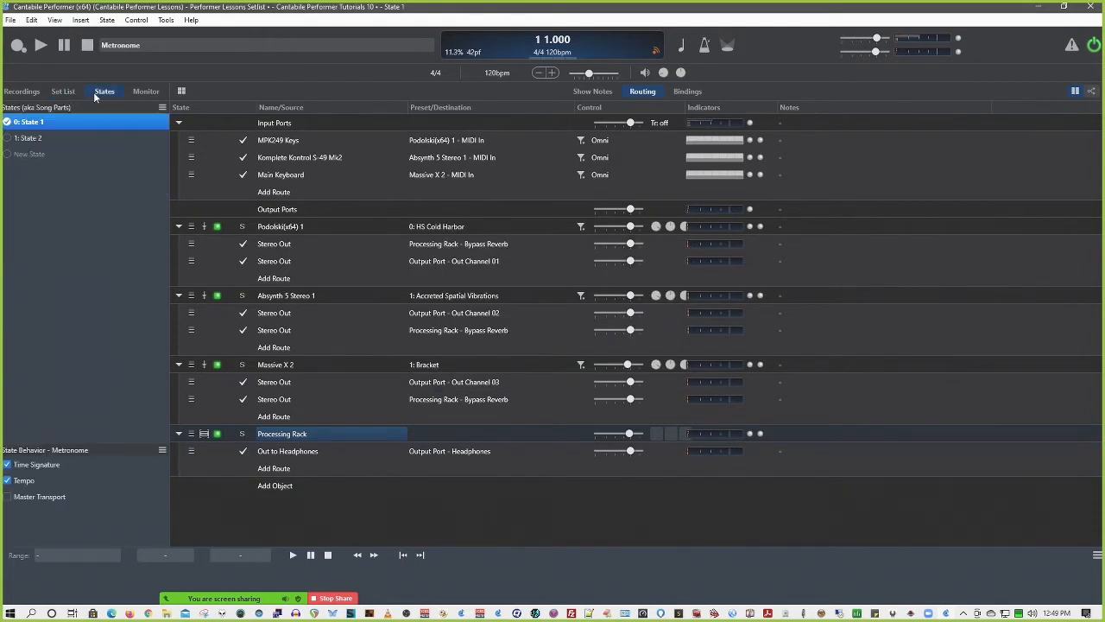
{"action": "right_click", "coordinate": [57, 121]}
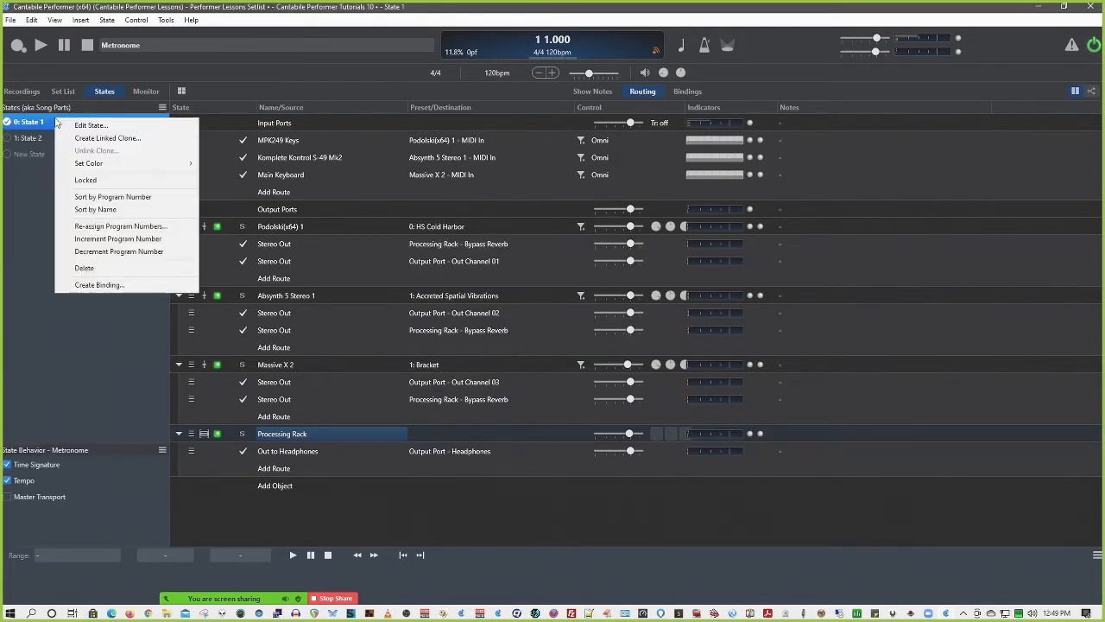
{"action": "left_click", "coordinate": [126, 285]}
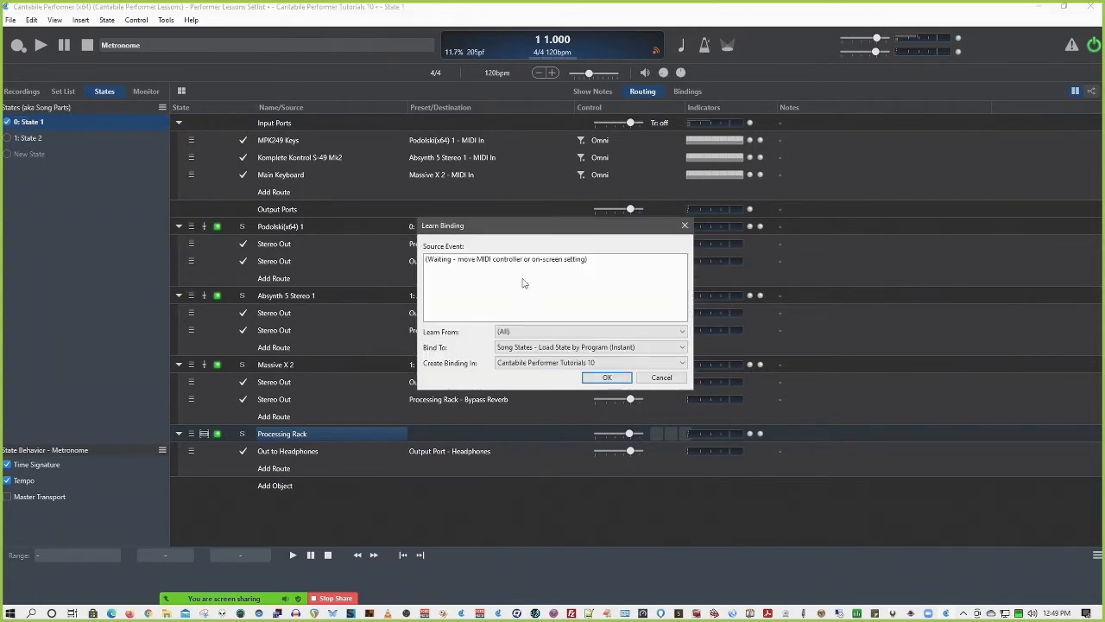
{"action": "left_click", "coordinate": [566, 347]}
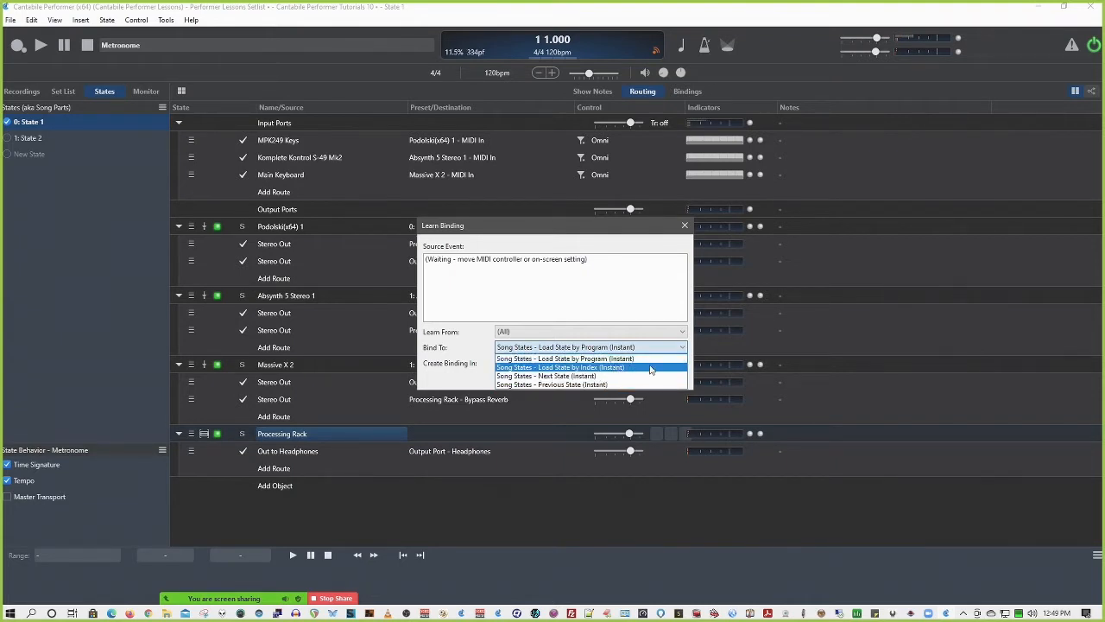
{"action": "left_click", "coordinate": [635, 233]}
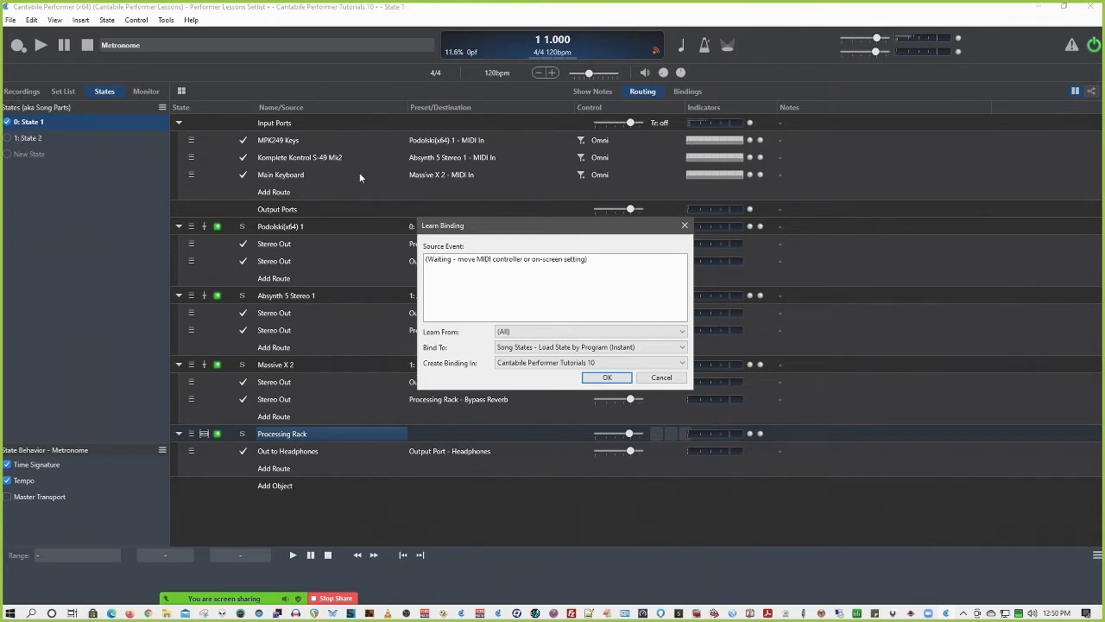
{"action": "left_click", "coordinate": [634, 348]}
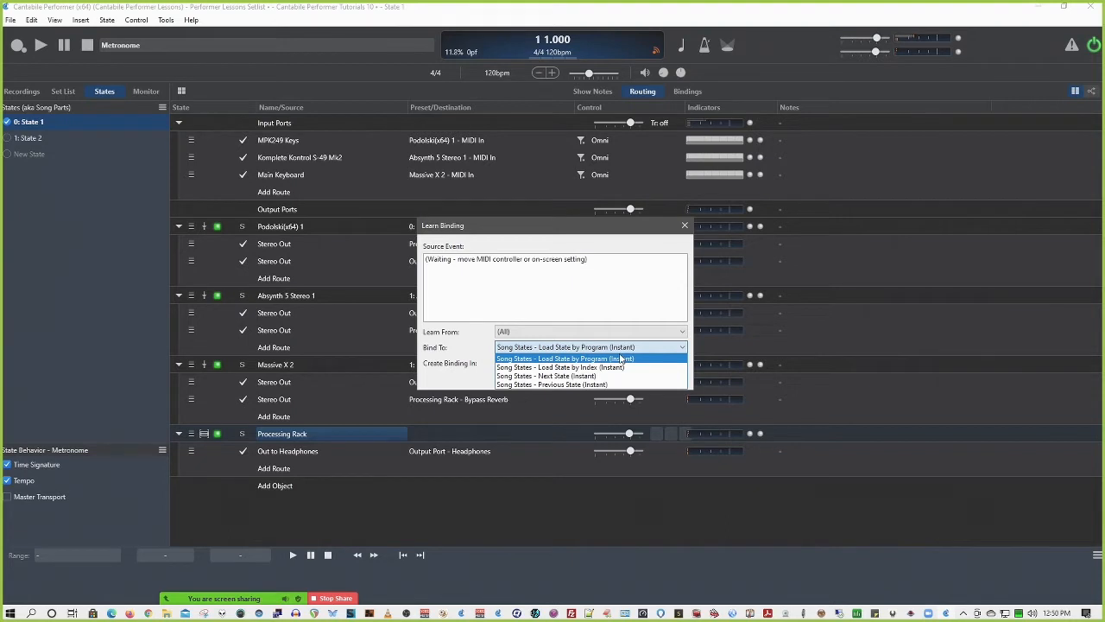
{"action": "left_click", "coordinate": [629, 278]}
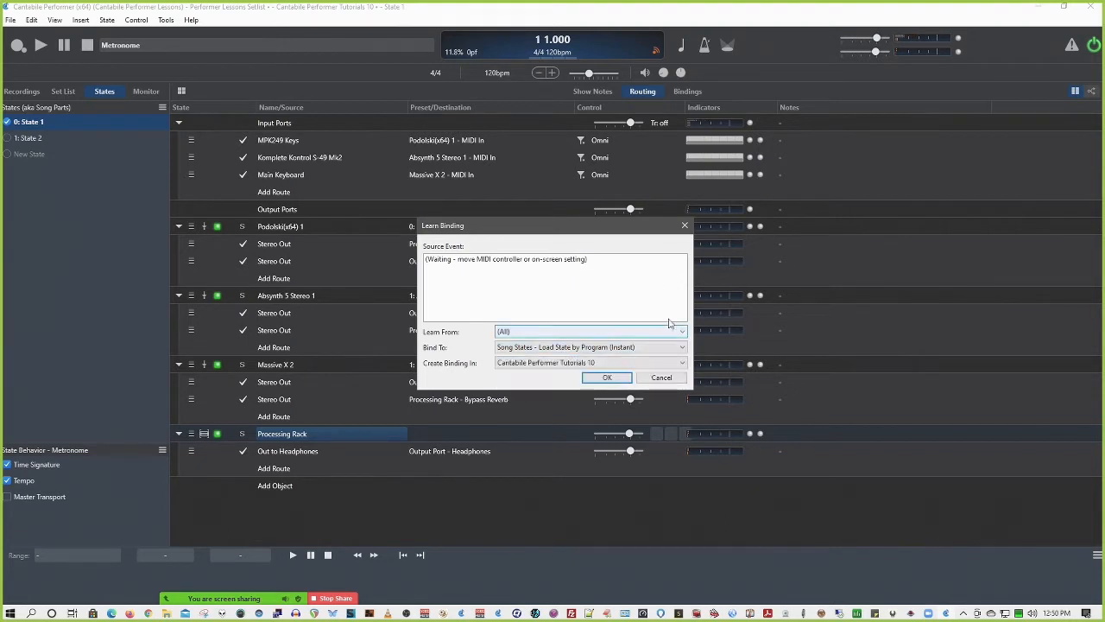
{"action": "left_click", "coordinate": [665, 378]}
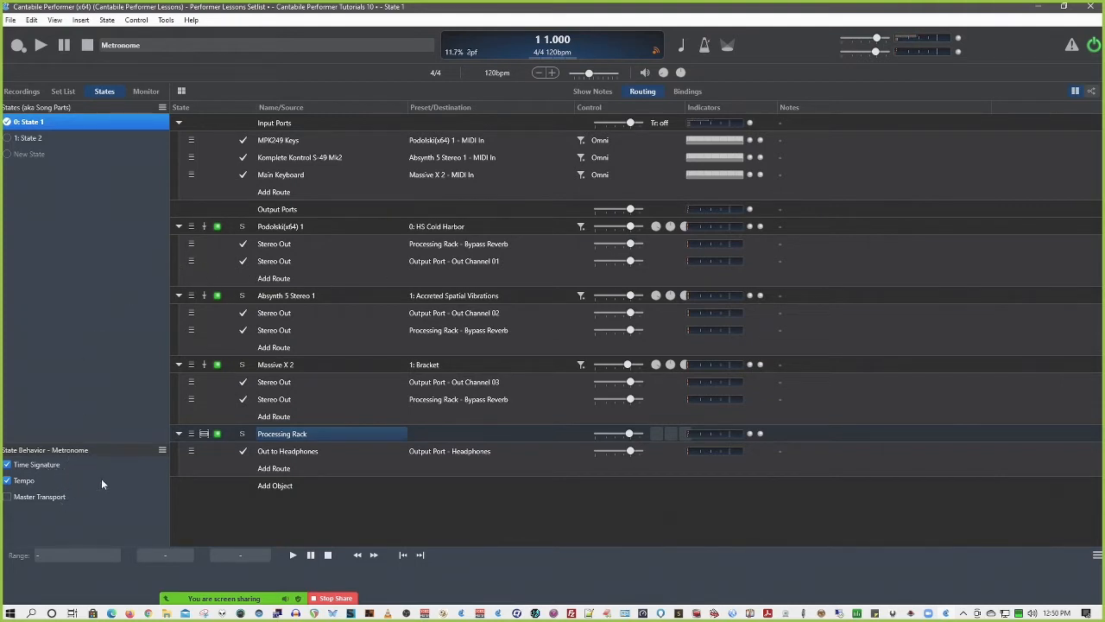
Check the metronome state behaviors and the MPK249 Keys and Main Keyboard routes for a binding option
{"action": "right_click", "coordinate": [33, 513]}
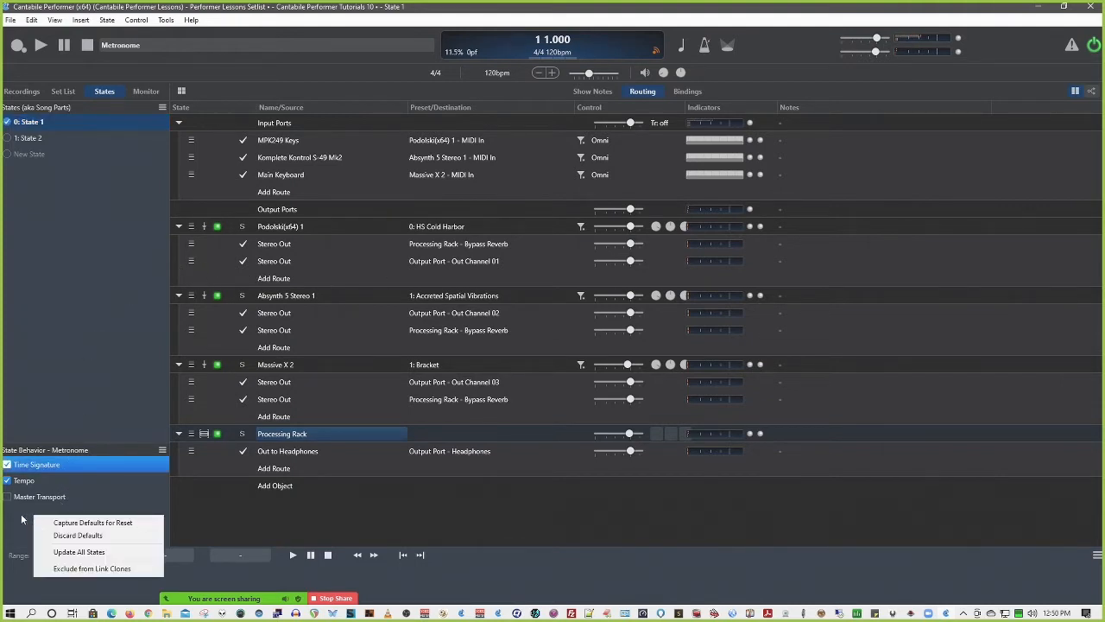
{"action": "left_click", "coordinate": [23, 520]}
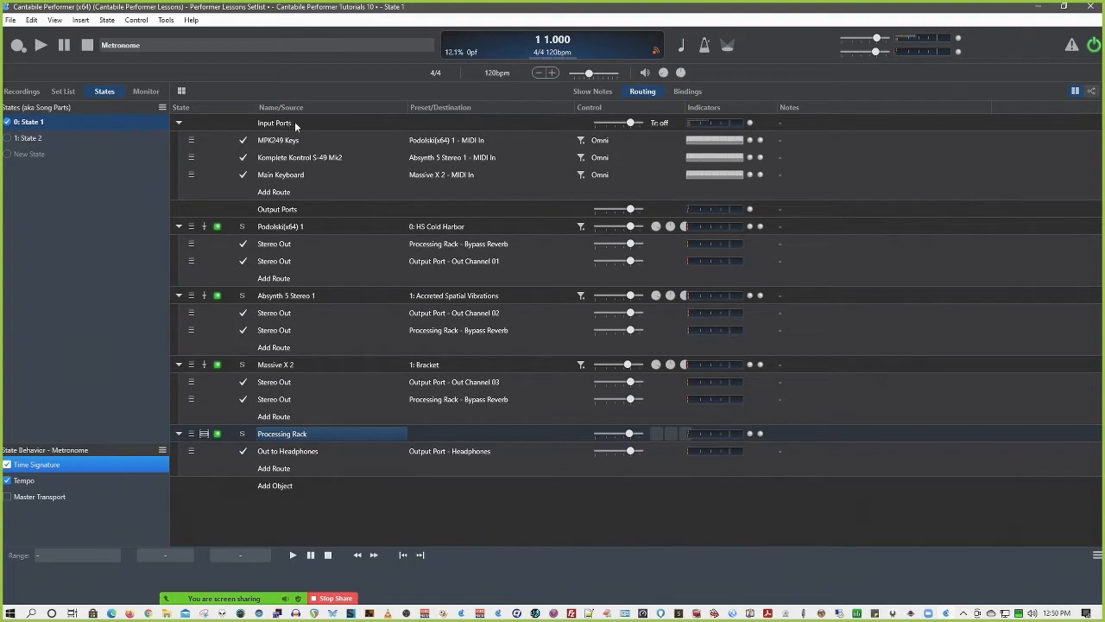
{"action": "right_click", "coordinate": [268, 141]}
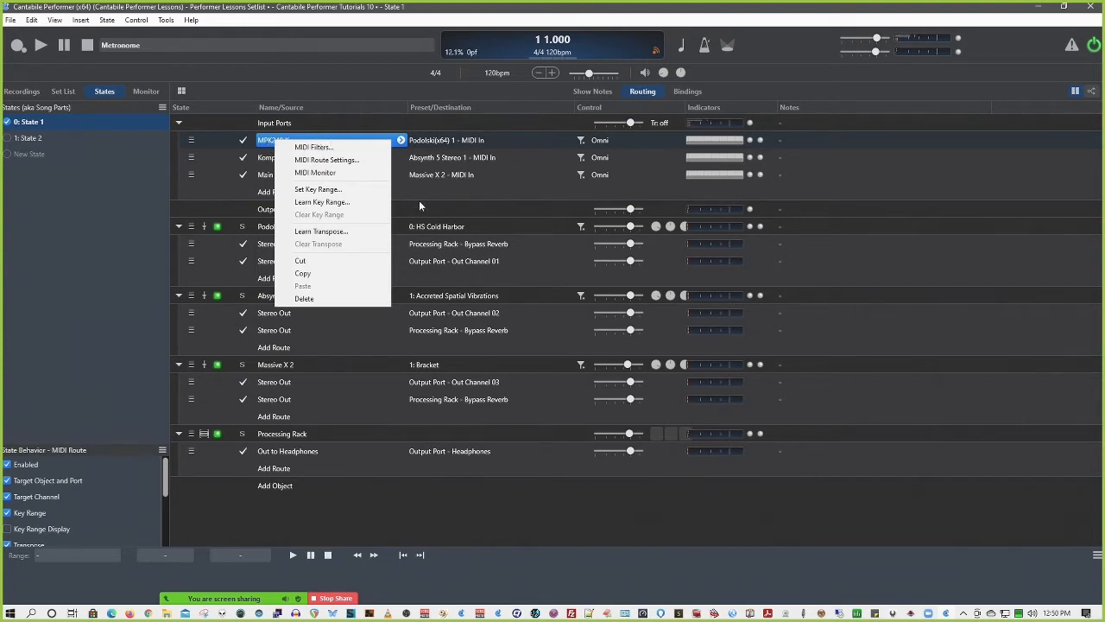
{"action": "left_click", "coordinate": [482, 140]}
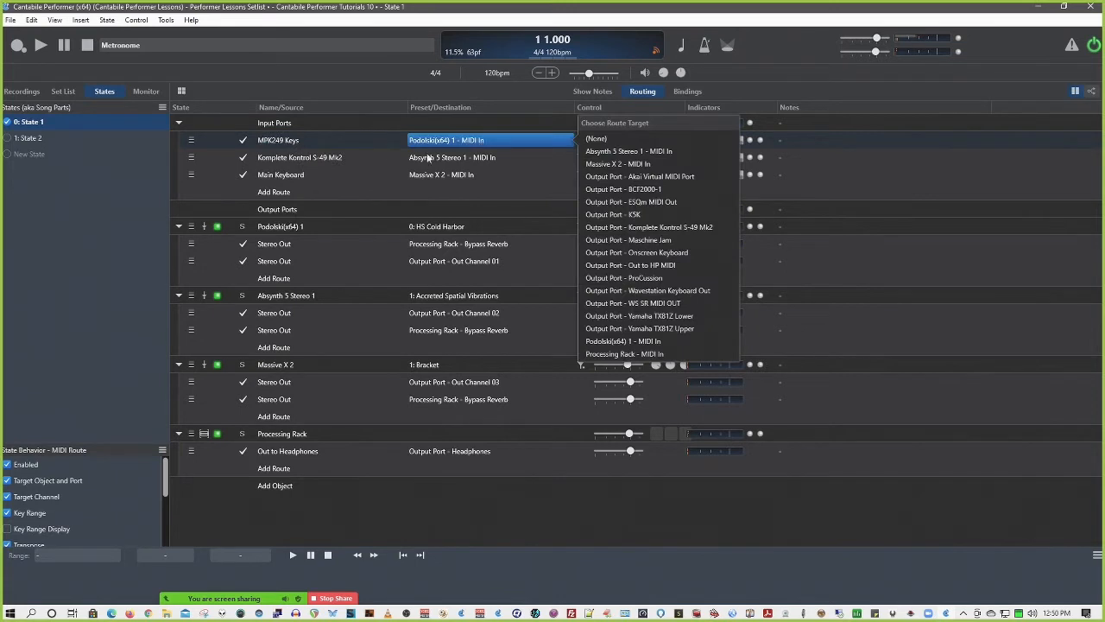
{"action": "right_click", "coordinate": [305, 173]}
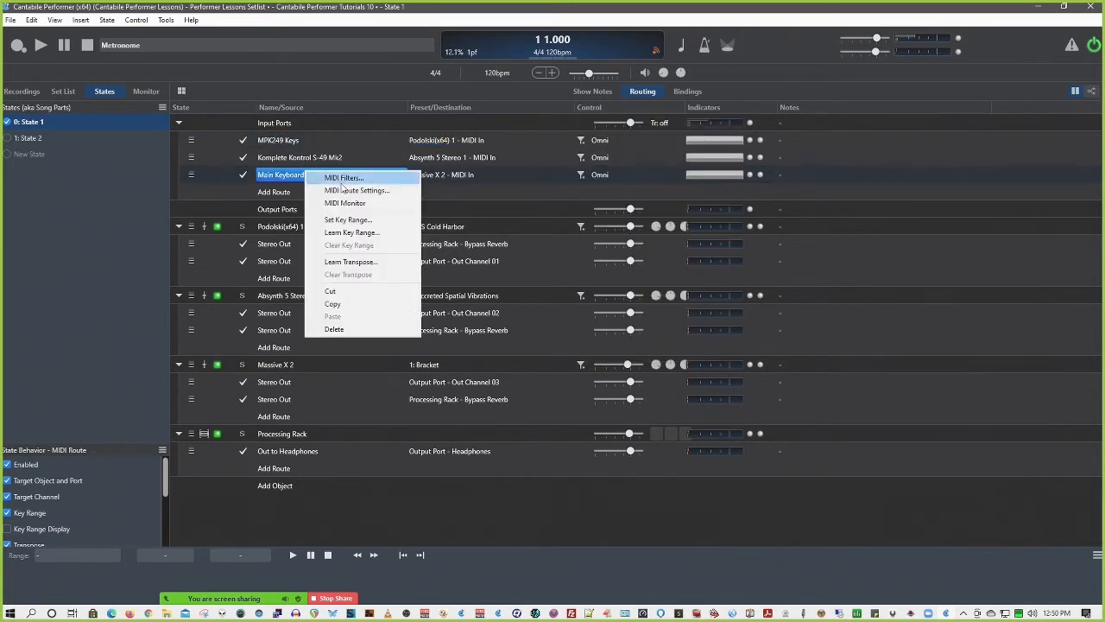
{"action": "right_click", "coordinate": [435, 174]}
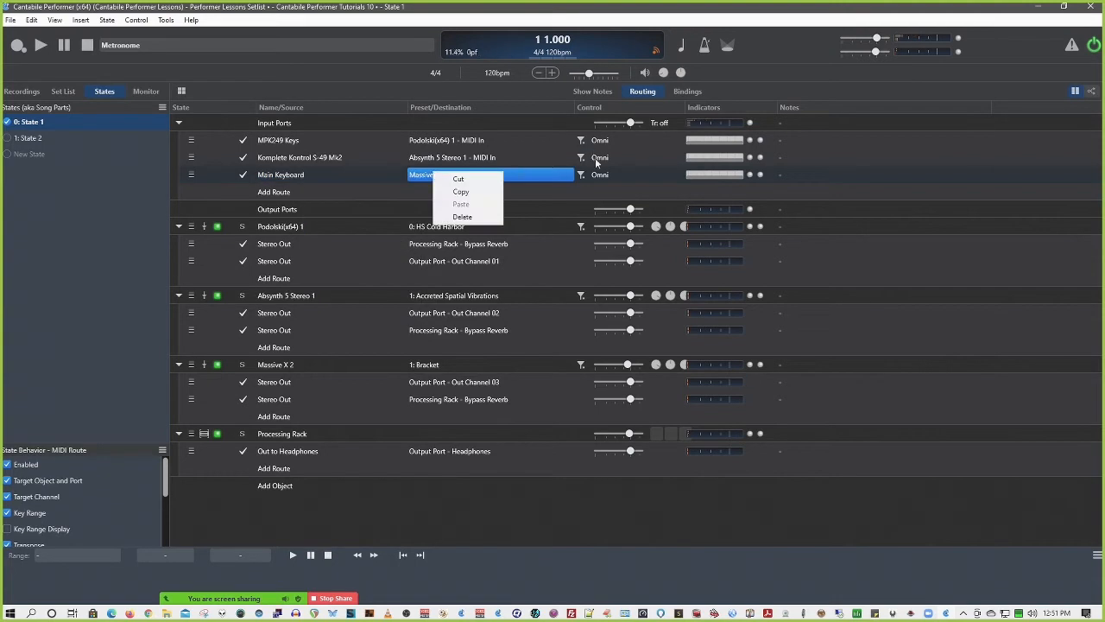
{"action": "right_click", "coordinate": [581, 175]}
{"action": "right_click", "coordinate": [581, 175]}
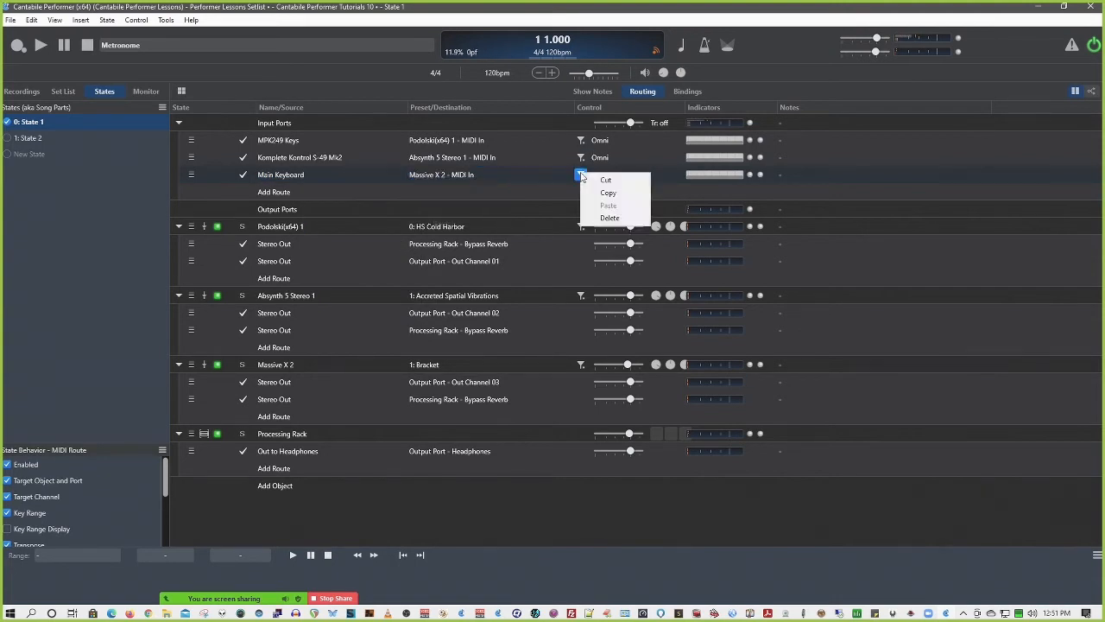
Check the Komplete Kontrol S-49 Mk2 route's channel setting and the input route destinations for a binding option
{"action": "left_click", "coordinate": [602, 159]}
{"action": "right_click", "coordinate": [603, 159]}
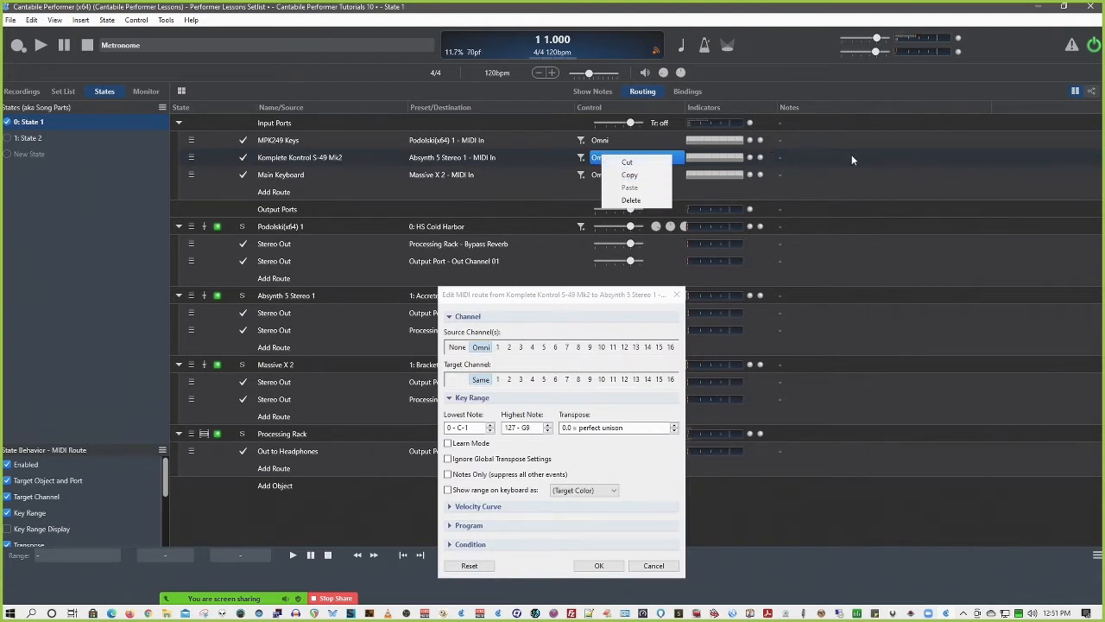
{"action": "left_click", "coordinate": [534, 174]}
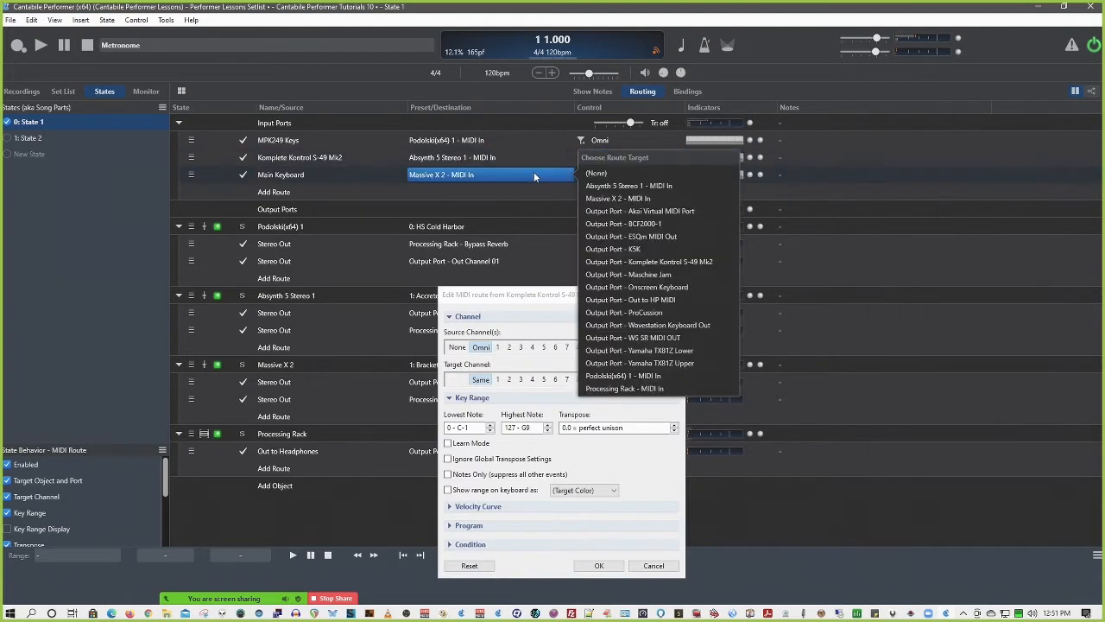
{"action": "left_click", "coordinate": [461, 160]}
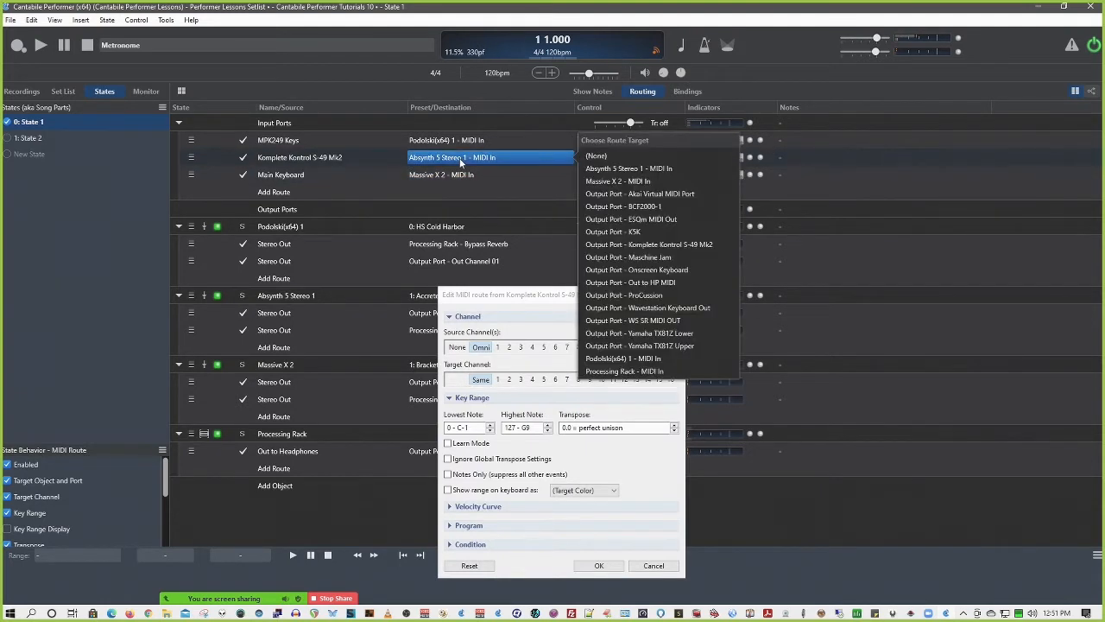
{"action": "left_click", "coordinate": [433, 121]}
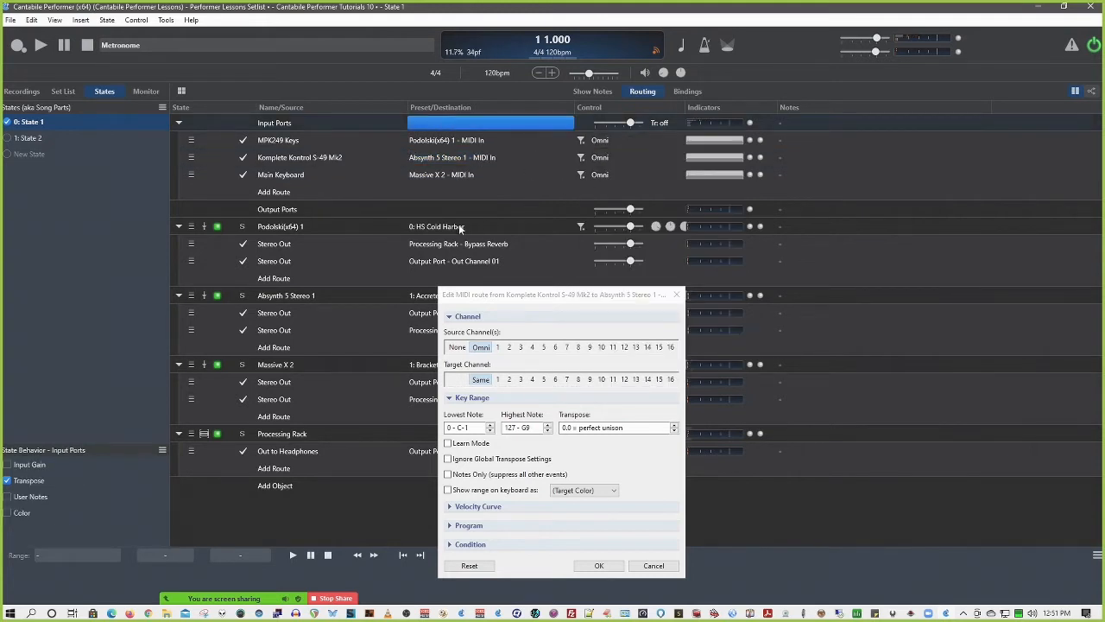
Check the Podolski(x64) 1 plugin's commands for a binding option and cancel the open MIDI route editor
{"action": "right_click", "coordinate": [280, 227]}
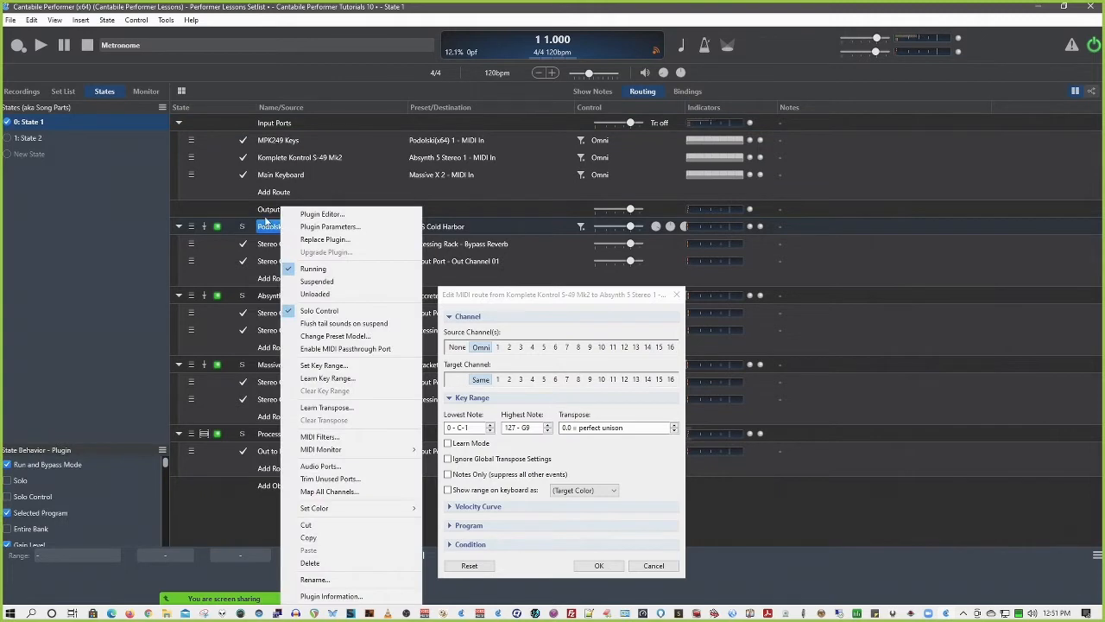
{"action": "left_click", "coordinate": [274, 229]}
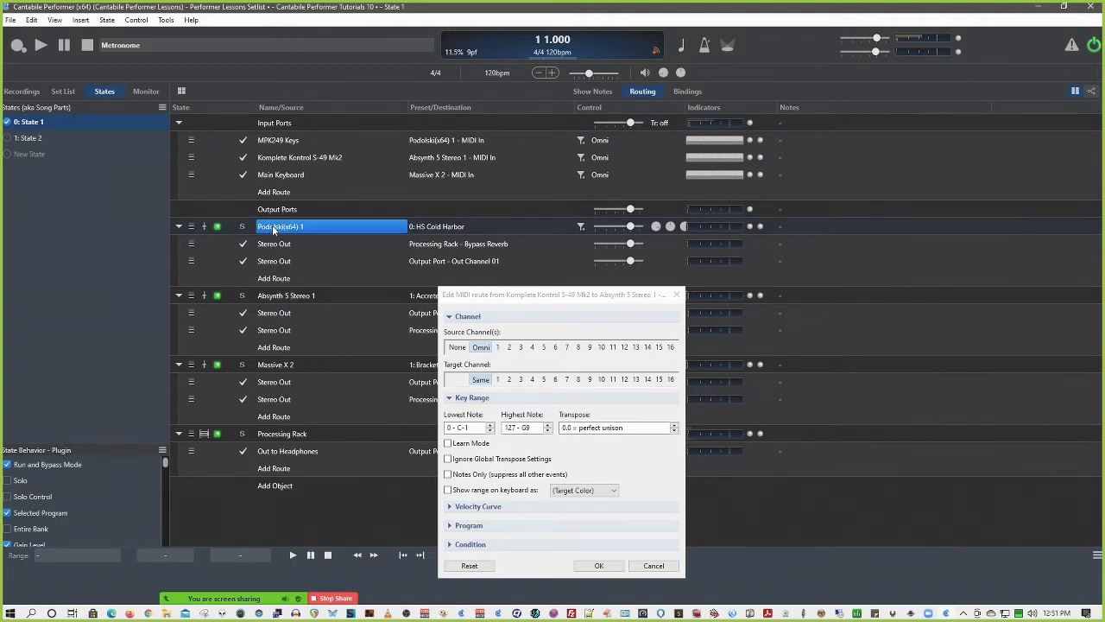
{"action": "left_click", "coordinate": [653, 566]}
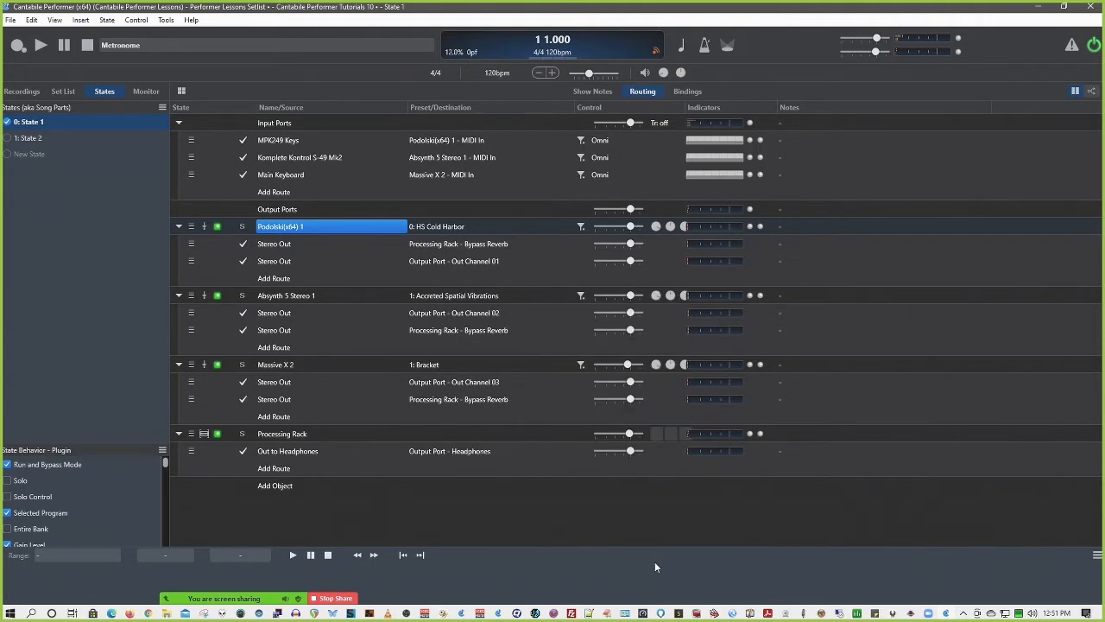
Inspect the binding targets offered for the Podolski(x64) 1 preset and cancel the dialog
{"action": "right_click", "coordinate": [454, 230]}
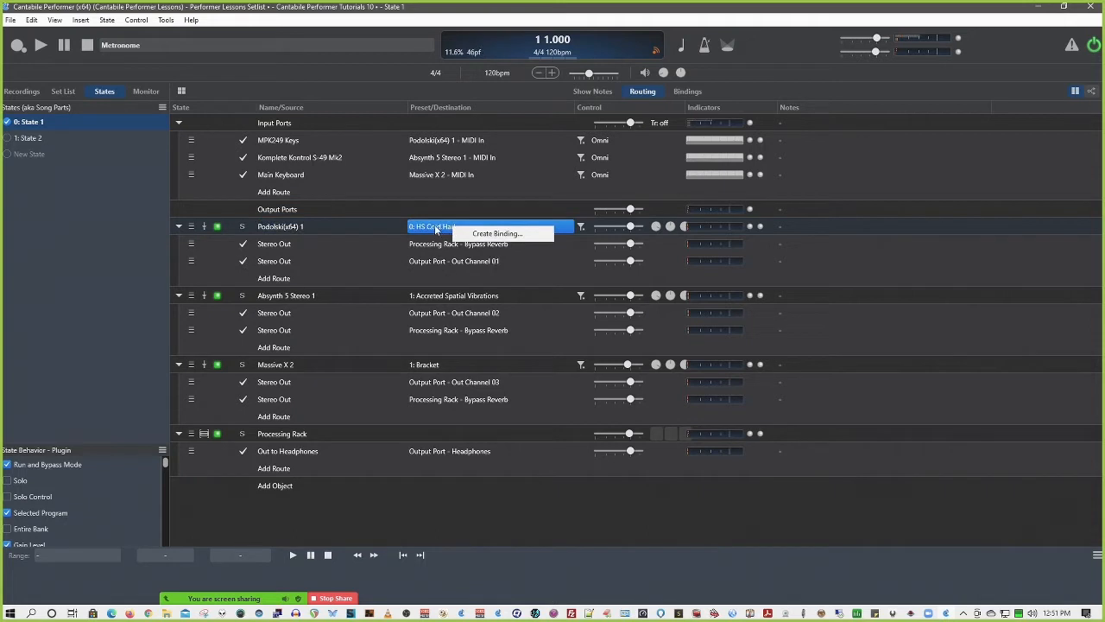
{"action": "left_click", "coordinate": [493, 238]}
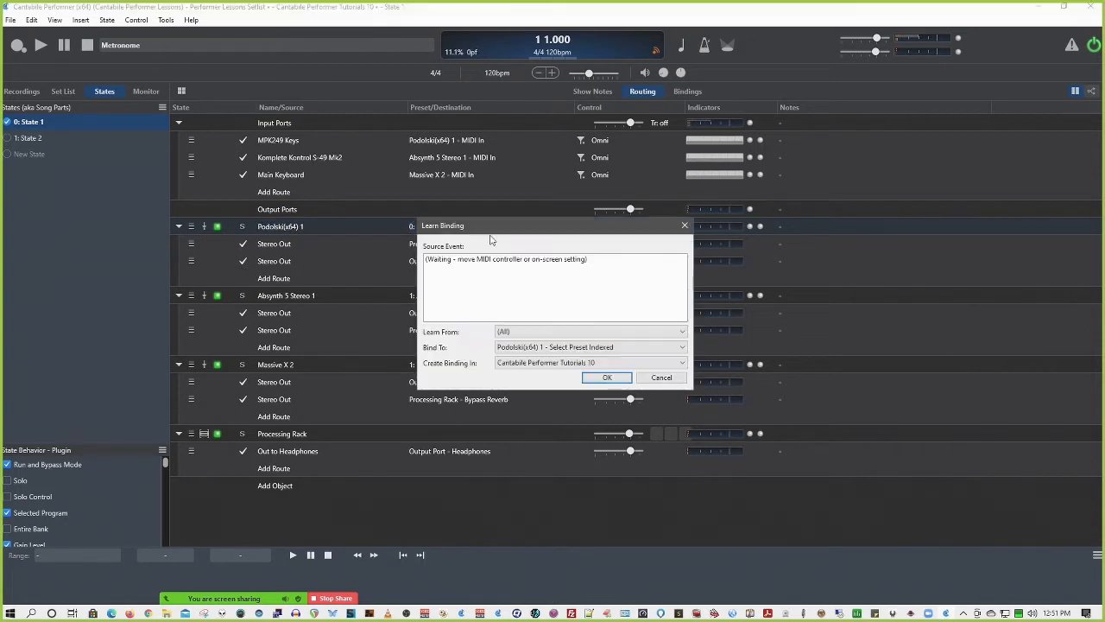
{"action": "left_click", "coordinate": [585, 349]}
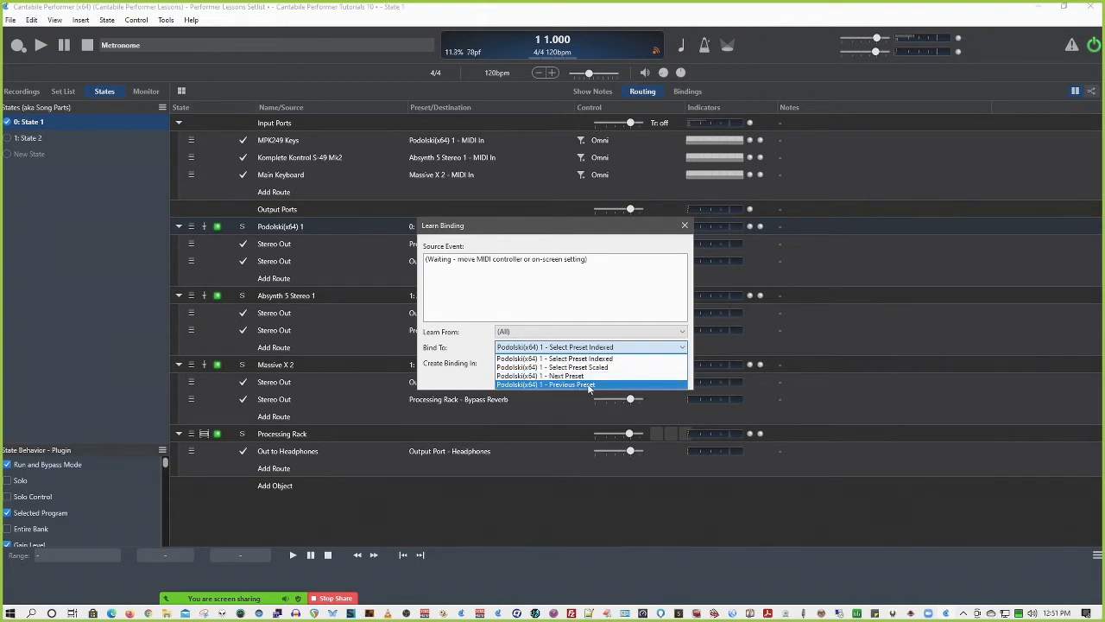
{"action": "left_click", "coordinate": [624, 307]}
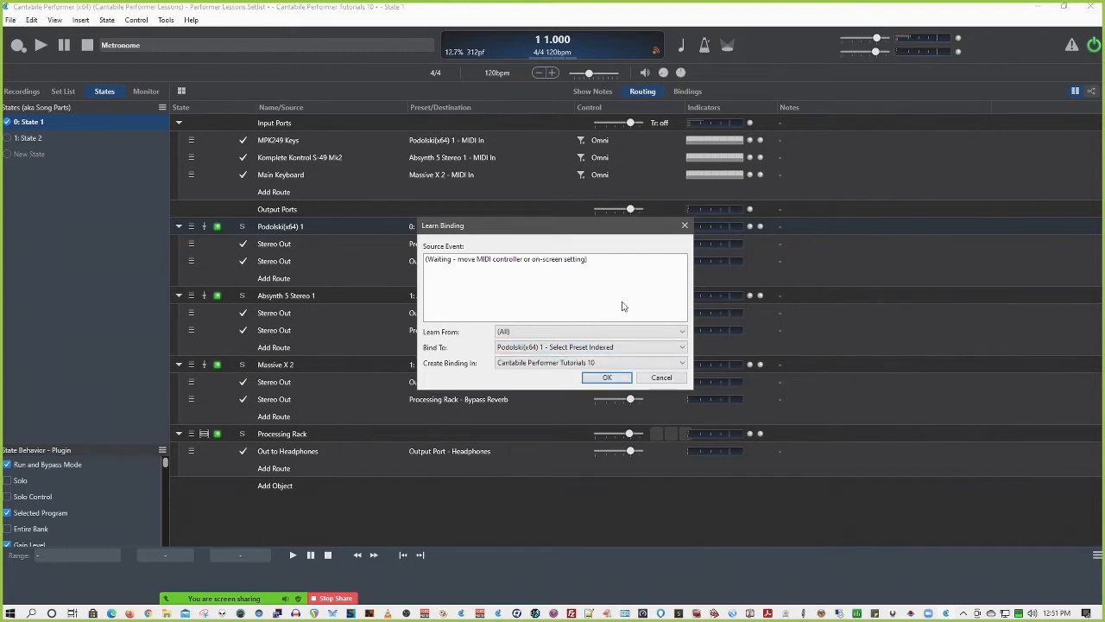
{"action": "left_click", "coordinate": [661, 378]}
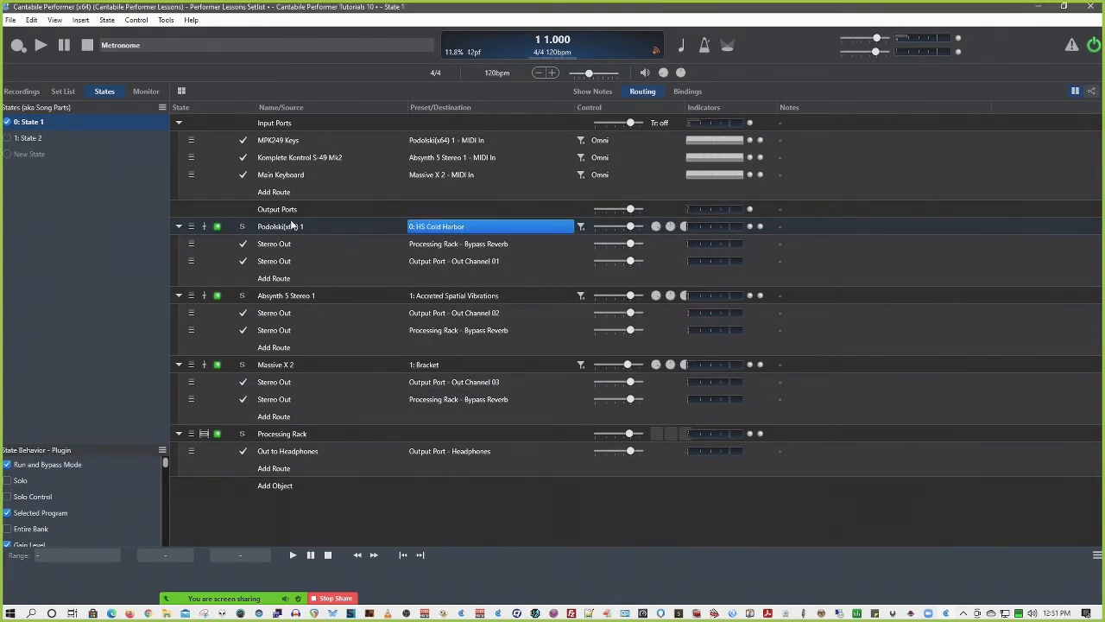
Check the Podolski(x64) 1 plugin's MIDI filter control for a binding option and view its empty filter editor, closing it without changes
{"action": "right_click", "coordinate": [581, 227]}
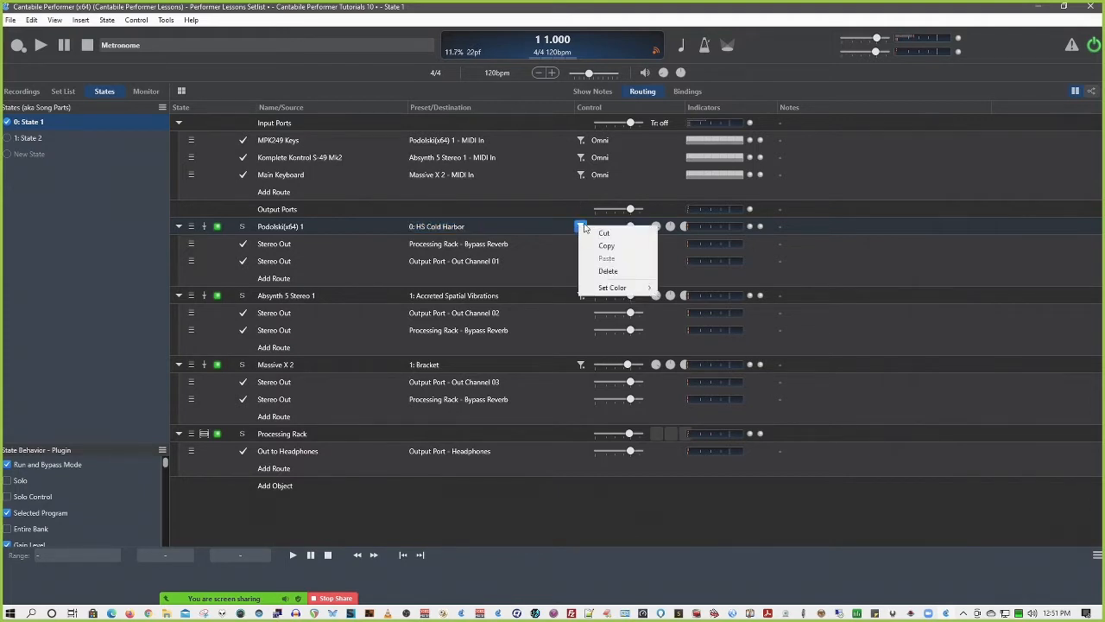
{"action": "left_click", "coordinate": [573, 215]}
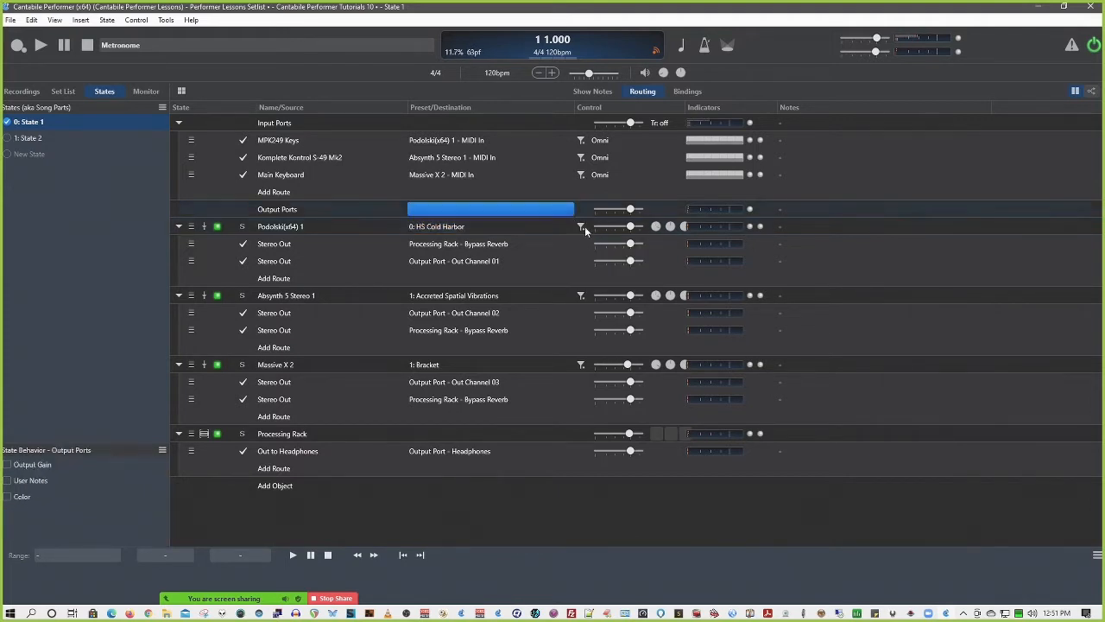
{"action": "left_click", "coordinate": [582, 227]}
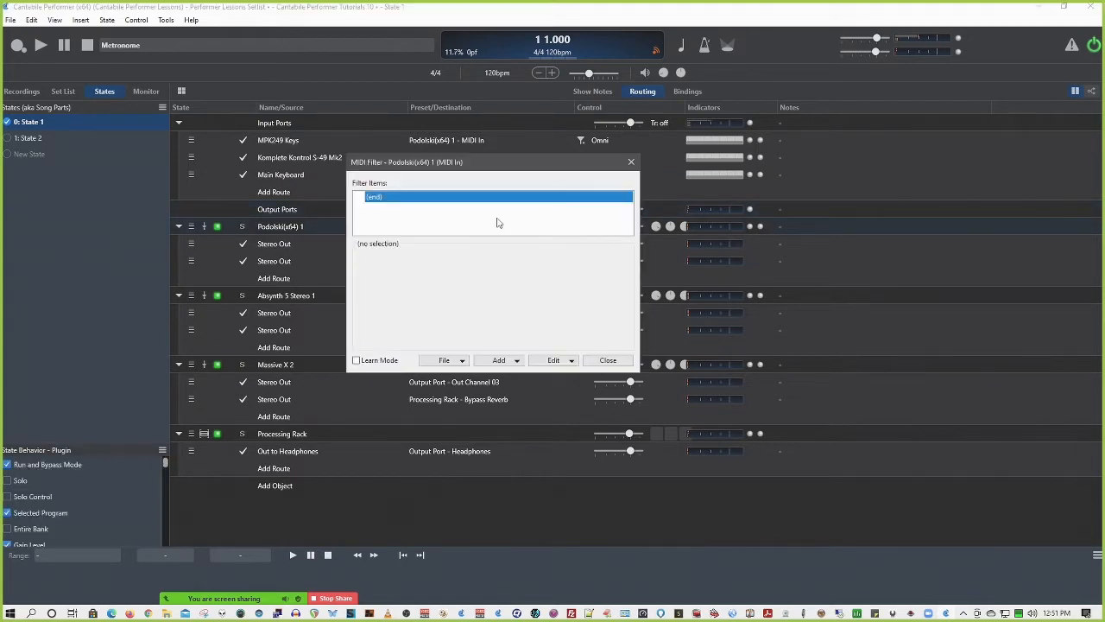
{"action": "left_click", "coordinate": [607, 360]}
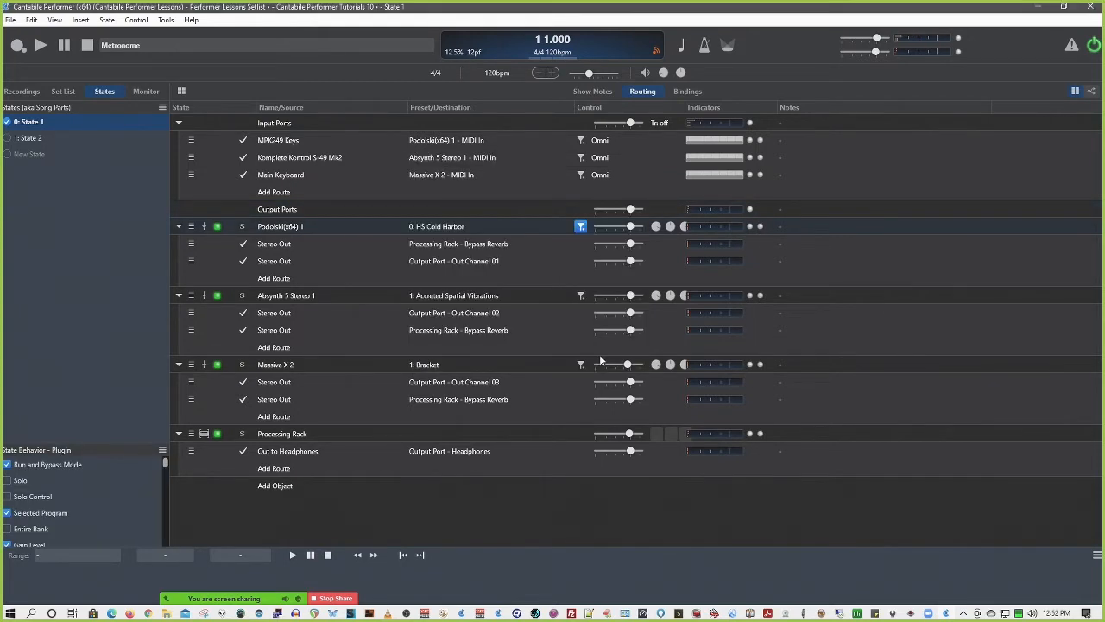
{"action": "left_click", "coordinate": [581, 227]}
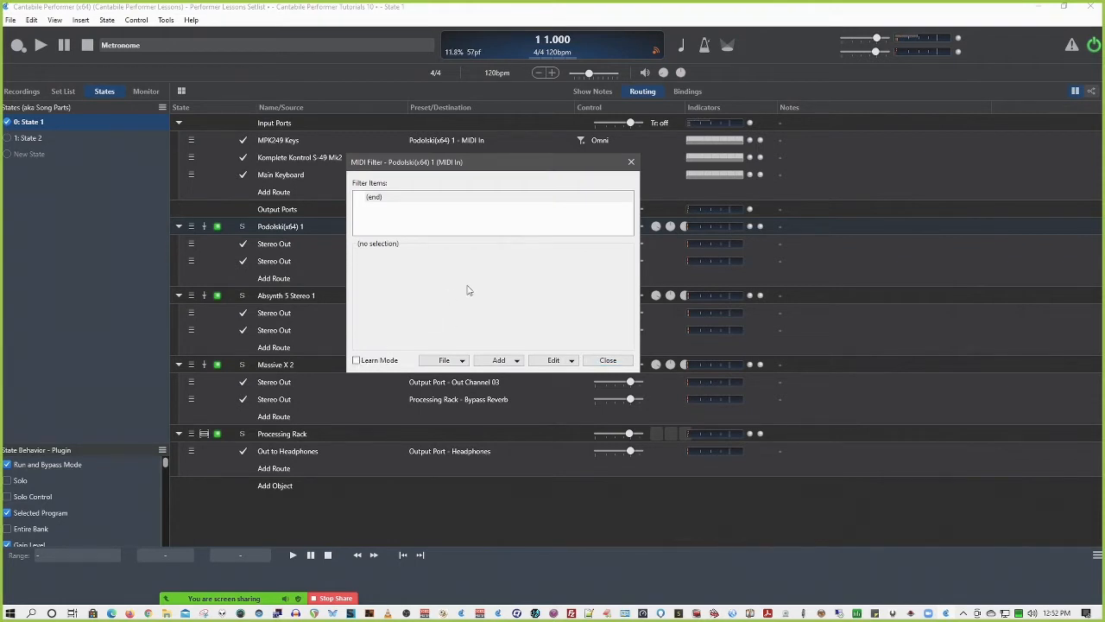
{"action": "left_click", "coordinate": [611, 362]}
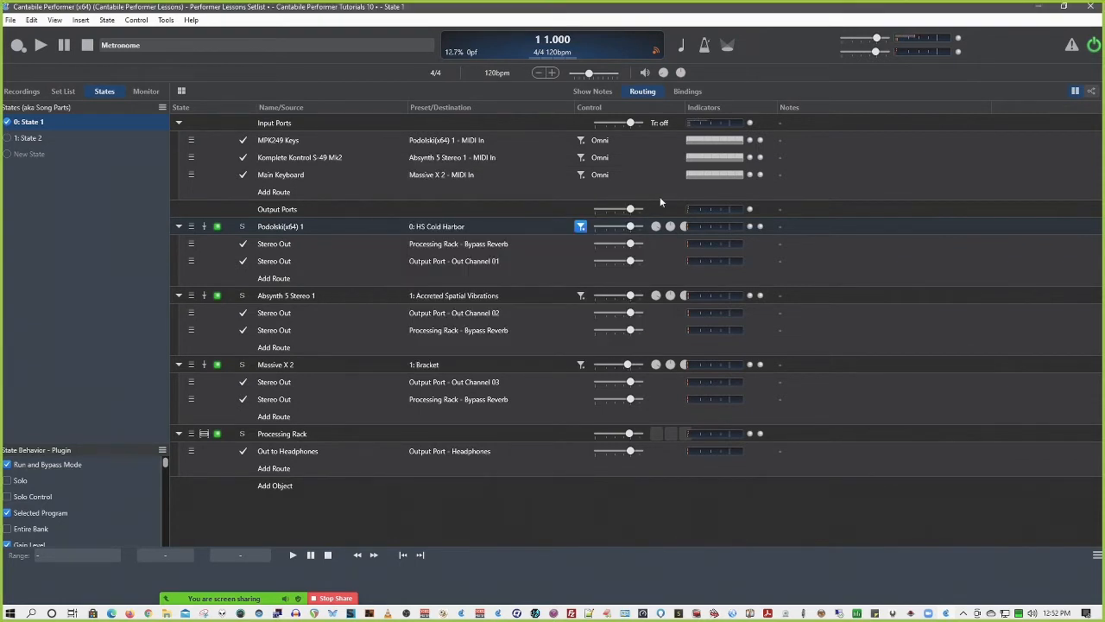
Try to create a binding for the Podolski(x64) 1 gain without a source event, and cancel the dialog
{"action": "right_click", "coordinate": [613, 230]}
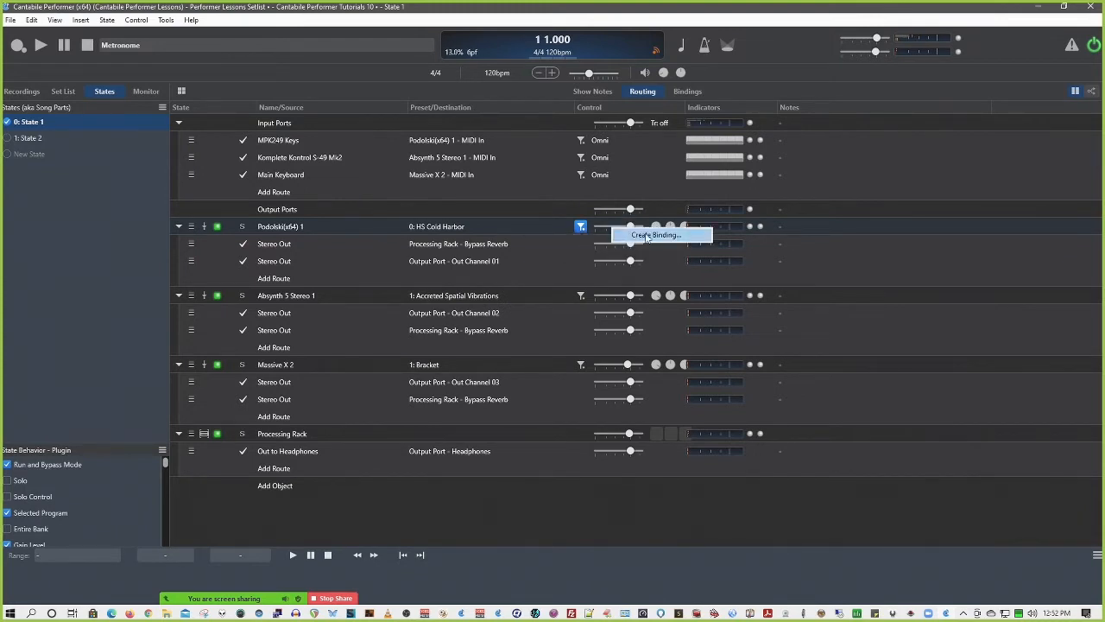
{"action": "left_click", "coordinate": [648, 235]}
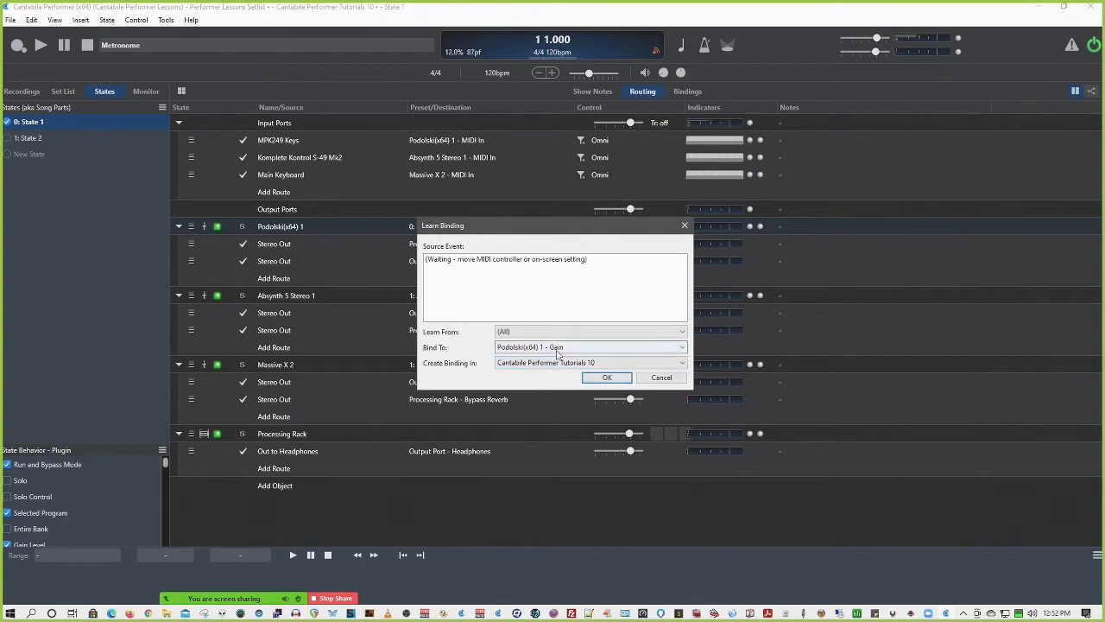
{"action": "left_click", "coordinate": [579, 349]}
{"action": "left_click", "coordinate": [579, 357]}
{"action": "left_click", "coordinate": [621, 381]}
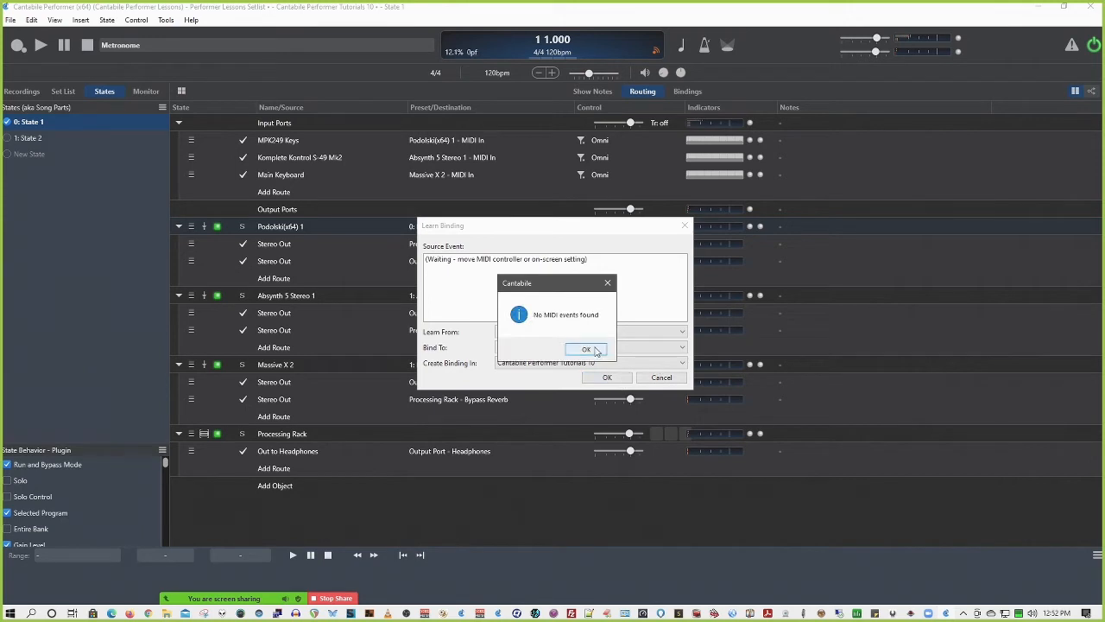
{"action": "left_click", "coordinate": [596, 349]}
{"action": "left_click", "coordinate": [661, 377]}
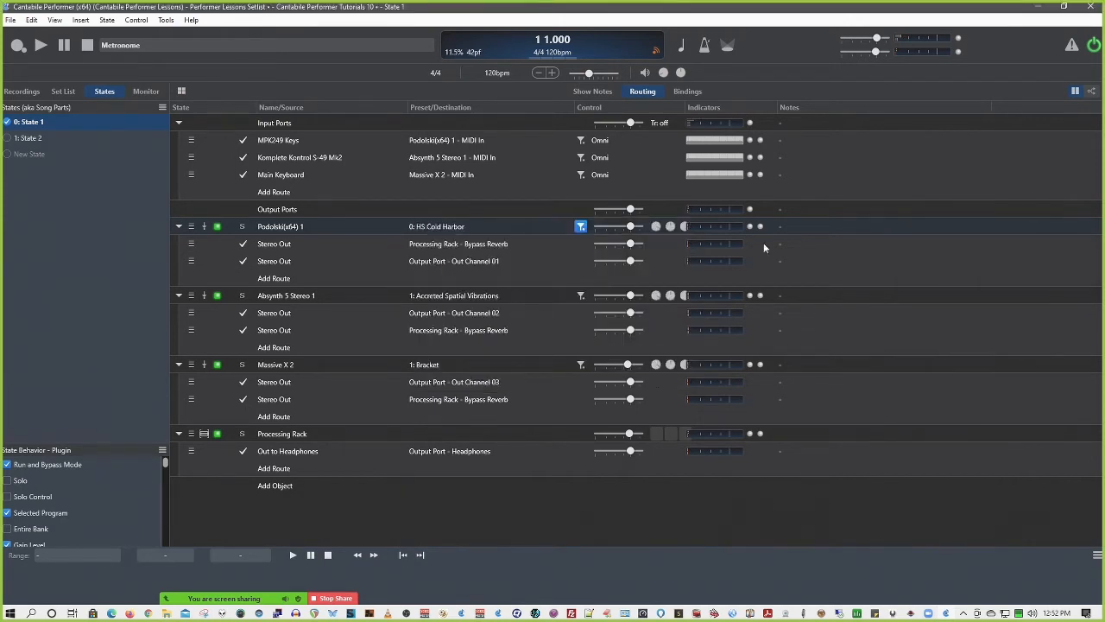
Inspect the binding options for the master output gain, including its target, and cancel the dialog
{"action": "right_click", "coordinate": [875, 51]}
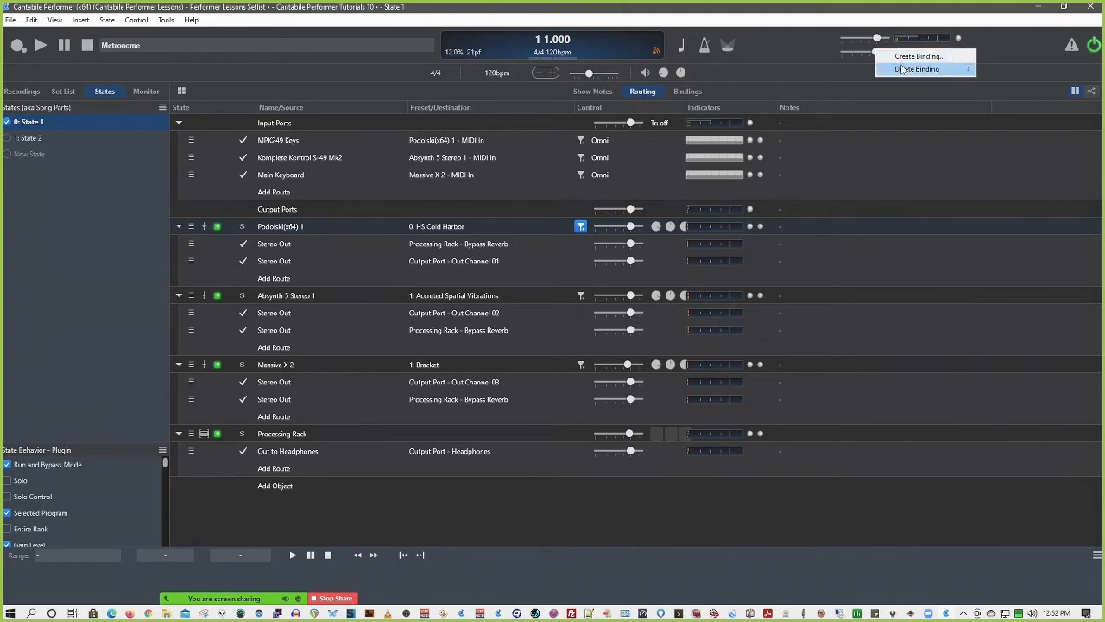
{"action": "mouse_move", "coordinate": [905, 73]}
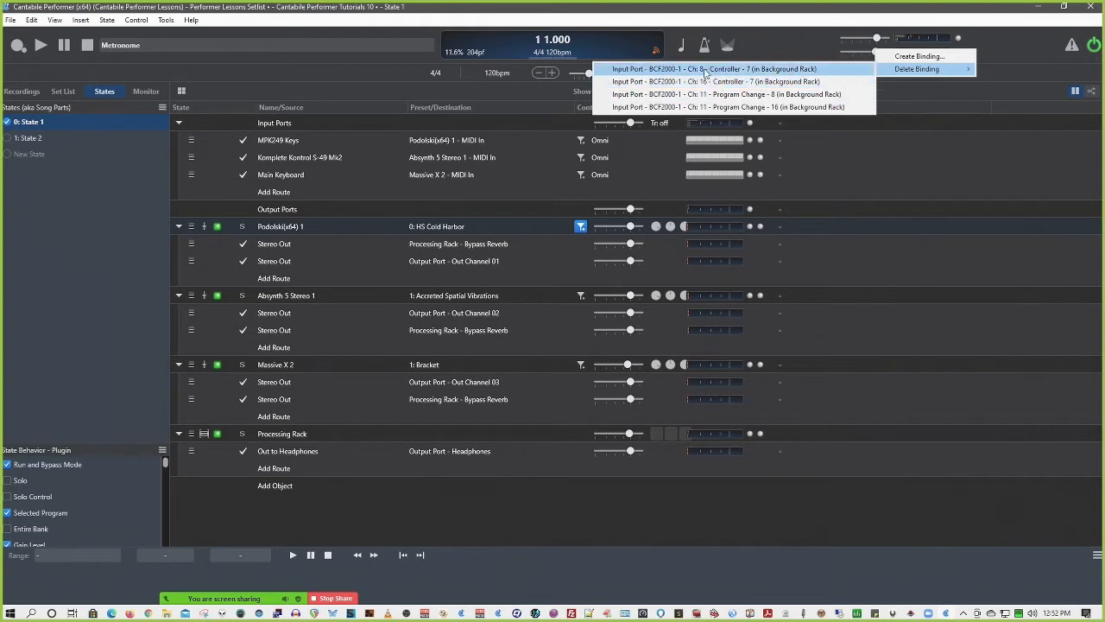
{"action": "left_click", "coordinate": [921, 58]}
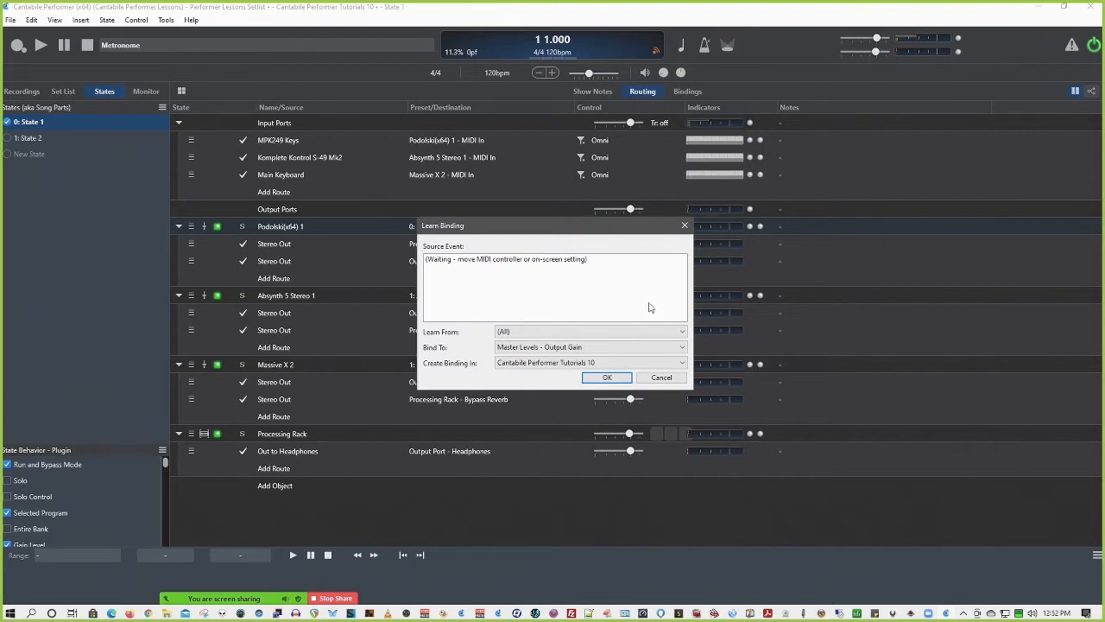
{"action": "left_click", "coordinate": [581, 347]}
{"action": "left_click", "coordinate": [580, 347]}
{"action": "left_click", "coordinate": [660, 379]}
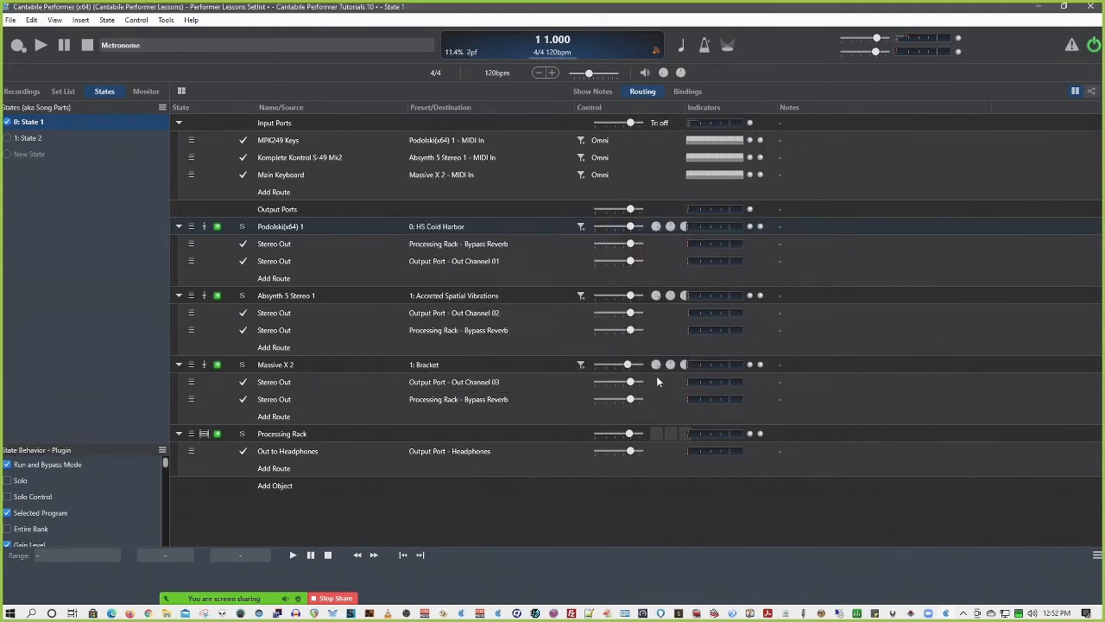
Inspect the binding target offered for the master input gain and cancel the dialog
{"action": "right_click", "coordinate": [877, 40]}
{"action": "left_click", "coordinate": [903, 45]}
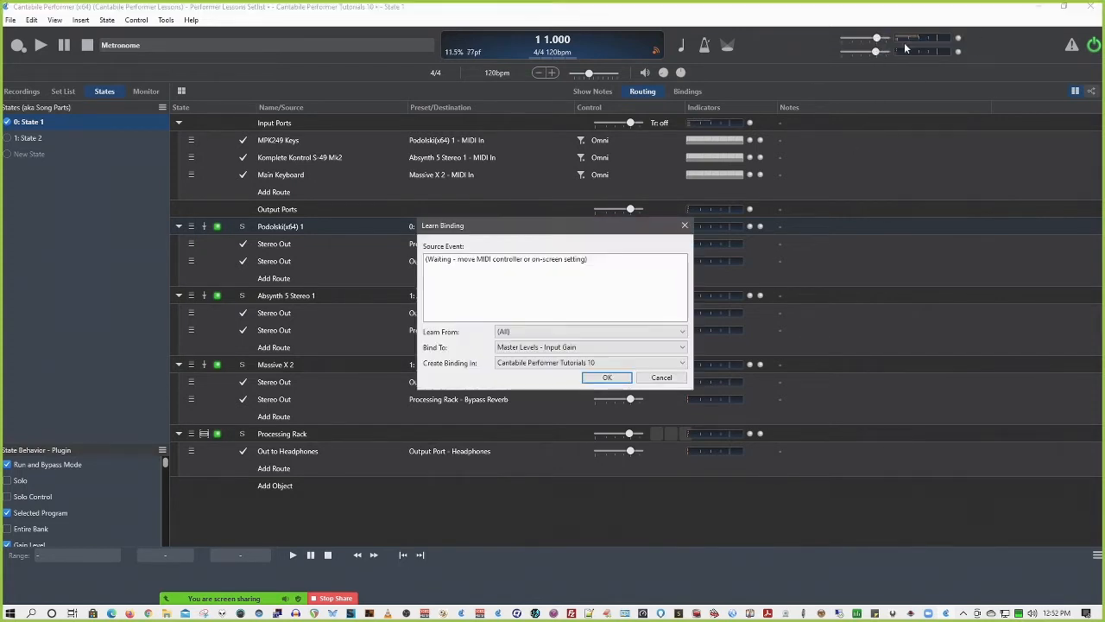
{"action": "left_click", "coordinate": [582, 351]}
{"action": "left_click", "coordinate": [588, 358]}
{"action": "left_click", "coordinate": [662, 378]}
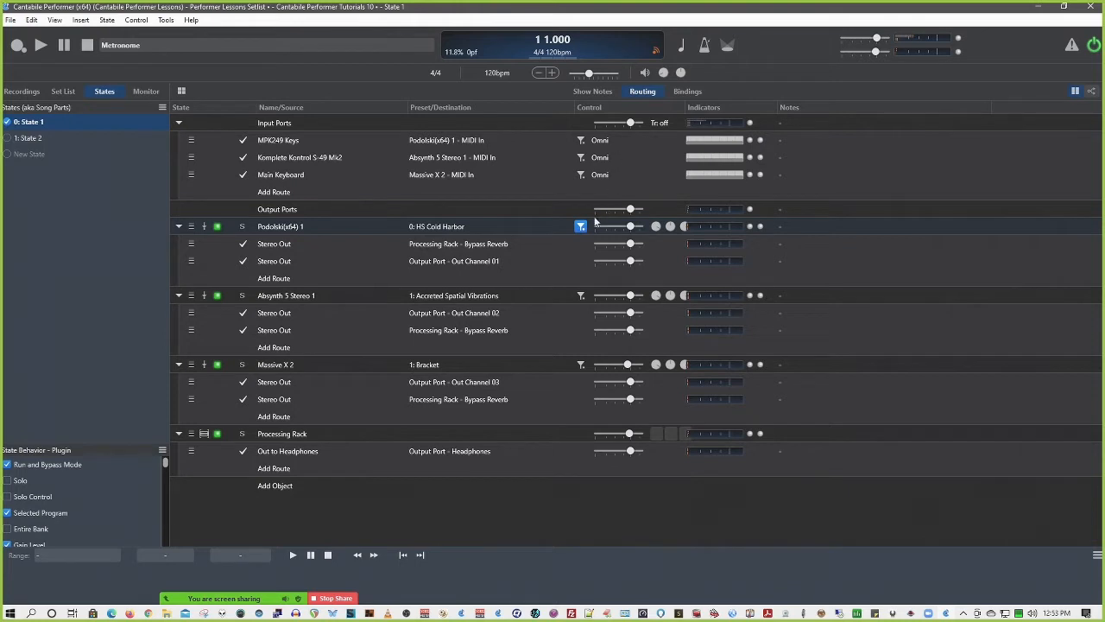
Inspect the binding offered for the Absynth 5 Stereo 1 wet/dry knob and cancel the dialog
{"action": "right_click", "coordinate": [655, 297]}
{"action": "left_click", "coordinate": [676, 303]}
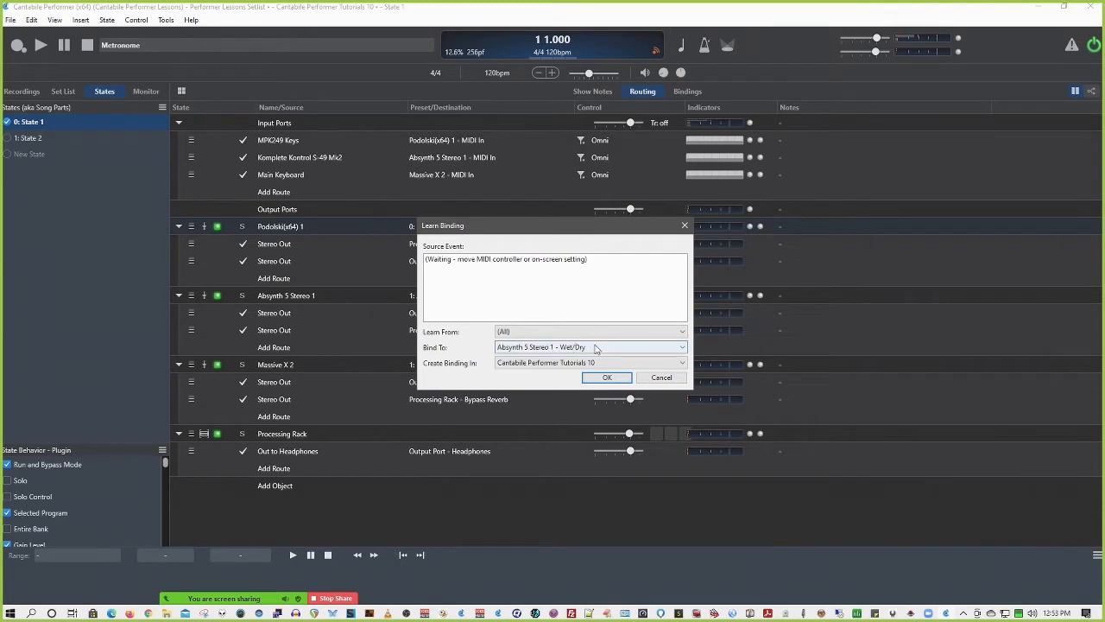
{"action": "left_click", "coordinate": [661, 378]}
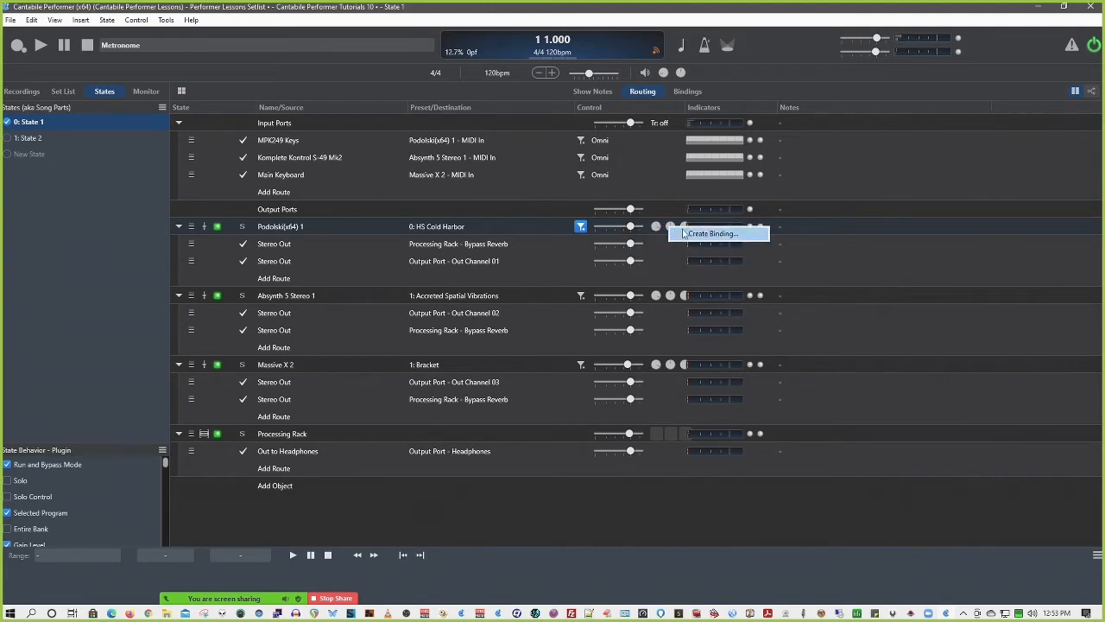
Inspect the bindings offered for the Podolski(x64) 1 pan and fade knobs, cancelling each dialog
{"action": "left_click", "coordinate": [685, 233]}
{"action": "left_click", "coordinate": [562, 347]}
{"action": "left_click", "coordinate": [562, 358]}
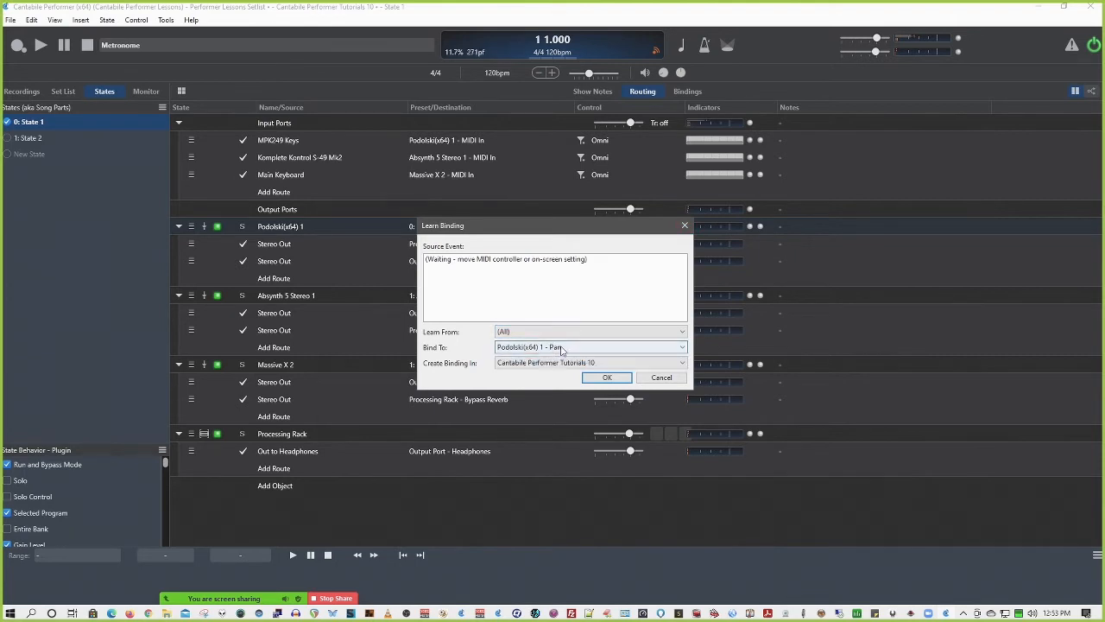
{"action": "left_click", "coordinate": [658, 380]}
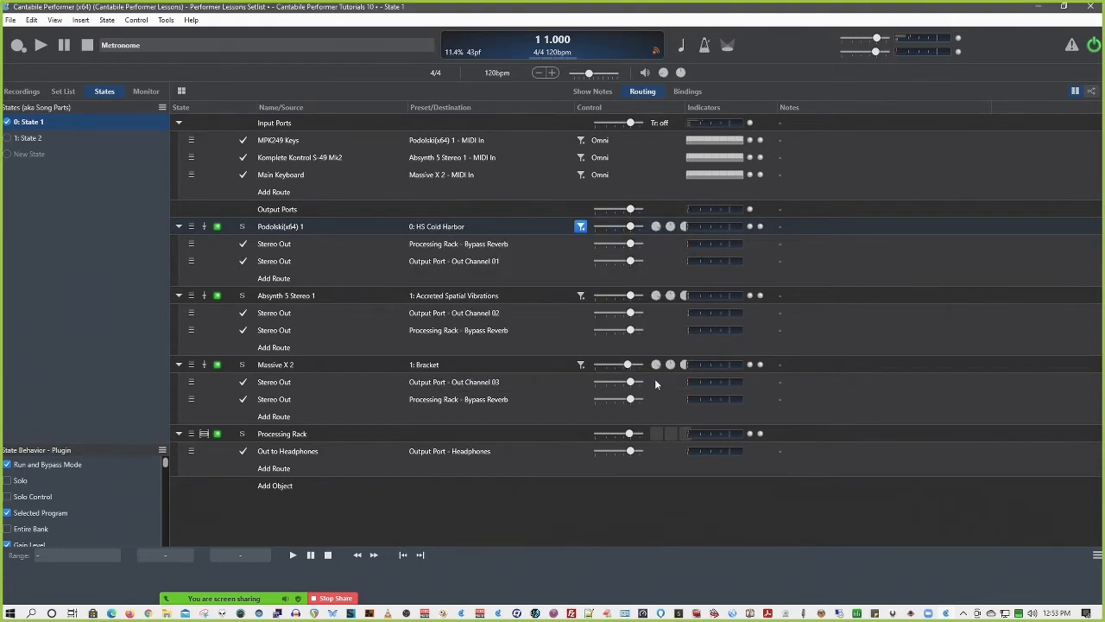
{"action": "right_click", "coordinate": [687, 229]}
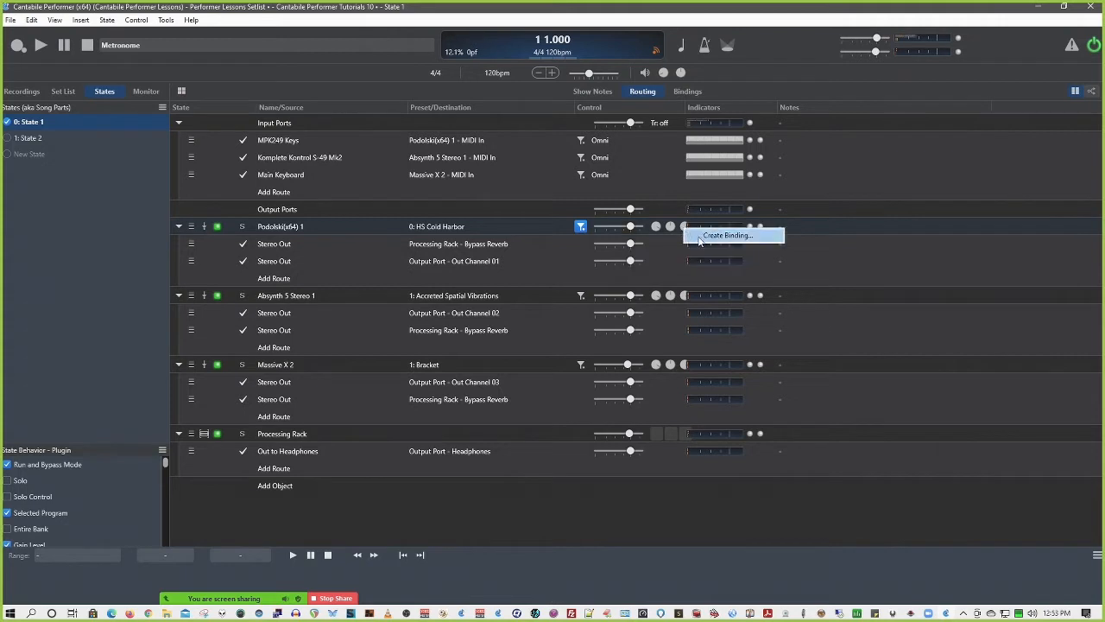
{"action": "left_click", "coordinate": [701, 240]}
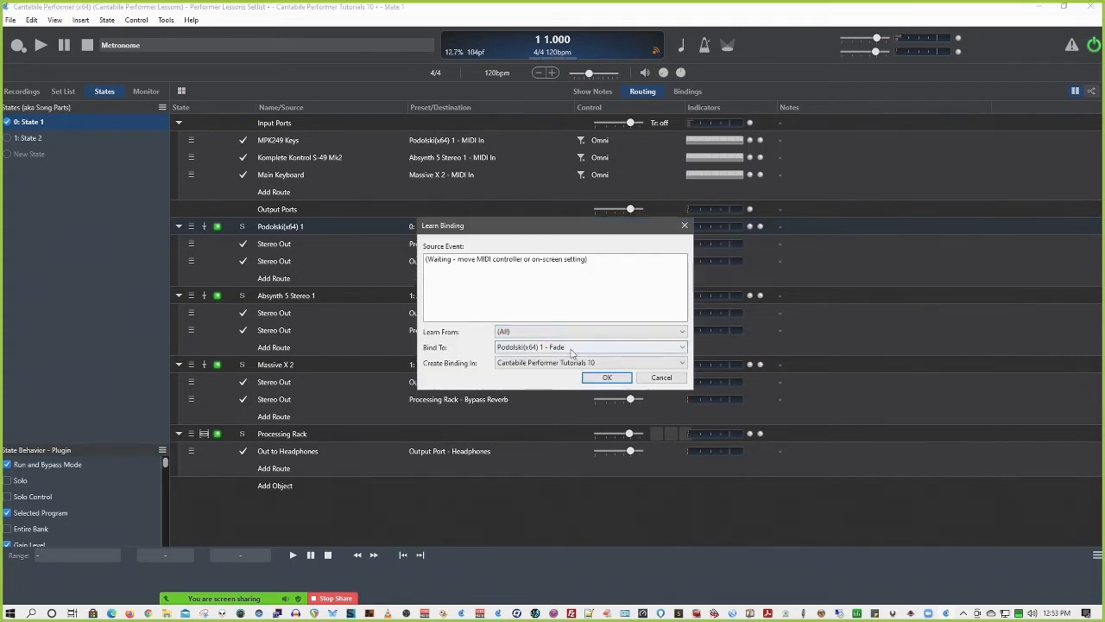
{"action": "left_click", "coordinate": [662, 380]}
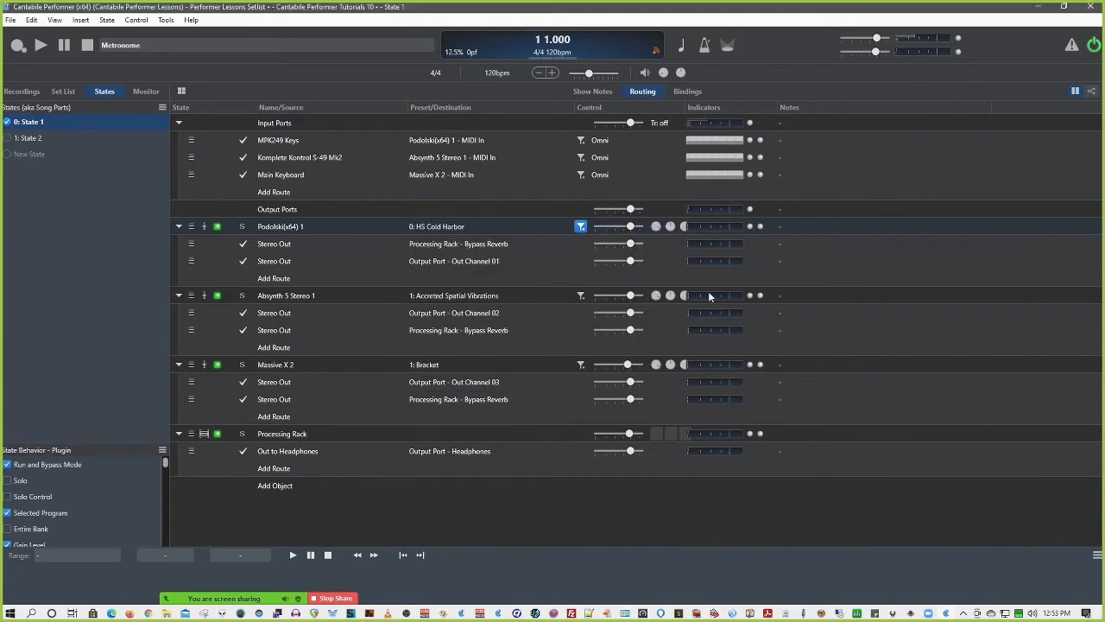
Widen the Control column of the song's routing table and show the Processing Rack's routing in an enlarged pane
{"action": "left_click_drag", "start_coordinate": [682, 107], "coordinate": [709, 107]}
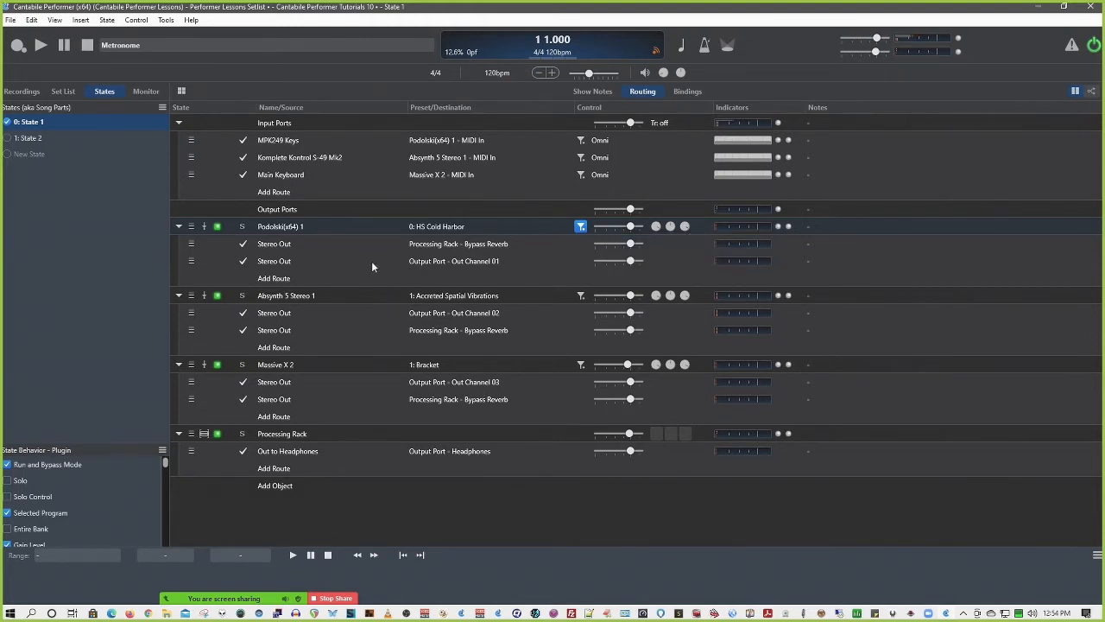
{"action": "double_click", "coordinate": [313, 435]}
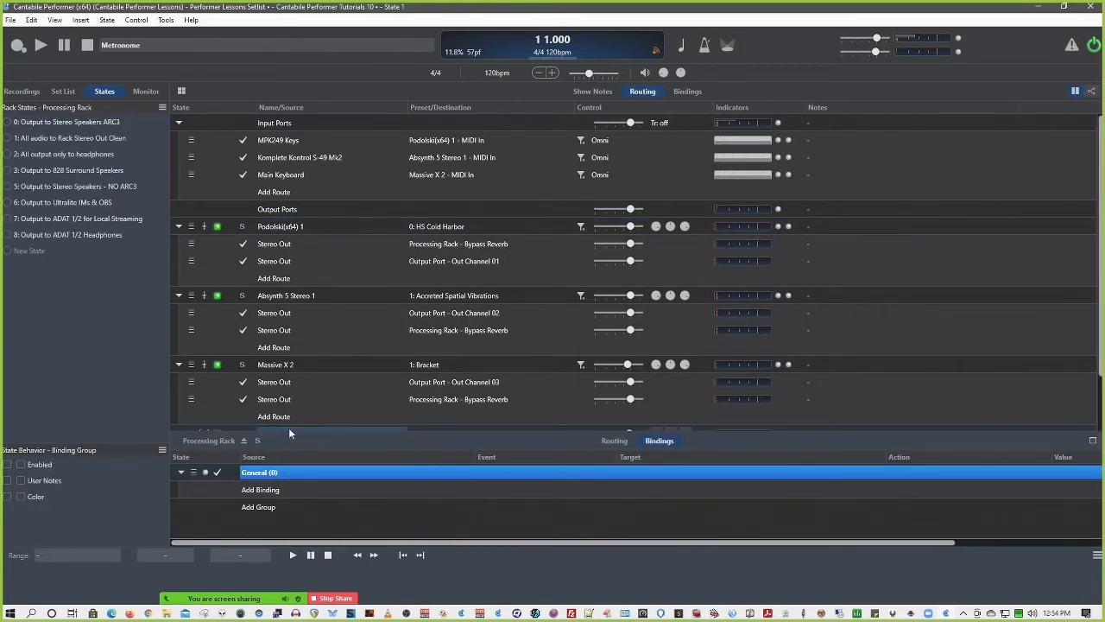
{"action": "left_click", "coordinate": [613, 441]}
{"action": "left_click_drag", "start_coordinate": [475, 431], "coordinate": [456, 160]}
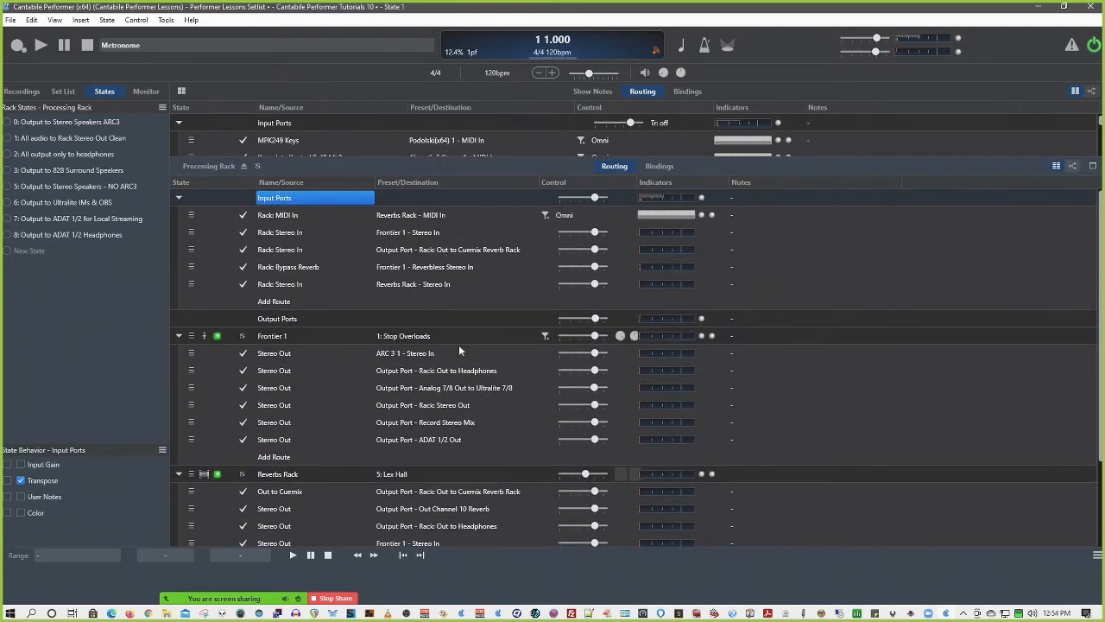
Inspect the binding offered for the Frontier 1 preset inside the Processing Rack, cancel it and close the rack
{"action": "right_click", "coordinate": [398, 337]}
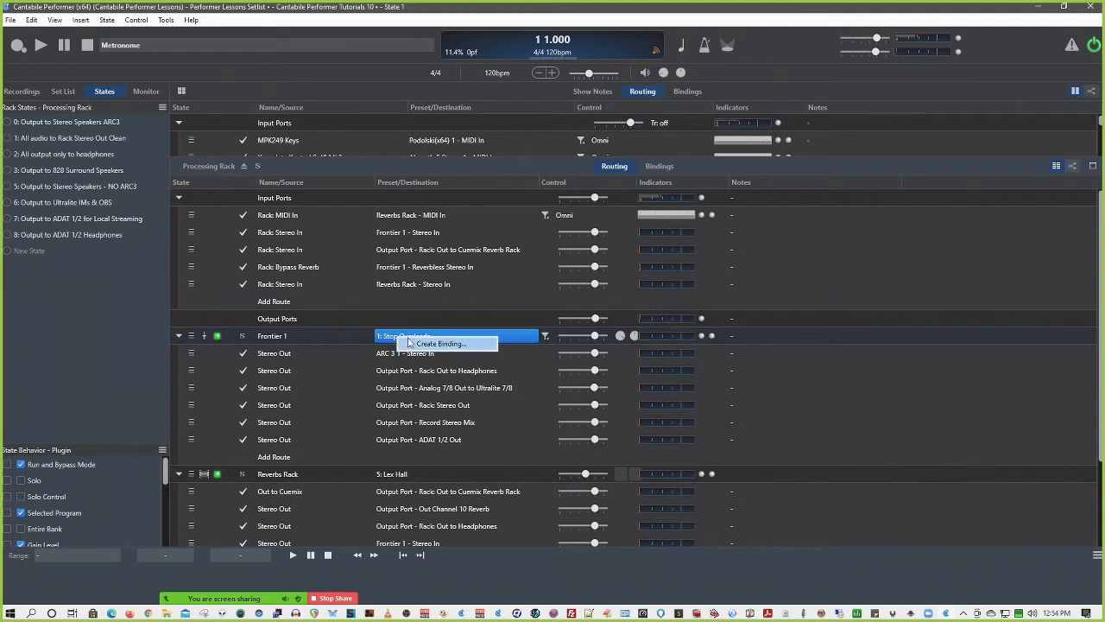
{"action": "left_click", "coordinate": [439, 344]}
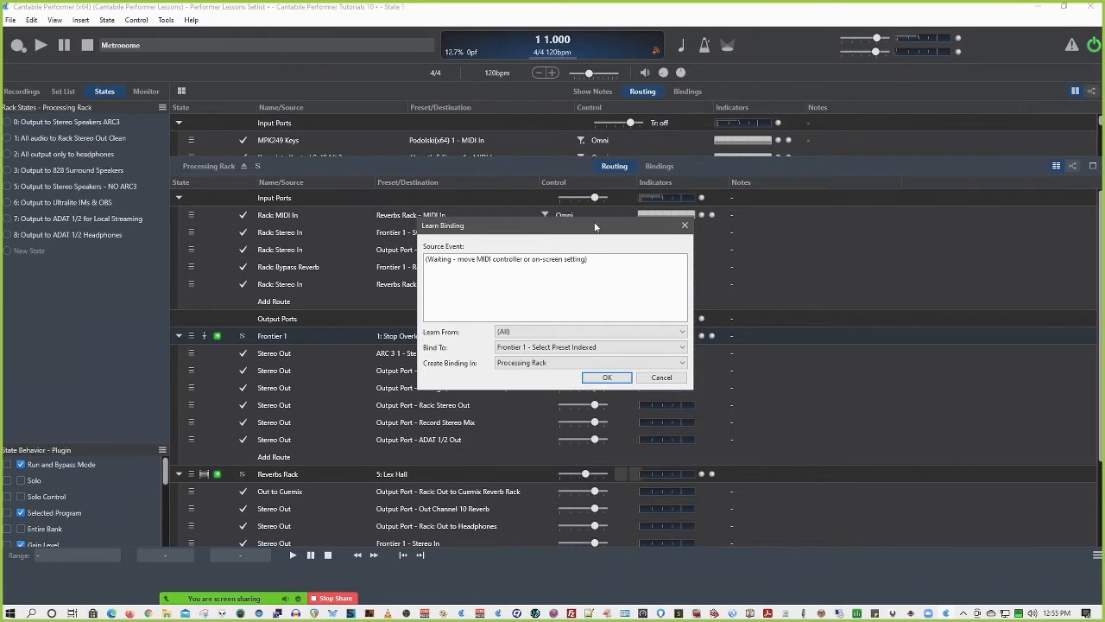
{"action": "left_click", "coordinate": [662, 378]}
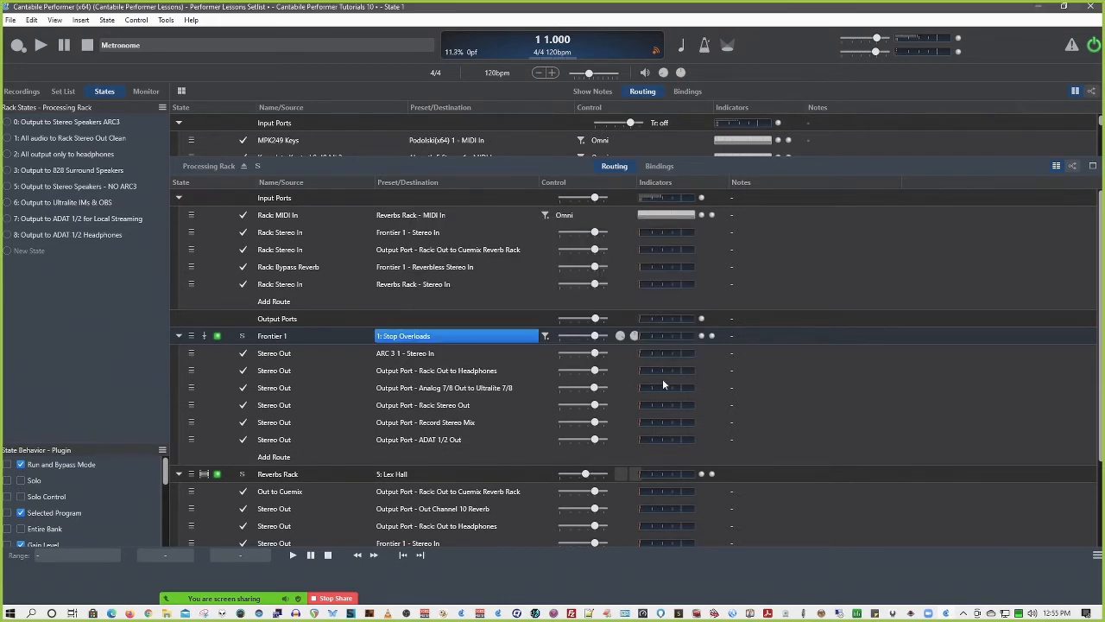
{"action": "left_click", "coordinate": [242, 165]}
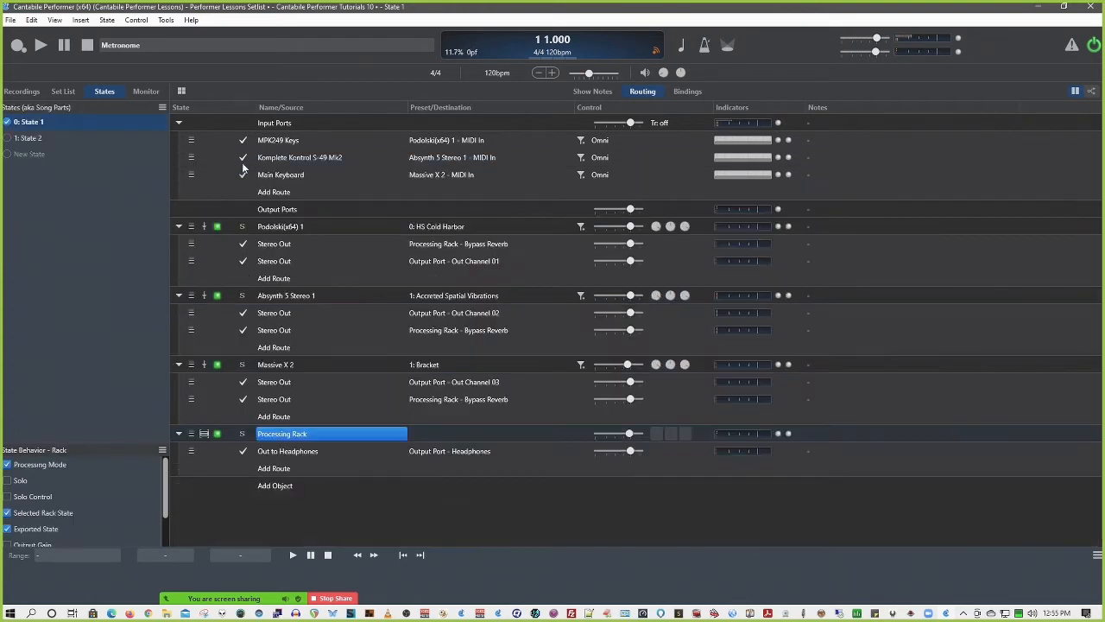
Create a copy of the set list song Cantabile Performer Tutorials 10 named Cantabile Performer Tutorials 11
{"action": "left_click", "coordinate": [64, 91]}
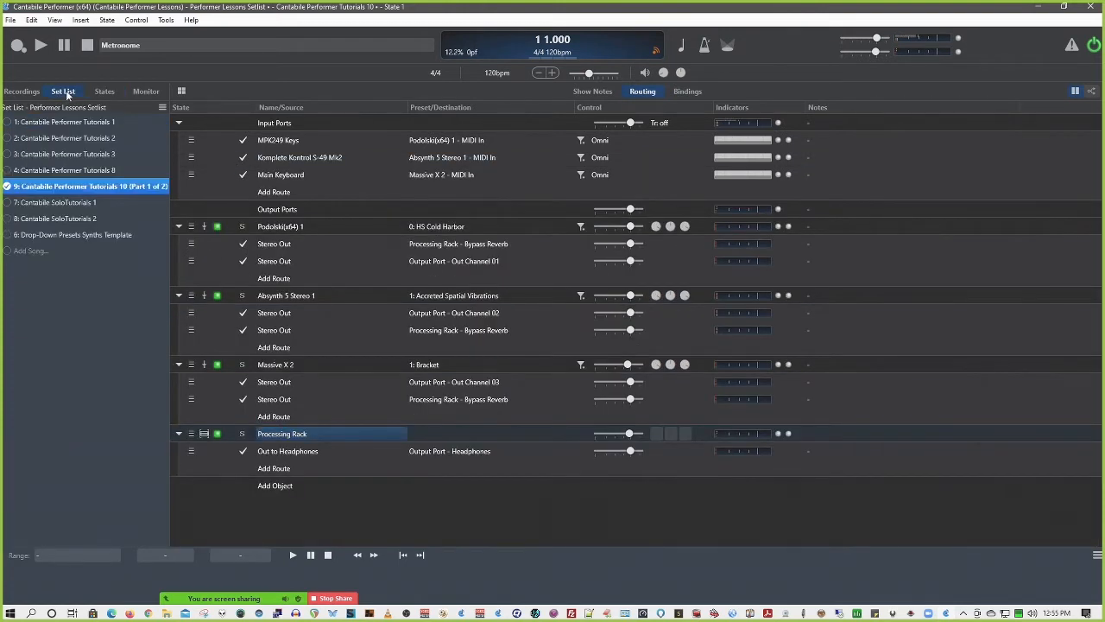
{"action": "right_click", "coordinate": [68, 187]}
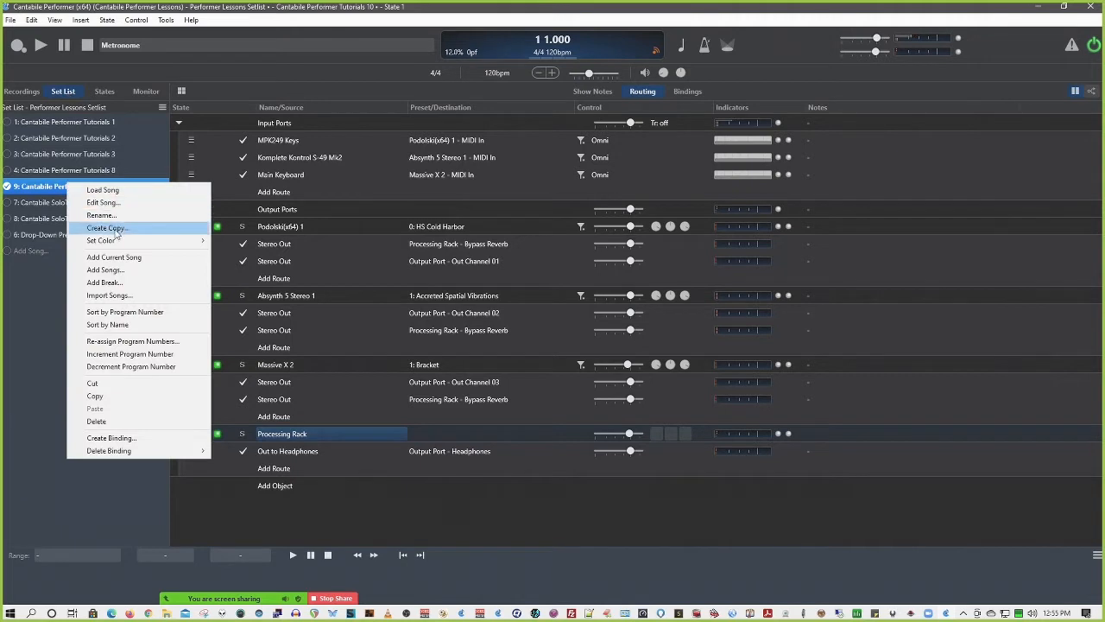
{"action": "left_click", "coordinate": [115, 229]}
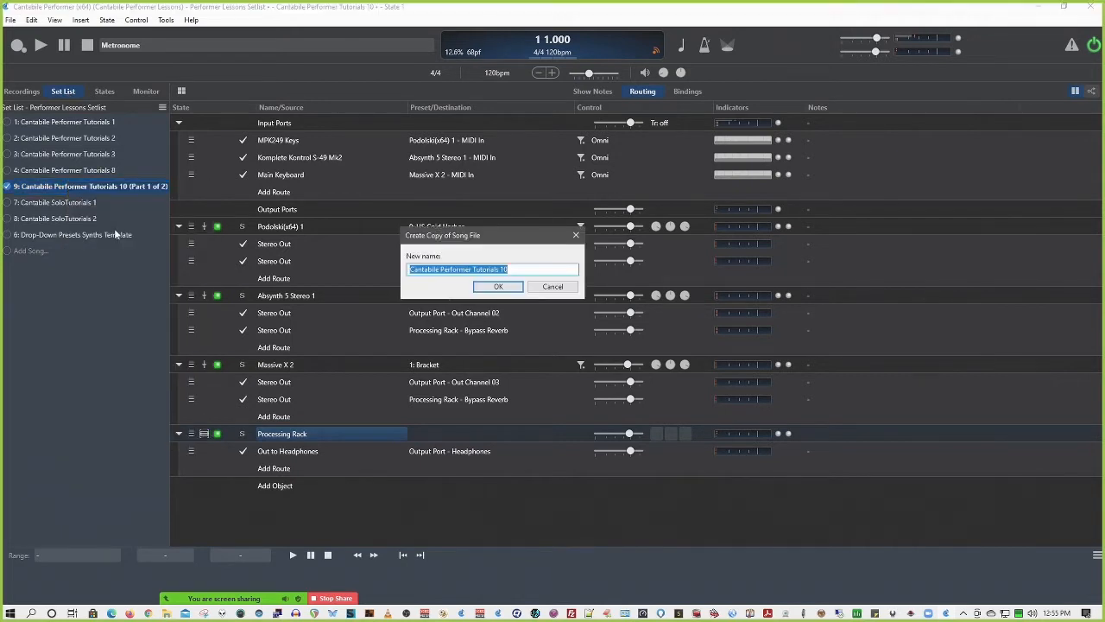
{"action": "left_click", "coordinate": [525, 267]}
{"action": "key", "text": "BackSpace"}
{"action": "type", "text": "1"}
{"action": "key", "text": "Return"}
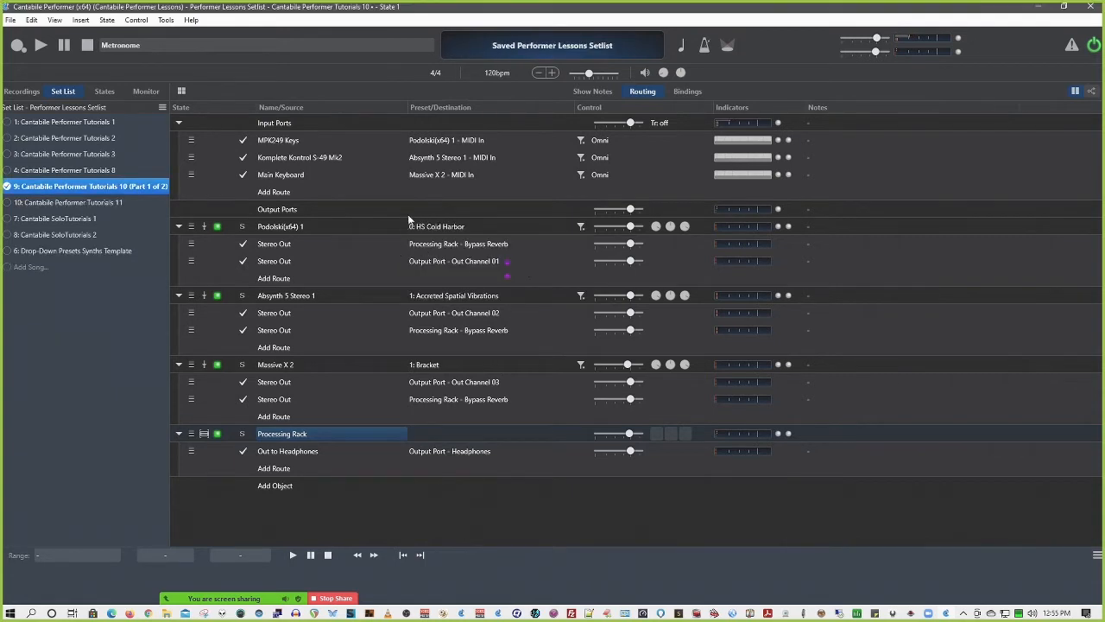
Load the song Cantabile Performer Tutorials 11, saving the changes to Cantabile Performer Tutorials 10, and show the loaded song's bindings
{"action": "double_click", "coordinate": [9, 205]}
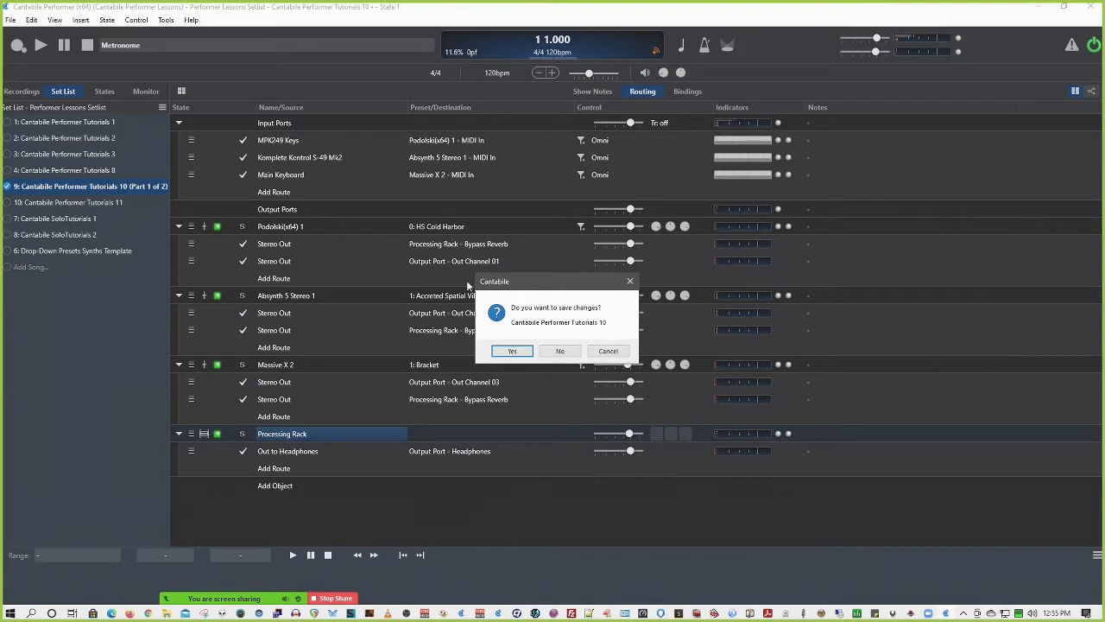
{"action": "left_click", "coordinate": [513, 352]}
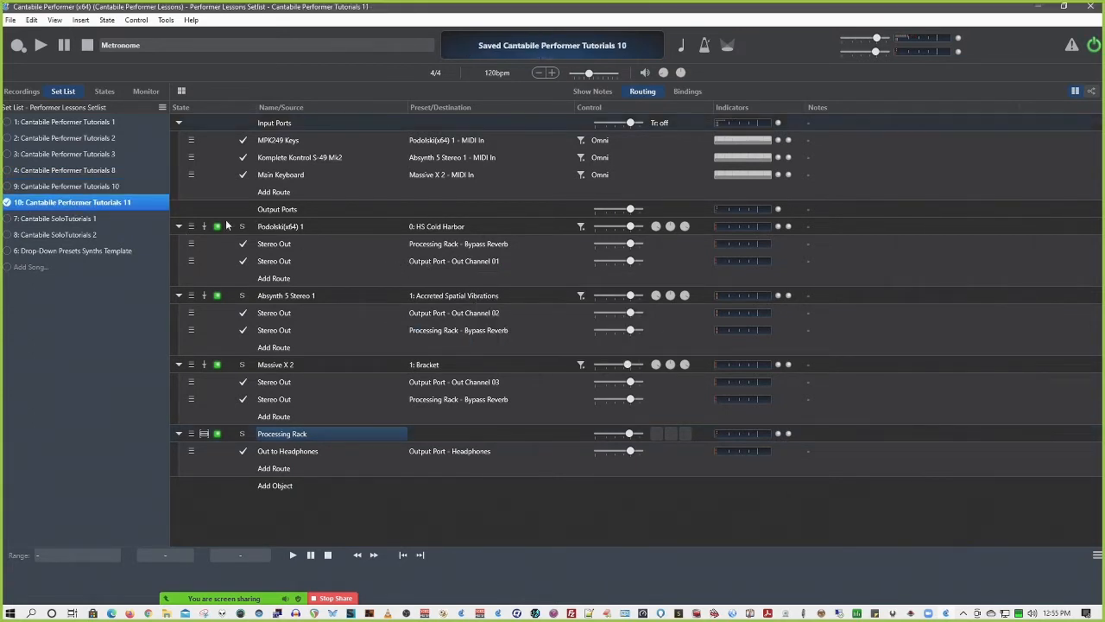
{"action": "left_click", "coordinate": [683, 93]}
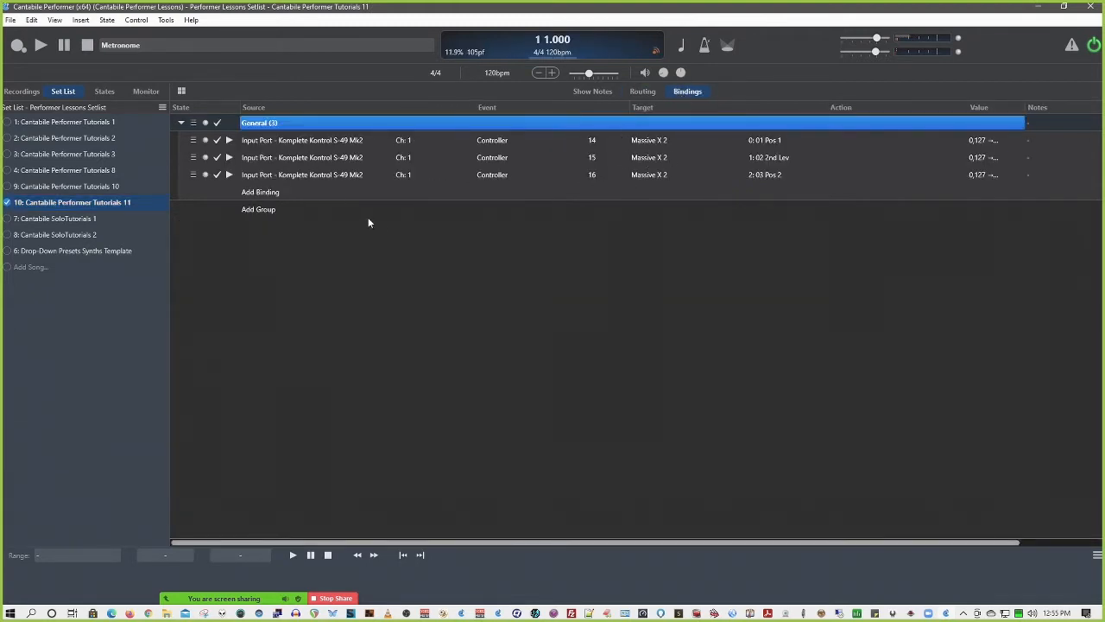
Load Cantabile Performer Tutorials 10 again and review the commands offered for its set list entry, choosing none
{"action": "left_click", "coordinate": [10, 186]}
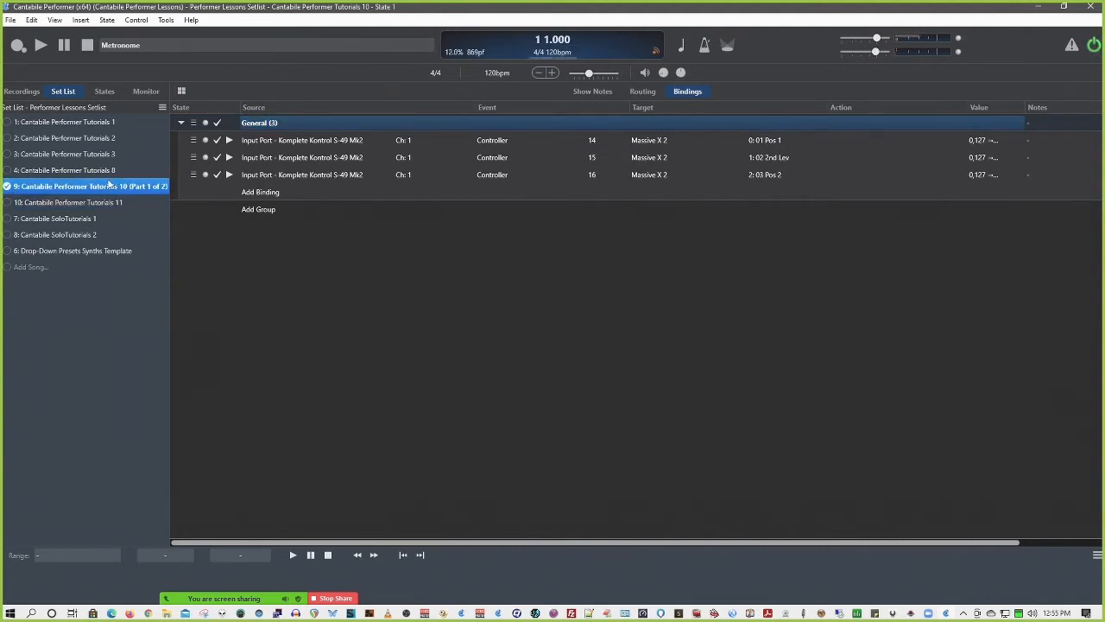
{"action": "right_click", "coordinate": [103, 186]}
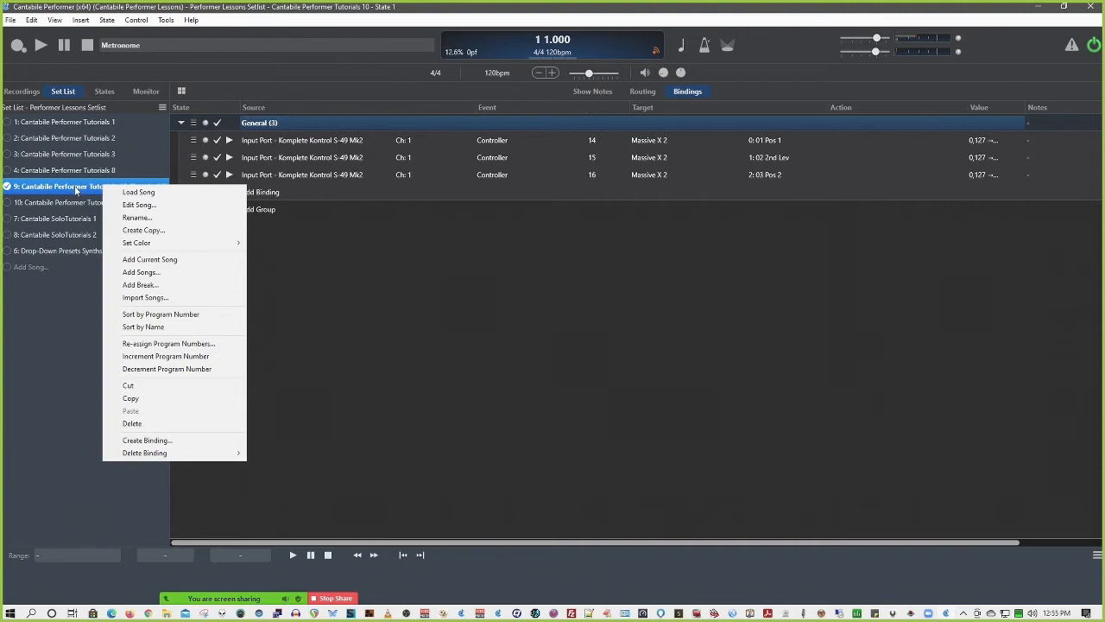
{"action": "left_click", "coordinate": [85, 295]}
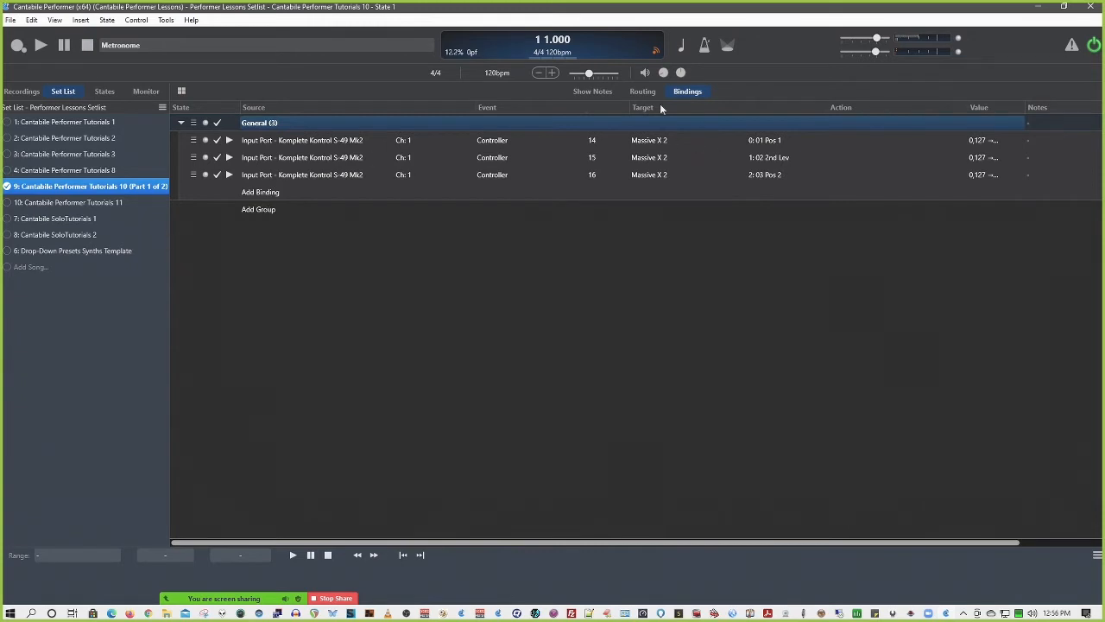
Show the song's routing and review the presets available for Podolski(x64) 1 without changing the current one
{"action": "left_click", "coordinate": [640, 91]}
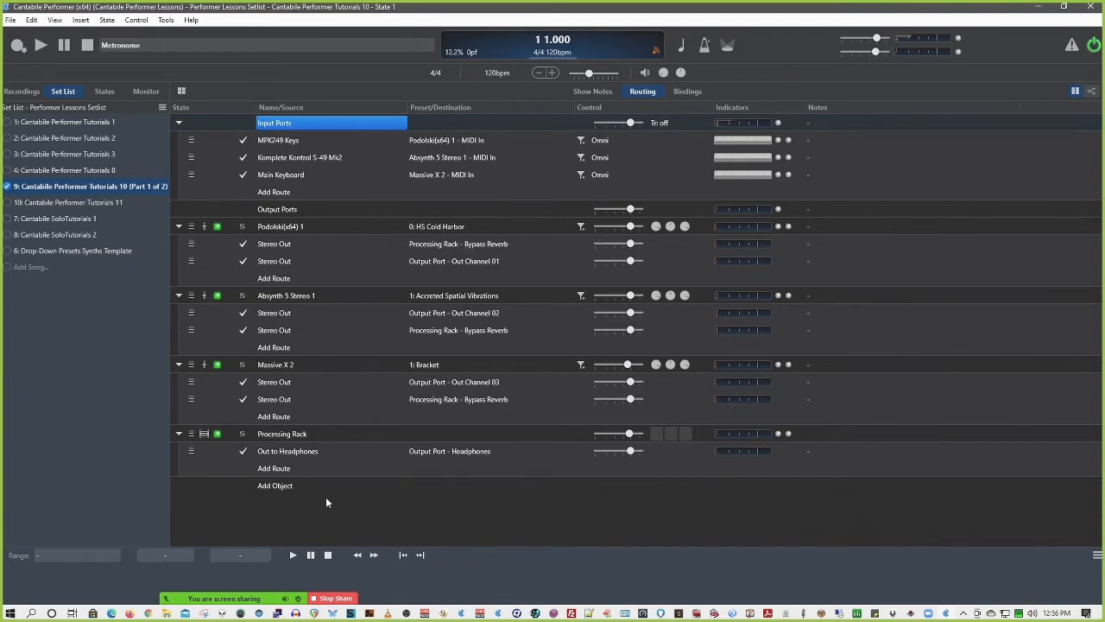
{"action": "left_click", "coordinate": [442, 226]}
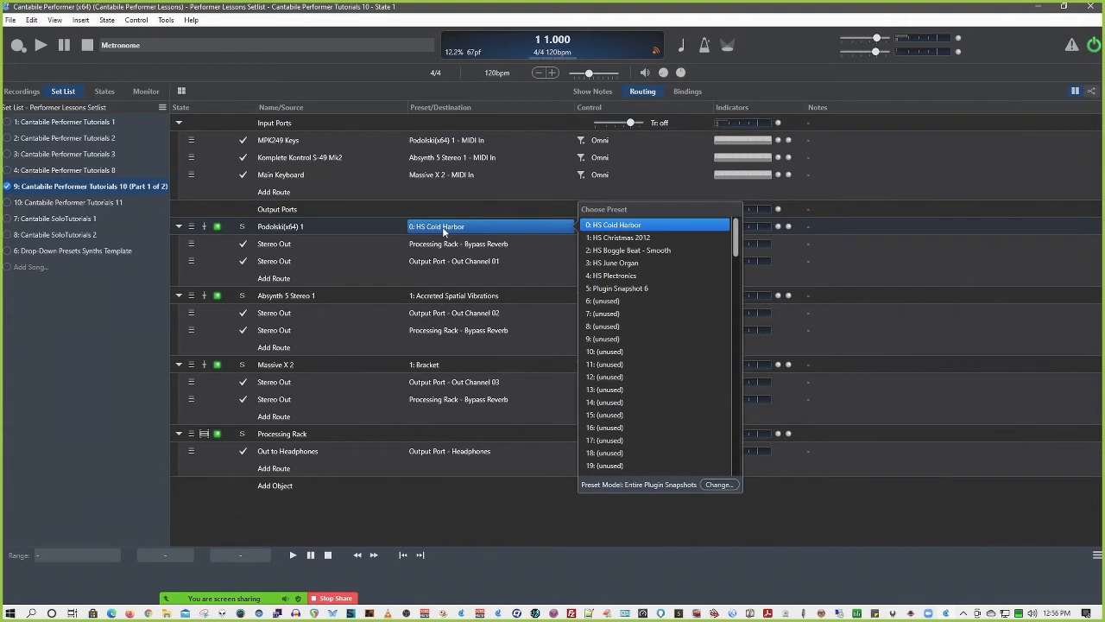
{"action": "left_click", "coordinate": [339, 226]}
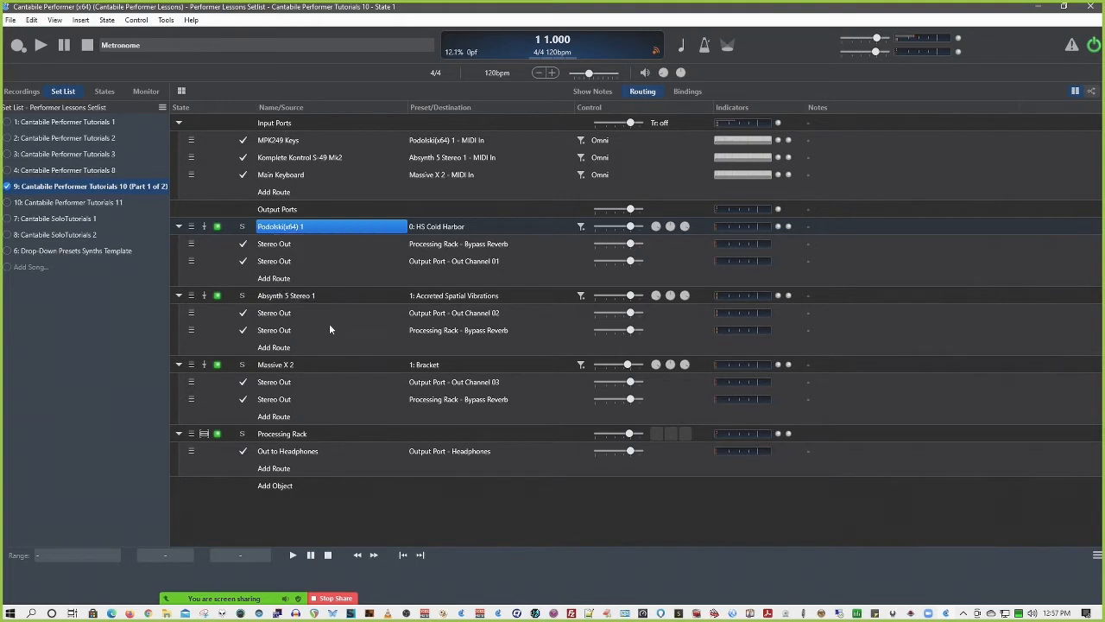
Open the Processing Rack, inspect the Frontier 1 preset binding with Previous Preset as target, and check the rack's bindings before returning to its routing
{"action": "double_click", "coordinate": [298, 431]}
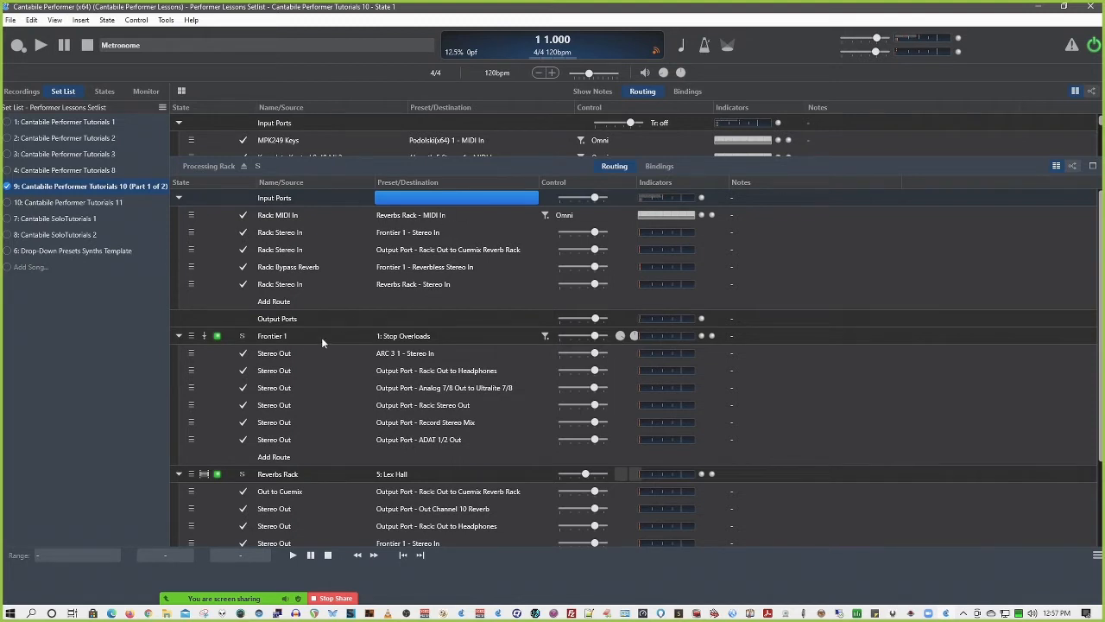
{"action": "right_click", "coordinate": [397, 338]}
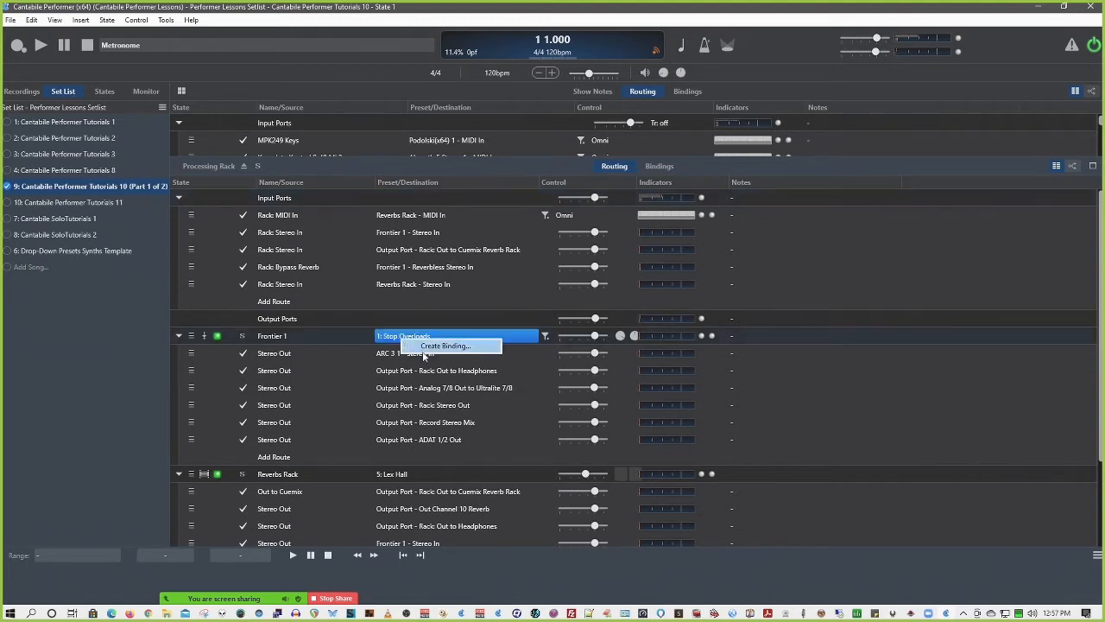
{"action": "left_click", "coordinate": [431, 346]}
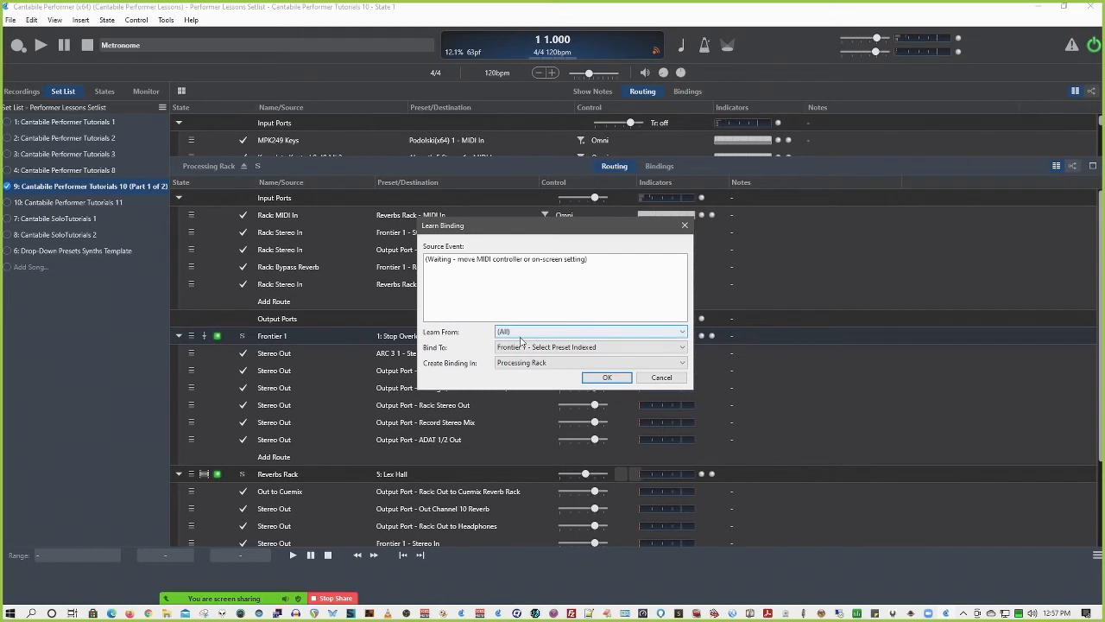
{"action": "left_click", "coordinate": [526, 352]}
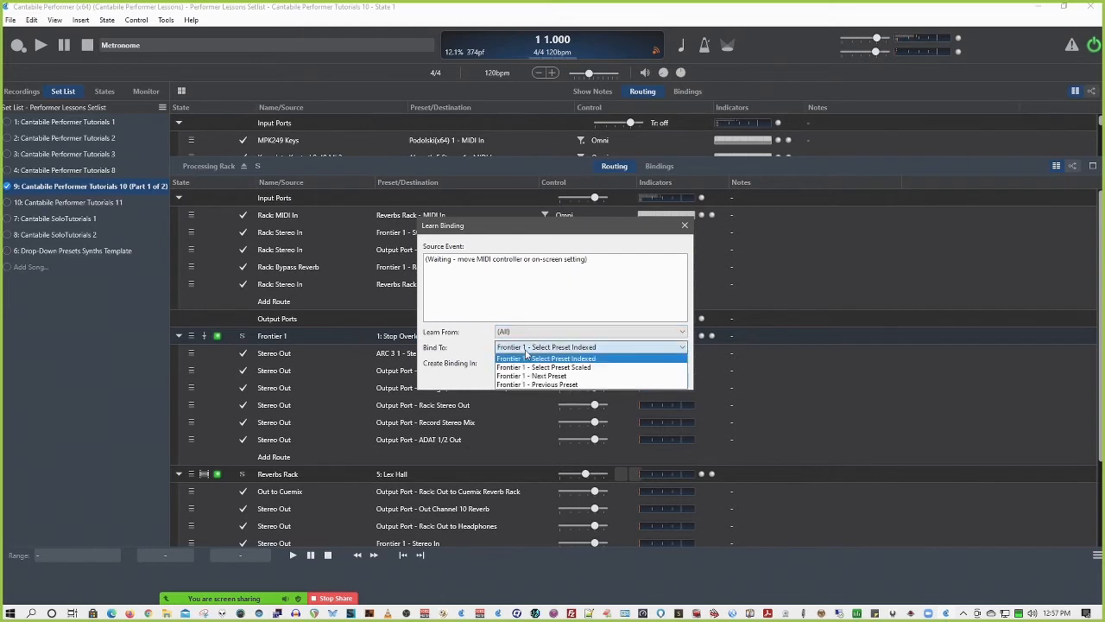
{"action": "left_click", "coordinate": [570, 385]}
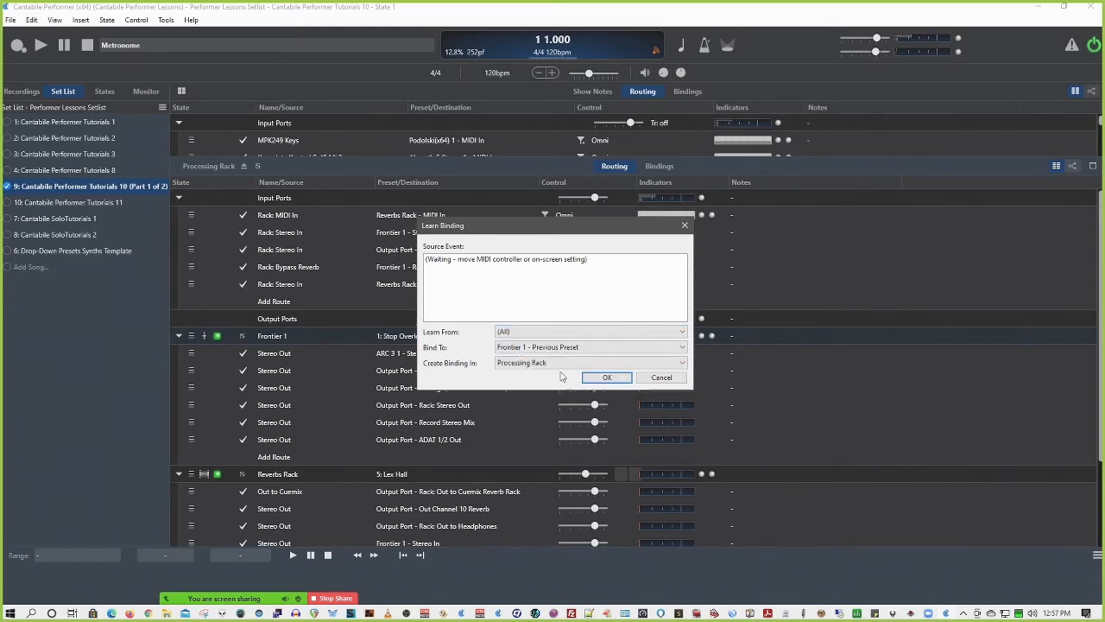
{"action": "left_click", "coordinate": [660, 165]}
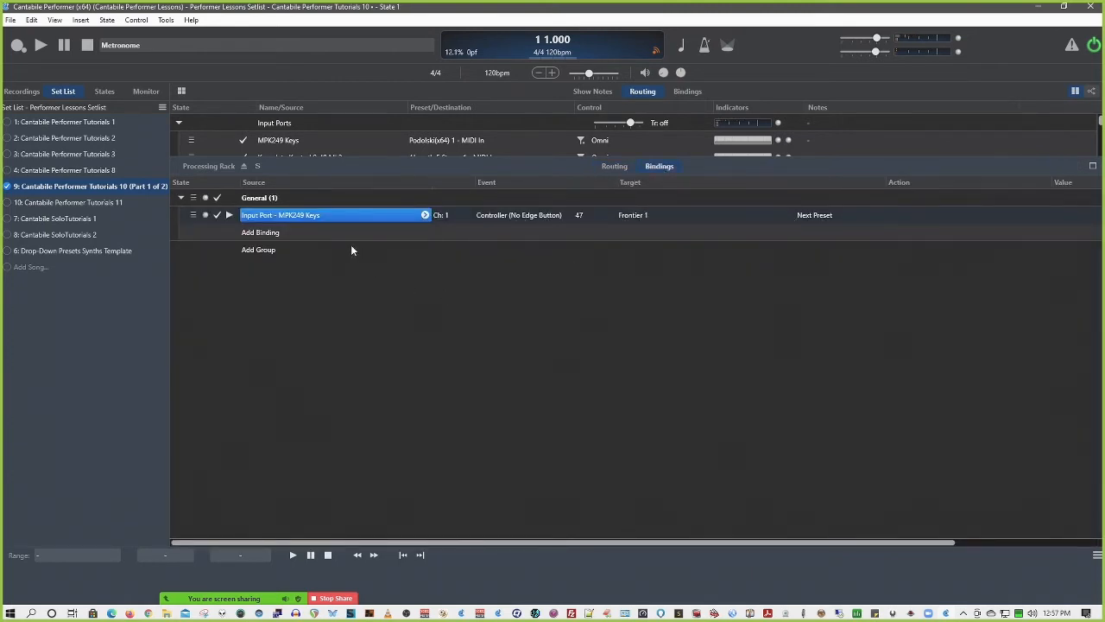
{"action": "left_click", "coordinate": [612, 165]}
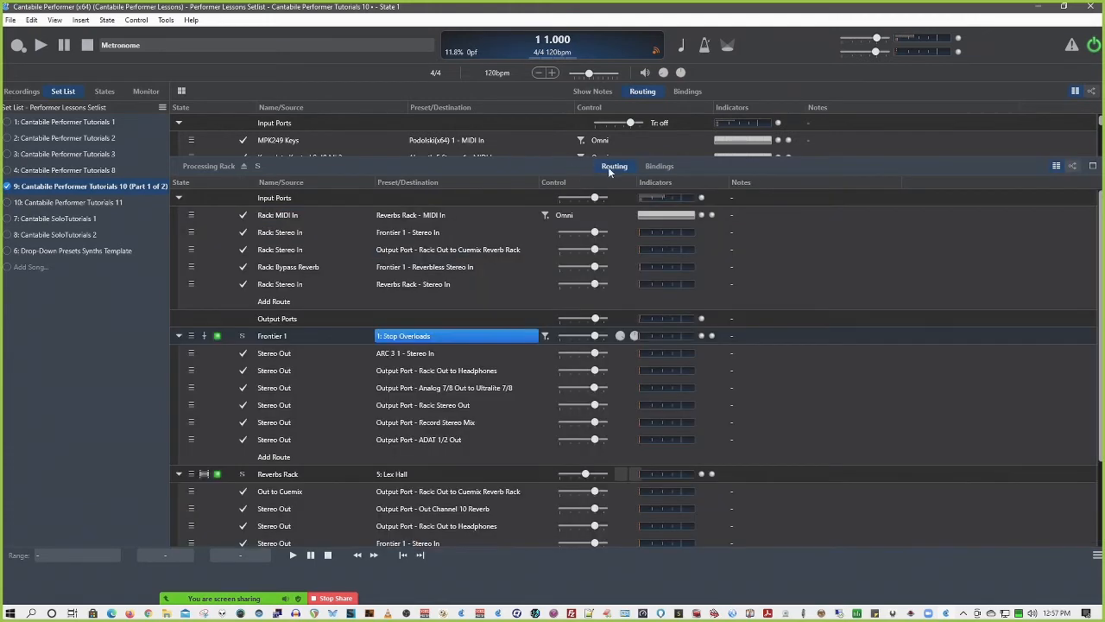
Examine the commands and route targets offered for Frontier 1's Stereo Out route to ARC 3 1
{"action": "key", "text": "plus"}
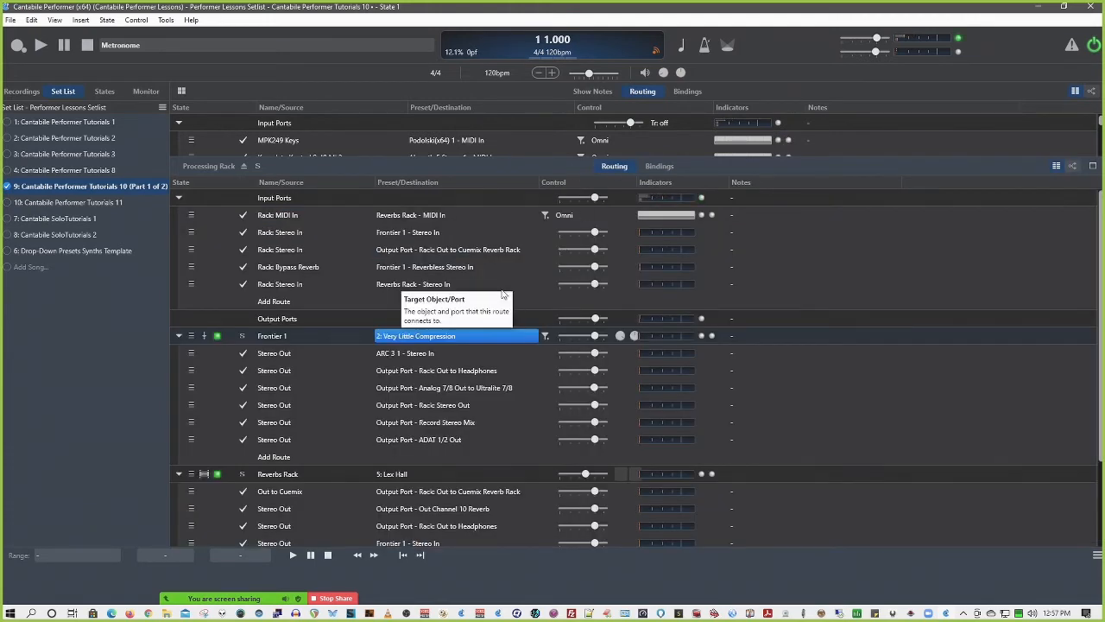
{"action": "left_click", "coordinate": [459, 338]}
{"action": "left_click", "coordinate": [566, 347]}
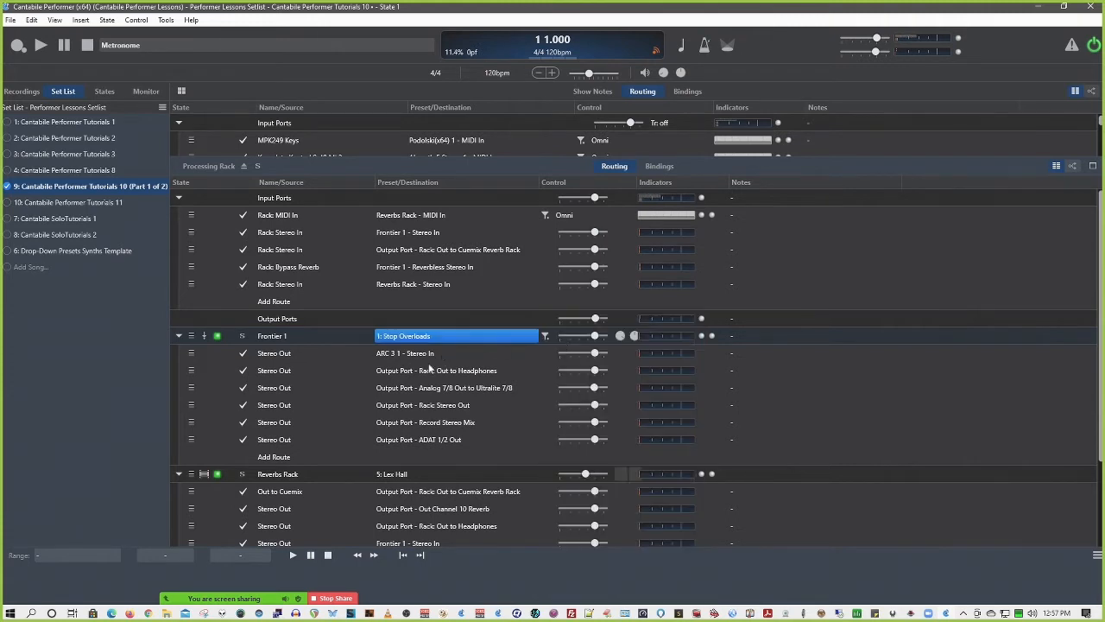
{"action": "right_click", "coordinate": [386, 356]}
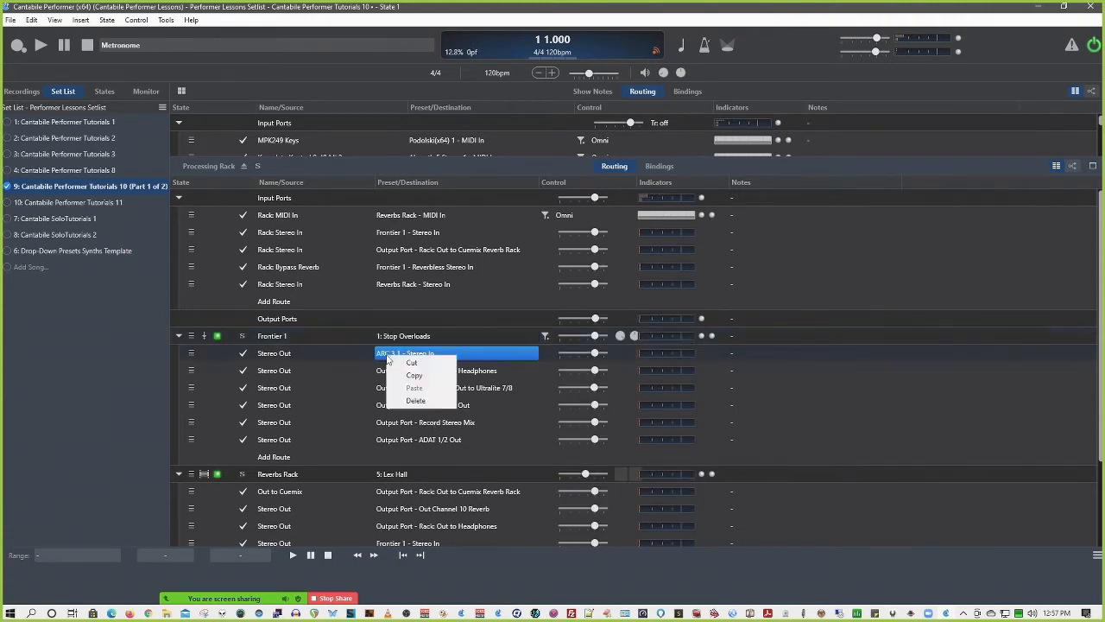
{"action": "right_click", "coordinate": [280, 355]}
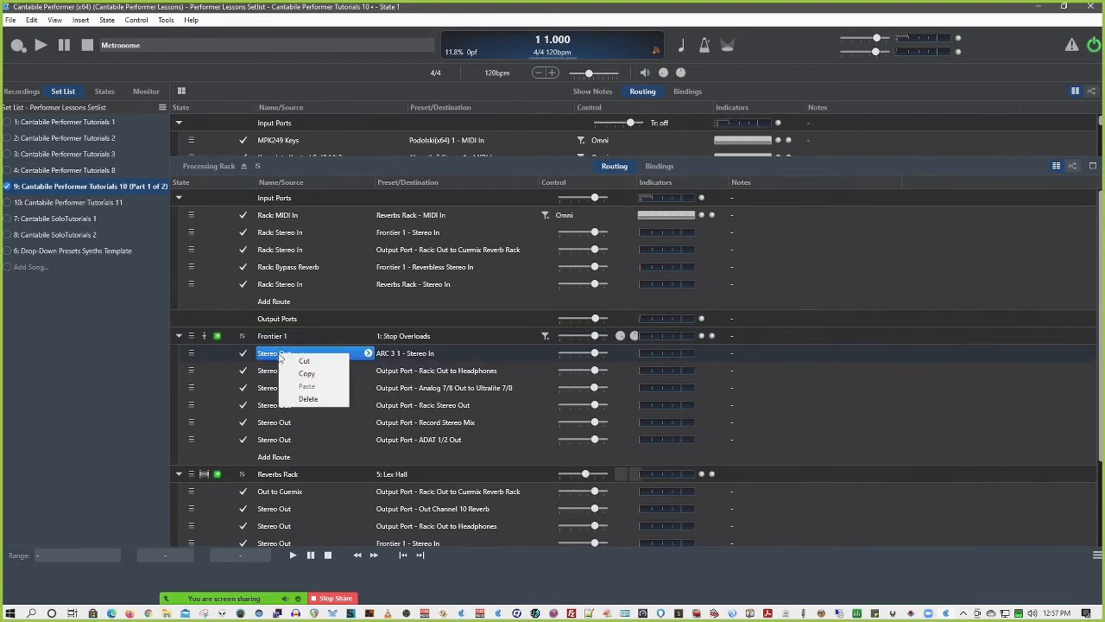
{"action": "left_click", "coordinate": [391, 360]}
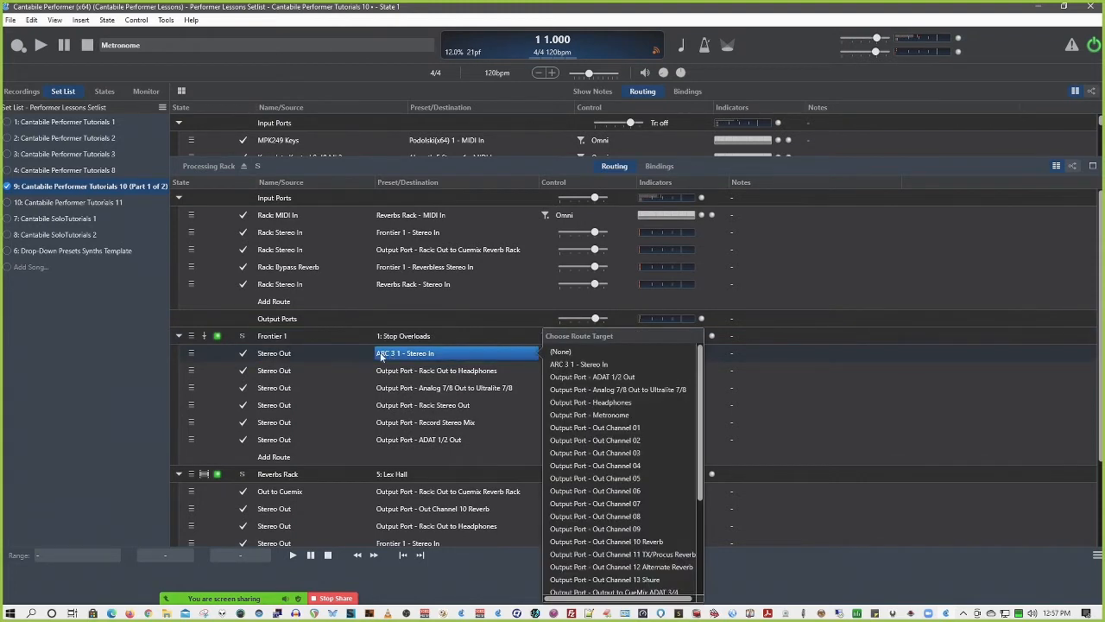
{"action": "left_click", "coordinate": [275, 362]}
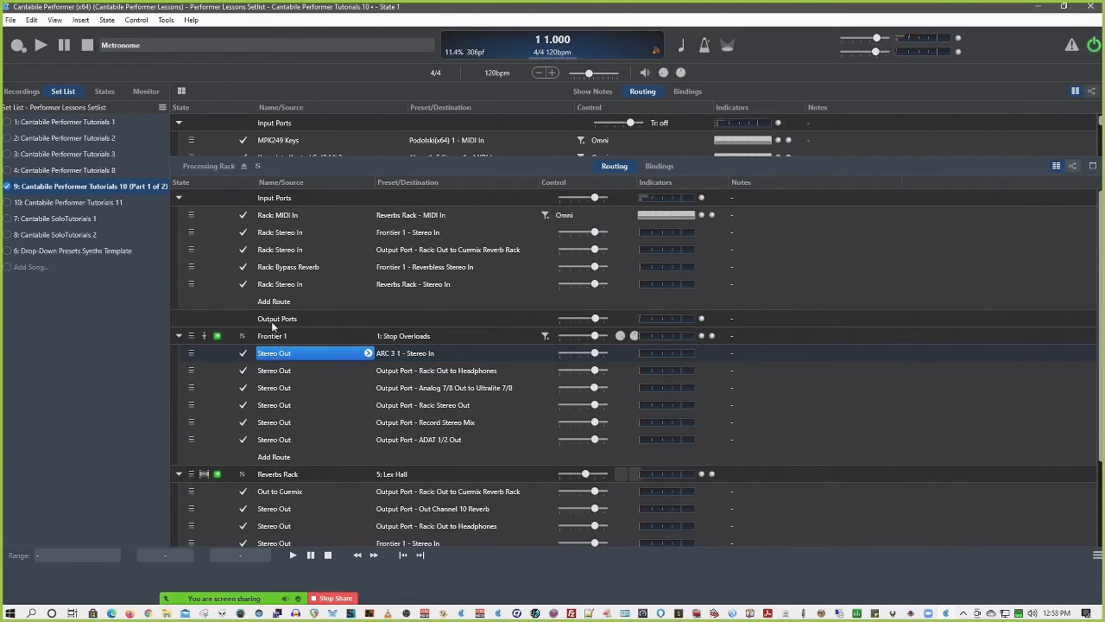
Review the commands offered for the Frontier 1 plugin in the Processing Rack, choosing none
{"action": "left_click", "coordinate": [272, 337]}
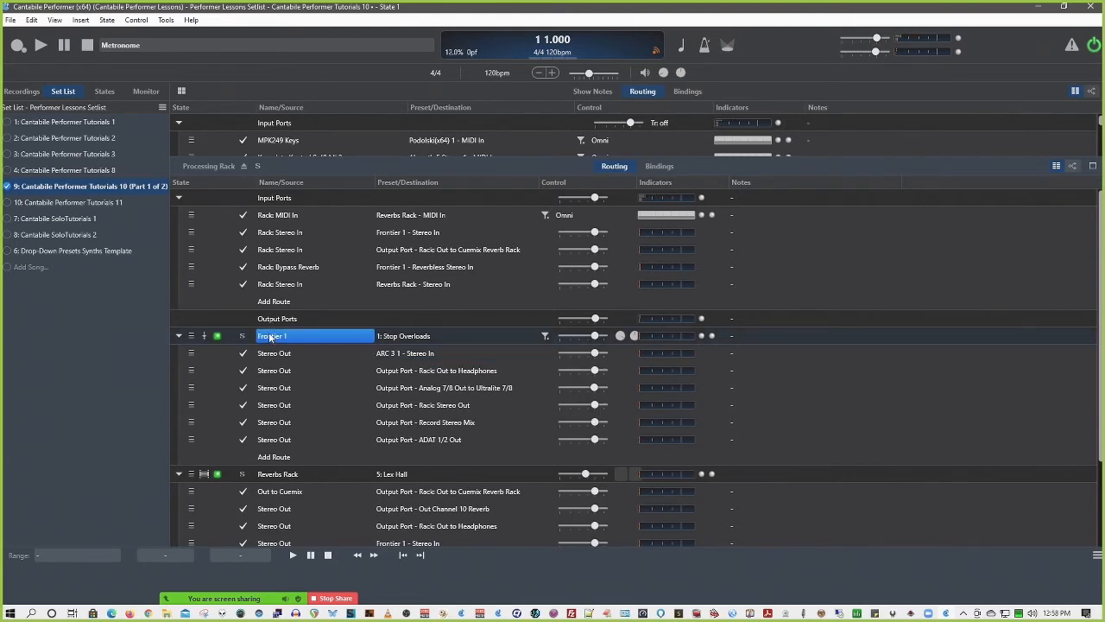
{"action": "right_click", "coordinate": [270, 337]}
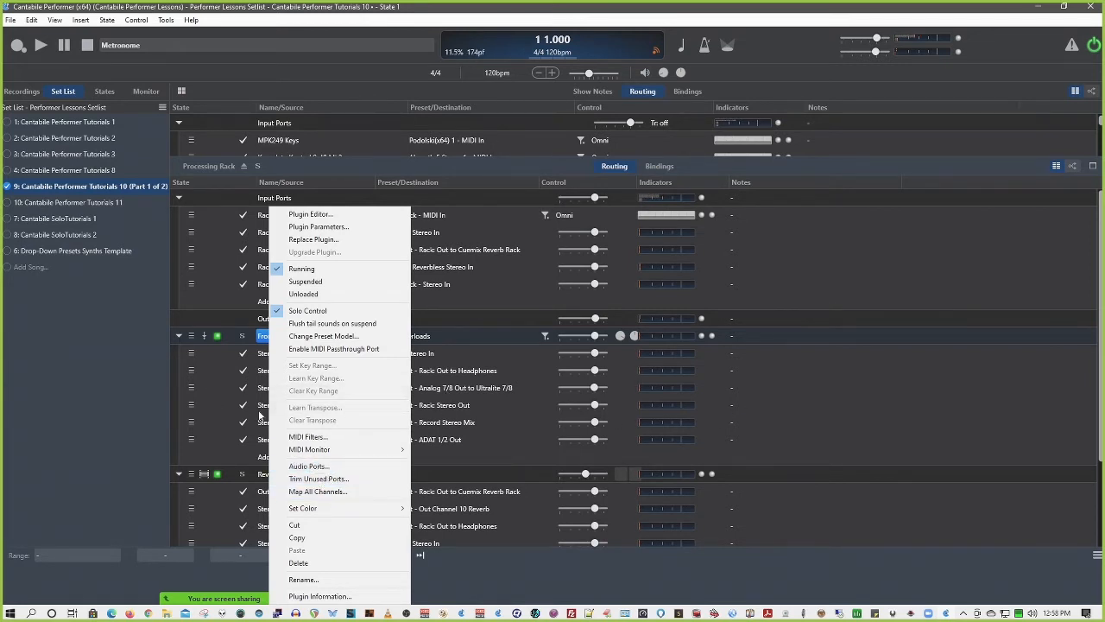
{"action": "left_click", "coordinate": [139, 414]}
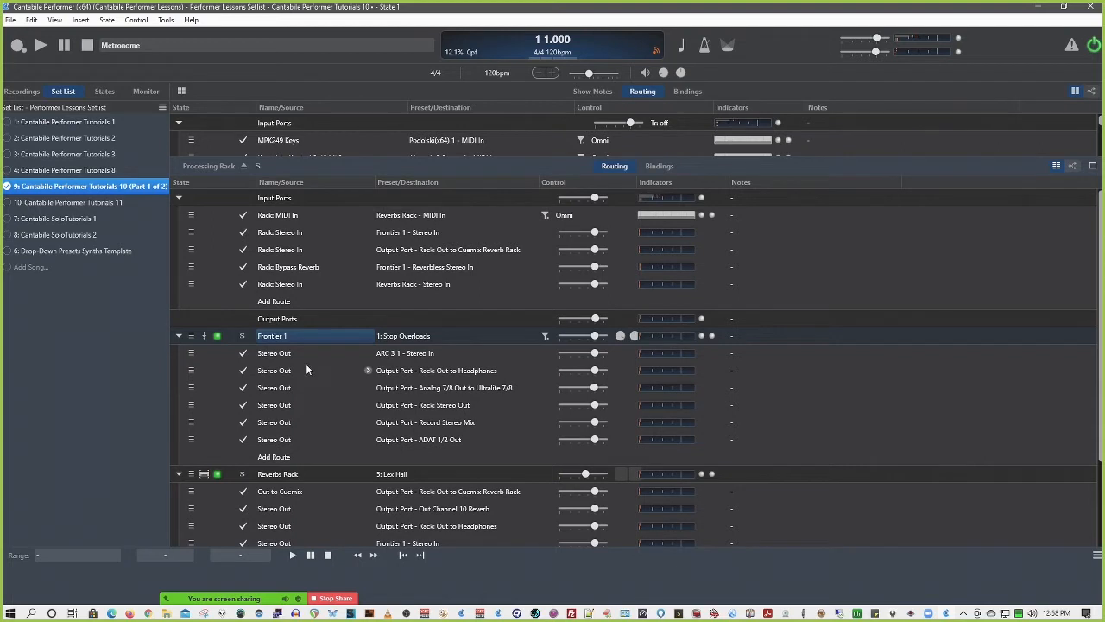
Inspect the binding targets offered for the Reverbs Rack state, select Previous State, and cancel the binding
{"action": "scroll", "coordinate": [307, 368], "scroll_direction": "down", "scroll_amount": 3}
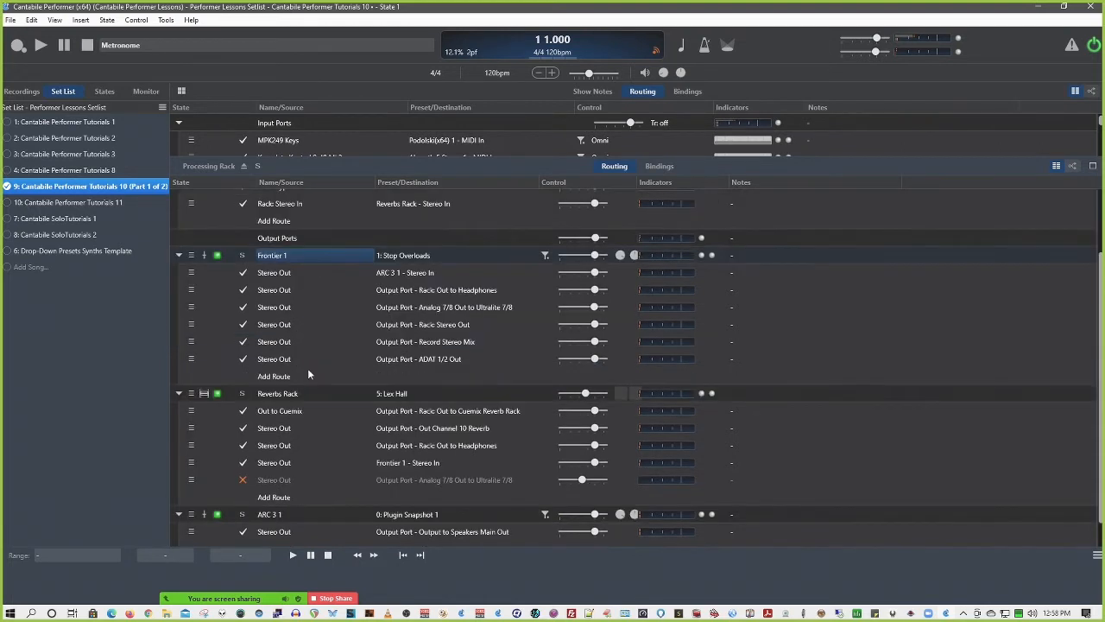
{"action": "left_click", "coordinate": [268, 395]}
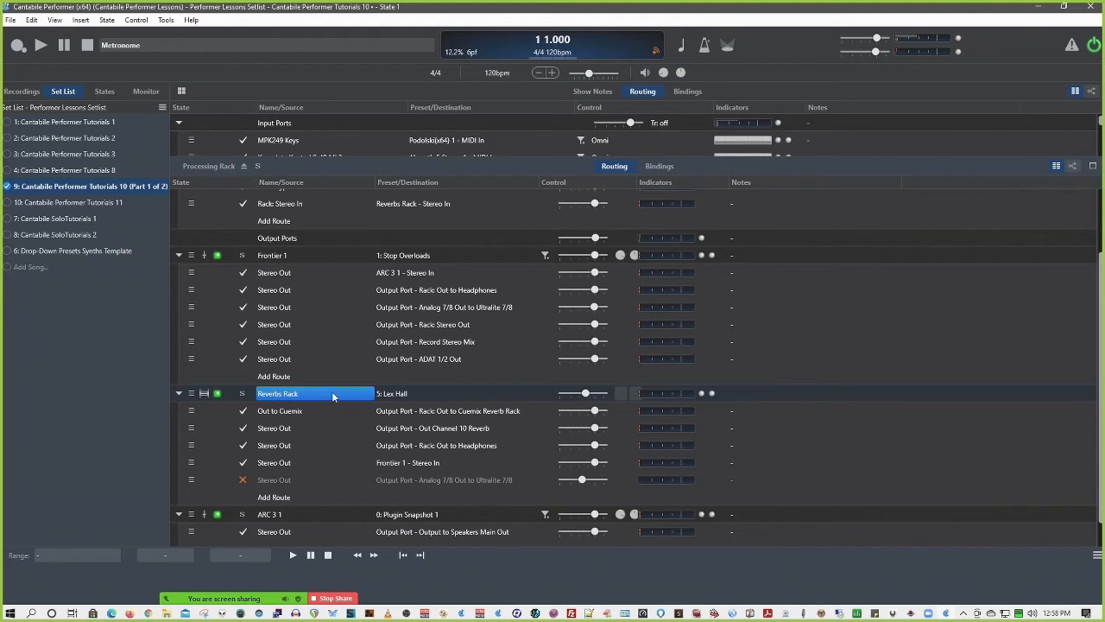
{"action": "right_click", "coordinate": [397, 395]}
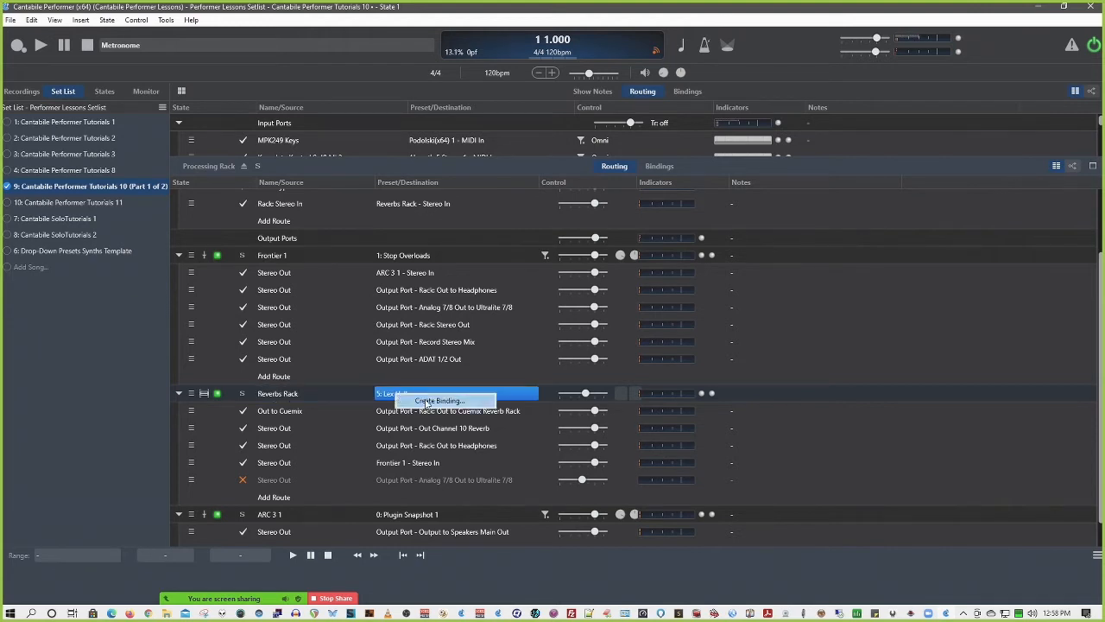
{"action": "left_click", "coordinate": [423, 402]}
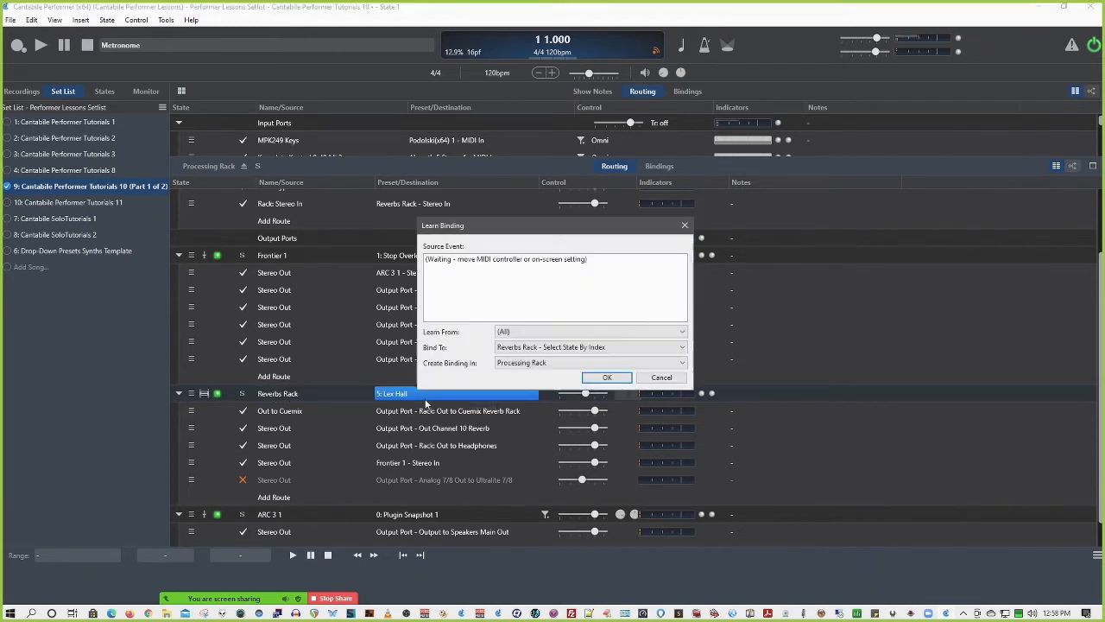
{"action": "left_click", "coordinate": [558, 351]}
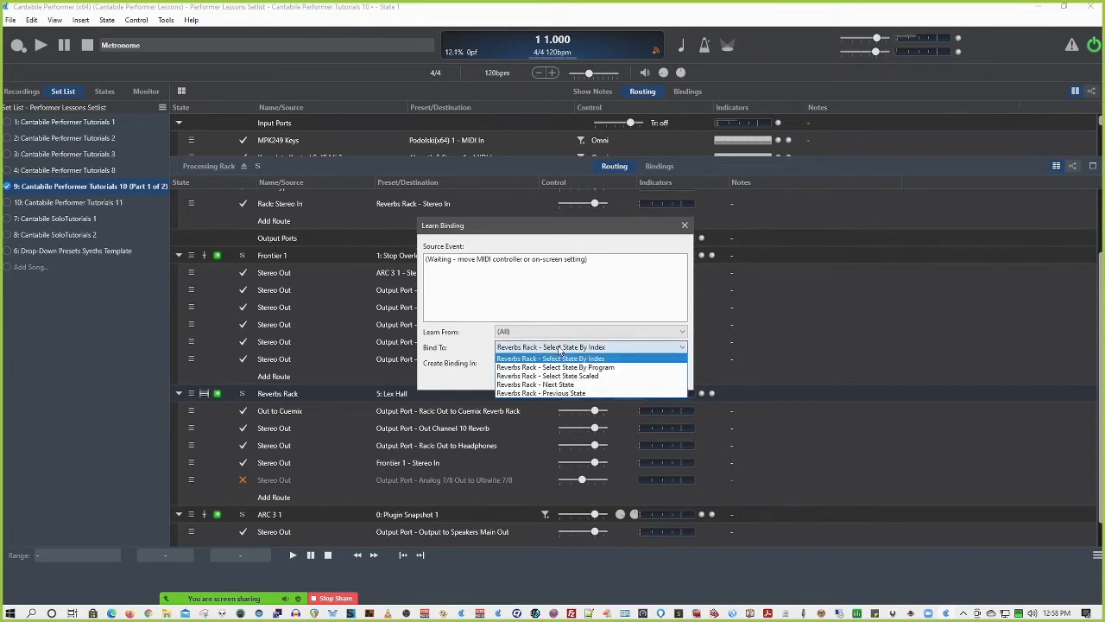
{"action": "left_click", "coordinate": [572, 393]}
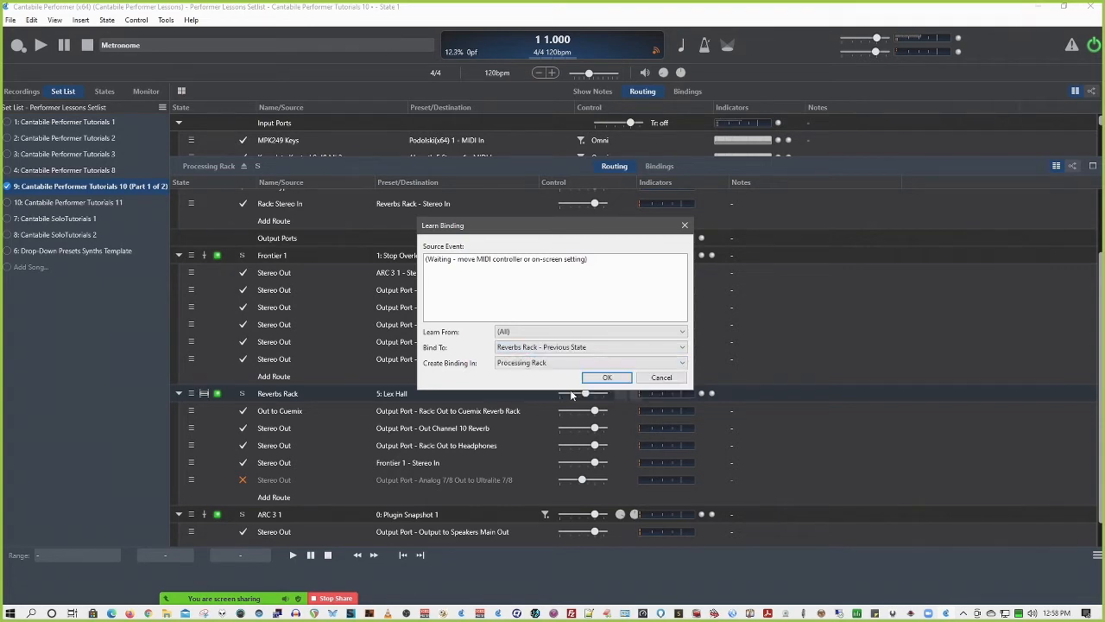
{"action": "left_click", "coordinate": [662, 377]}
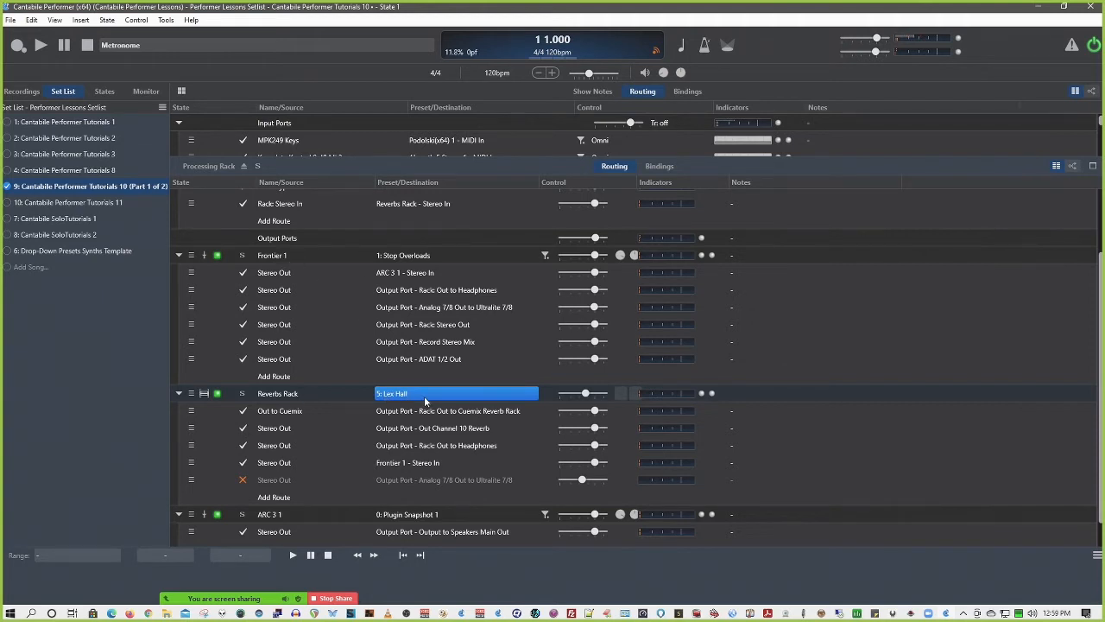
Open the Reverbs Rack nested in the Processing Rack and look through its rack states and routing
{"action": "left_click", "coordinate": [104, 91]}
{"action": "left_click", "coordinate": [283, 393]}
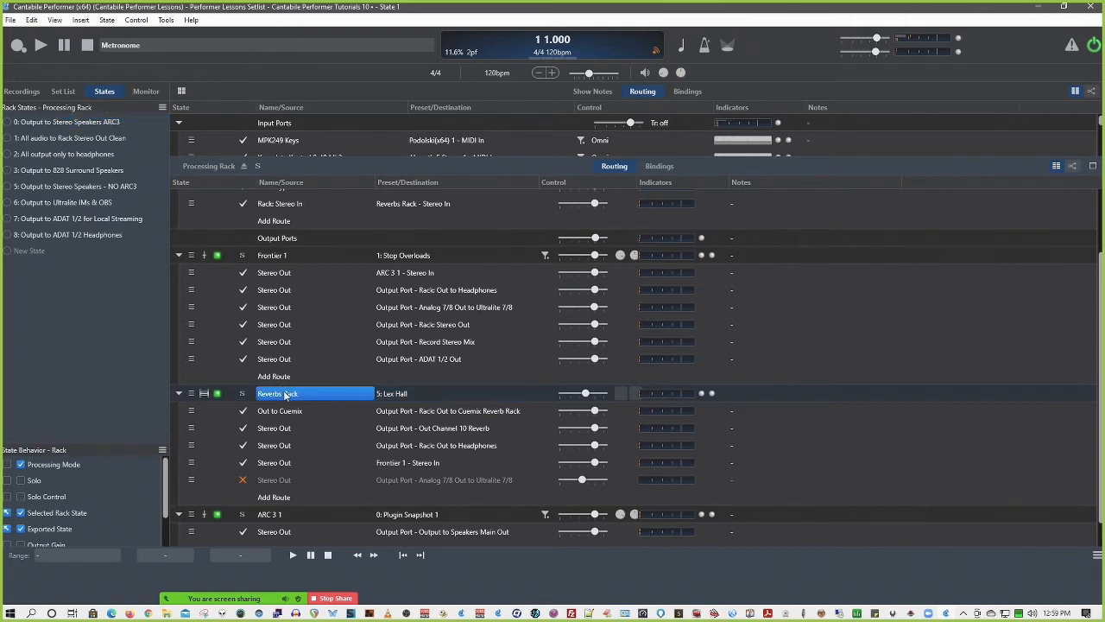
{"action": "double_click", "coordinate": [284, 393]}
{"action": "scroll", "coordinate": [26, 218], "scroll_direction": "down", "scroll_amount": 5}
{"action": "scroll", "coordinate": [26, 219], "scroll_direction": "up", "scroll_amount": 5}
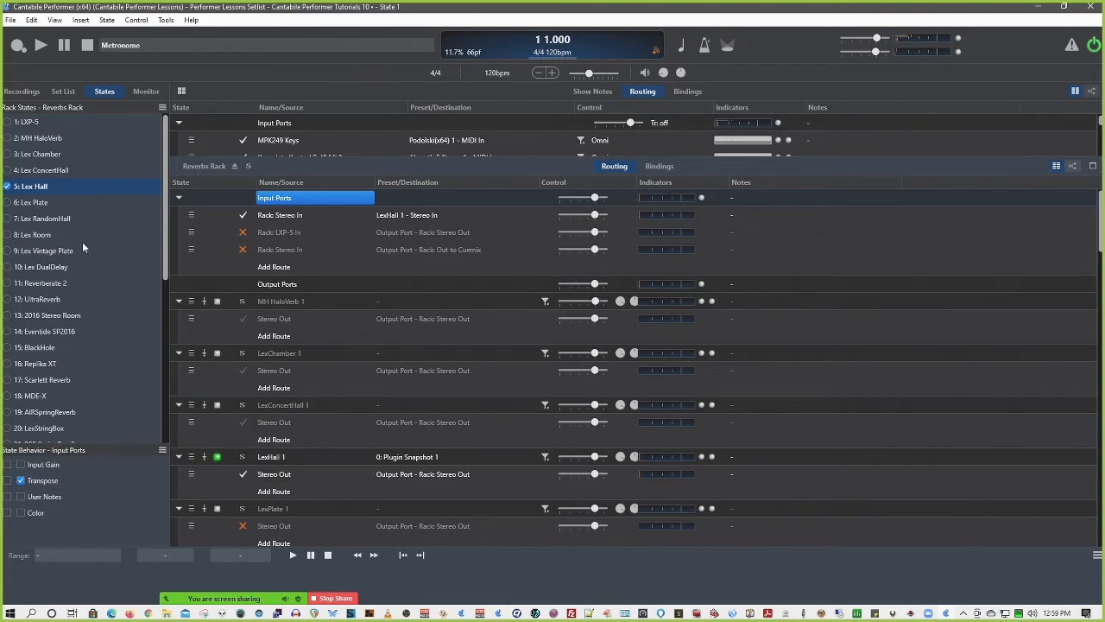
Switch the Reverbs Rack to the Lex Plate state, check its plugins, and return to the Lex Hall state
{"action": "left_click", "coordinate": [6, 203]}
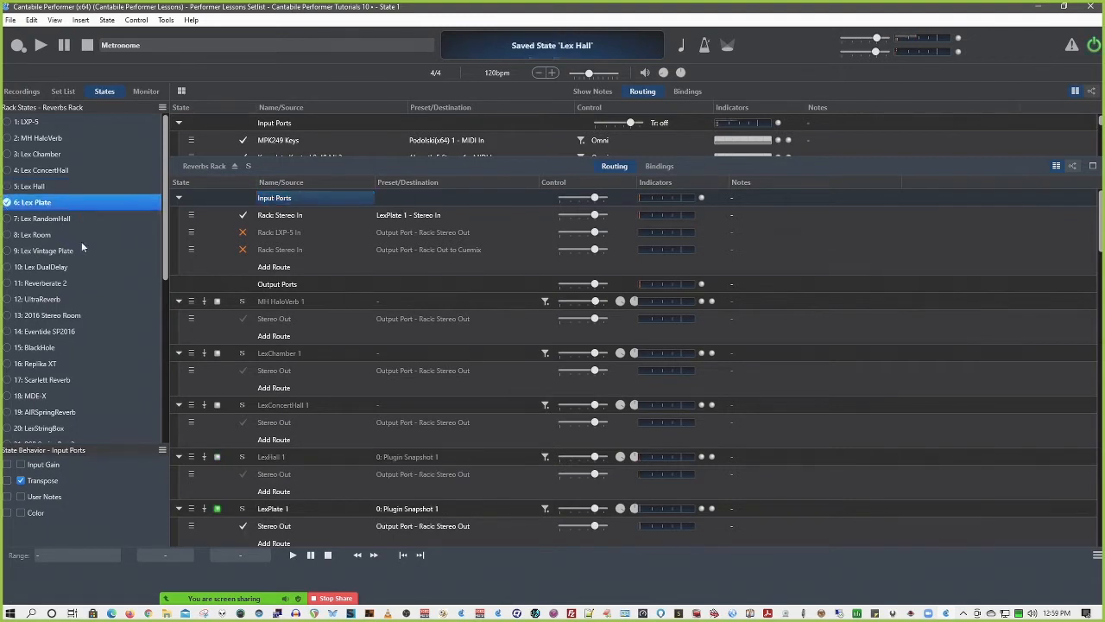
{"action": "scroll", "coordinate": [377, 336], "scroll_direction": "down", "scroll_amount": 5}
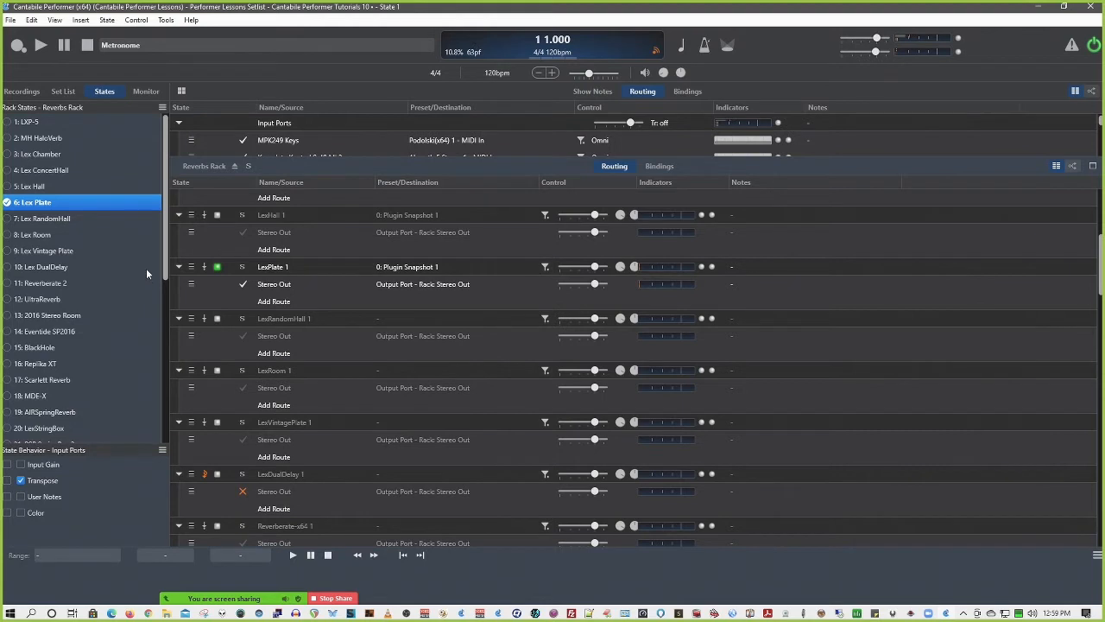
{"action": "left_click", "coordinate": [9, 187]}
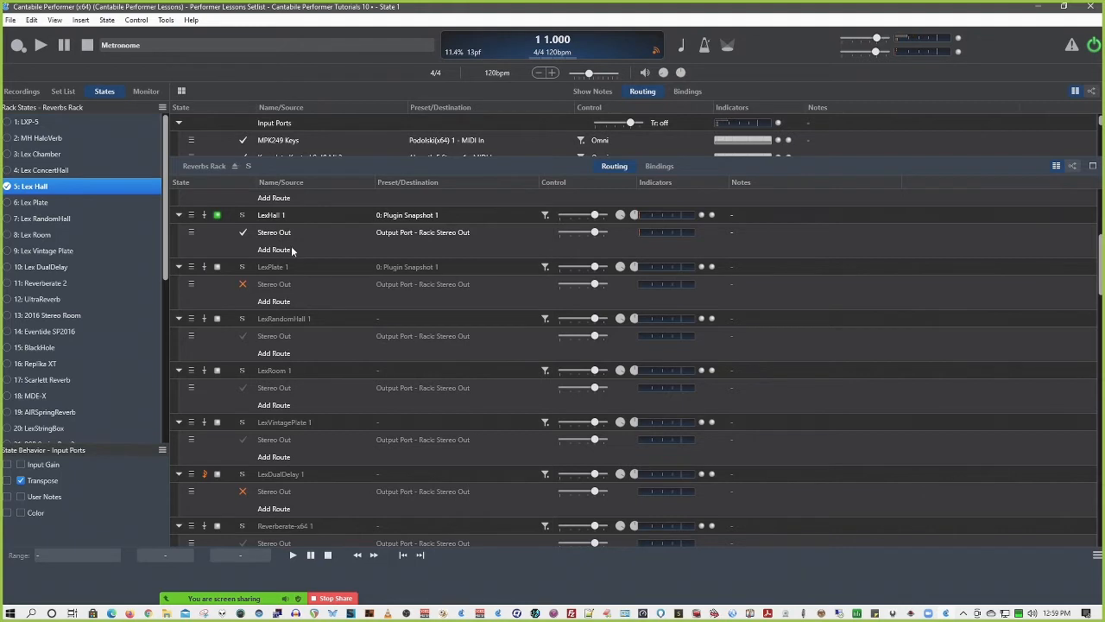
Return to the Processing Rack, inspect the binding targets offered for the Reverbs Rack state, and cancel the binding
{"action": "scroll", "coordinate": [322, 271], "scroll_direction": "up", "scroll_amount": 3}
{"action": "left_click", "coordinate": [235, 166]}
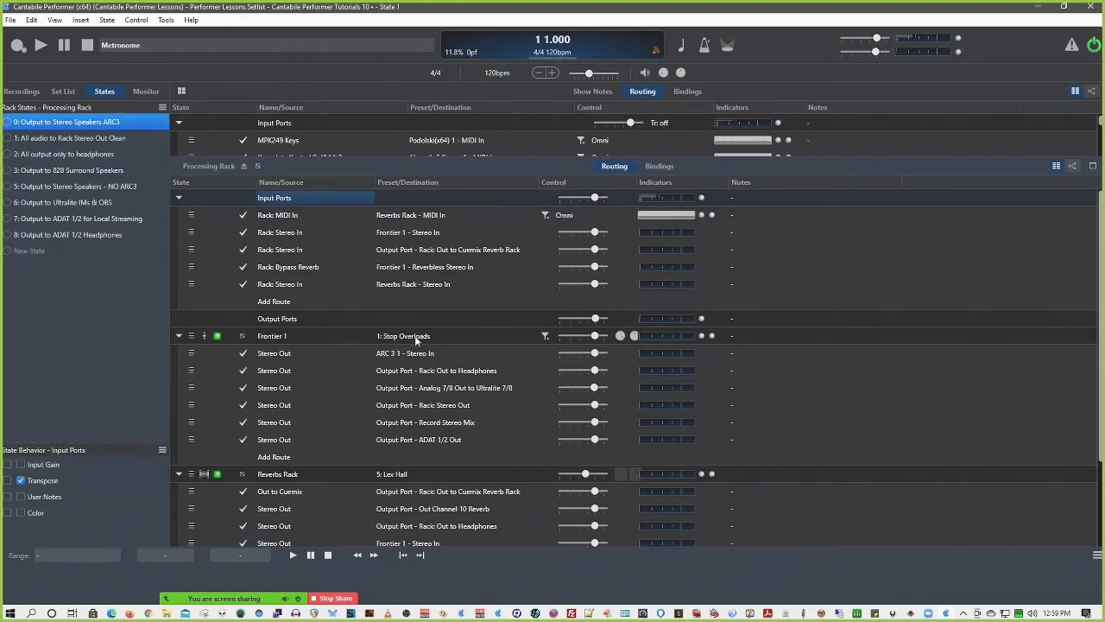
{"action": "right_click", "coordinate": [396, 475]}
{"action": "left_click", "coordinate": [432, 485]}
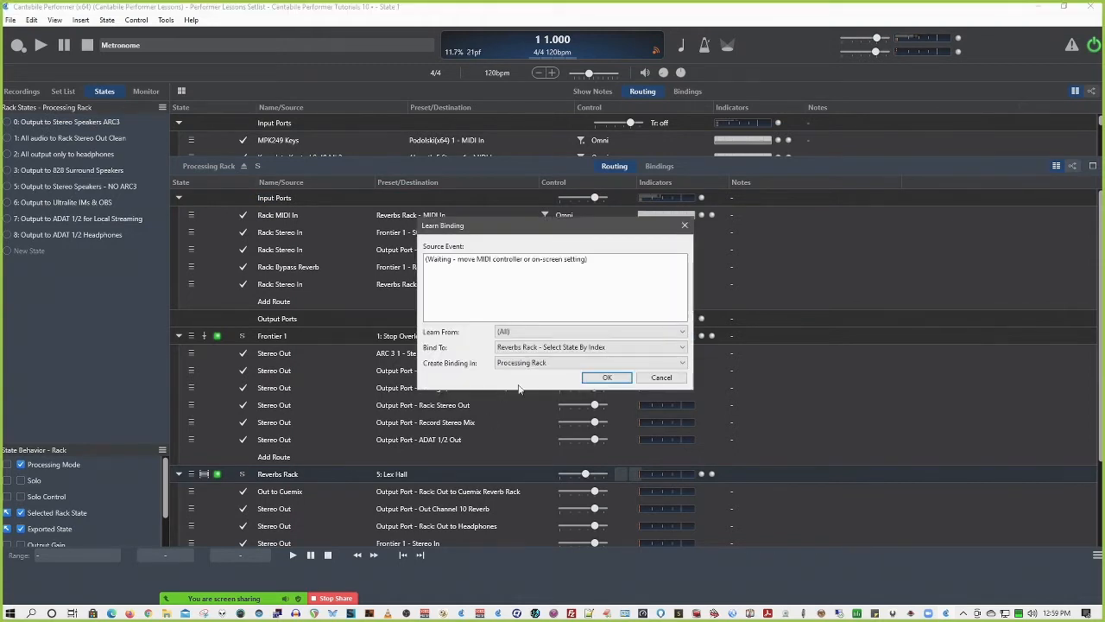
{"action": "left_click", "coordinate": [564, 348]}
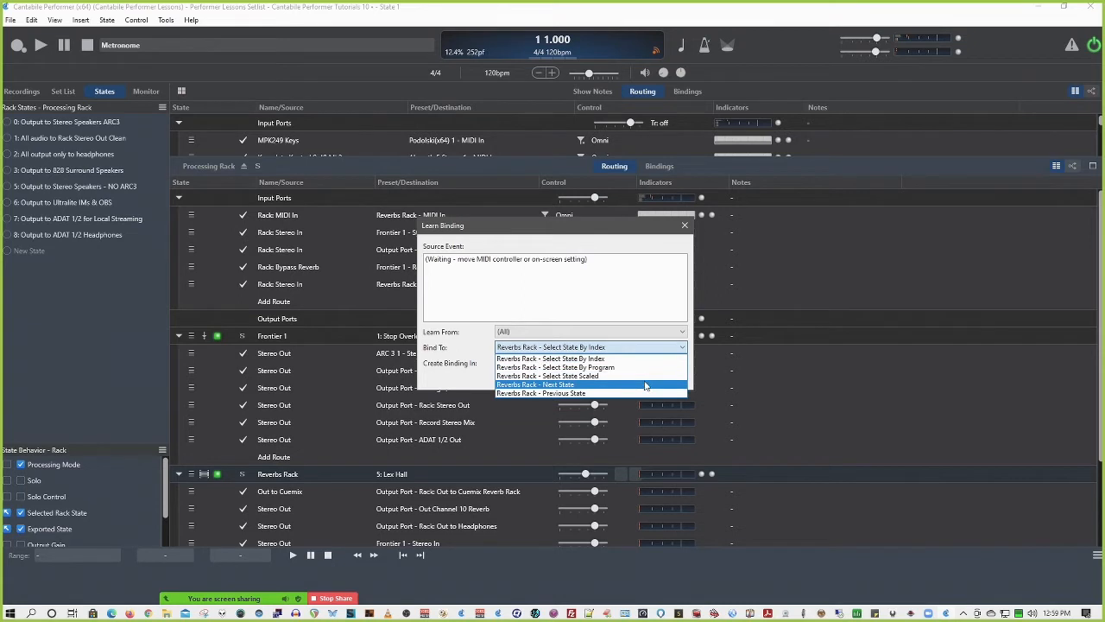
{"action": "left_click", "coordinate": [611, 301]}
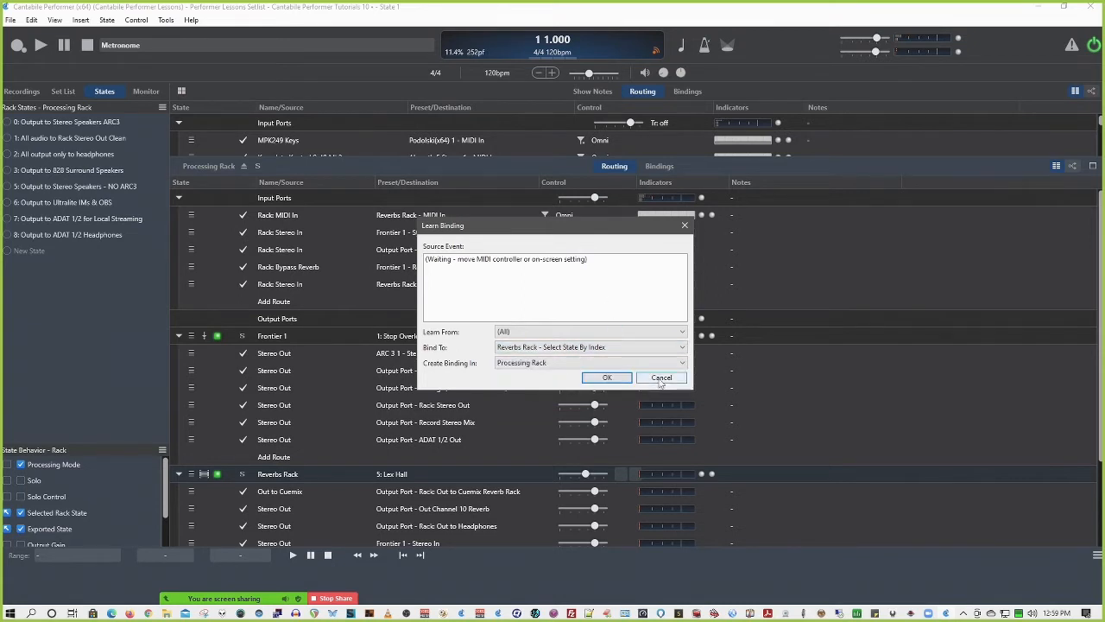
{"action": "left_click", "coordinate": [657, 378]}
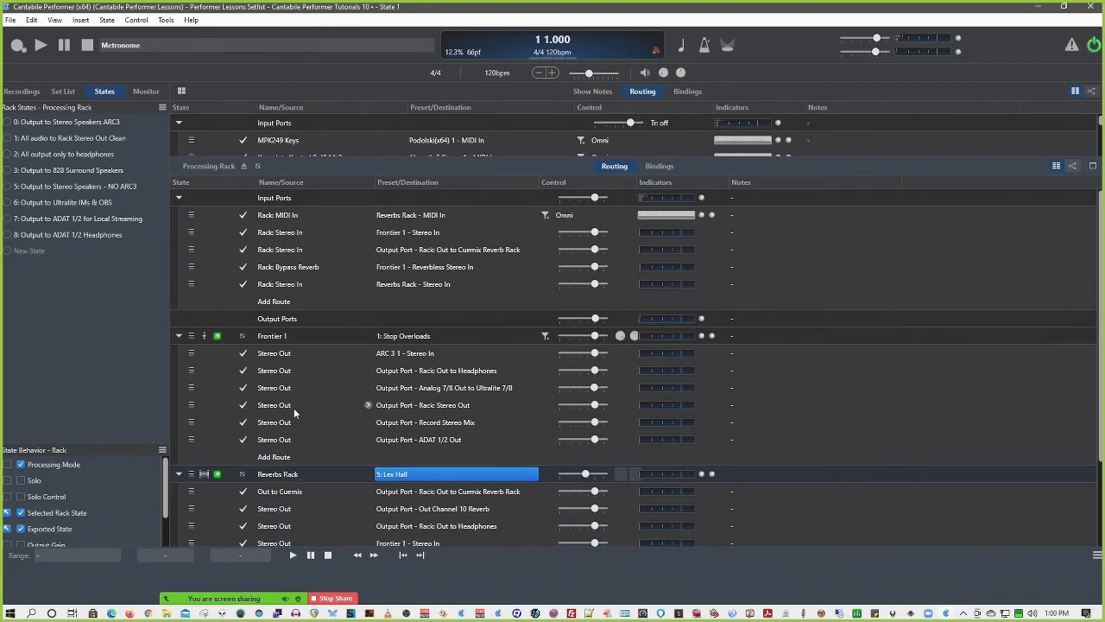
Widen the Control column in the Processing Rack routing to show all the controls in each row
{"action": "scroll", "coordinate": [309, 416], "scroll_direction": "down", "scroll_amount": 2}
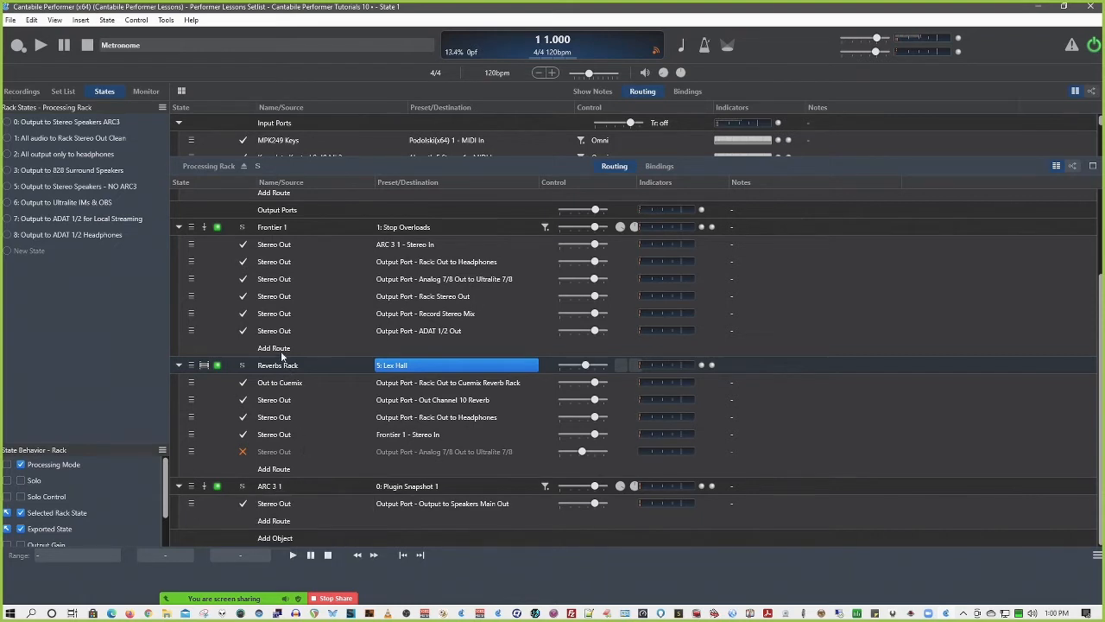
{"action": "scroll", "coordinate": [288, 315], "scroll_direction": "up", "scroll_amount": 2}
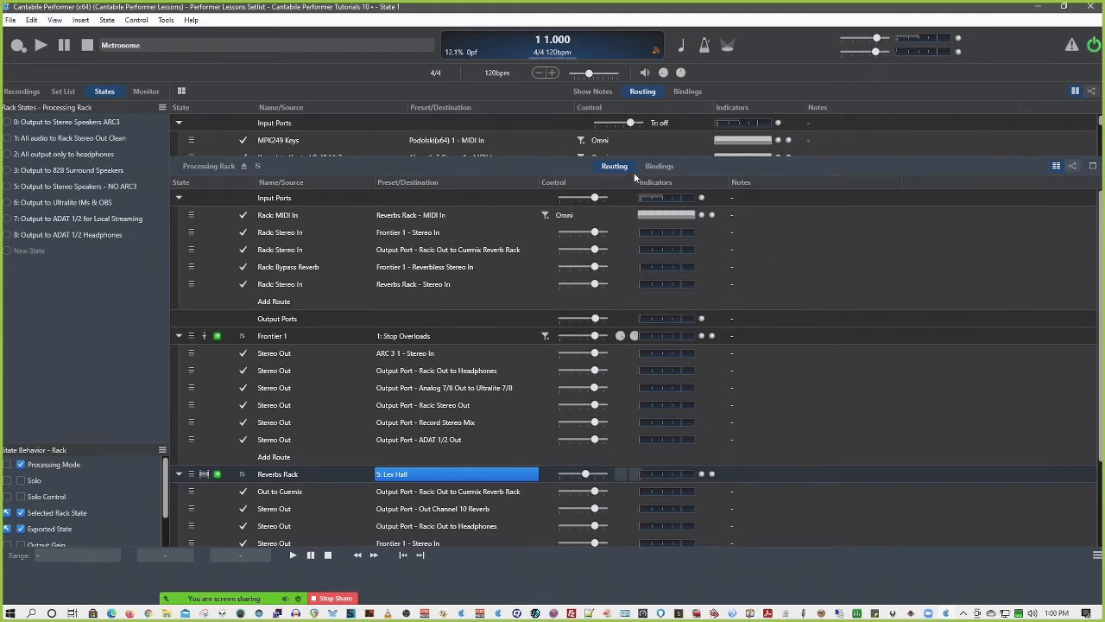
{"action": "left_click_drag", "start_coordinate": [637, 183], "coordinate": [697, 187]}
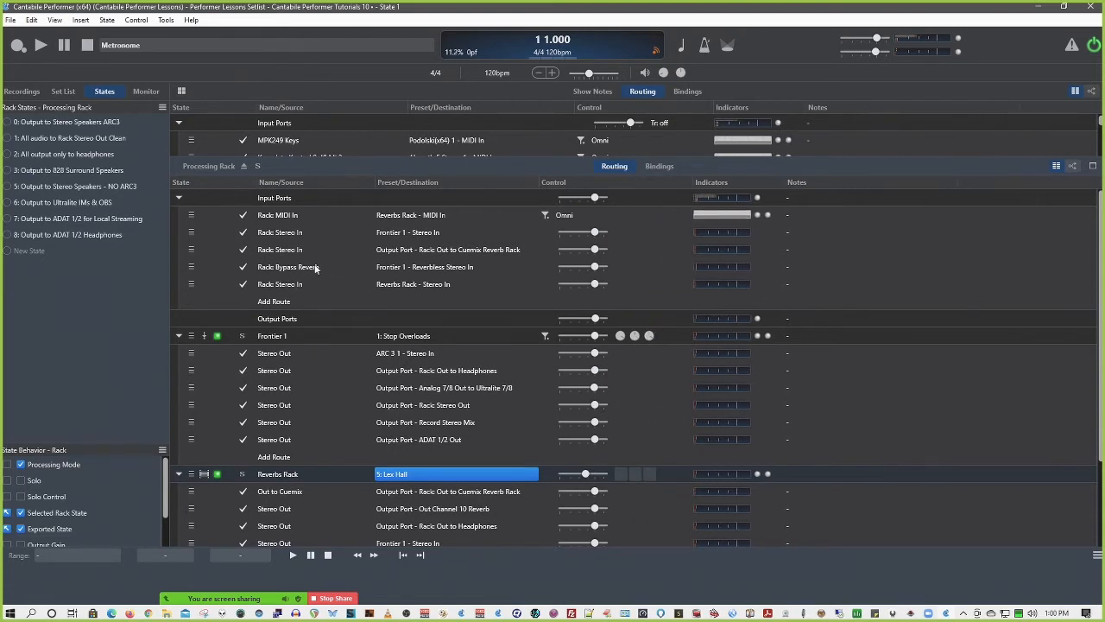
Open the ARC 3 plugin in the Processing Rack, inspect its parameter list, and close the plugin
{"action": "scroll", "coordinate": [313, 404], "scroll_direction": "down", "scroll_amount": 3}
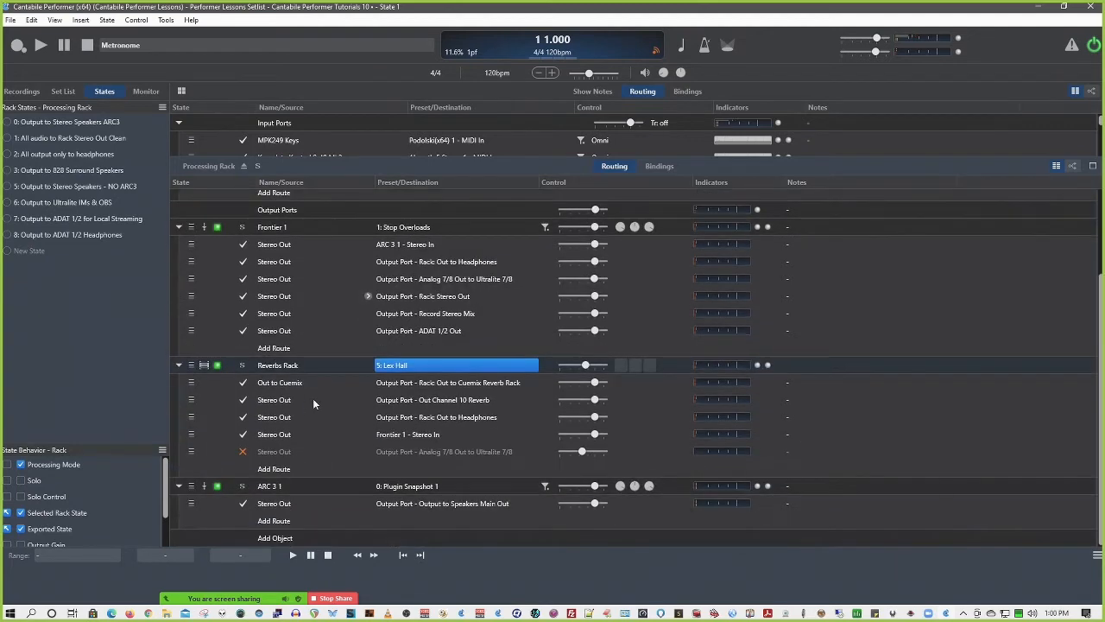
{"action": "left_click", "coordinate": [274, 486]}
{"action": "double_click", "coordinate": [274, 486]}
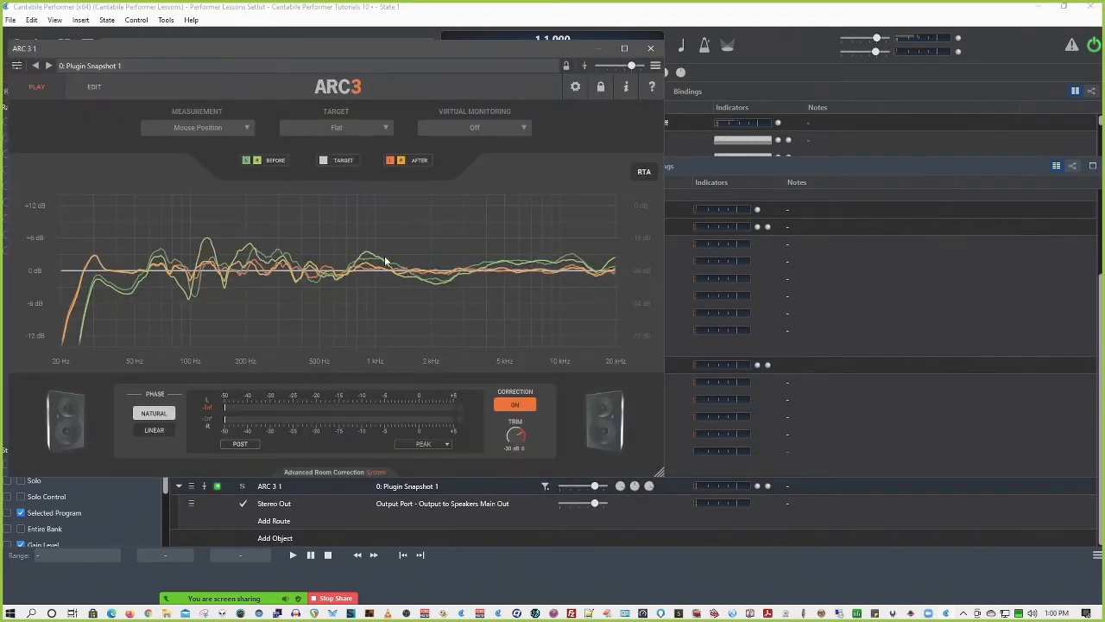
{"action": "left_click_drag", "start_coordinate": [351, 45], "coordinate": [571, 62]}
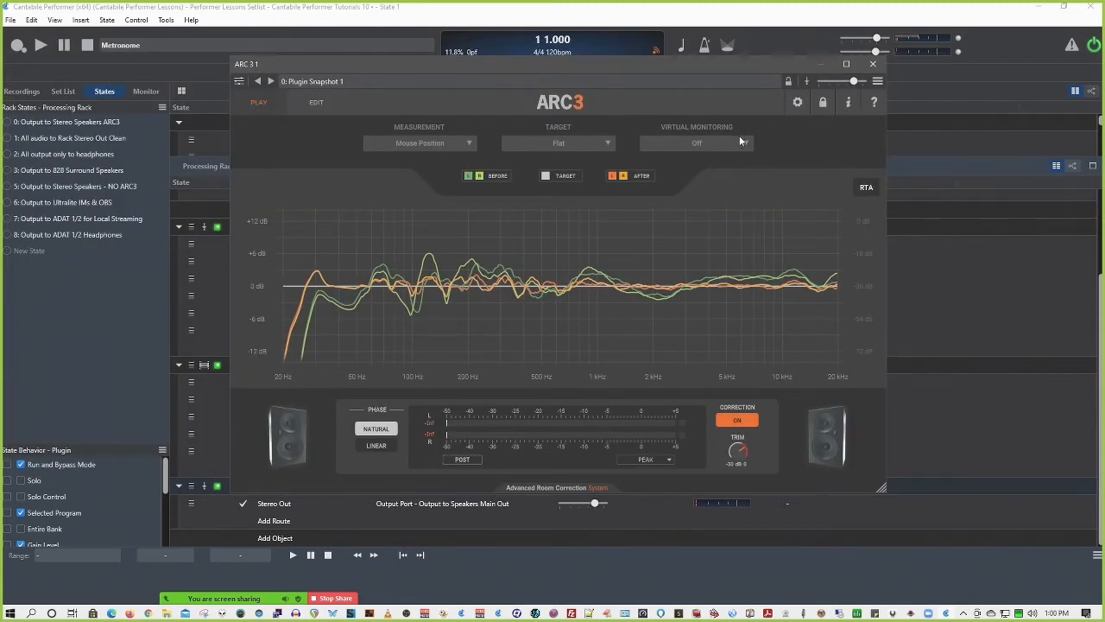
{"action": "left_click", "coordinate": [239, 81]}
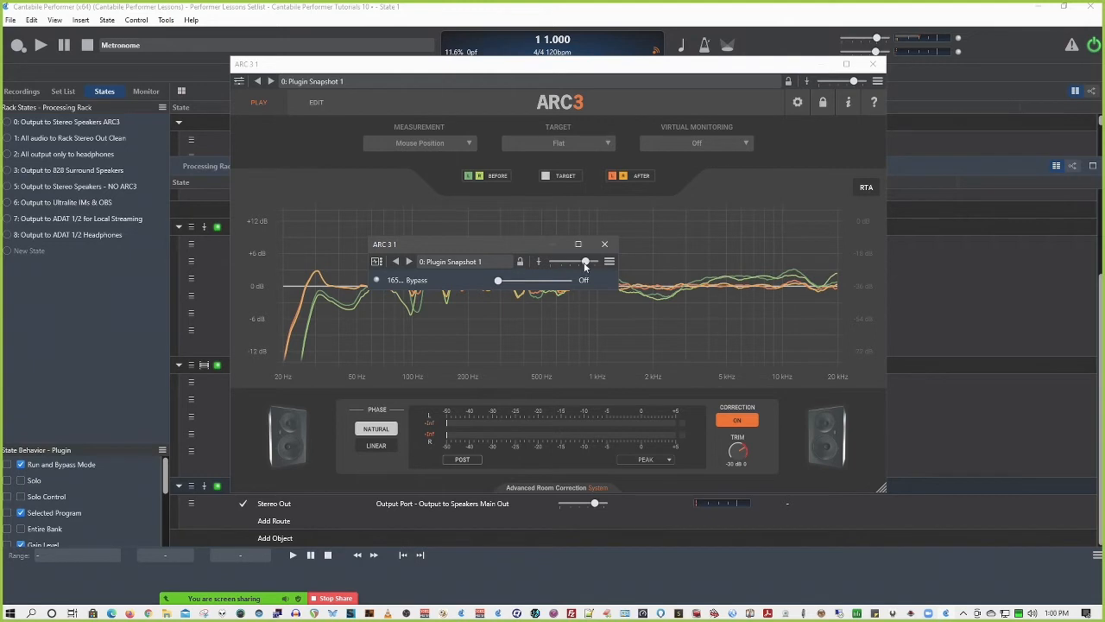
{"action": "left_click", "coordinate": [603, 244]}
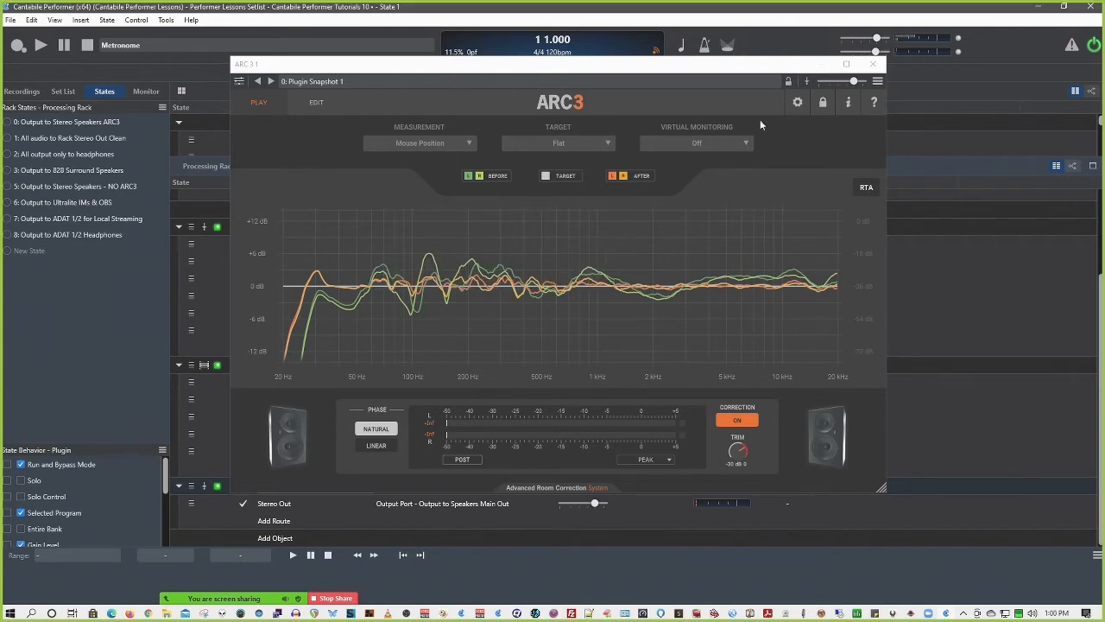
{"action": "left_click", "coordinate": [873, 64]}
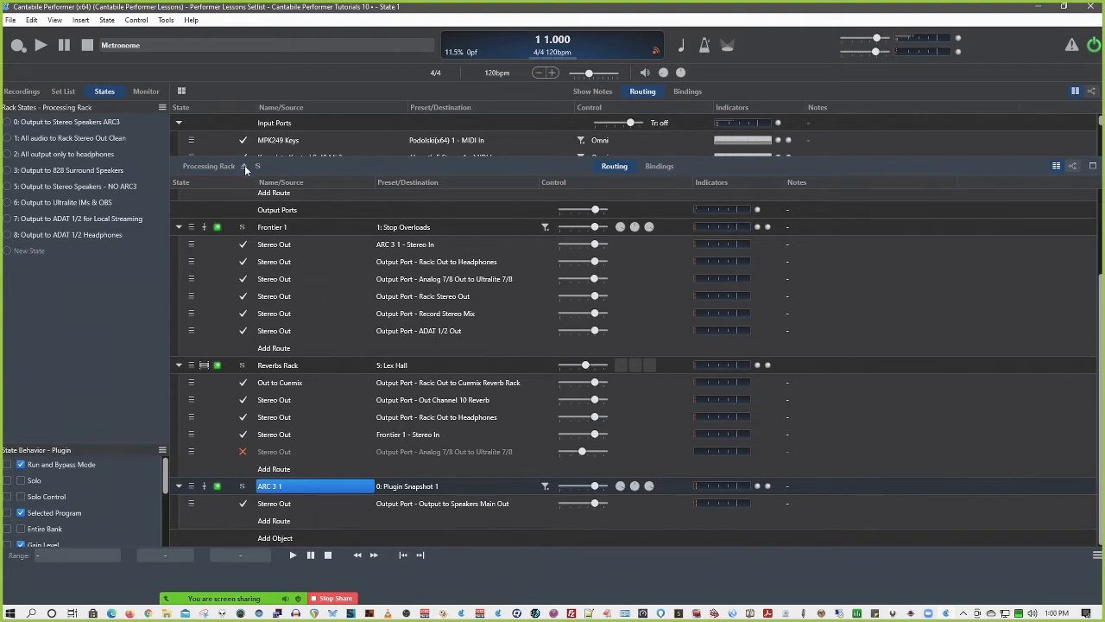
Open the Frontier 1 plugin and inspect its list of bindable parameters
{"action": "left_click", "coordinate": [267, 227]}
{"action": "double_click", "coordinate": [270, 227]}
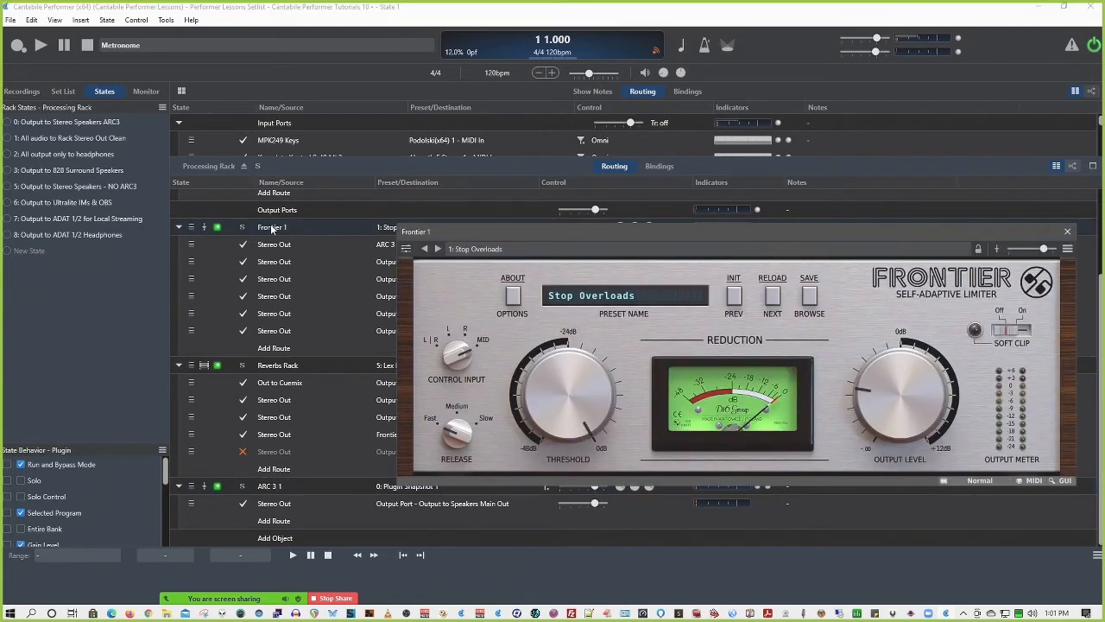
{"action": "left_click", "coordinate": [406, 247]}
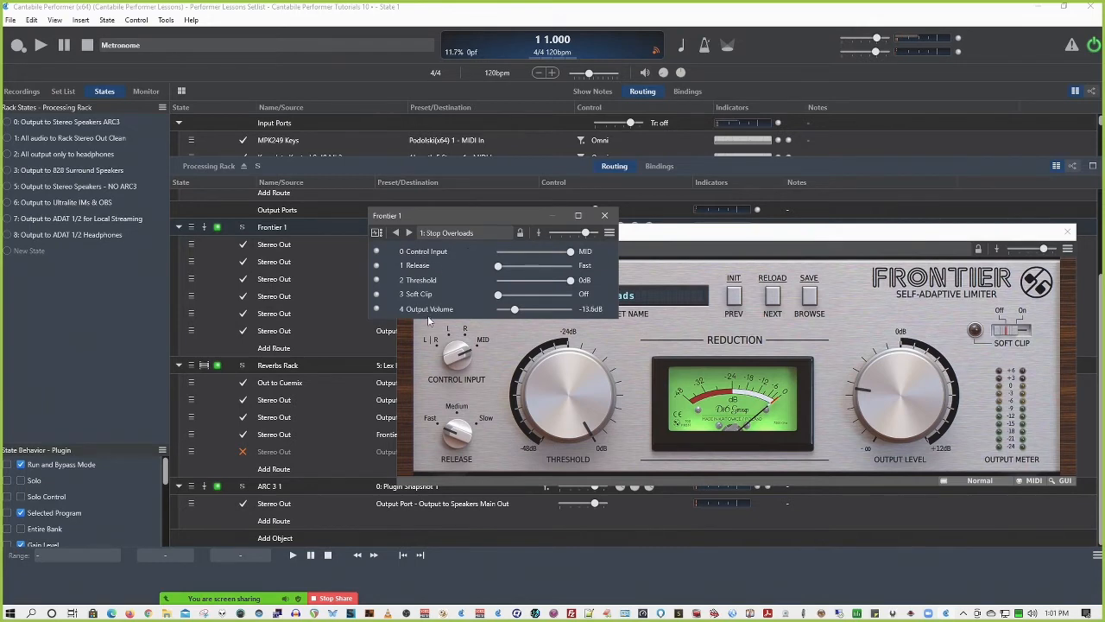
{"action": "left_click", "coordinate": [605, 216]}
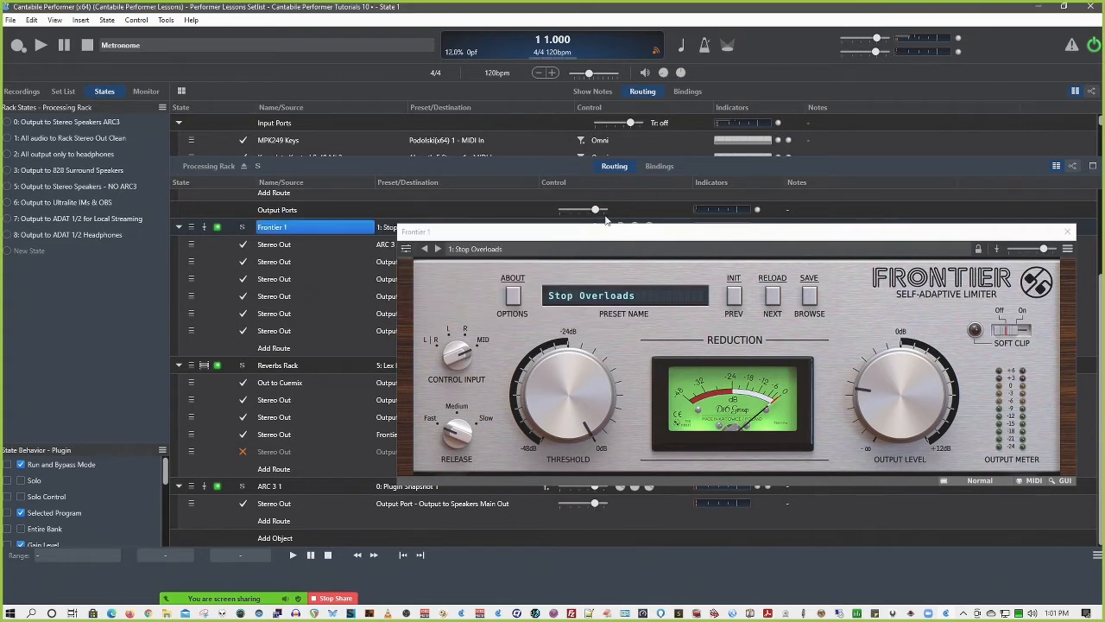
Create a parameter binding from Controller 18 on MPK249 Controllers channel 1 to Frontier 1's Threshold, and close the plugin
{"action": "left_click", "coordinate": [560, 391]}
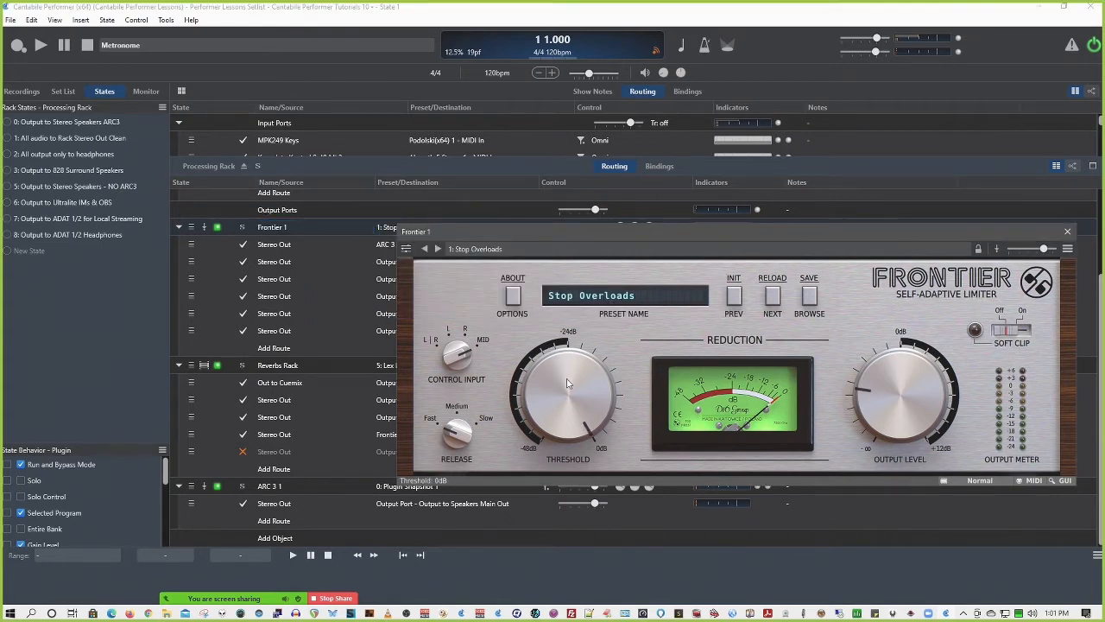
{"action": "left_click", "coordinate": [1068, 249]}
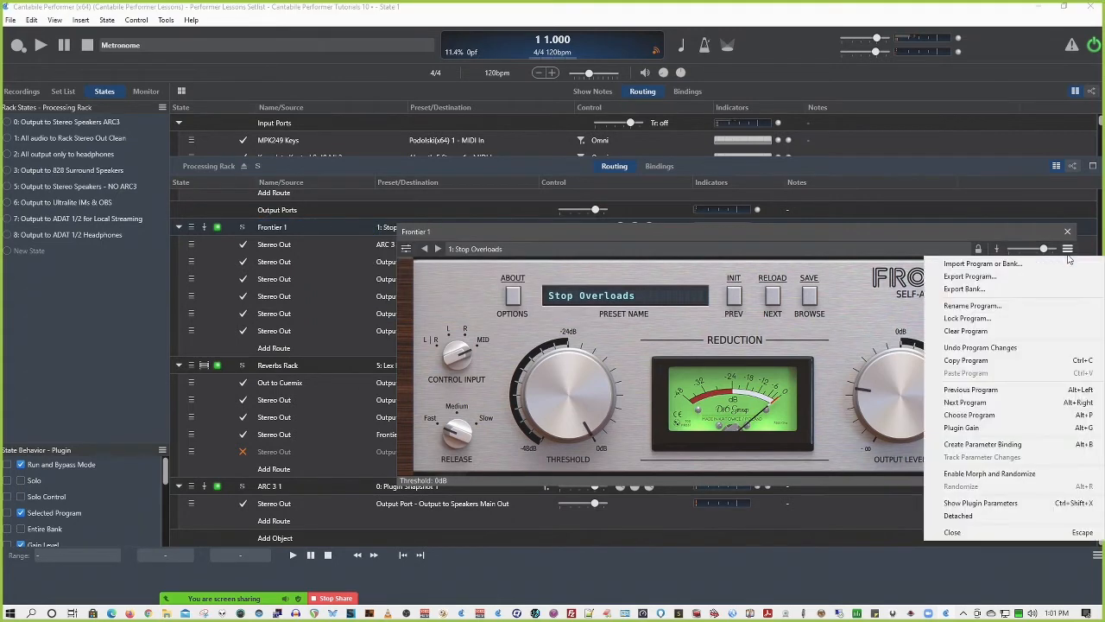
{"action": "left_click", "coordinate": [1008, 443]}
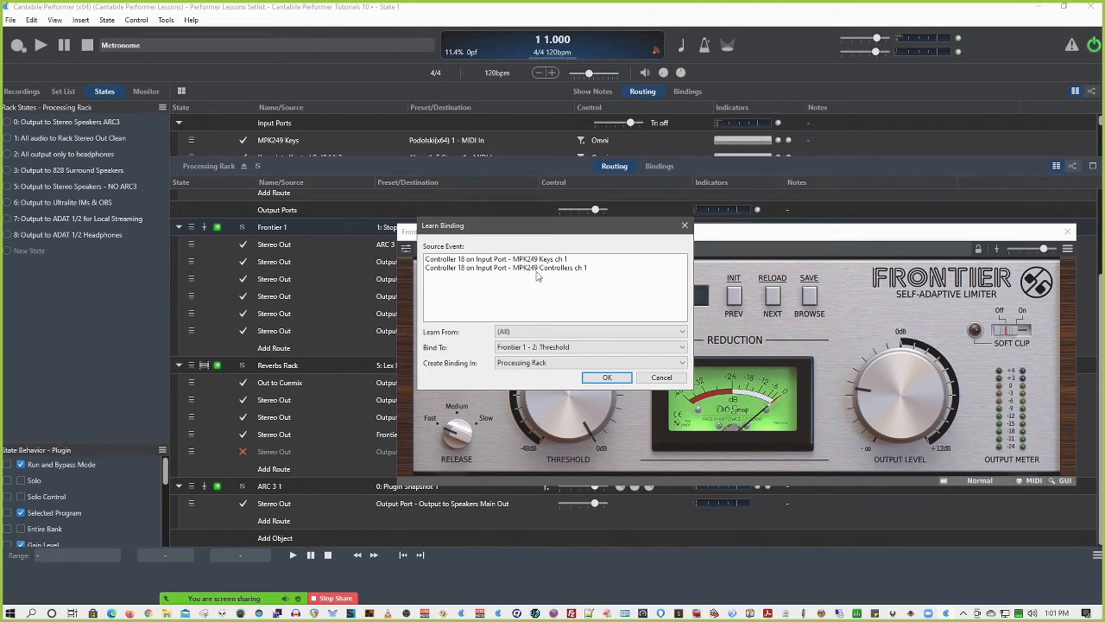
{"action": "left_click", "coordinate": [553, 270]}
{"action": "left_click", "coordinate": [559, 346]}
{"action": "left_click", "coordinate": [561, 346]}
{"action": "left_click", "coordinate": [608, 378]}
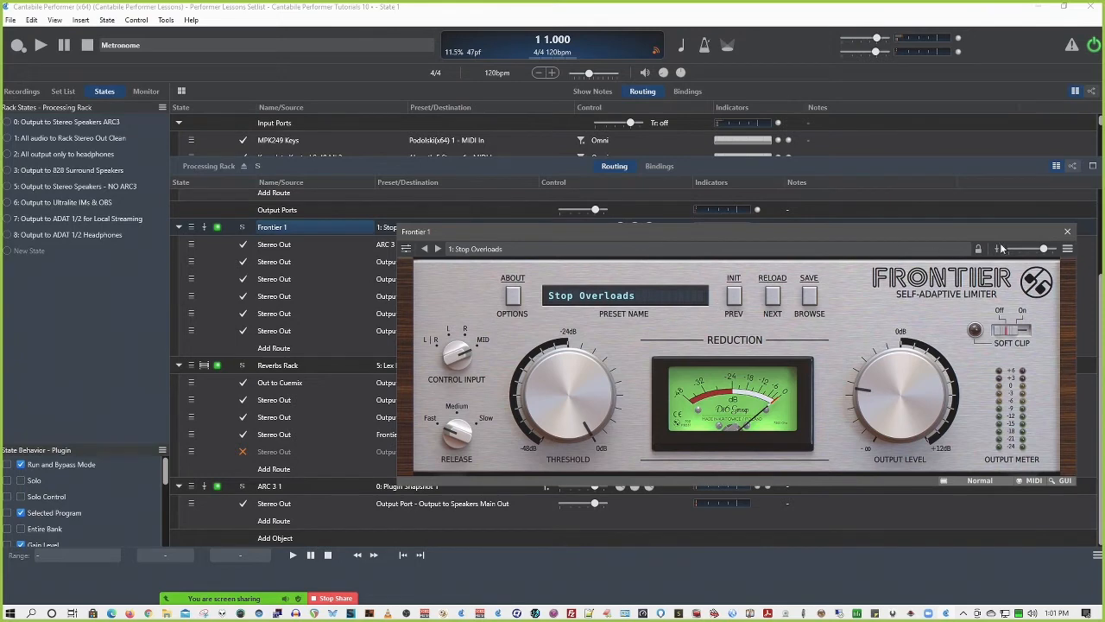
{"action": "left_click", "coordinate": [1068, 232]}
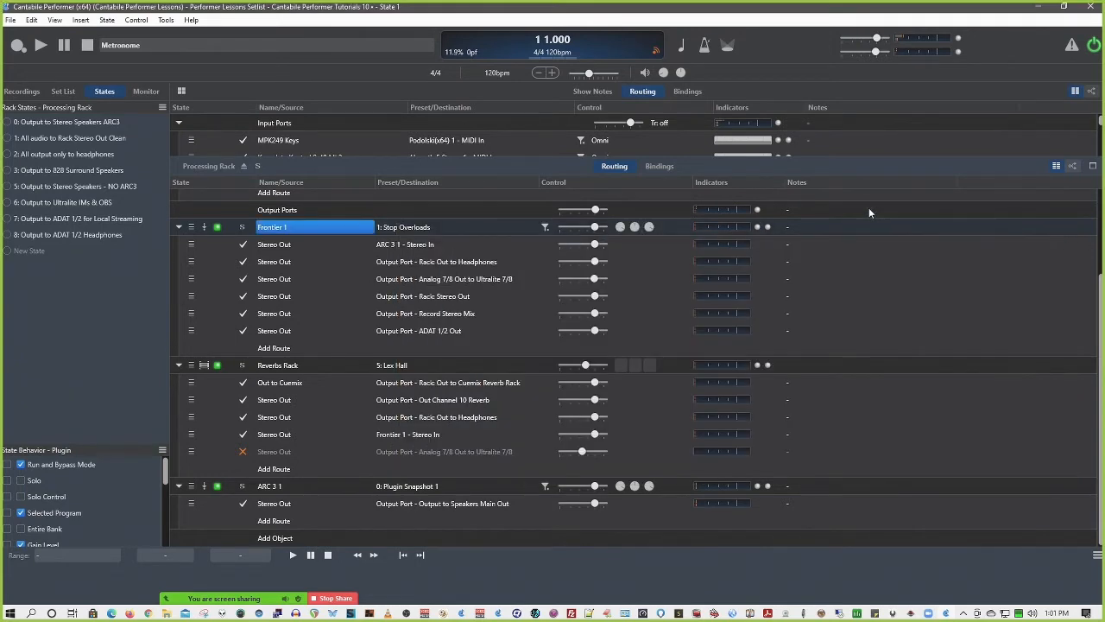
Delete both Frontier 1 bindings, Next Preset and Threshold, from the Processing Rack
{"action": "left_click", "coordinate": [665, 166]}
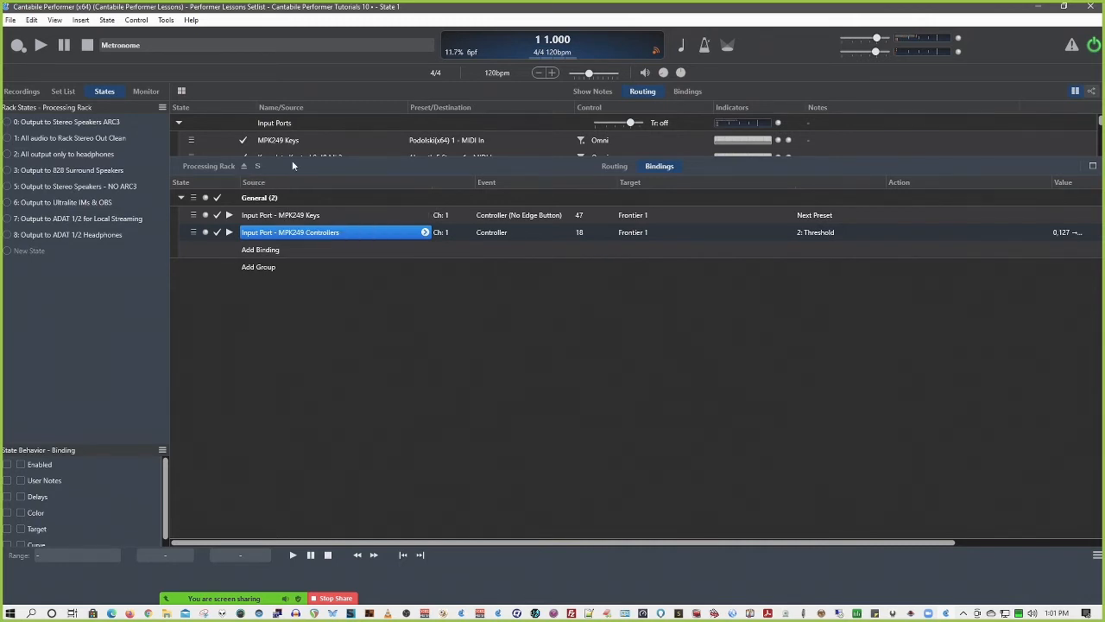
{"action": "left_click", "coordinate": [302, 216]}
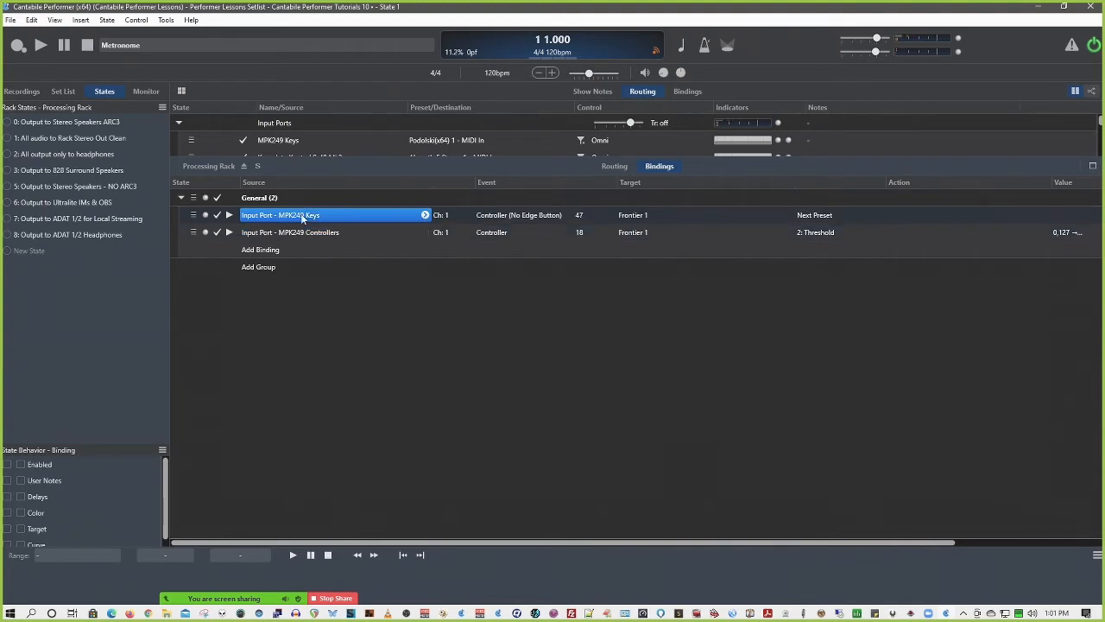
{"action": "left_click", "coordinate": [192, 216]}
{"action": "left_click", "coordinate": [195, 232], "text": "shift"}
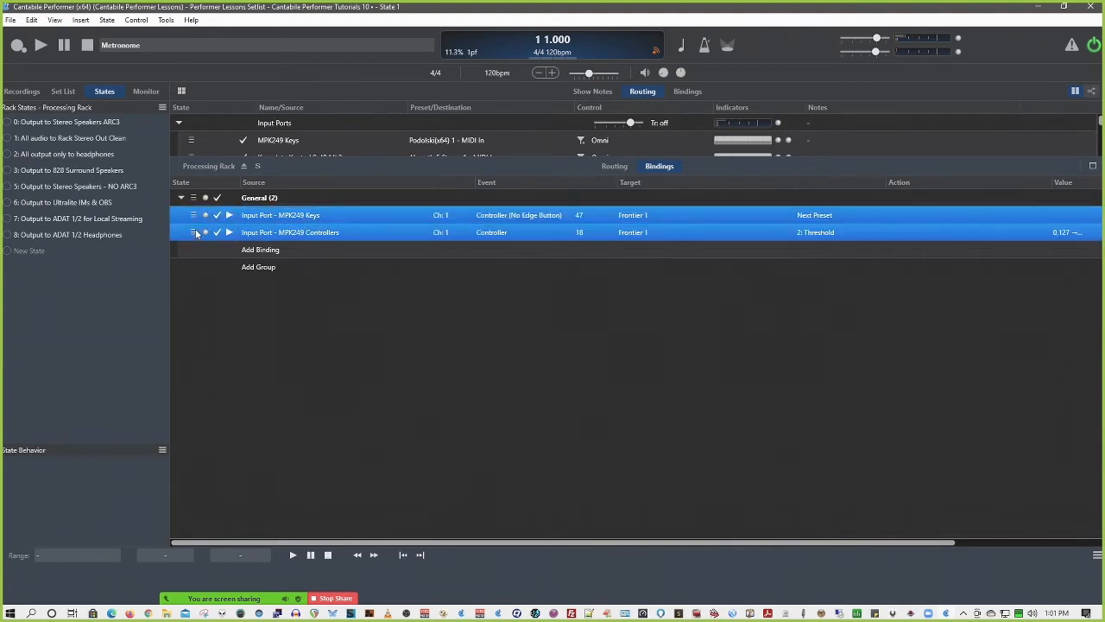
{"action": "key", "text": "Delete"}
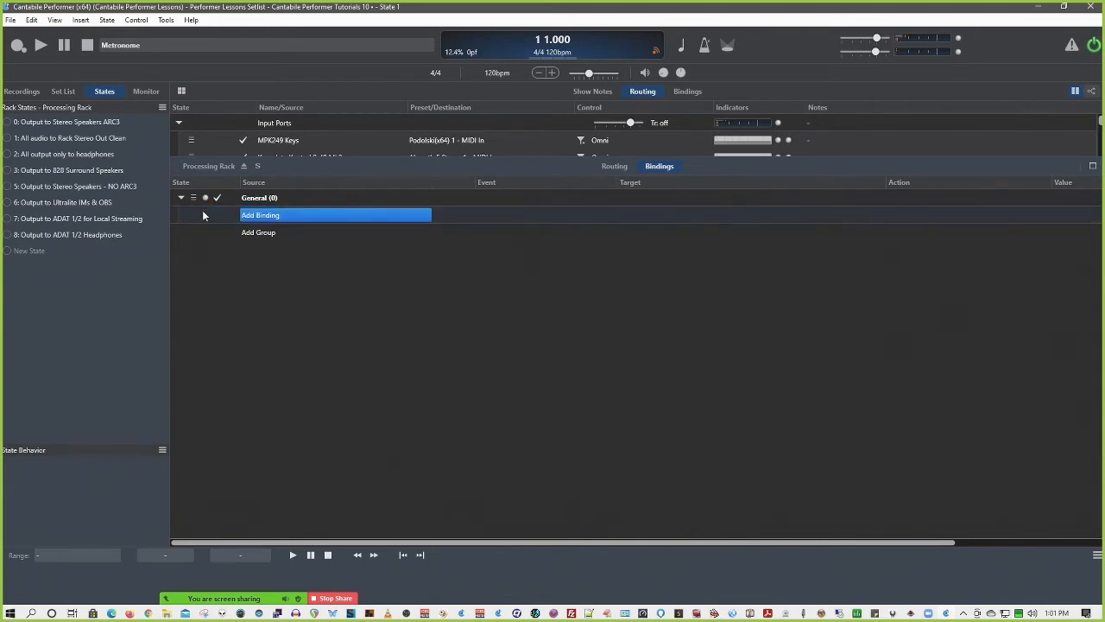
Return to the song, open the Absynth 5 Stereo plugin, and inspect its parameter list
{"action": "left_click", "coordinate": [243, 167]}
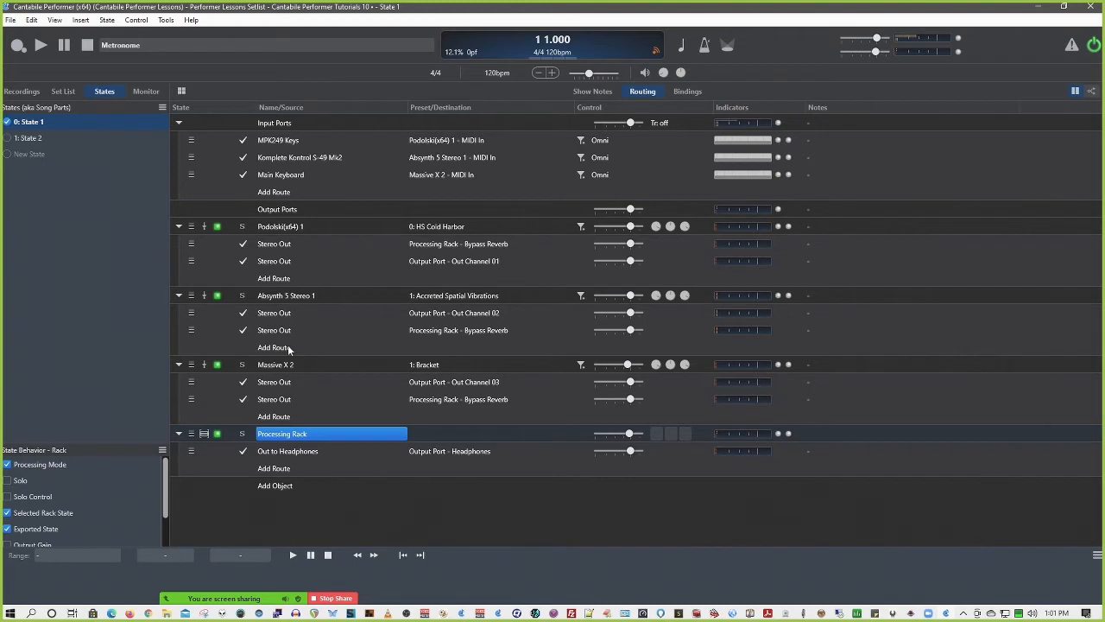
{"action": "double_click", "coordinate": [283, 297]}
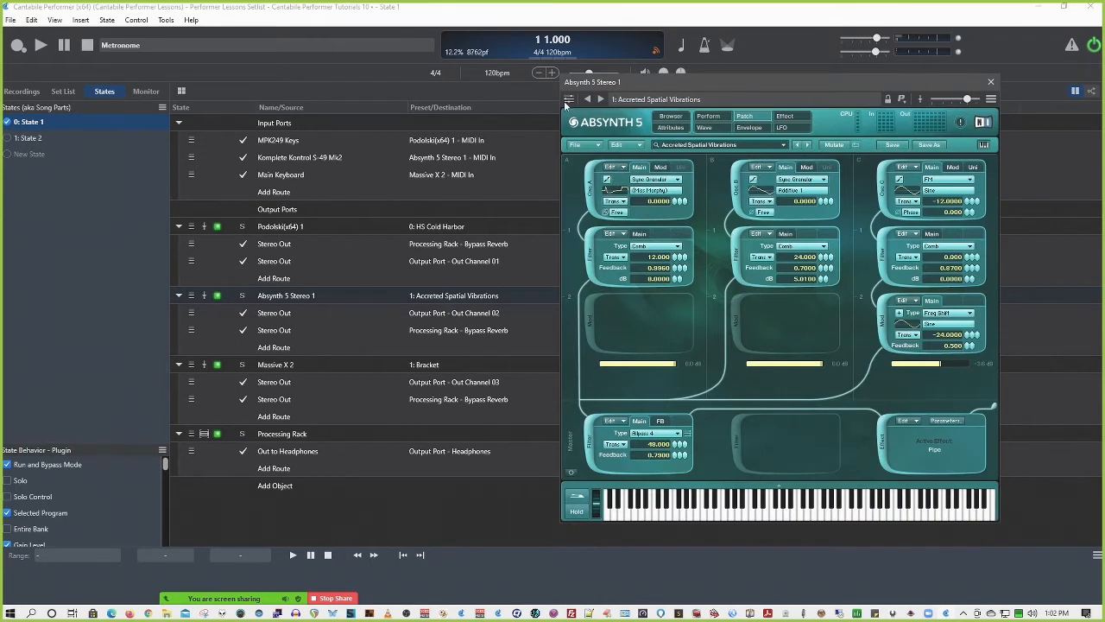
{"action": "left_click", "coordinate": [569, 101]}
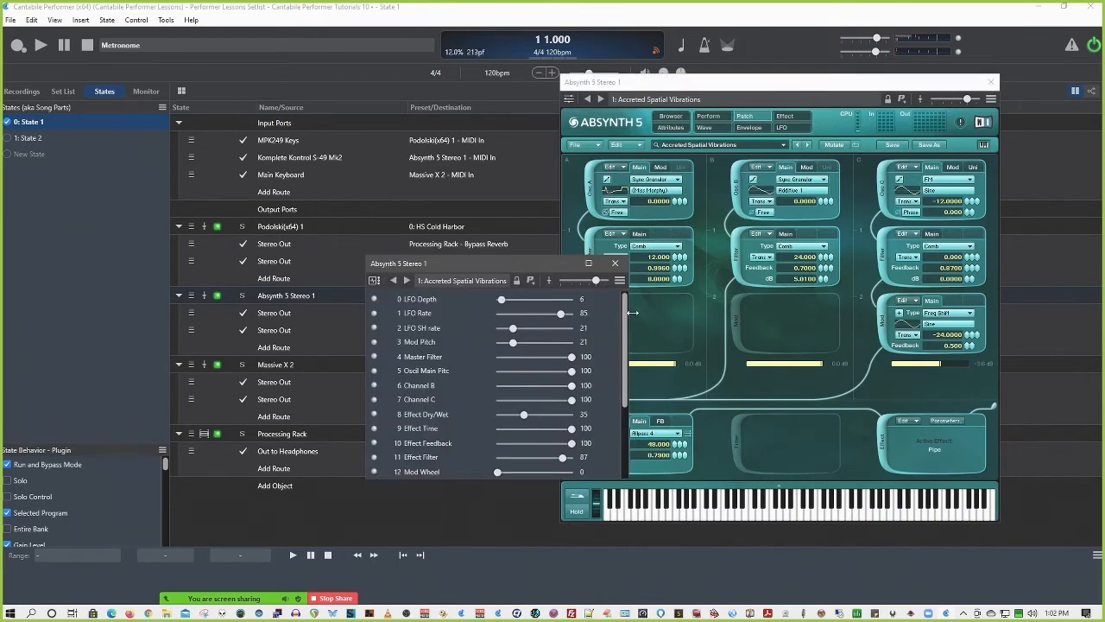
{"action": "mouse_move", "coordinate": [624, 315]}
{"action": "left_mouse_down"}
{"action": "mouse_move", "coordinate": [632, 414]}
{"action": "mouse_move", "coordinate": [615, 295]}
{"action": "left_mouse_up"}
{"action": "left_click", "coordinate": [615, 264]}
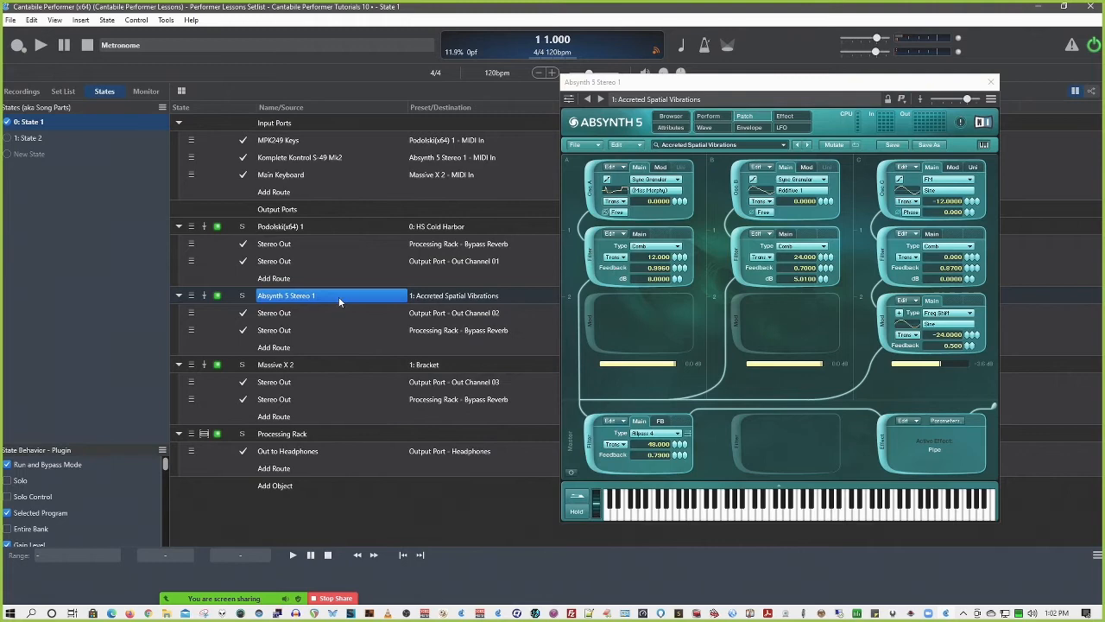
Open the Podolski plugin, look through its full parameter list, and examine the matching filter knobs
{"action": "double_click", "coordinate": [285, 228]}
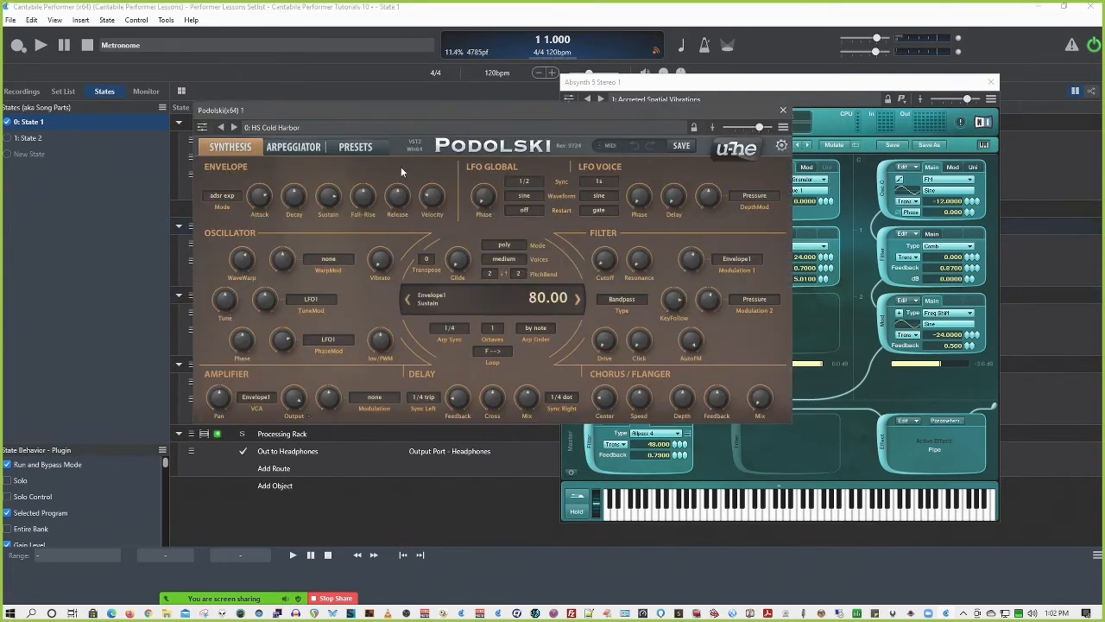
{"action": "left_click", "coordinate": [201, 127]}
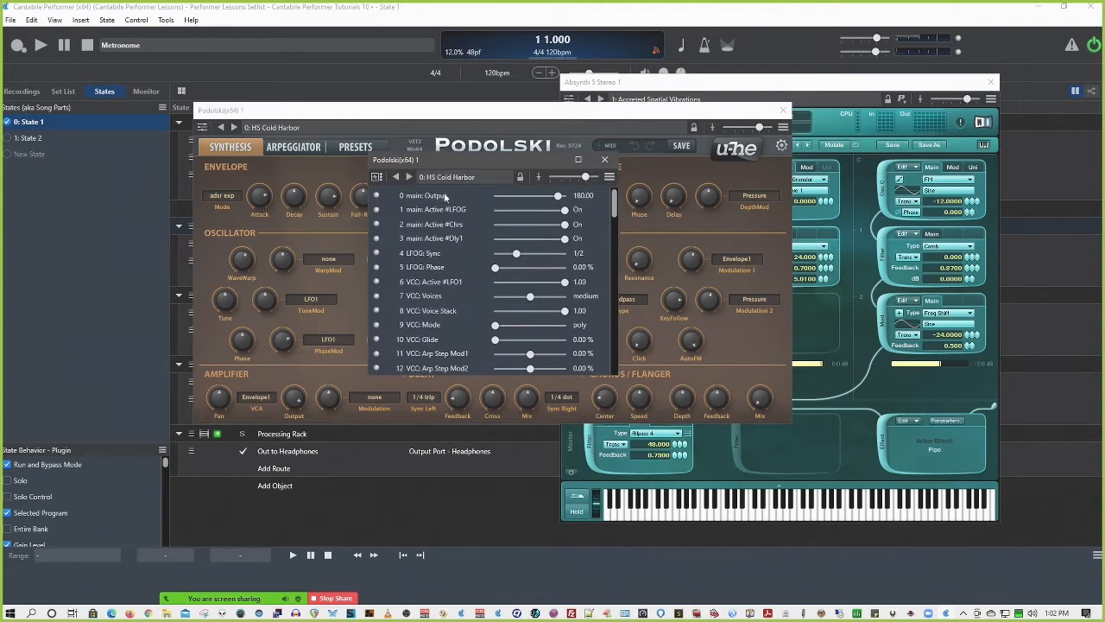
{"action": "left_click_drag", "start_coordinate": [616, 210], "coordinate": [621, 373]}
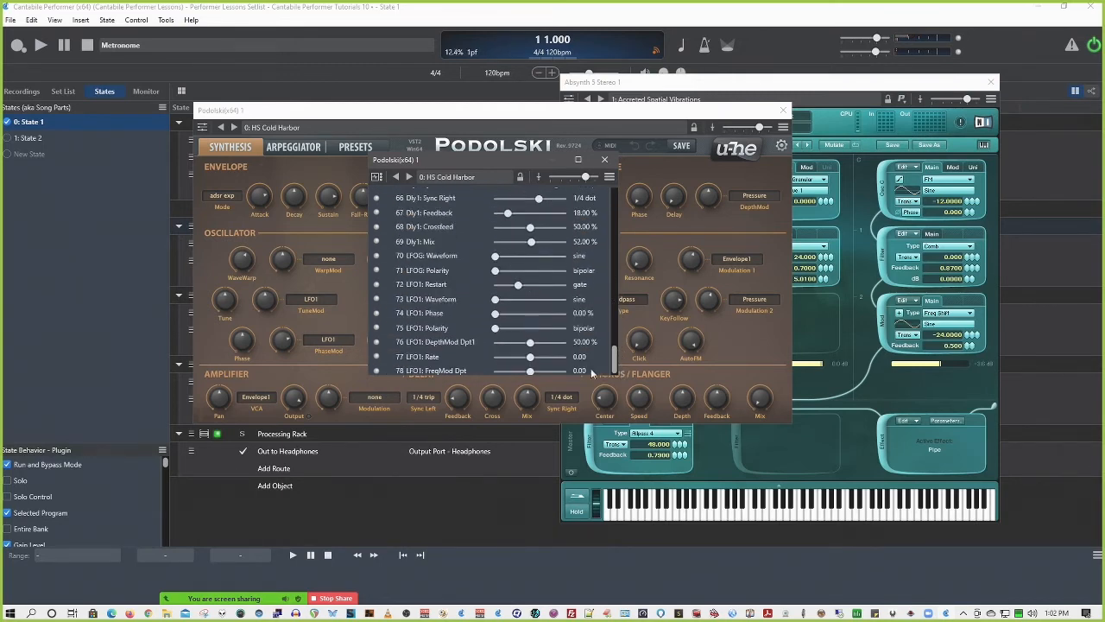
{"action": "left_click", "coordinate": [605, 159]}
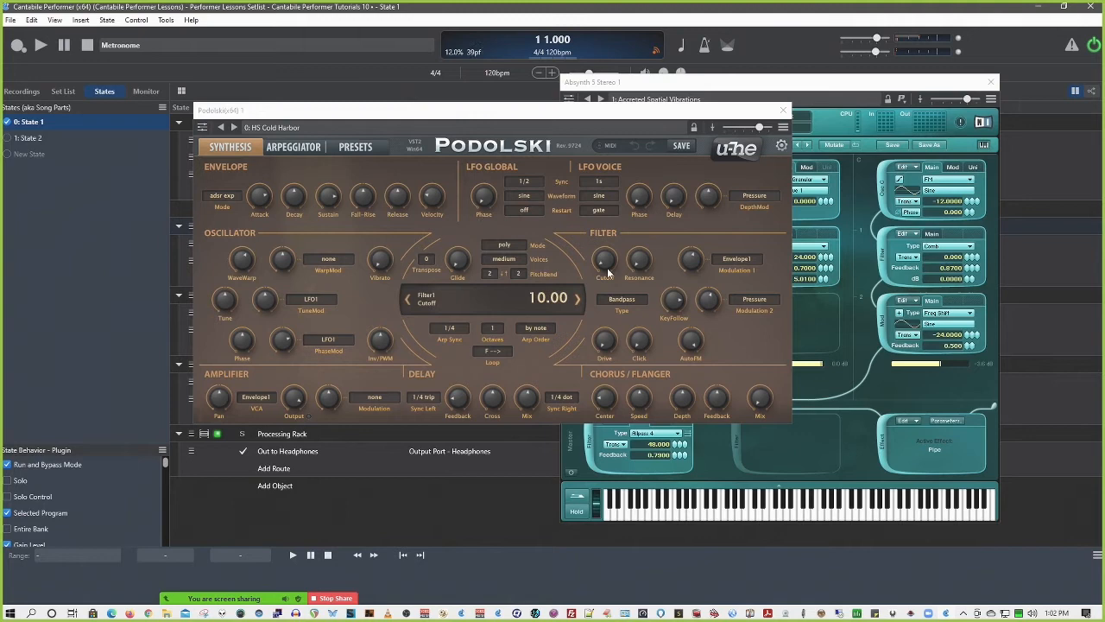
{"action": "mouse_move", "coordinate": [612, 345]}
{"action": "left_mouse_down"}
{"action": "mouse_move", "coordinate": [610, 333]}
{"action": "mouse_move", "coordinate": [609, 344]}
{"action": "left_mouse_up"}
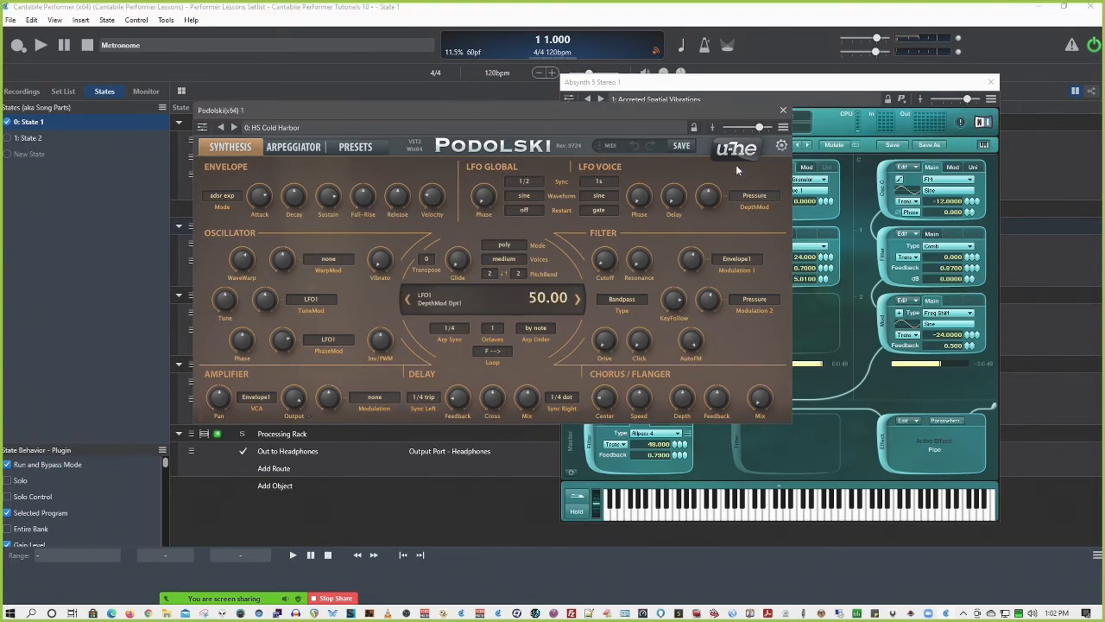
Preview a learned binding from Controller 21 to Podolski's VCF0: Drive parameter, cancel it, and close the plugin
{"action": "left_click", "coordinate": [783, 127]}
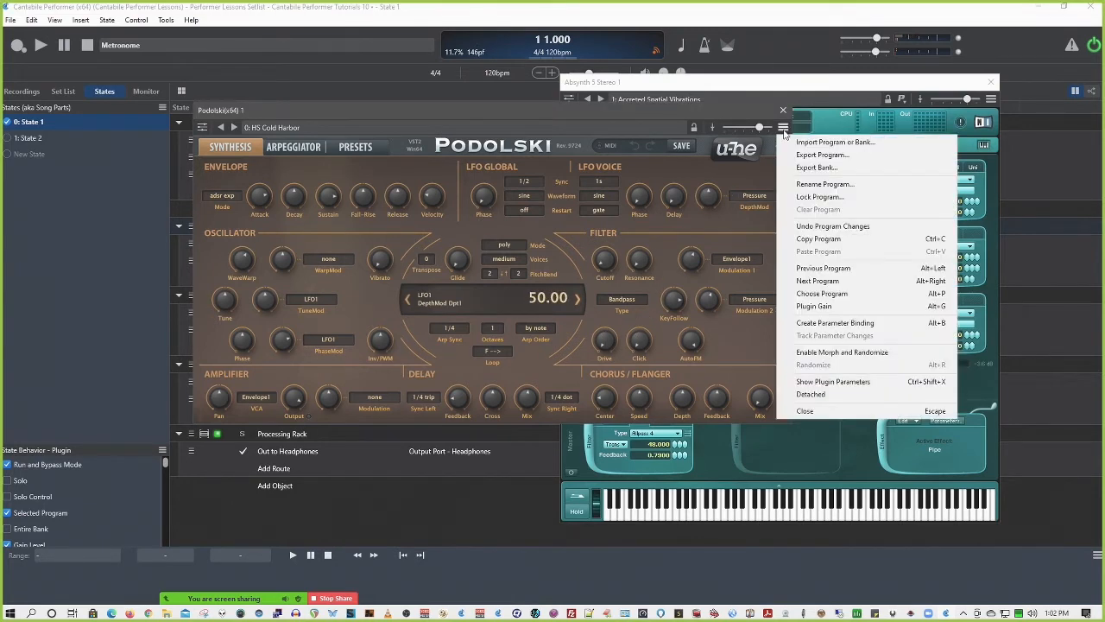
{"action": "left_click", "coordinate": [827, 322]}
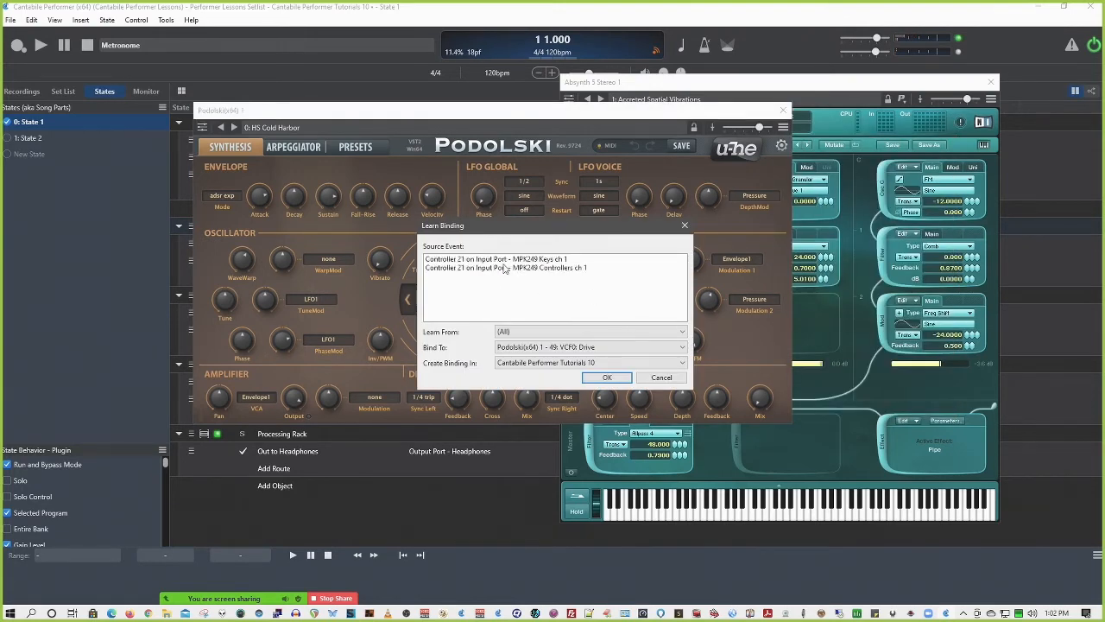
{"action": "left_click", "coordinate": [582, 347]}
{"action": "left_click", "coordinate": [583, 349]}
{"action": "left_click", "coordinate": [661, 378]}
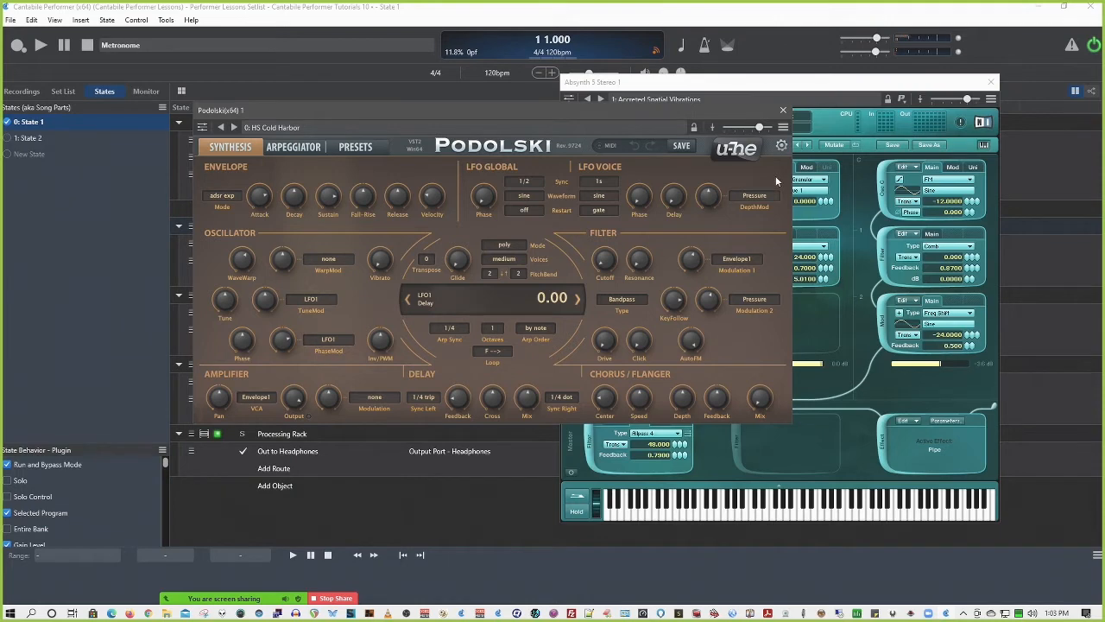
{"action": "left_click", "coordinate": [783, 110]}
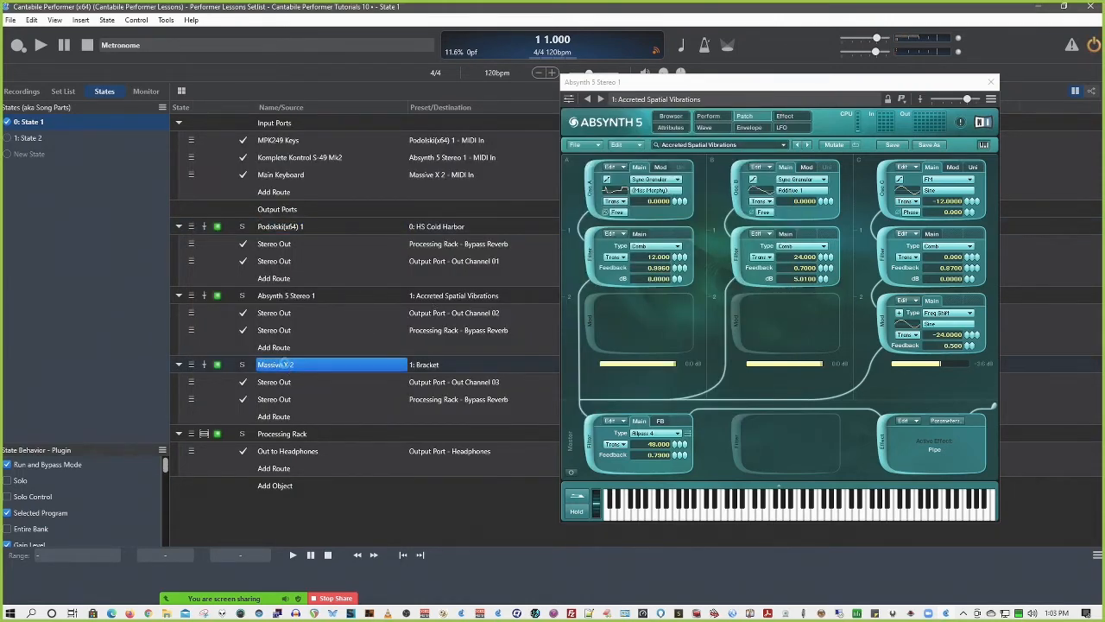
Open the Massive X 2 plugin, look through its parameter list, and close both the Massive X 2 and Absynth 5 windows
{"action": "double_click", "coordinate": [285, 365]}
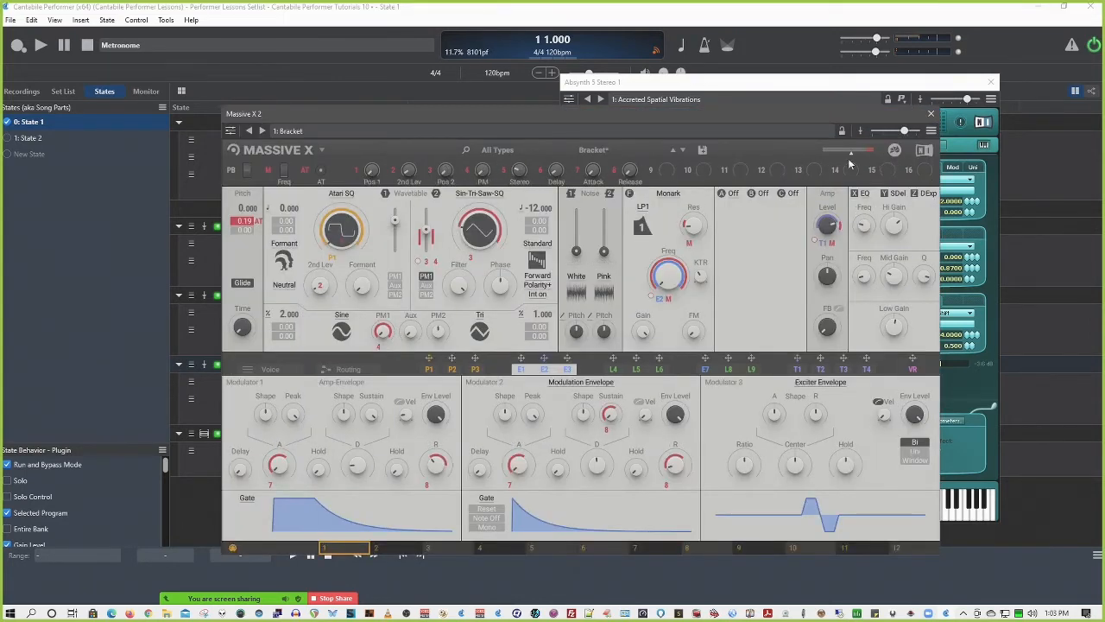
{"action": "left_click", "coordinate": [229, 131]}
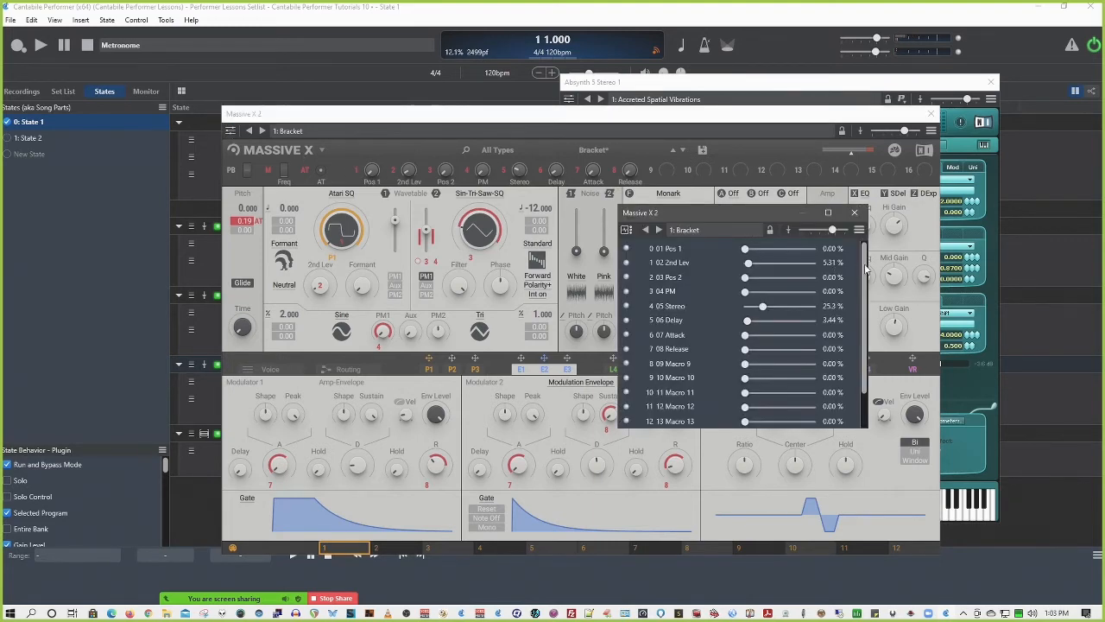
{"action": "scroll", "coordinate": [825, 257], "scroll_direction": "down", "scroll_amount": 1}
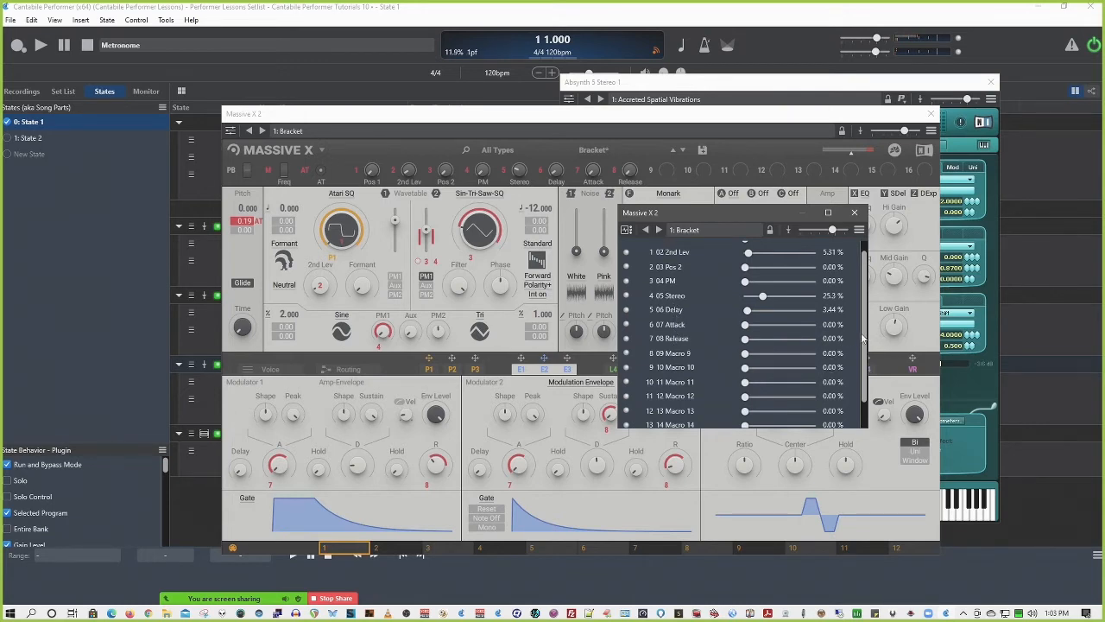
{"action": "scroll", "coordinate": [863, 339], "scroll_direction": "down", "scroll_amount": 2}
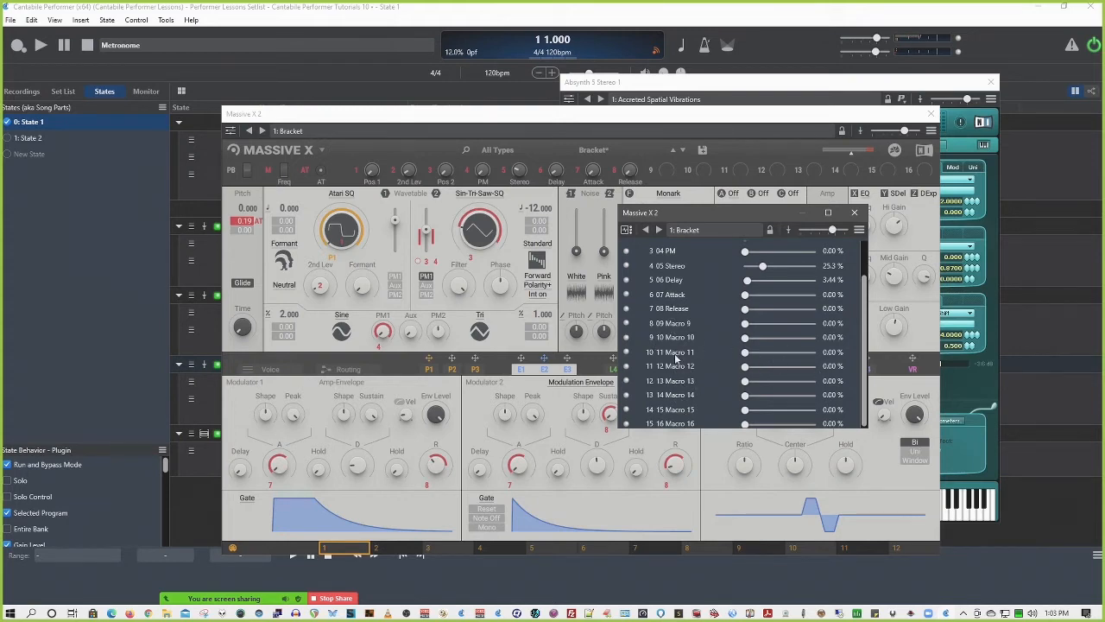
{"action": "scroll", "coordinate": [700, 347], "scroll_direction": "up", "scroll_amount": 1}
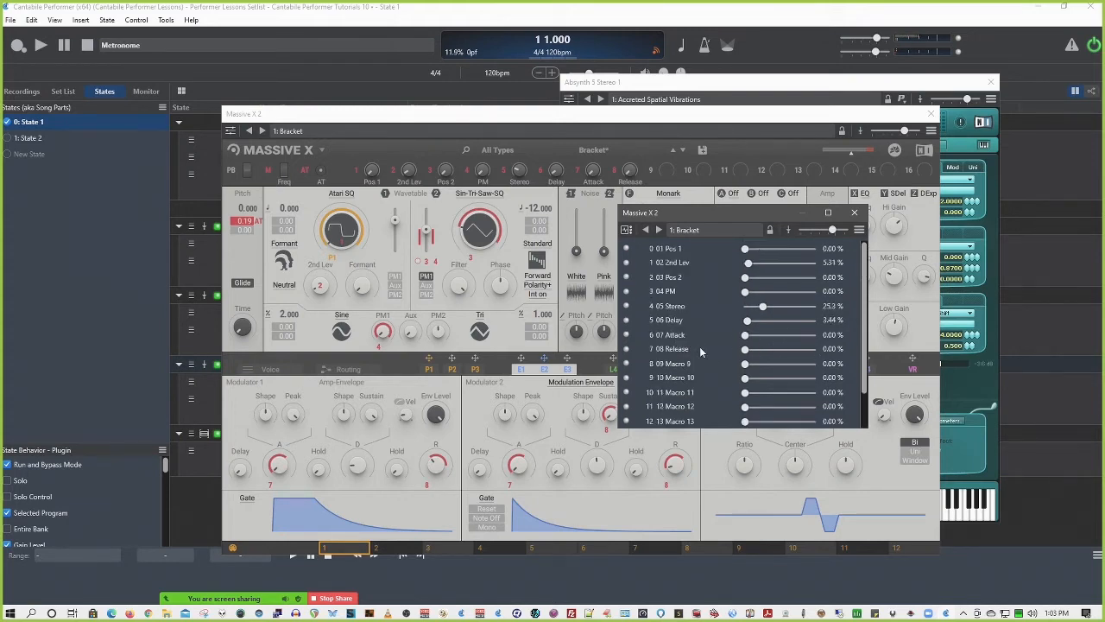
{"action": "left_click", "coordinate": [857, 213]}
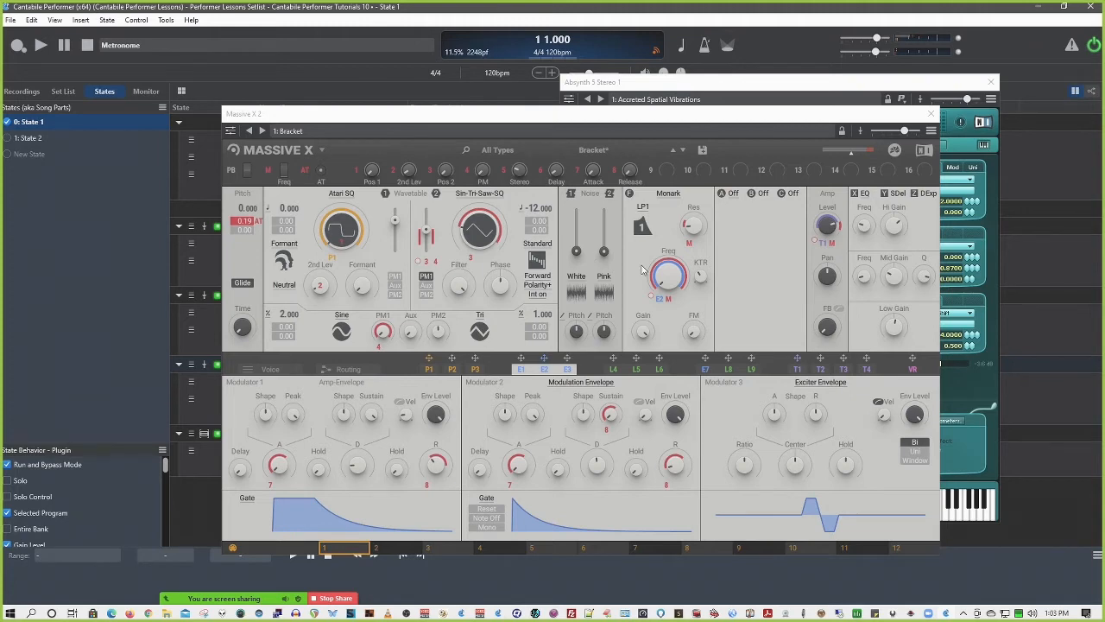
{"action": "mouse_move", "coordinate": [661, 272]}
{"action": "left_click", "coordinate": [932, 114]}
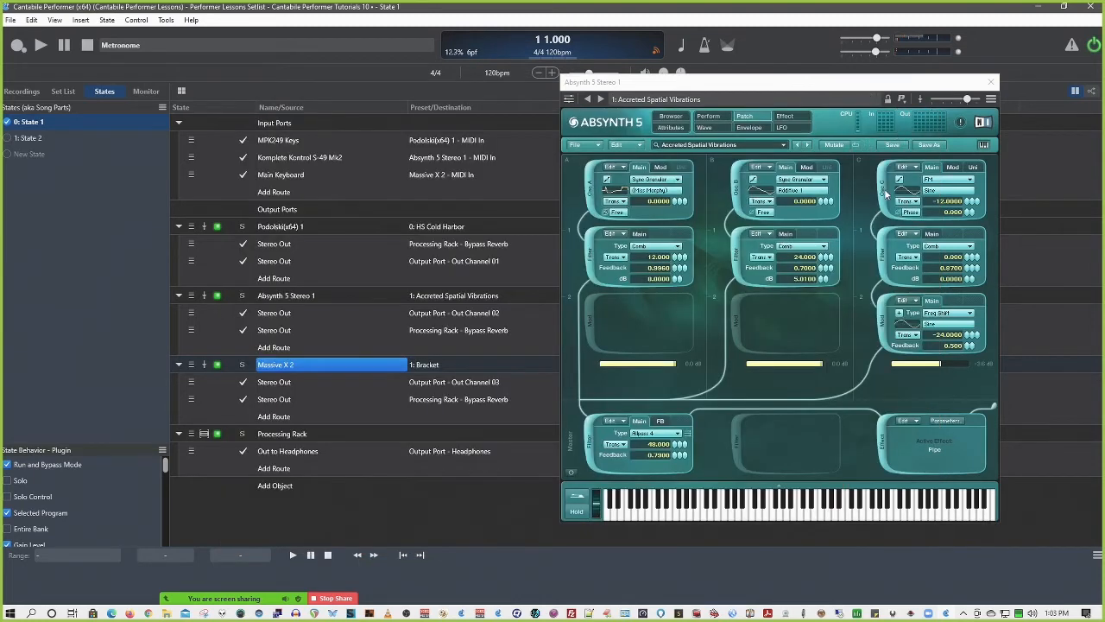
{"action": "left_click", "coordinate": [991, 82]}
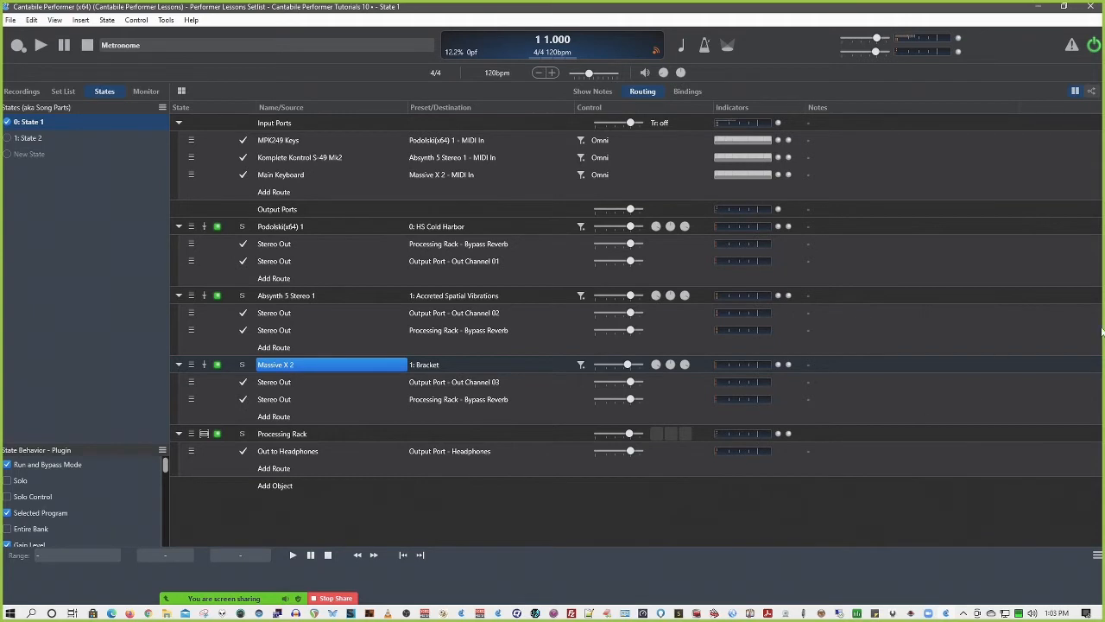
Bring the Zoom meeting window onto the main screen and move it back off
{"action": "left_click_drag", "start_coordinate": [1104, 224], "coordinate": [562, 144]}
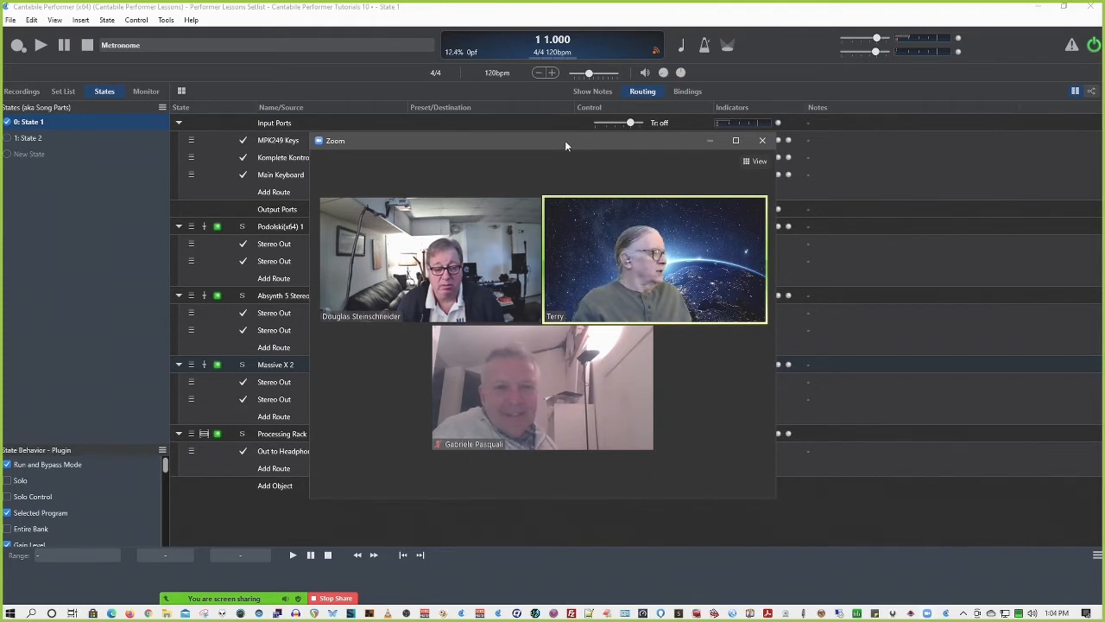
{"action": "left_click_drag", "start_coordinate": [566, 145], "coordinate": [1104, 145]}
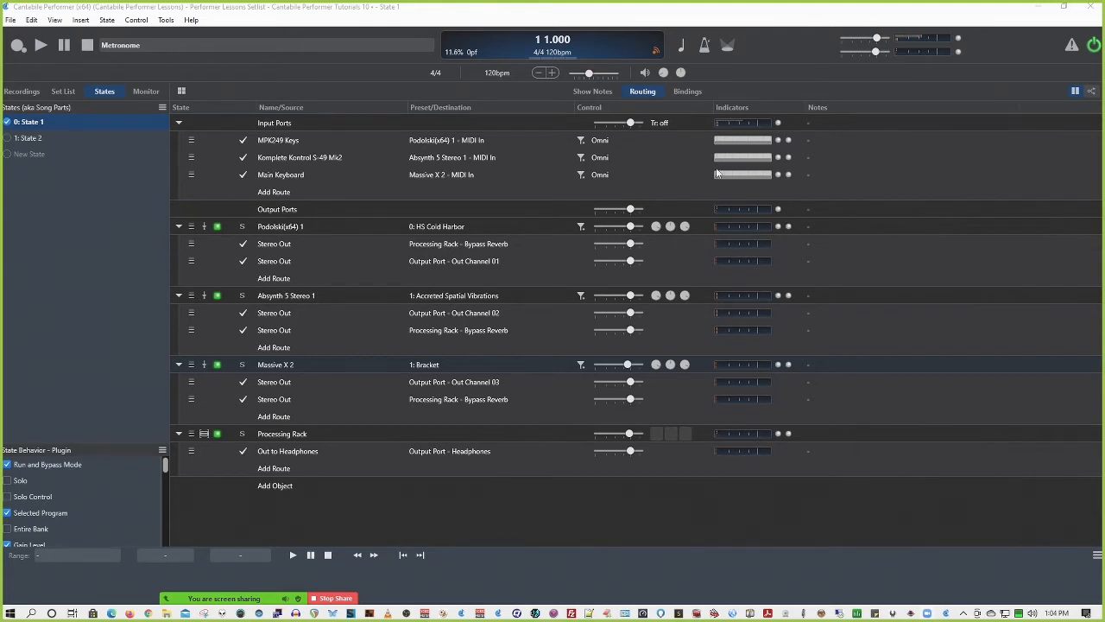
Show the song's bindings, start a new one, and look through the full list of available sources
{"action": "left_click", "coordinate": [695, 92]}
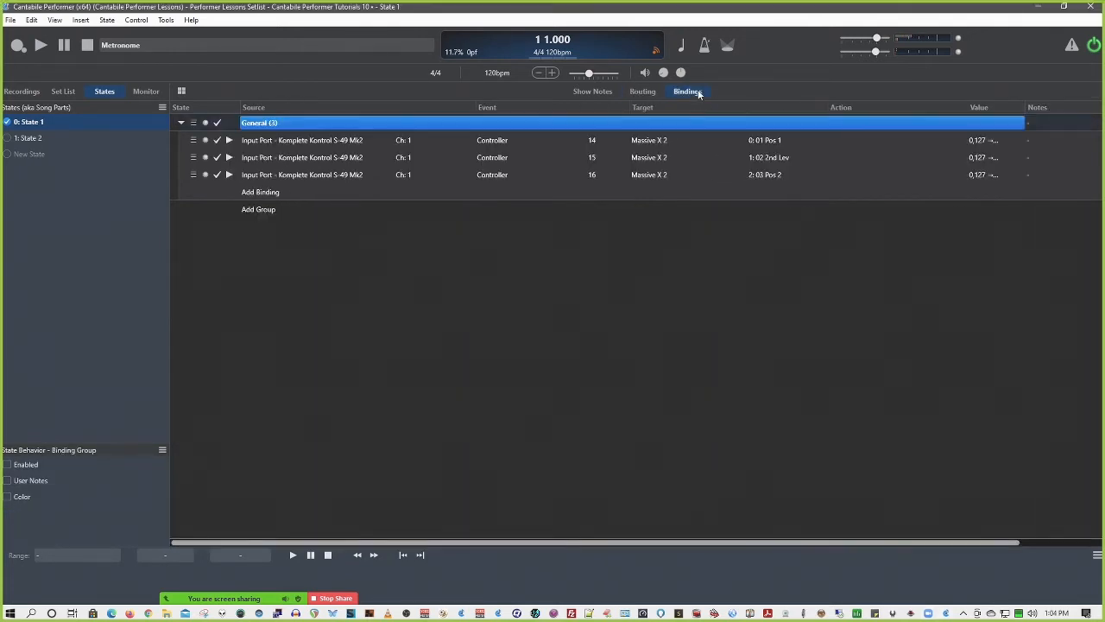
{"action": "left_click", "coordinate": [275, 192]}
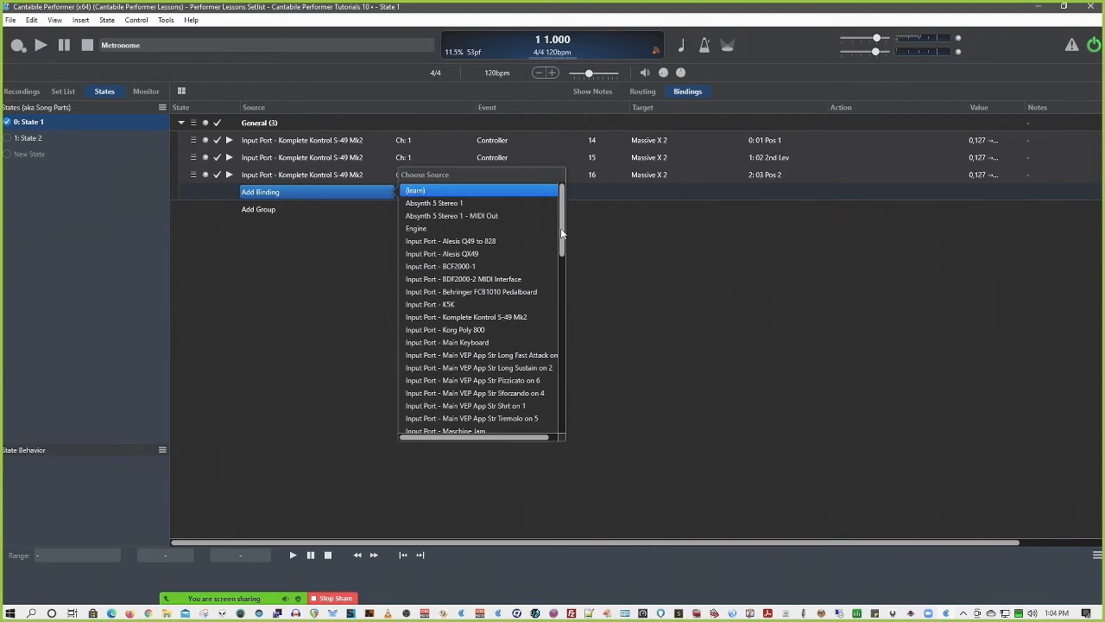
{"action": "left_click_drag", "start_coordinate": [562, 233], "coordinate": [581, 334]}
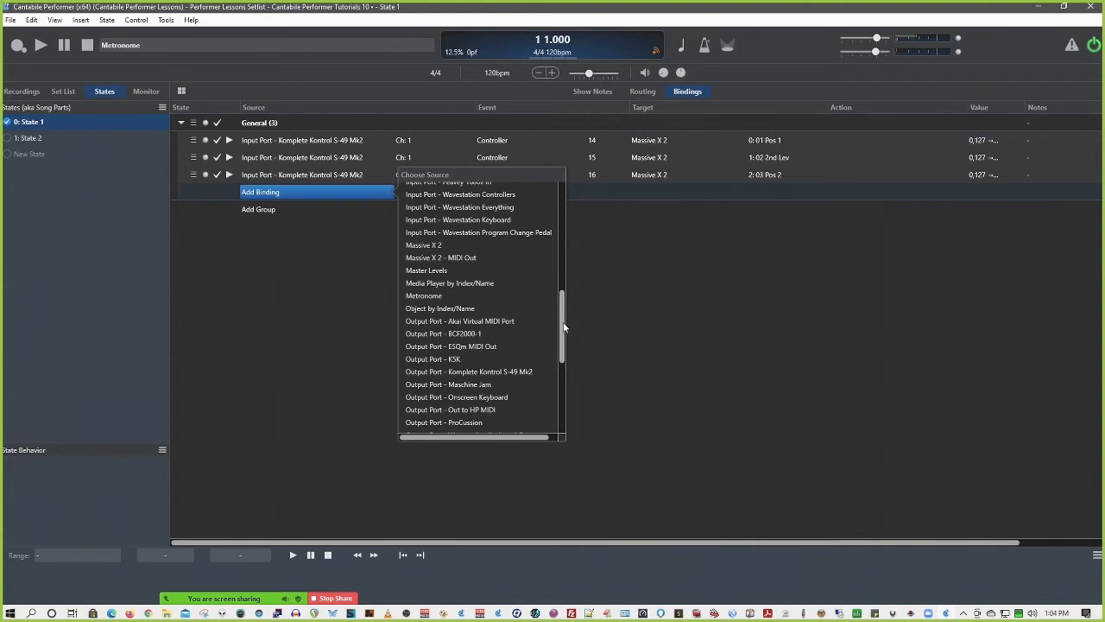
{"action": "mouse_move", "coordinate": [564, 327]}
{"action": "left_mouse_down"}
{"action": "mouse_move", "coordinate": [561, 399]}
{"action": "mouse_move", "coordinate": [564, 336]}
{"action": "left_mouse_up"}
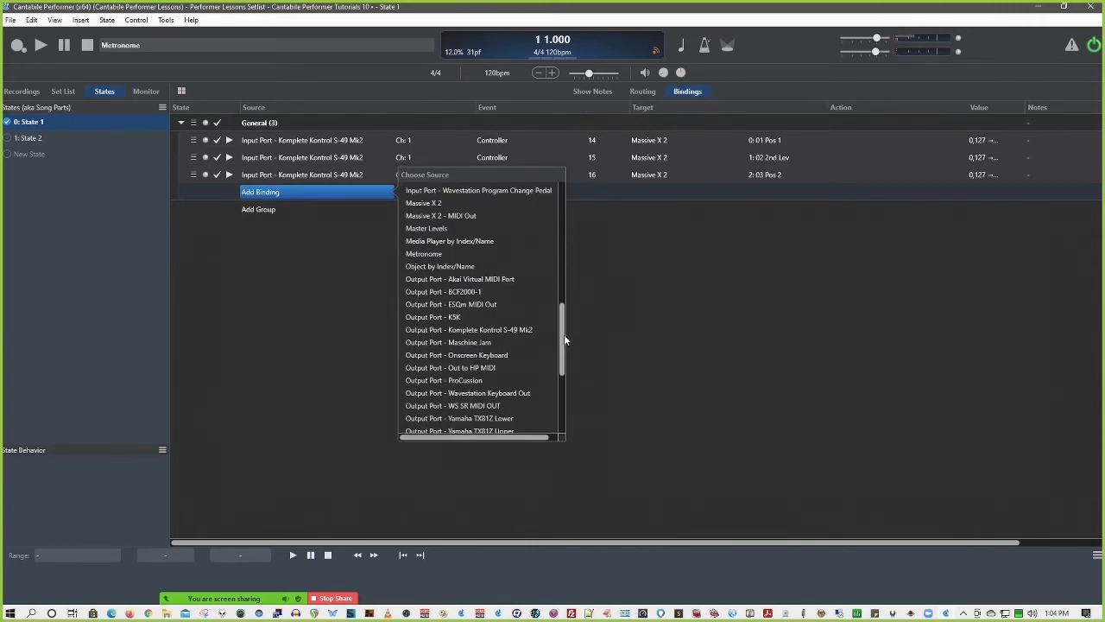
{"action": "left_click_drag", "start_coordinate": [564, 339], "coordinate": [562, 356]}
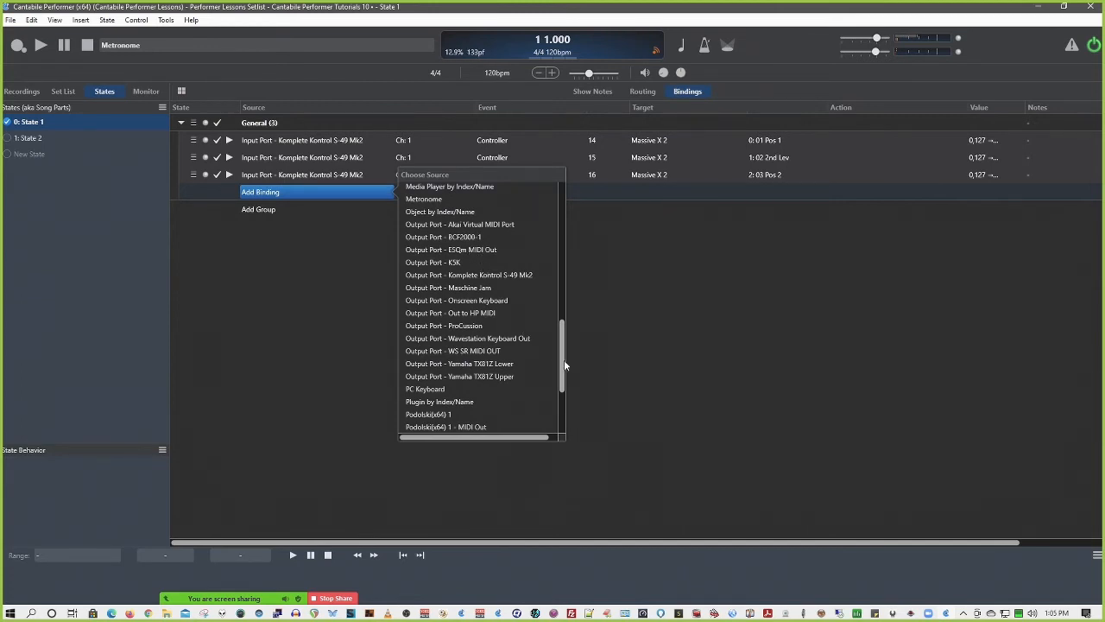
{"action": "left_click_drag", "start_coordinate": [563, 367], "coordinate": [564, 408]}
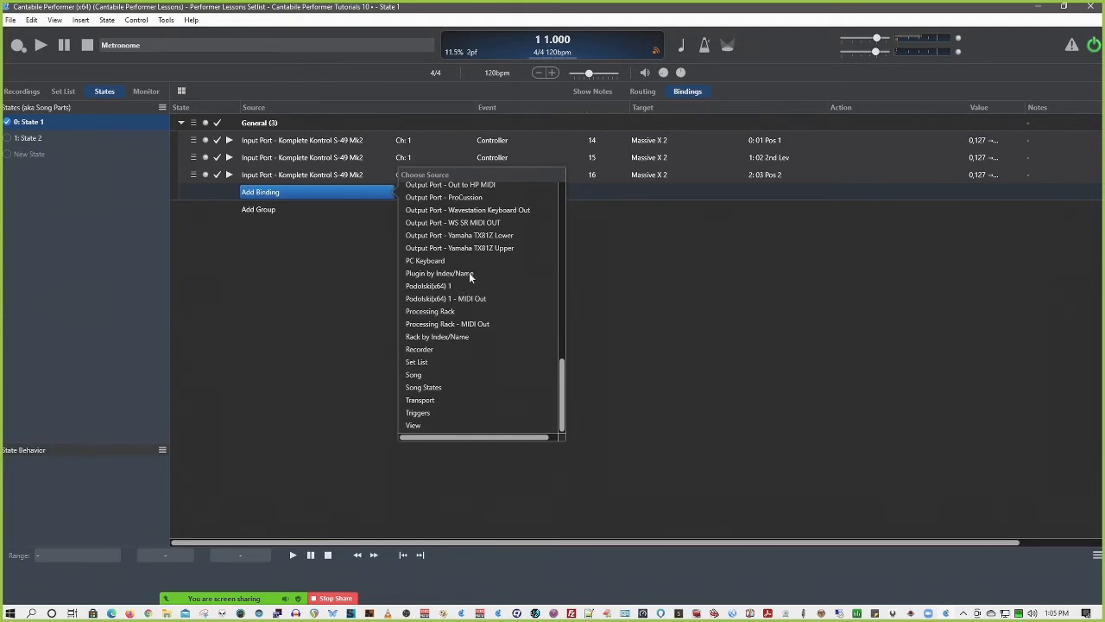
Recheck the plugin and rack entries among the binding sources, dismiss the list, and return to the routing view
{"action": "scroll", "coordinate": [480, 293], "scroll_direction": "up", "scroll_amount": 10}
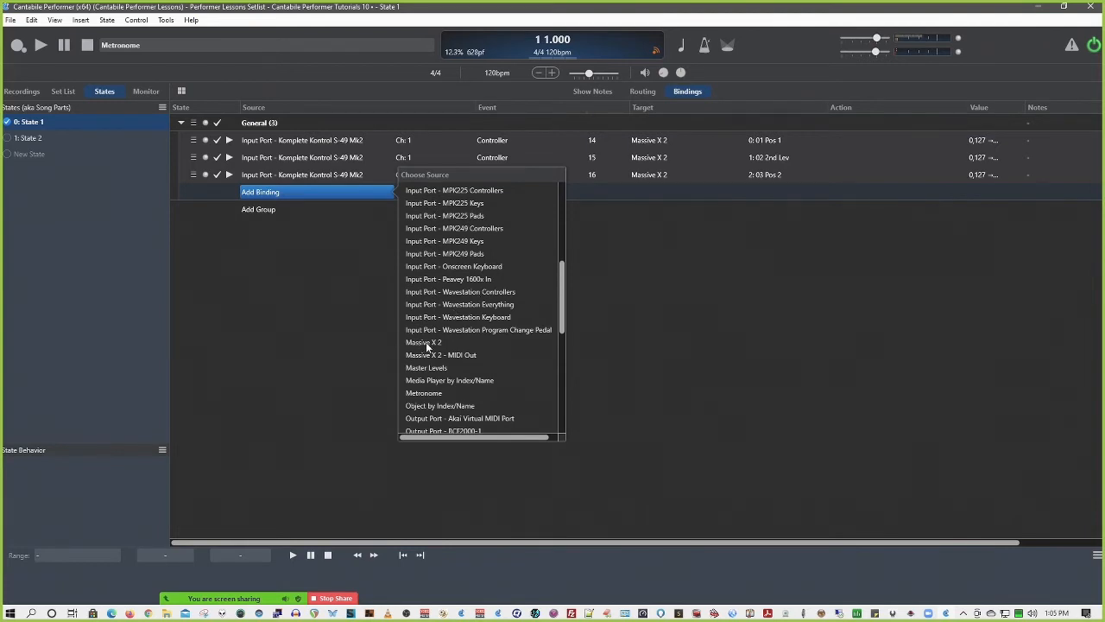
{"action": "scroll", "coordinate": [429, 378], "scroll_direction": "down", "scroll_amount": 2}
{"action": "scroll", "coordinate": [429, 378], "scroll_direction": "down", "scroll_amount": 4}
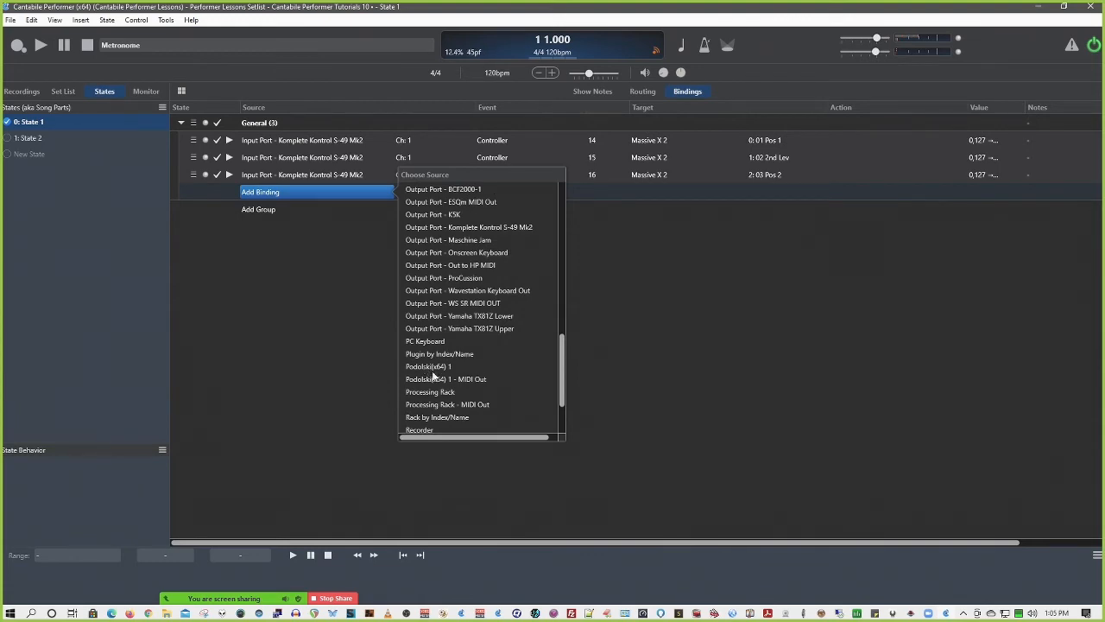
{"action": "scroll", "coordinate": [433, 374], "scroll_direction": "up", "scroll_amount": 10}
{"action": "scroll", "coordinate": [444, 310], "scroll_direction": "down", "scroll_amount": 8}
{"action": "scroll", "coordinate": [444, 309], "scroll_direction": "down", "scroll_amount": 5}
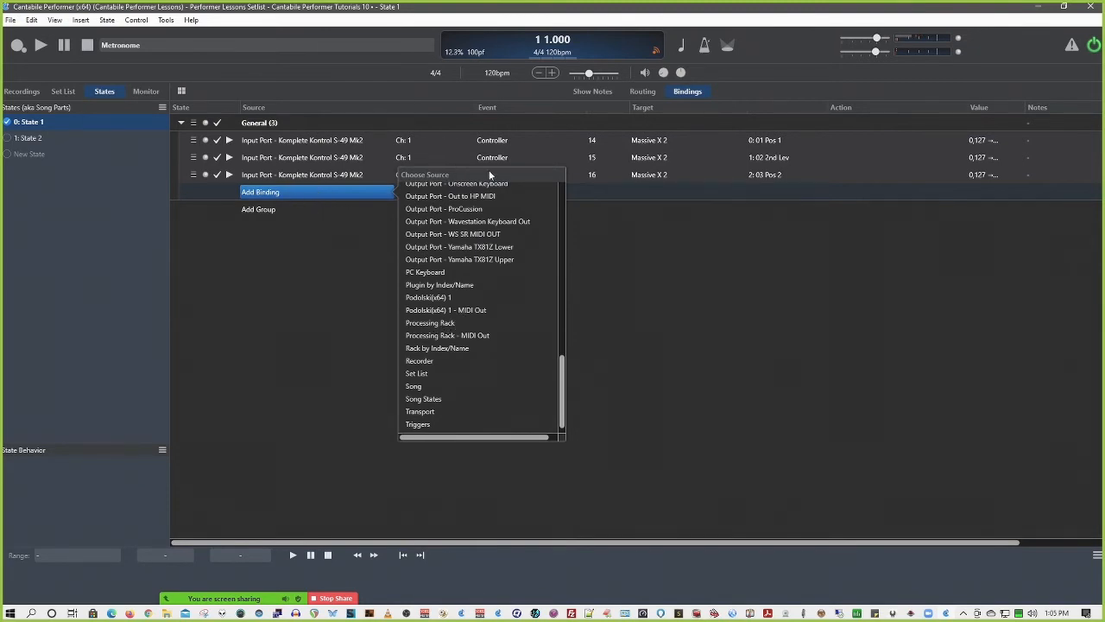
{"action": "left_click", "coordinate": [359, 241]}
{"action": "left_click", "coordinate": [644, 92]}
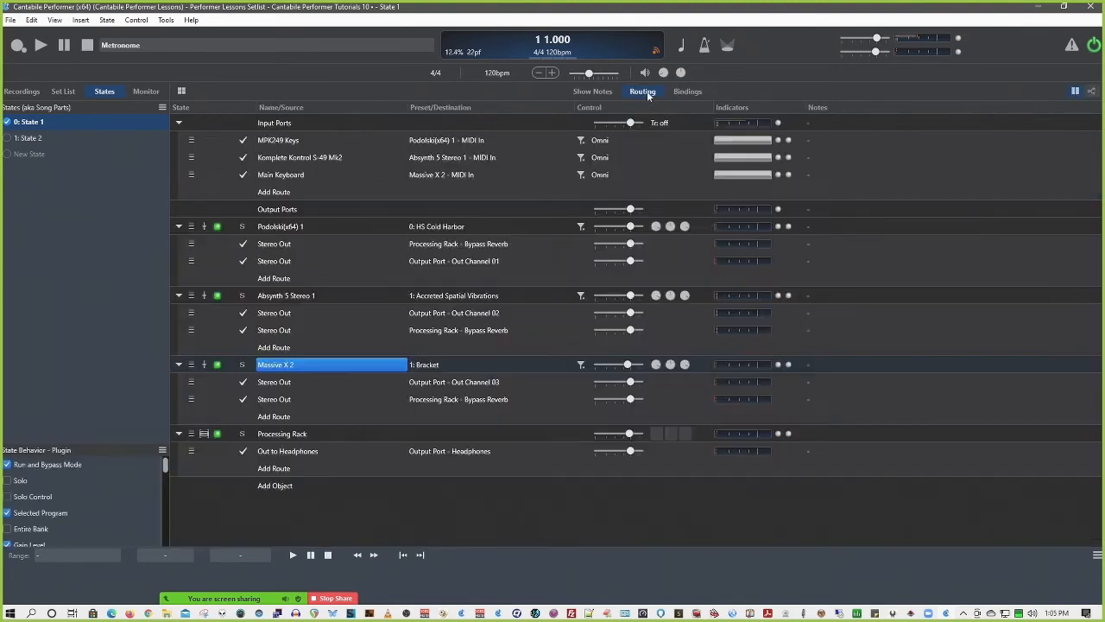
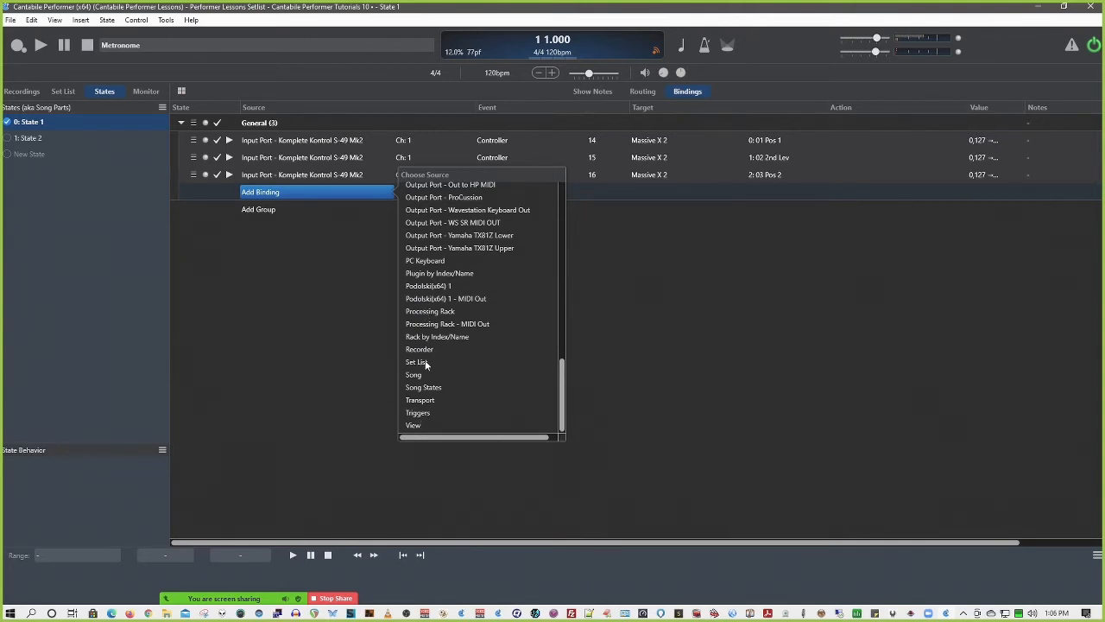
Add a song binding with Set List as its source and look through the events it offers
{"action": "left_click", "coordinate": [424, 362]}
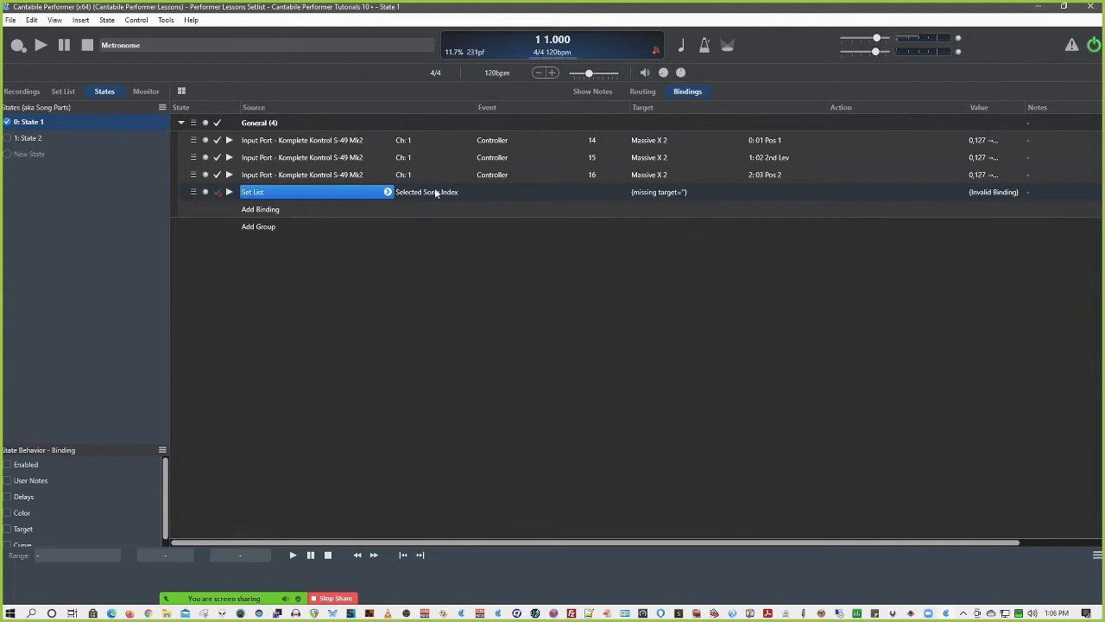
{"action": "left_click", "coordinate": [433, 194]}
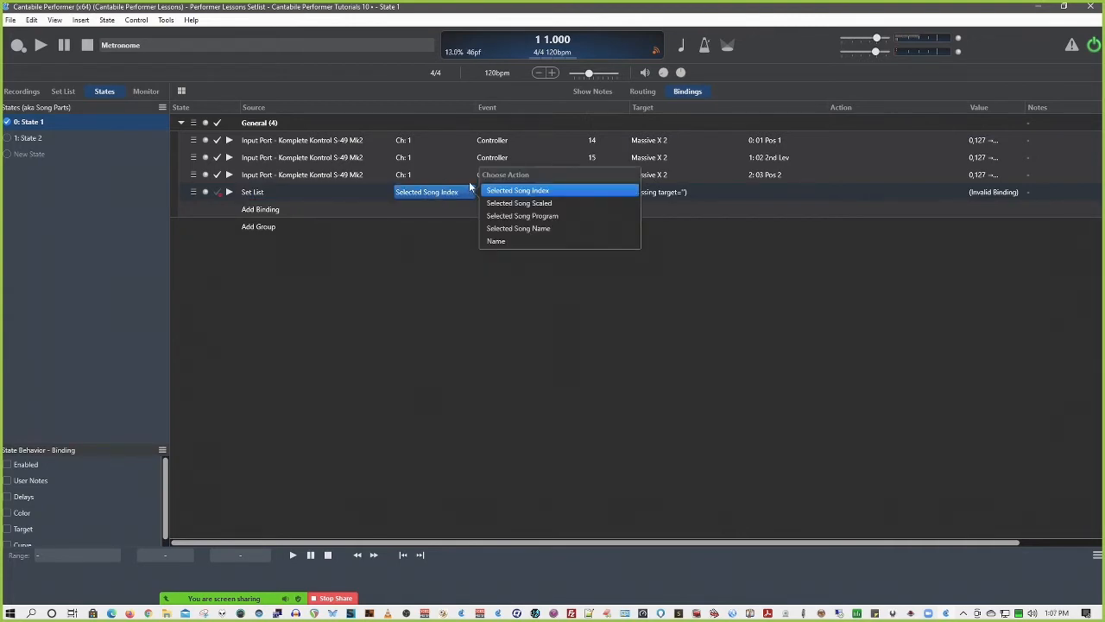
{"action": "left_click", "coordinate": [445, 294]}
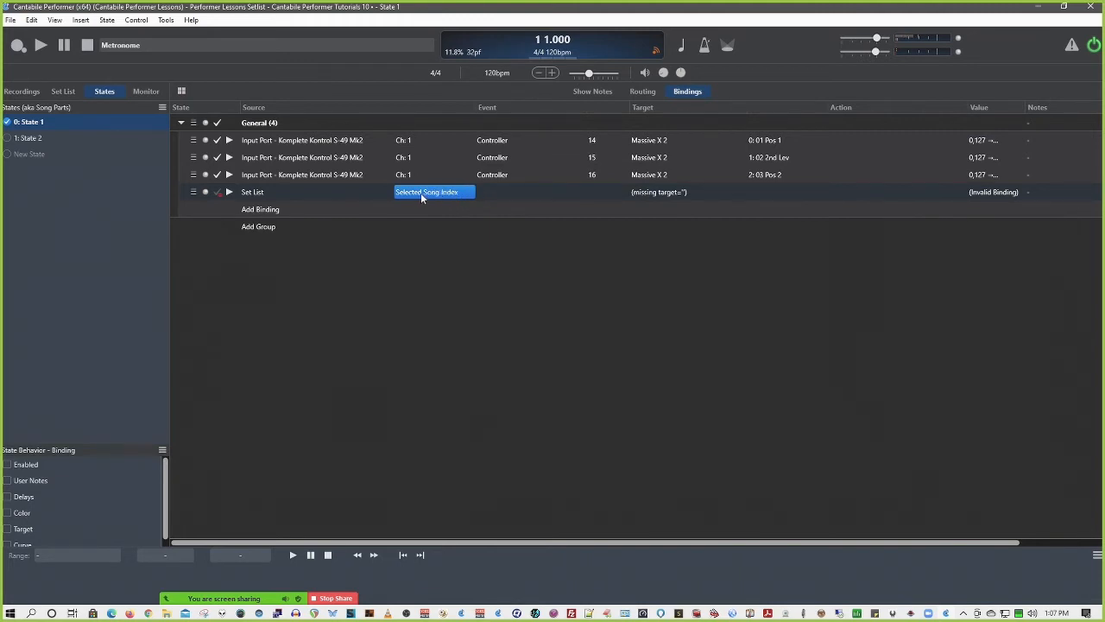
Look through the targets available to the Set List binding and set its event to Selected Song Name
{"action": "left_click", "coordinate": [663, 192]}
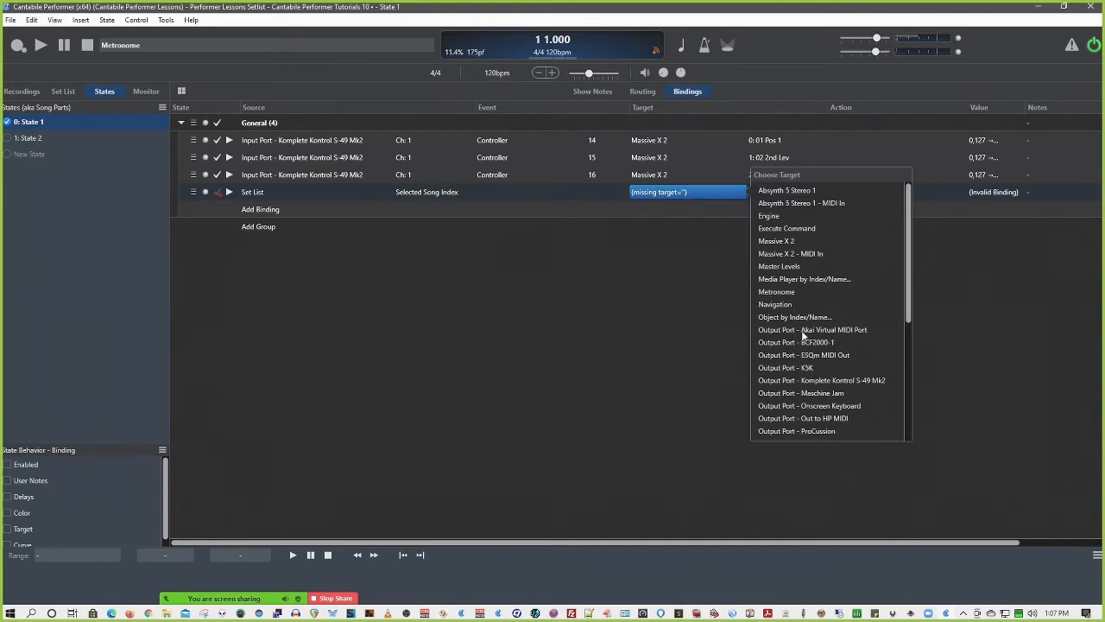
{"action": "scroll", "coordinate": [803, 335], "scroll_direction": "down", "scroll_amount": 5}
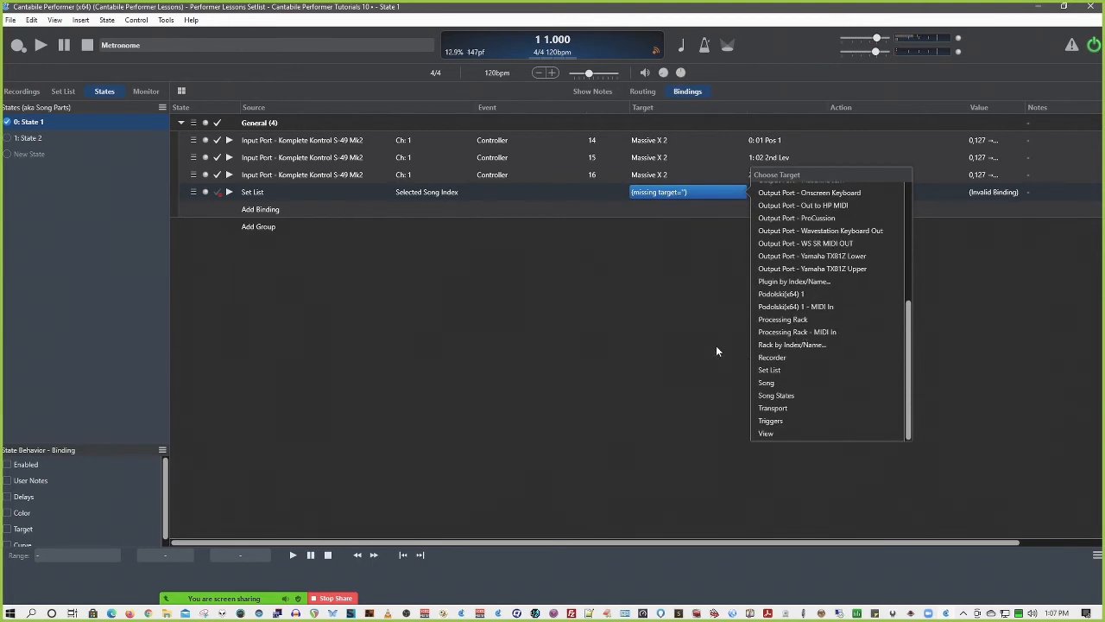
{"action": "scroll", "coordinate": [785, 363], "scroll_direction": "up", "scroll_amount": 5}
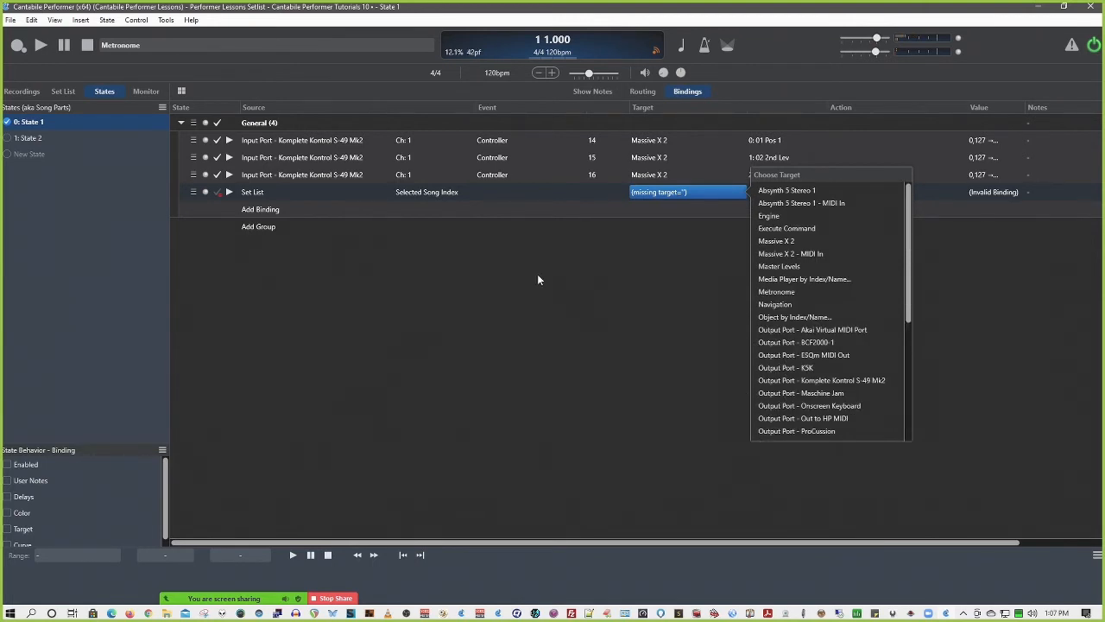
{"action": "left_click", "coordinate": [538, 276]}
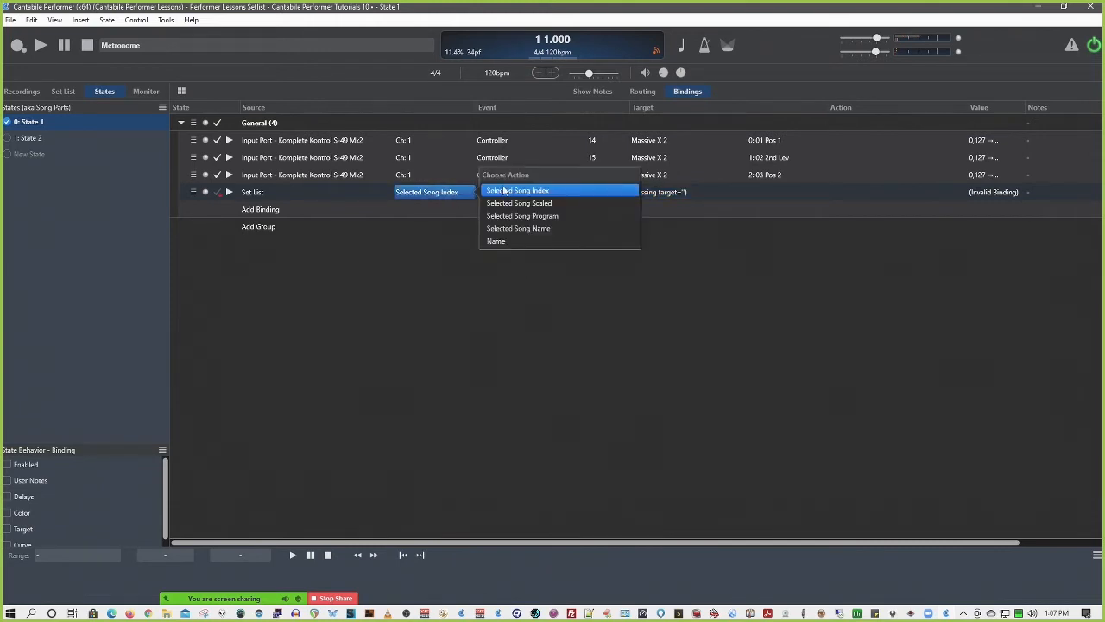
{"action": "left_click", "coordinate": [537, 229]}
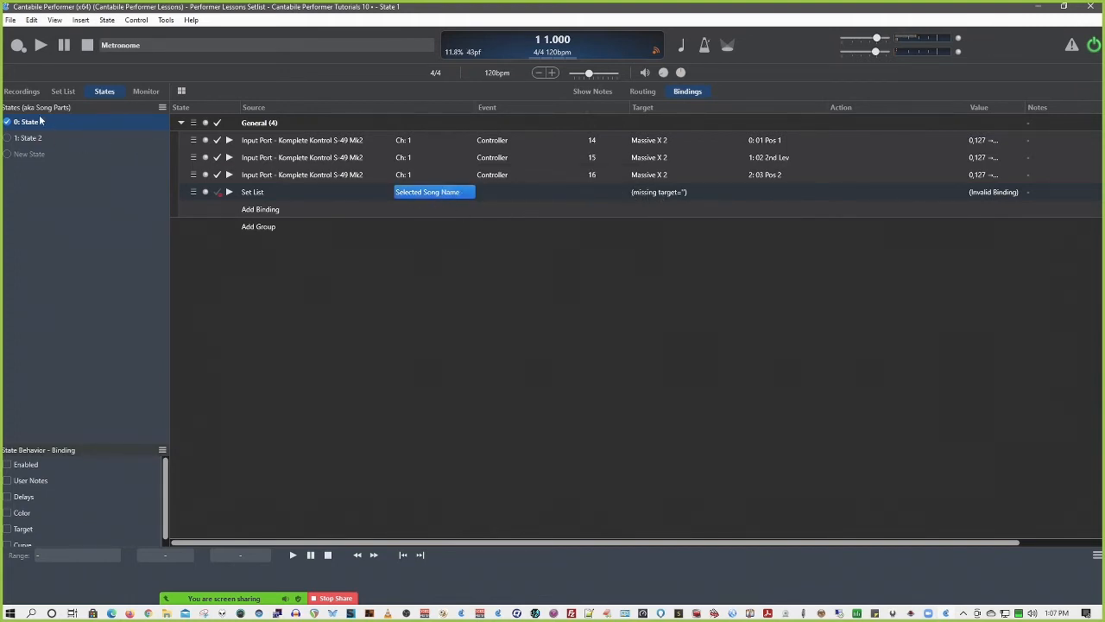
Change the new binding's source to Recorder and review its assignable events
{"action": "left_click", "coordinate": [262, 192]}
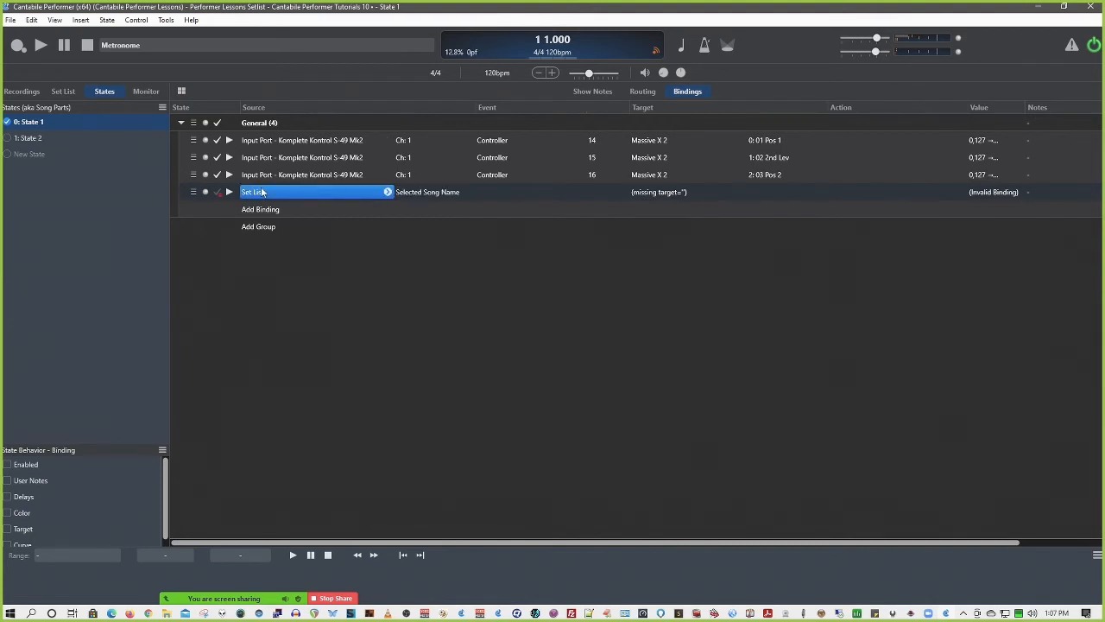
{"action": "left_click", "coordinate": [387, 192]}
{"action": "scroll", "coordinate": [443, 278], "scroll_direction": "down", "scroll_amount": 2}
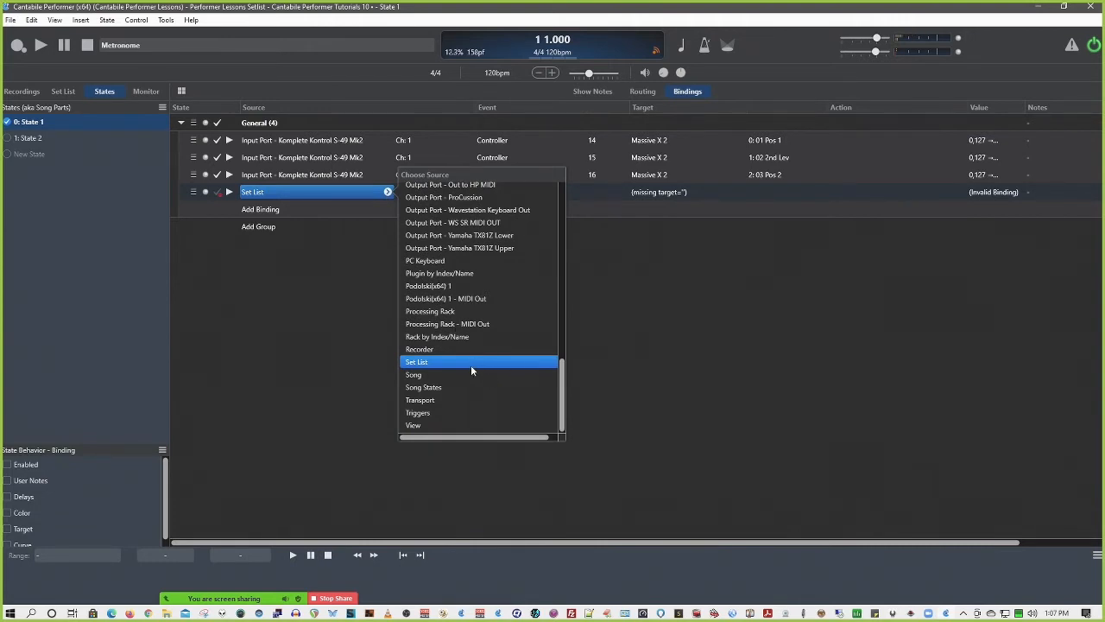
{"action": "left_click", "coordinate": [452, 348]}
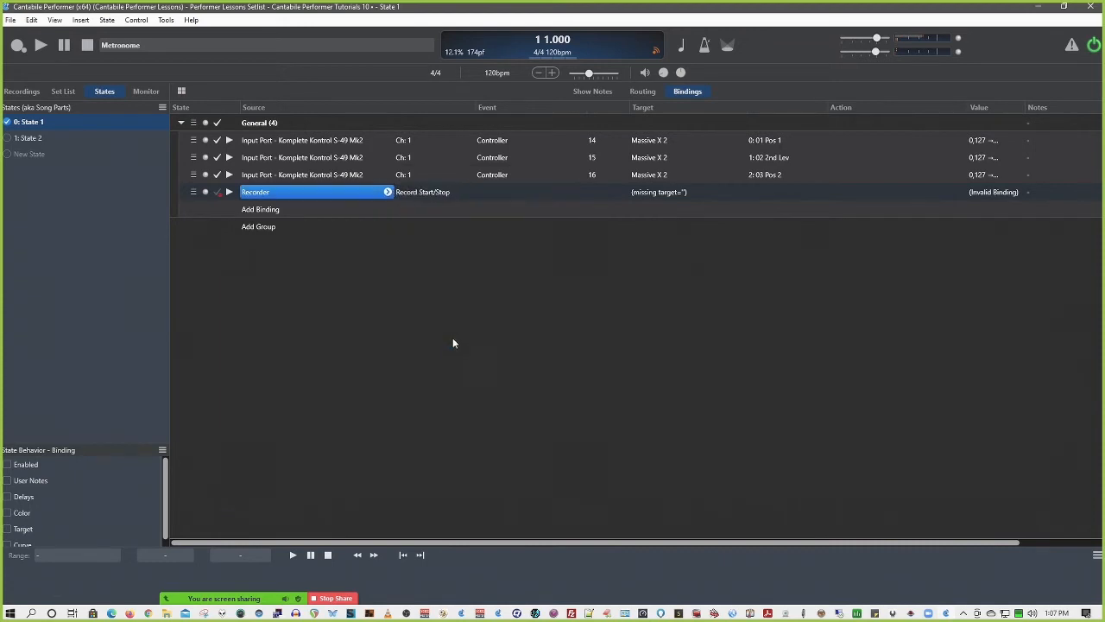
{"action": "left_click", "coordinate": [420, 192]}
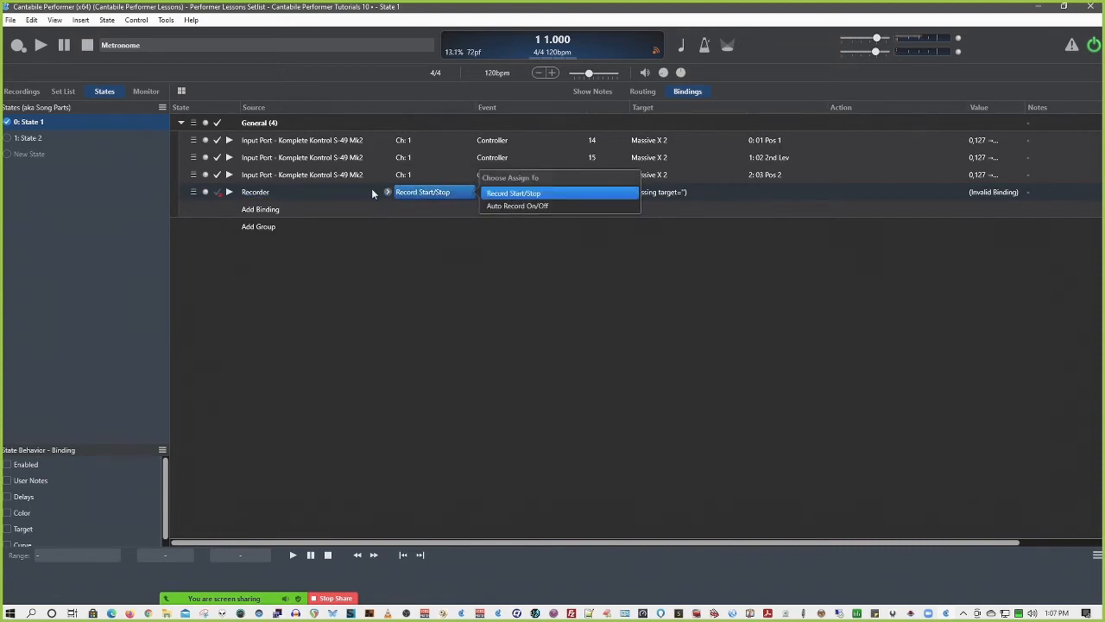
{"action": "left_click", "coordinate": [269, 193]}
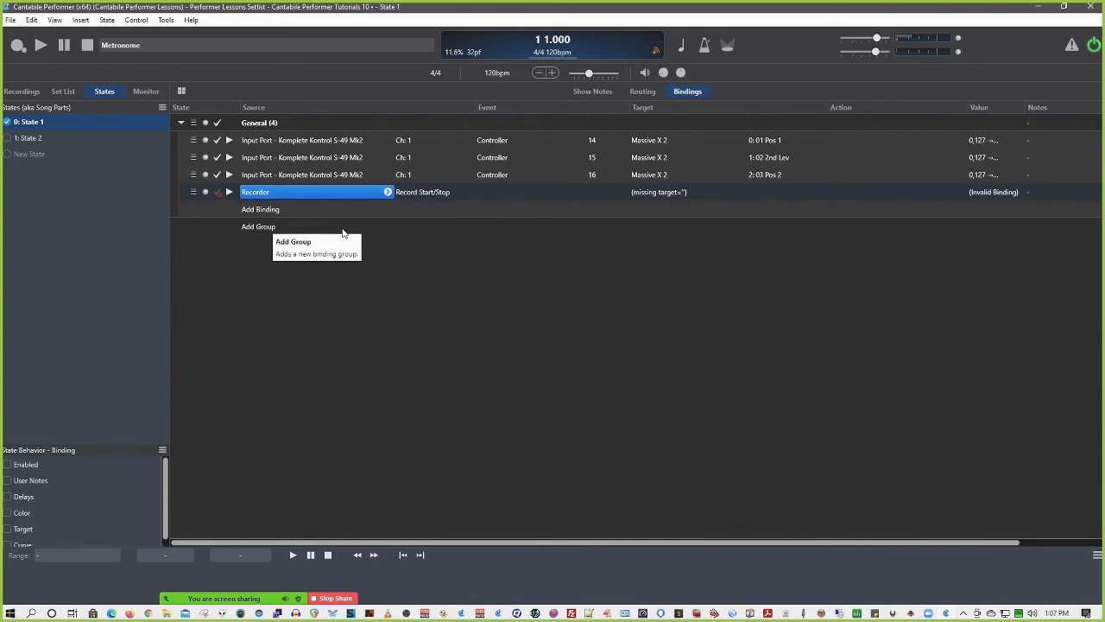
Examine the full list of targets available to the Recorder binding, then dismiss it without choosing one
{"action": "left_click", "coordinate": [662, 193]}
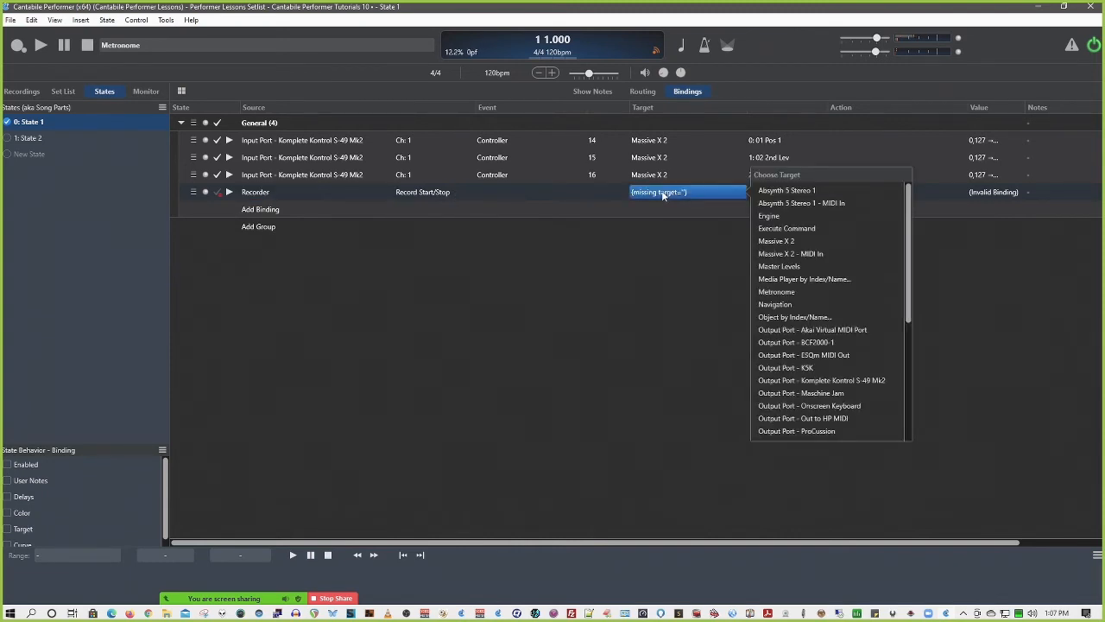
{"action": "left_click", "coordinate": [678, 282]}
{"action": "left_click", "coordinate": [732, 196]}
{"action": "scroll", "coordinate": [786, 304], "scroll_direction": "down", "scroll_amount": 2}
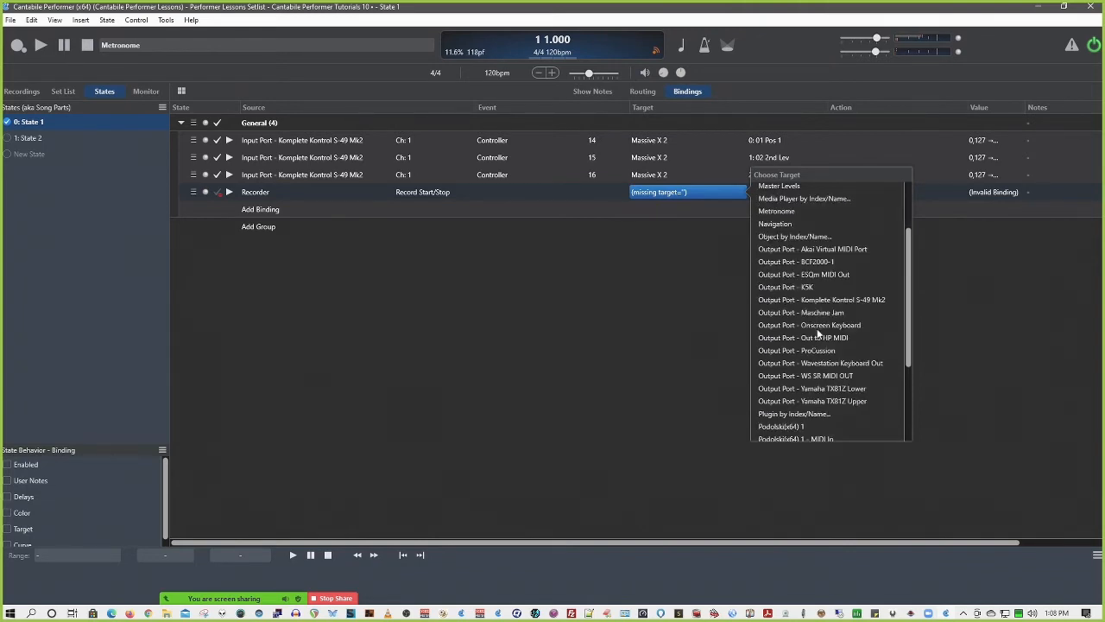
{"action": "scroll", "coordinate": [790, 314], "scroll_direction": "down", "scroll_amount": 4}
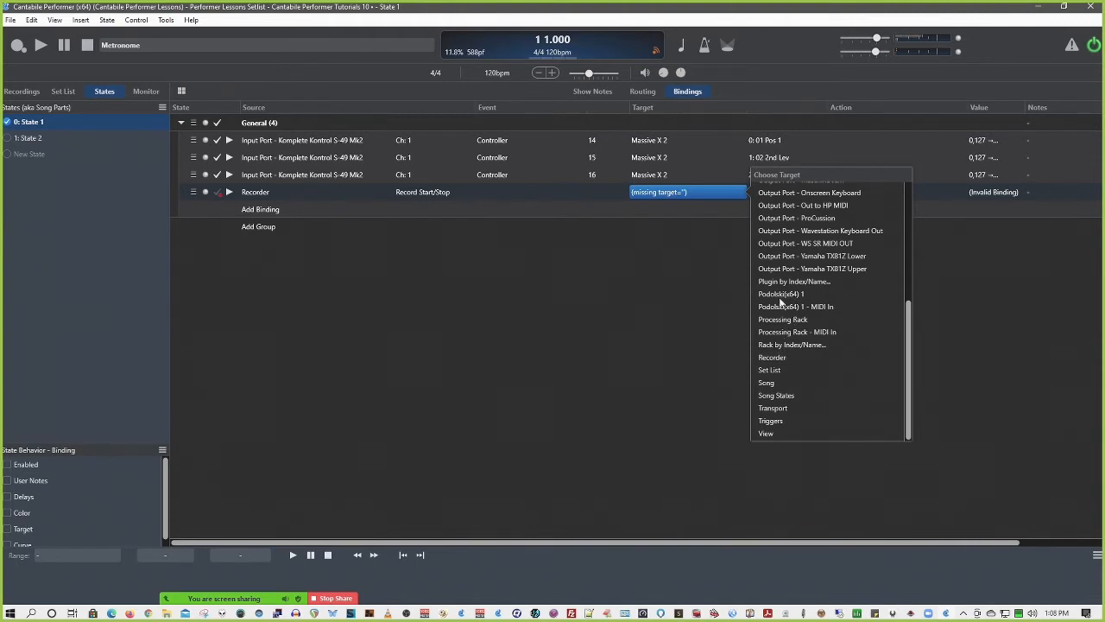
{"action": "scroll", "coordinate": [779, 303], "scroll_direction": "up", "scroll_amount": 6}
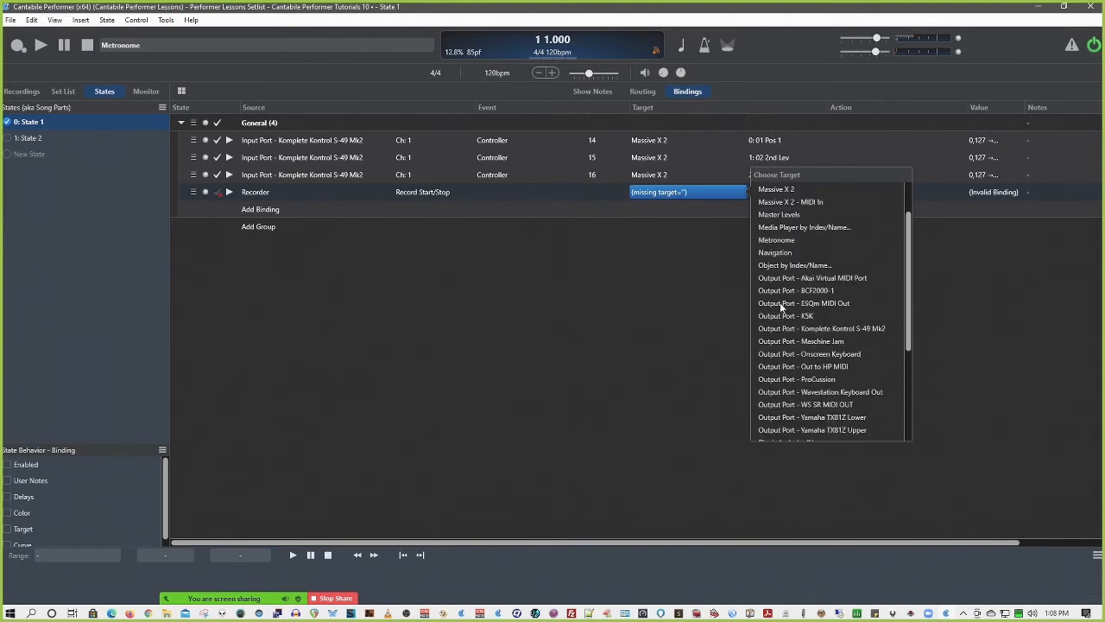
{"action": "scroll", "coordinate": [780, 304], "scroll_direction": "down", "scroll_amount": 2}
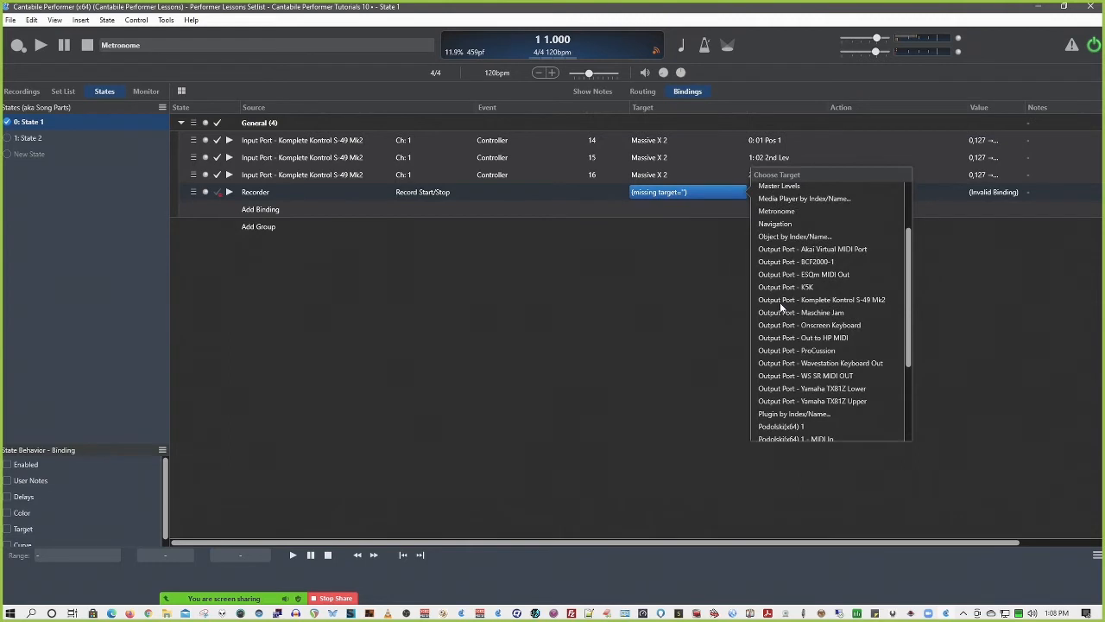
{"action": "scroll", "coordinate": [807, 312], "scroll_direction": "down", "scroll_amount": 4}
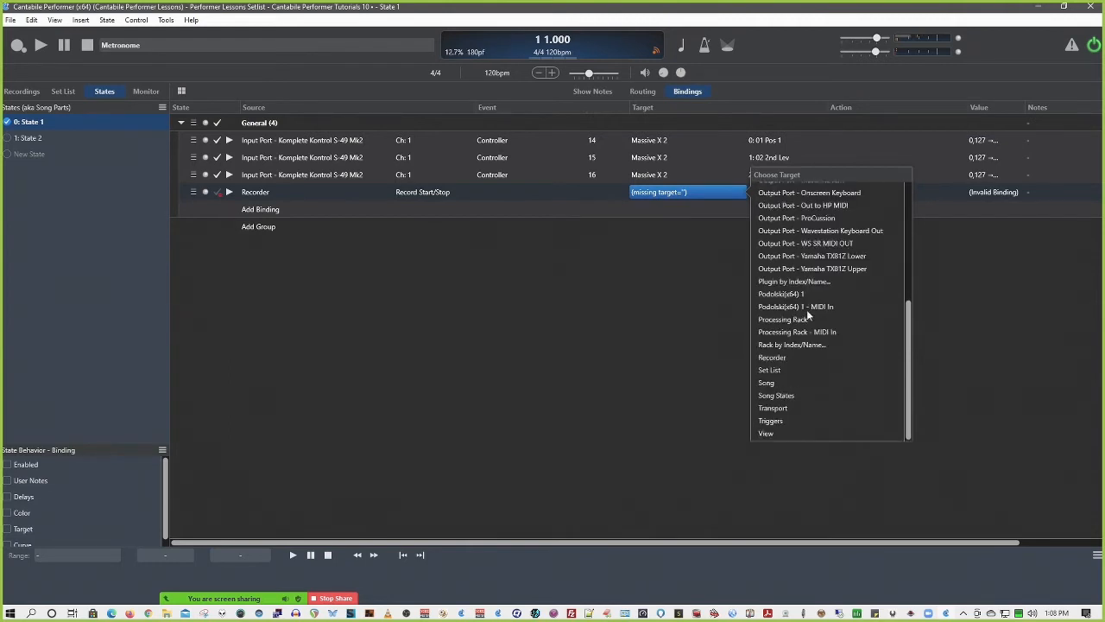
{"action": "left_click", "coordinate": [380, 191]}
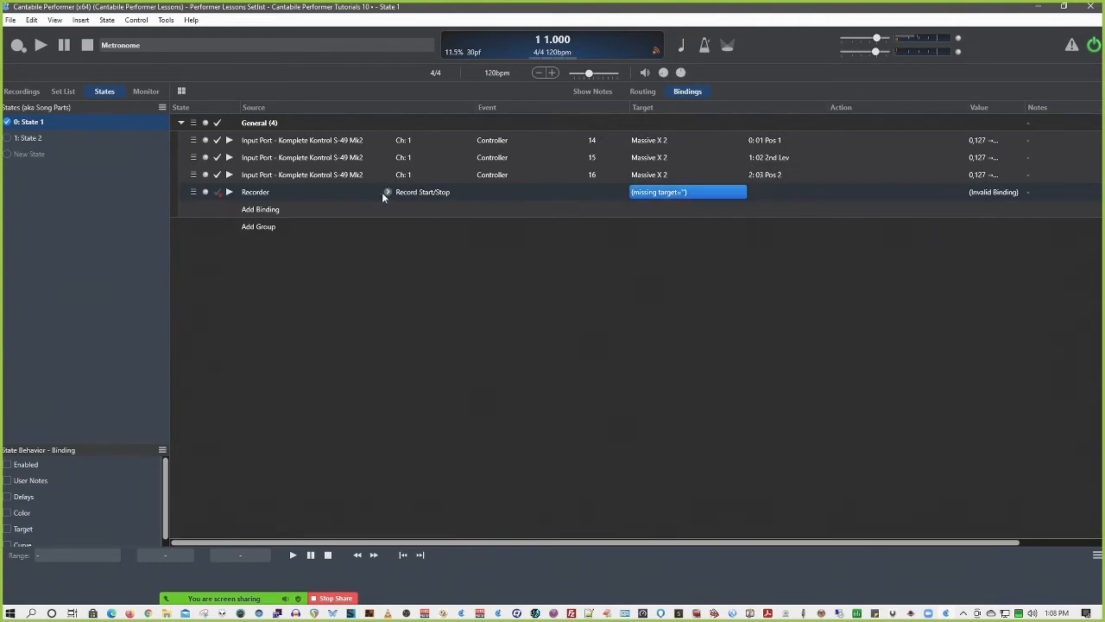
Replace the Recorder source using learn, picking Controller 1 on Input Port - MPK249 Controllers ch 1 as the source event
{"action": "left_click", "coordinate": [385, 193]}
{"action": "scroll", "coordinate": [441, 298], "scroll_direction": "down", "scroll_amount": 2}
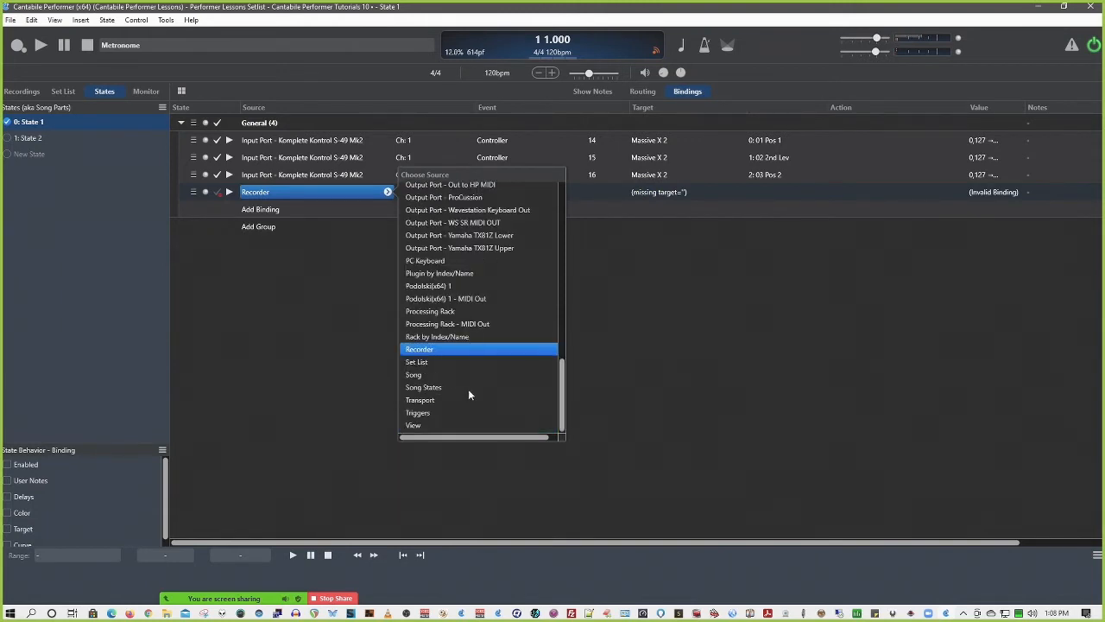
{"action": "scroll", "coordinate": [436, 402], "scroll_direction": "up", "scroll_amount": 10}
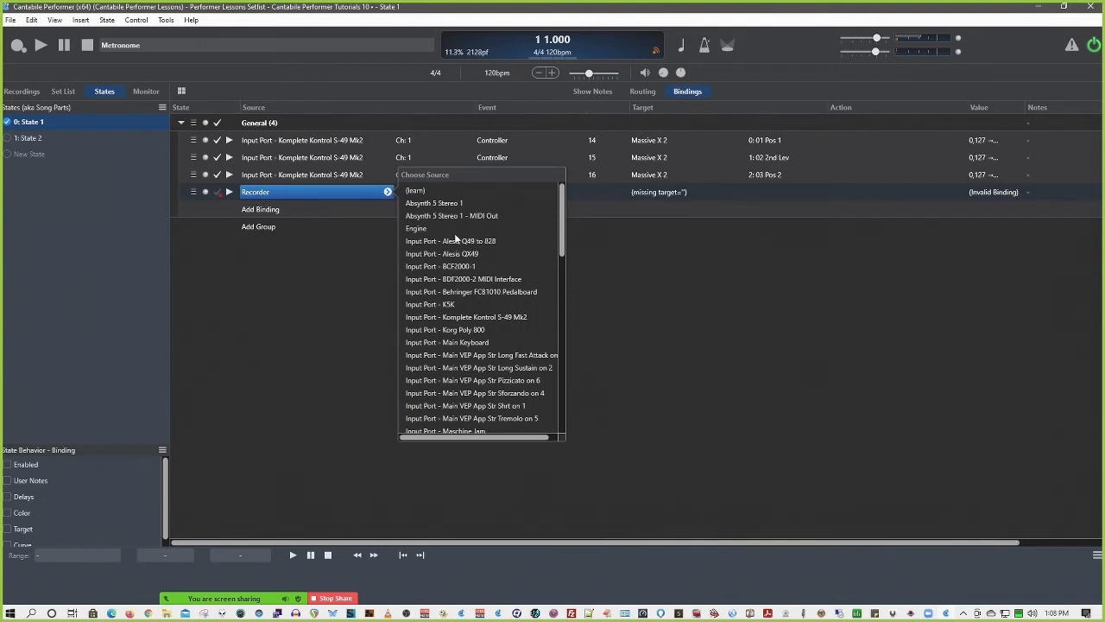
{"action": "left_click", "coordinate": [426, 192]}
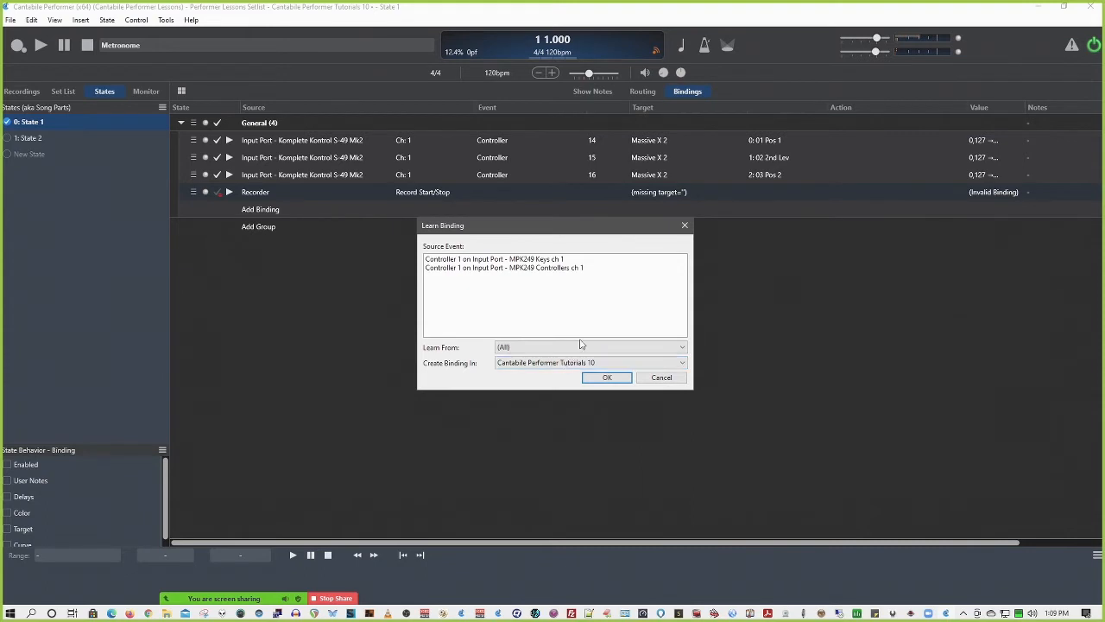
{"action": "left_click", "coordinate": [547, 271]}
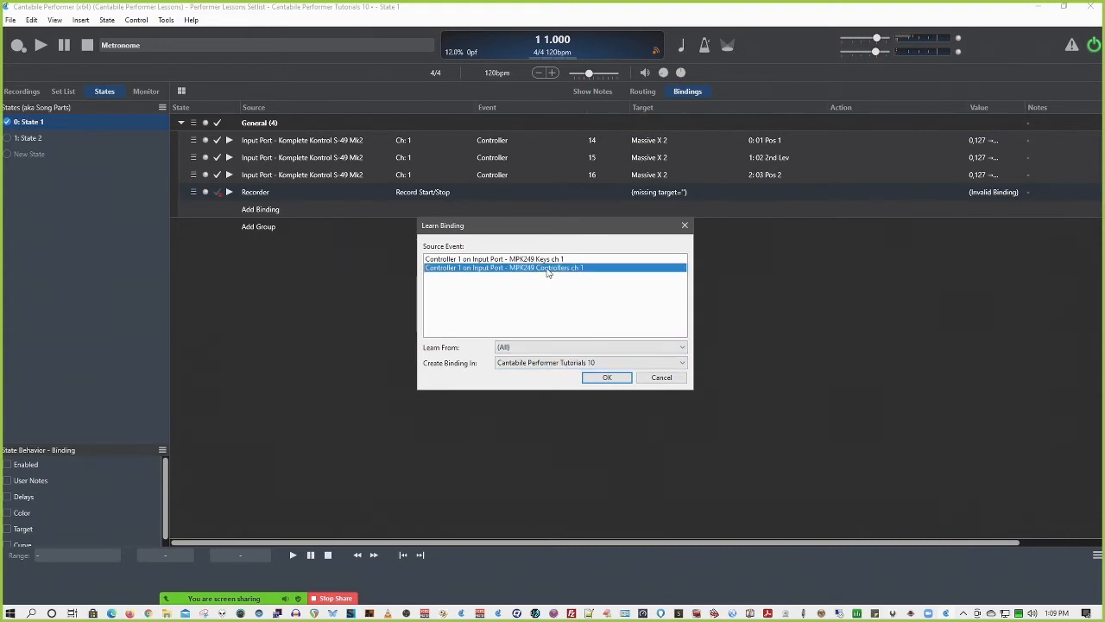
{"action": "left_click", "coordinate": [606, 378]}
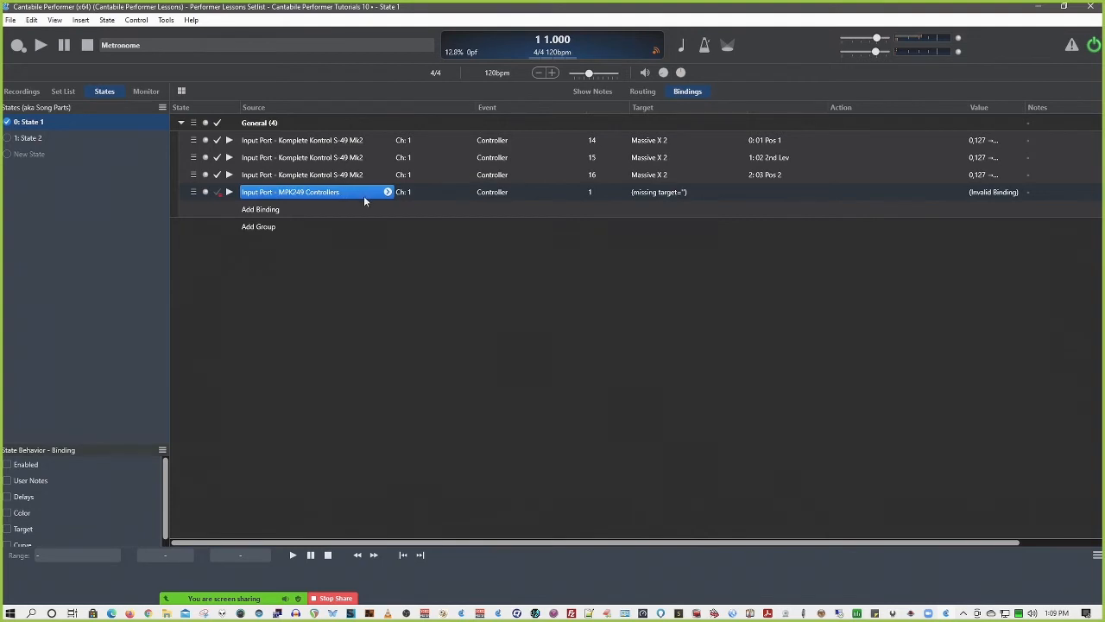
Check the target choices for the MPK249 Controllers binding and dismiss the list without selecting one
{"action": "left_click", "coordinate": [679, 191]}
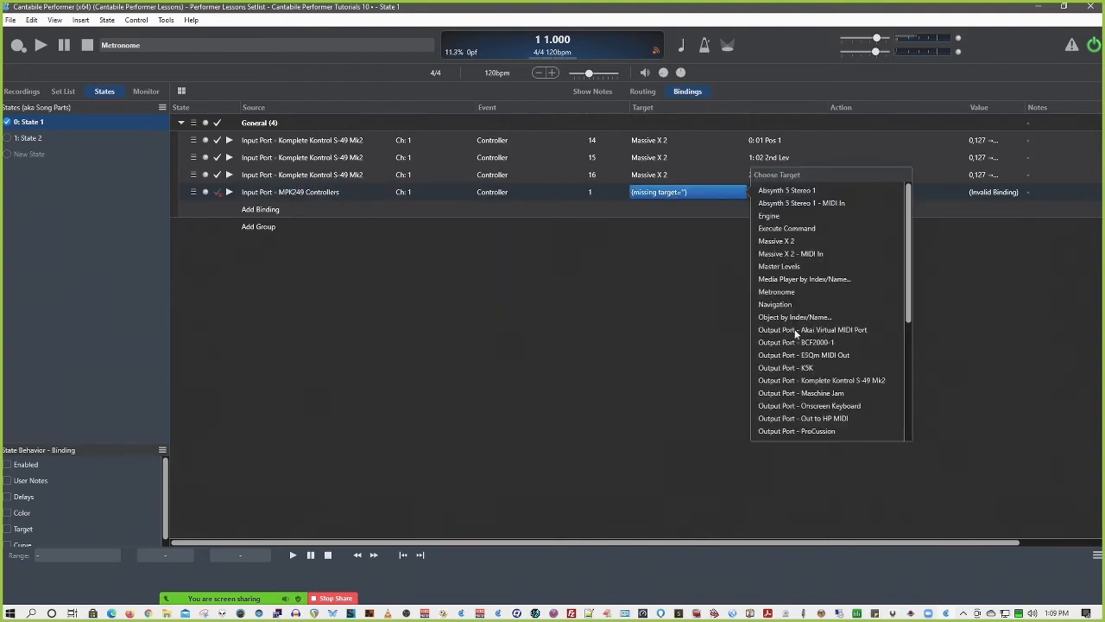
{"action": "left_click", "coordinate": [696, 295]}
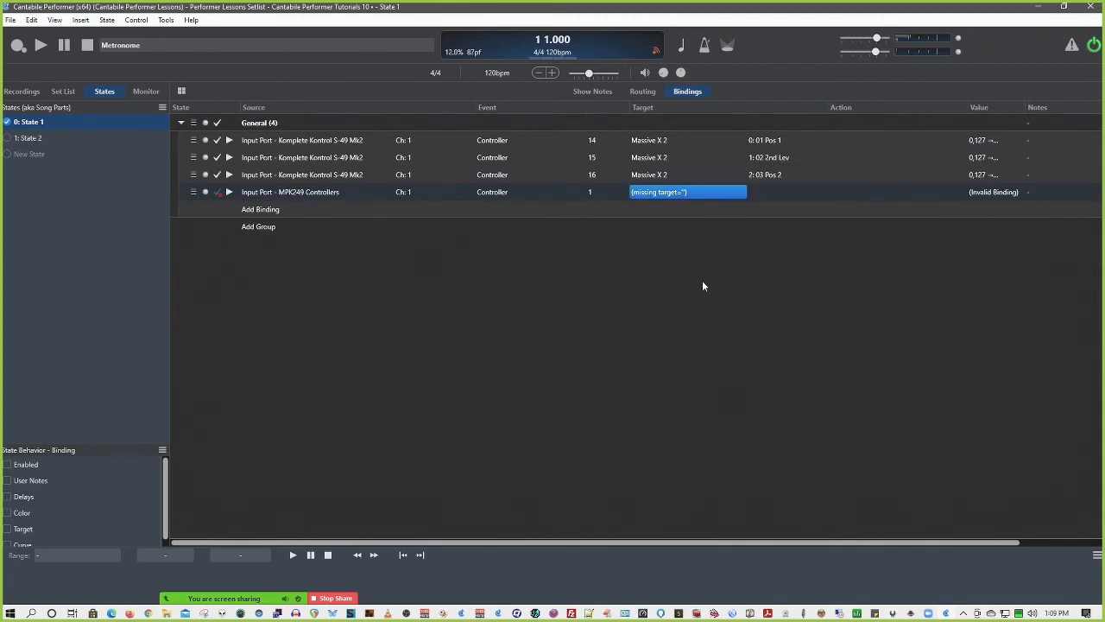
{"action": "left_click", "coordinate": [688, 193]}
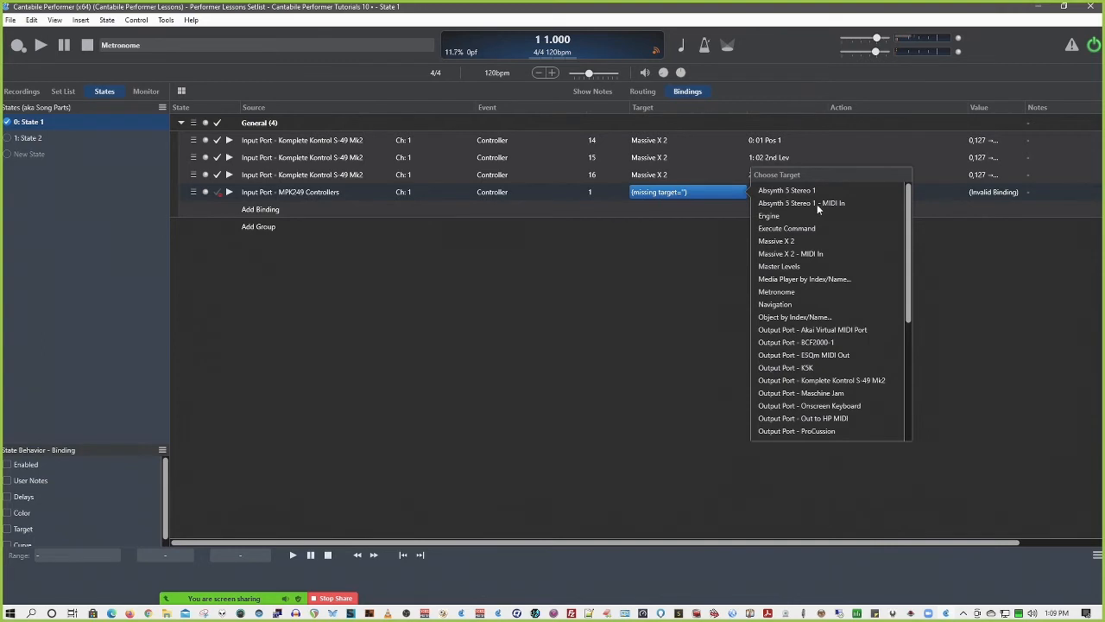
{"action": "left_click", "coordinate": [613, 230]}
Return to the routing view and open the Podolski(x64) 1 plugin window
{"action": "left_click", "coordinate": [644, 92]}
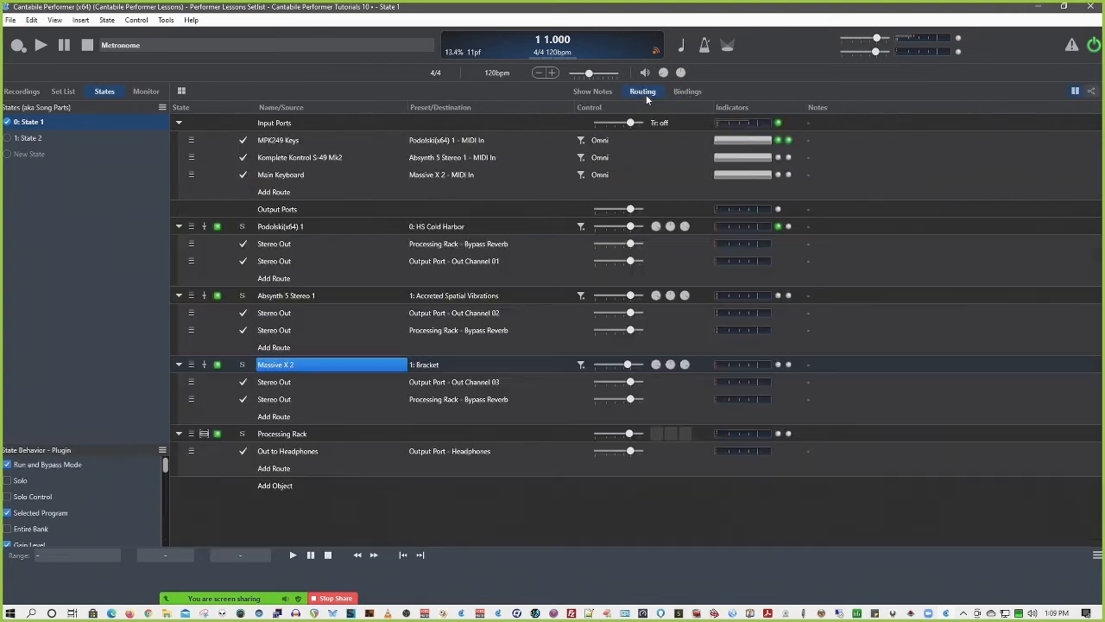
{"action": "left_click", "coordinate": [284, 226]}
{"action": "double_click", "coordinate": [284, 226]}
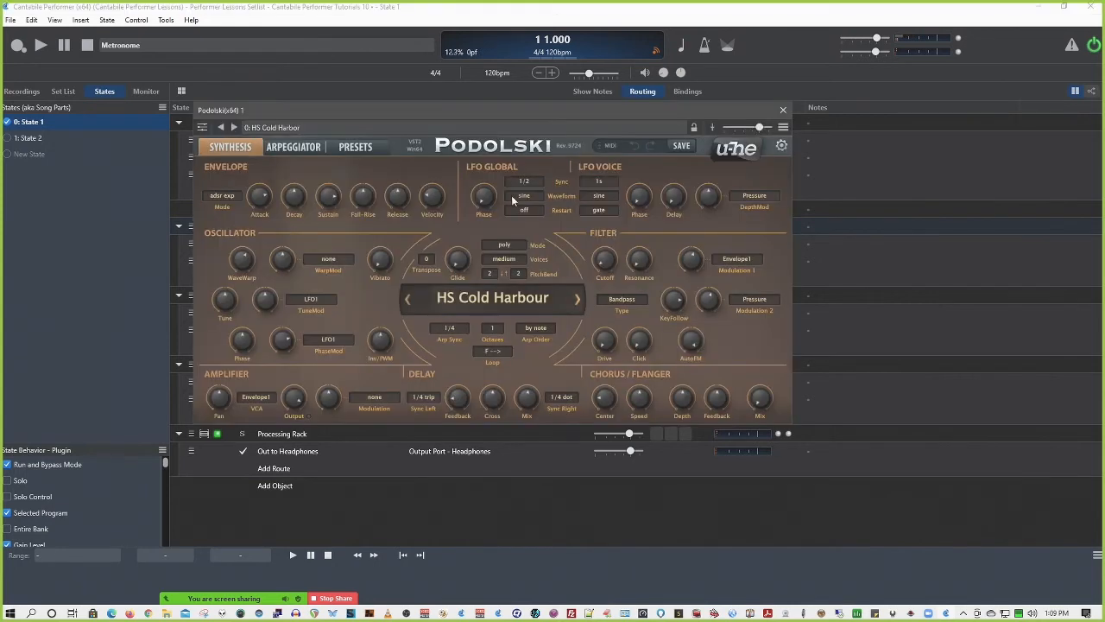
Start a Podolski parameter binding with Controller 1 on MPK249 Keys ch 1 as source, check its Bind To setting, and cancel
{"action": "left_click", "coordinate": [783, 128]}
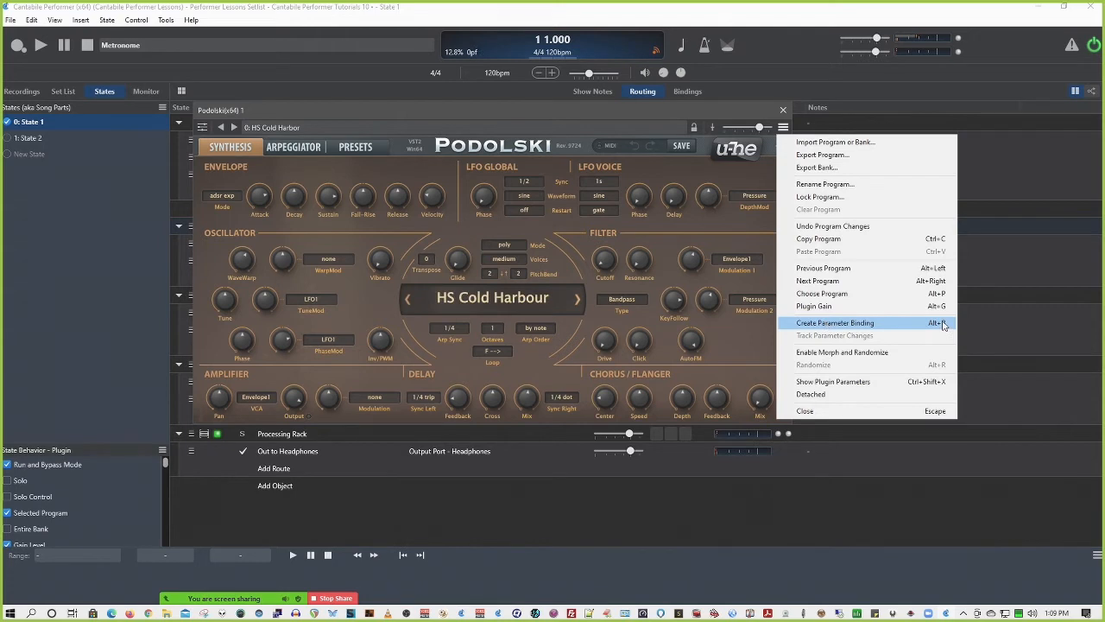
{"action": "left_click", "coordinate": [877, 323]}
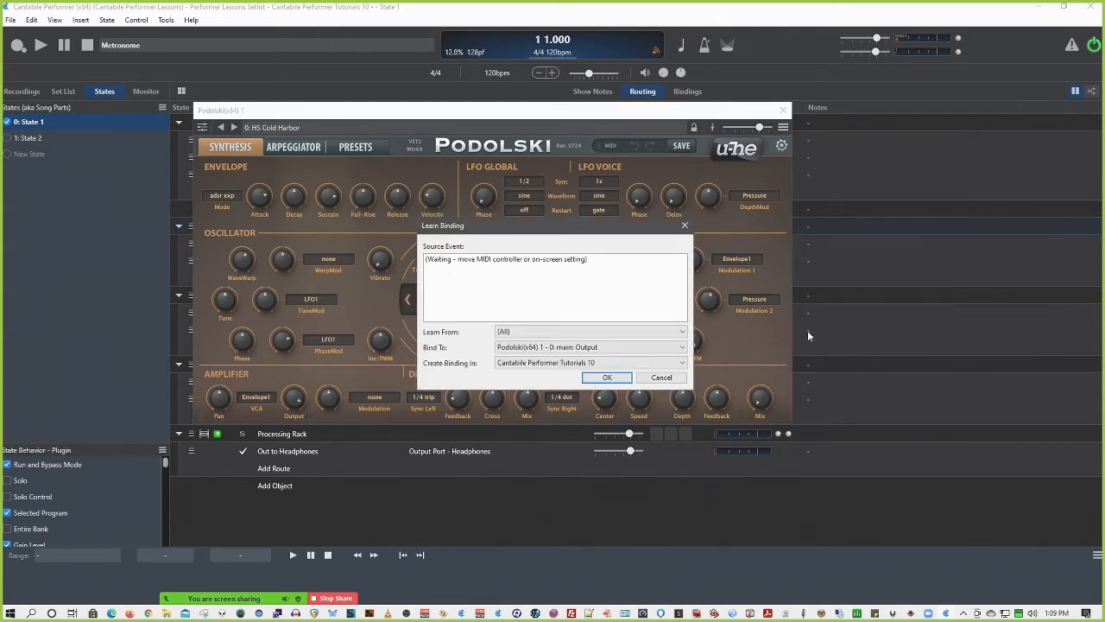
{"action": "left_click", "coordinate": [551, 262]}
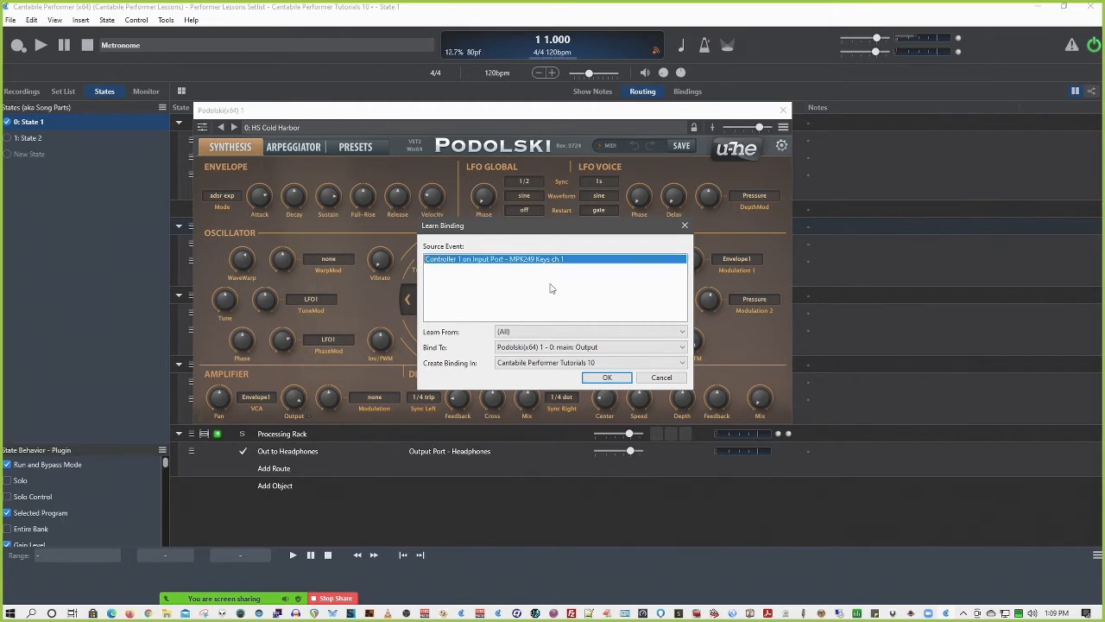
{"action": "left_click", "coordinate": [602, 348]}
{"action": "left_click", "coordinate": [602, 357]}
{"action": "left_click", "coordinate": [661, 378]}
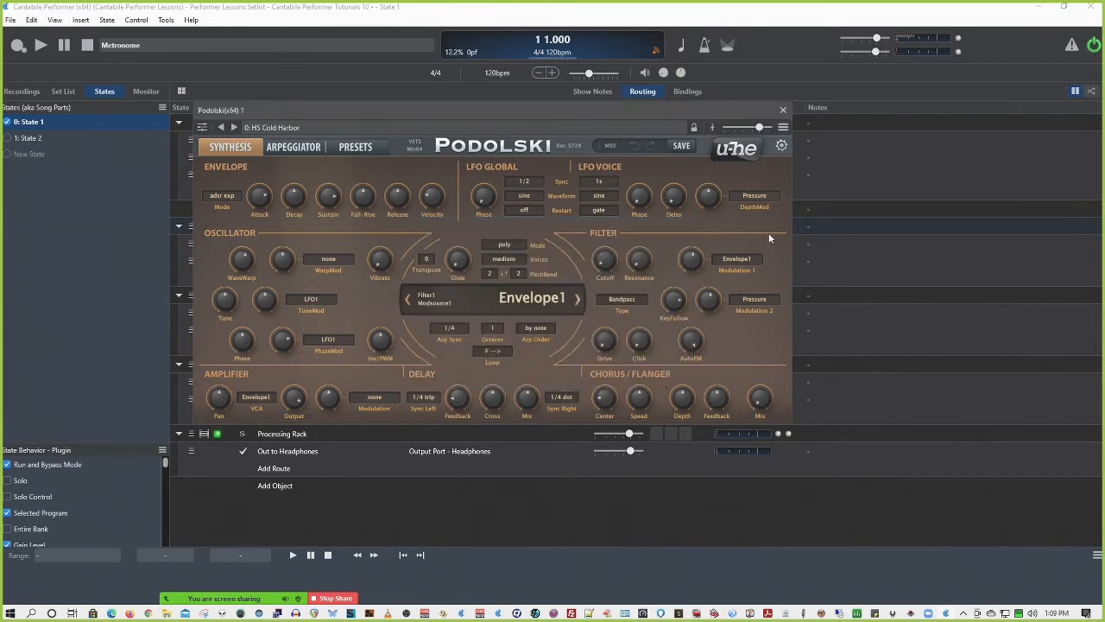
Close the Podolski plugin window, set the MPK249 Controllers binding's target to Engine in the bindings list, and check its action choices
{"action": "left_click", "coordinate": [783, 110]}
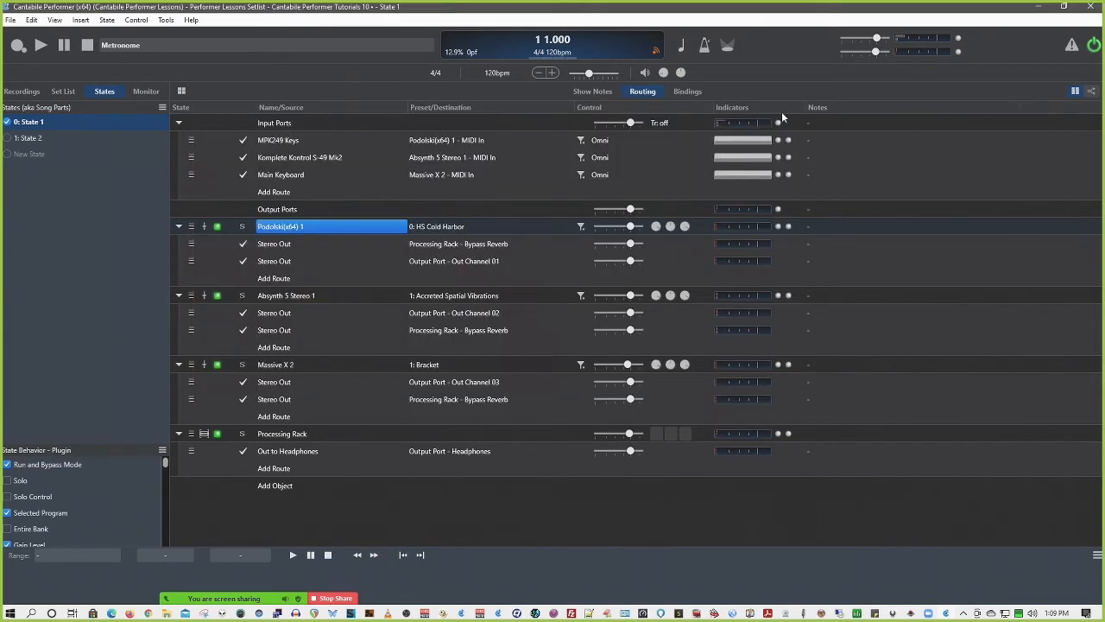
{"action": "left_click", "coordinate": [679, 91]}
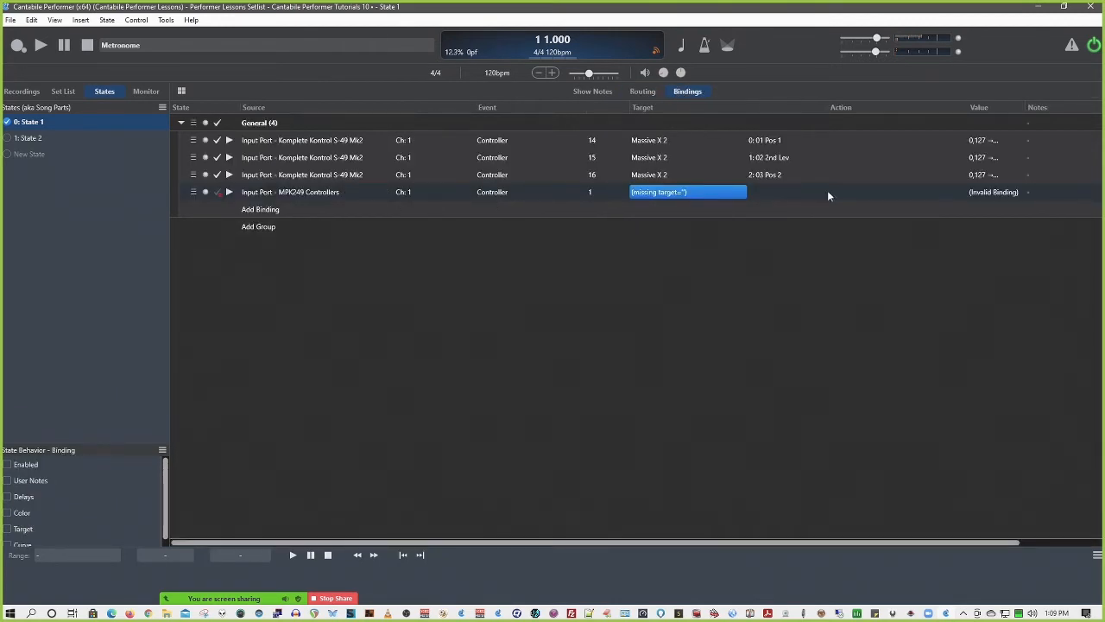
{"action": "left_click", "coordinate": [743, 191]}
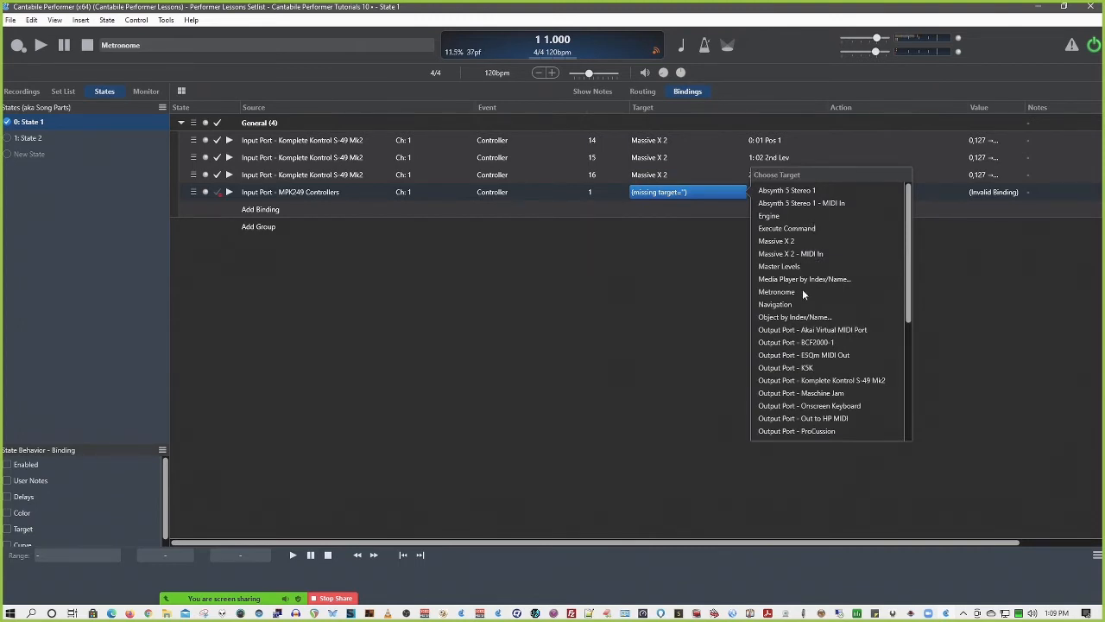
{"action": "left_click", "coordinate": [783, 215]}
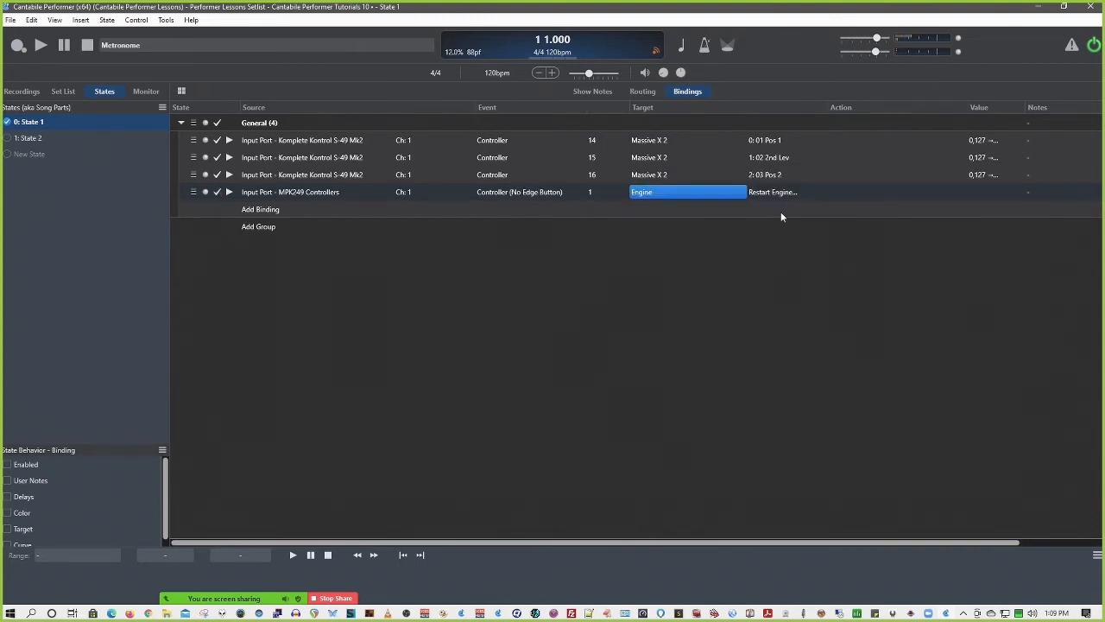
{"action": "left_click", "coordinate": [781, 191]}
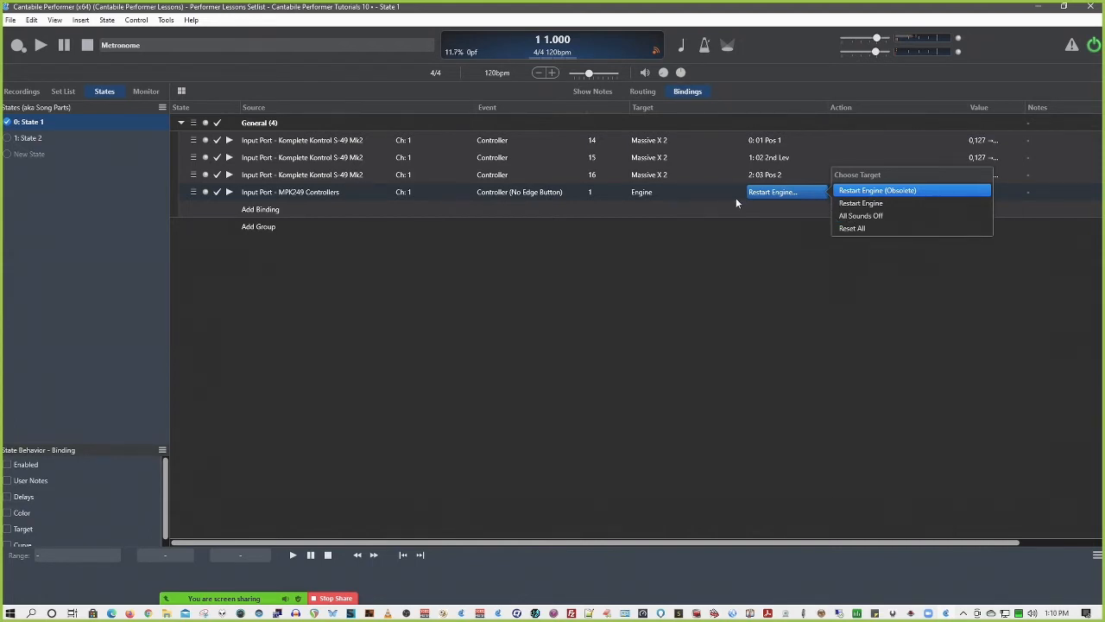
Set the MPK249 Controllers binding's target through Object by Index/Name to rack Song and object Podolski(x64) 1, and check its control choices
{"action": "left_click", "coordinate": [656, 194]}
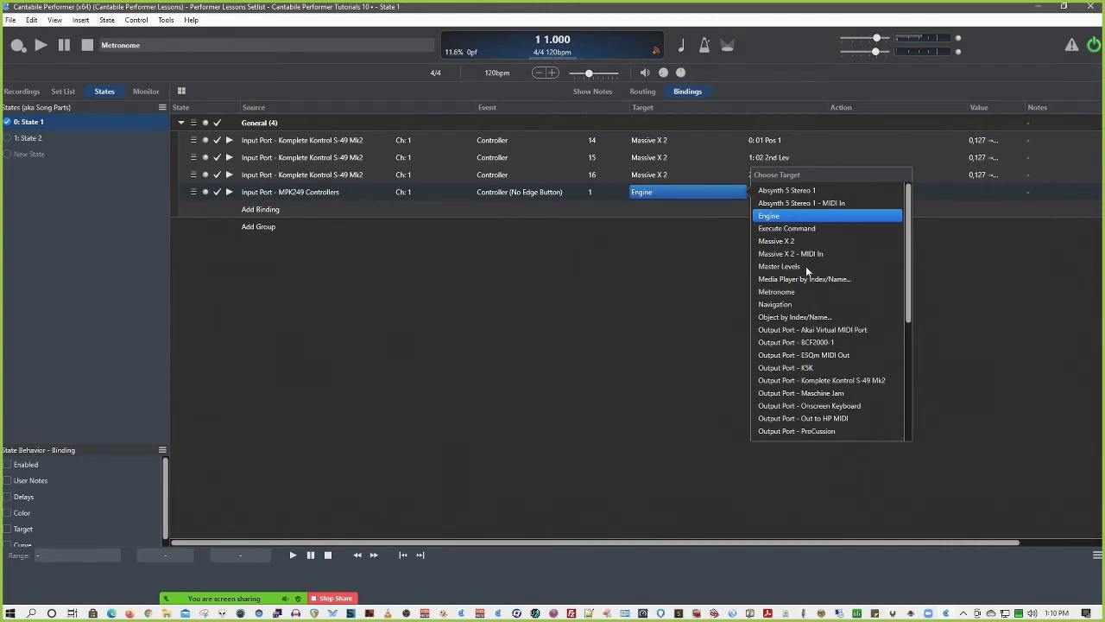
{"action": "scroll", "coordinate": [790, 333], "scroll_direction": "down", "scroll_amount": 2}
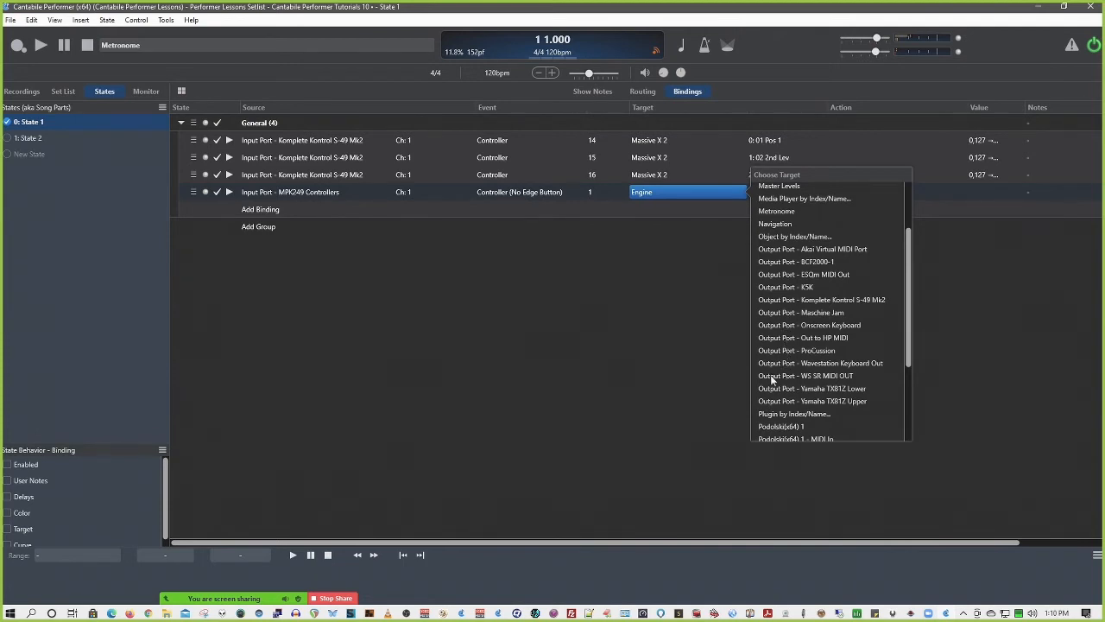
{"action": "scroll", "coordinate": [773, 380], "scroll_direction": "down", "scroll_amount": 3}
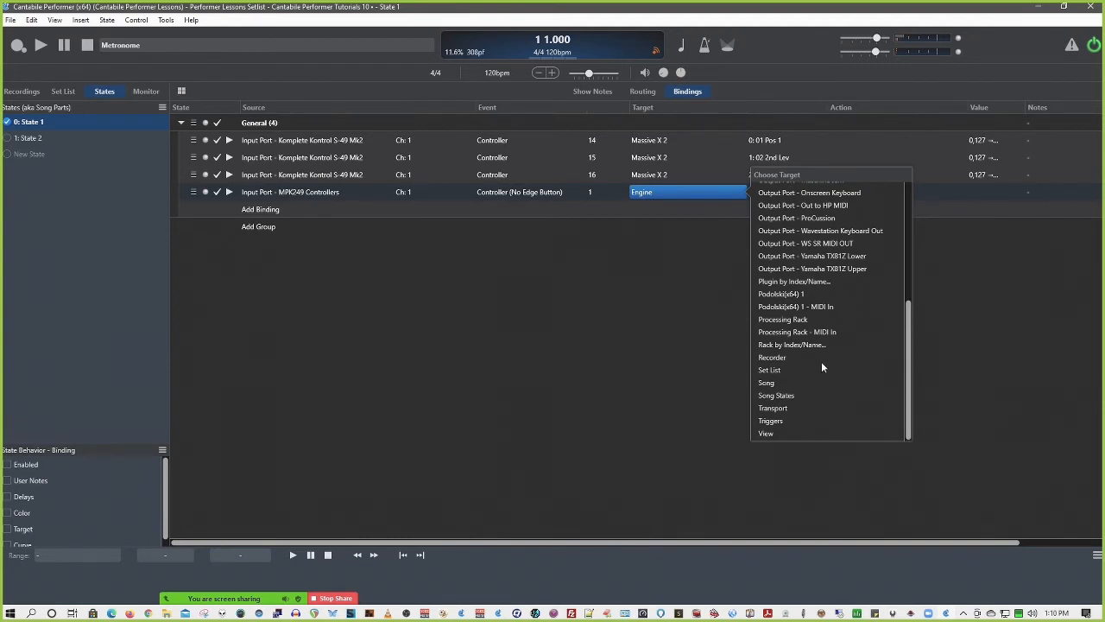
{"action": "scroll", "coordinate": [822, 366], "scroll_direction": "up", "scroll_amount": 4}
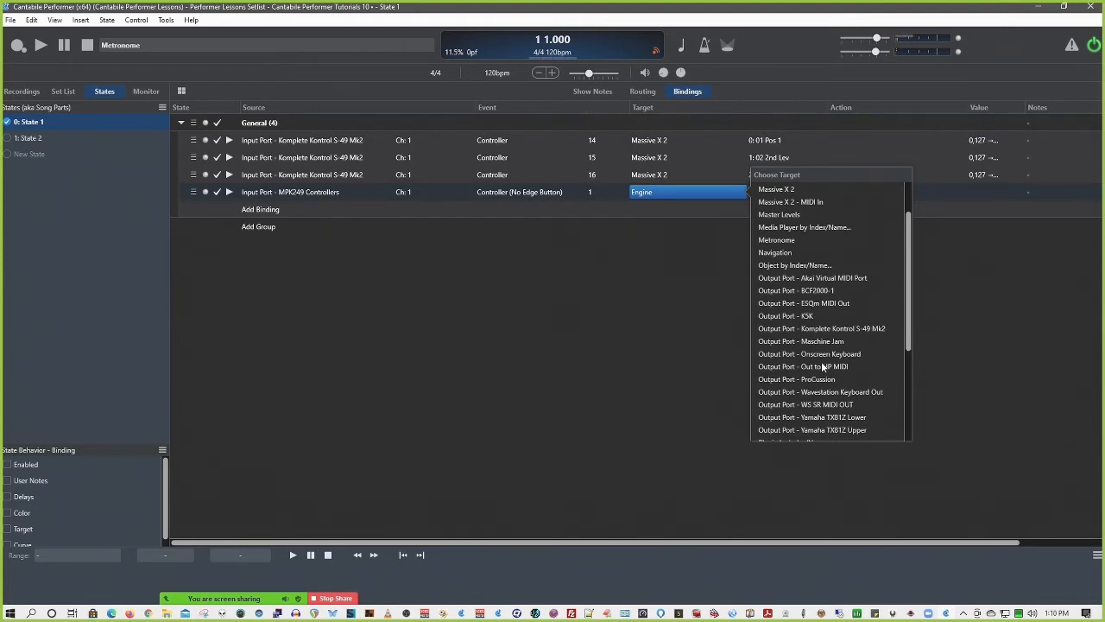
{"action": "left_click", "coordinate": [781, 268]}
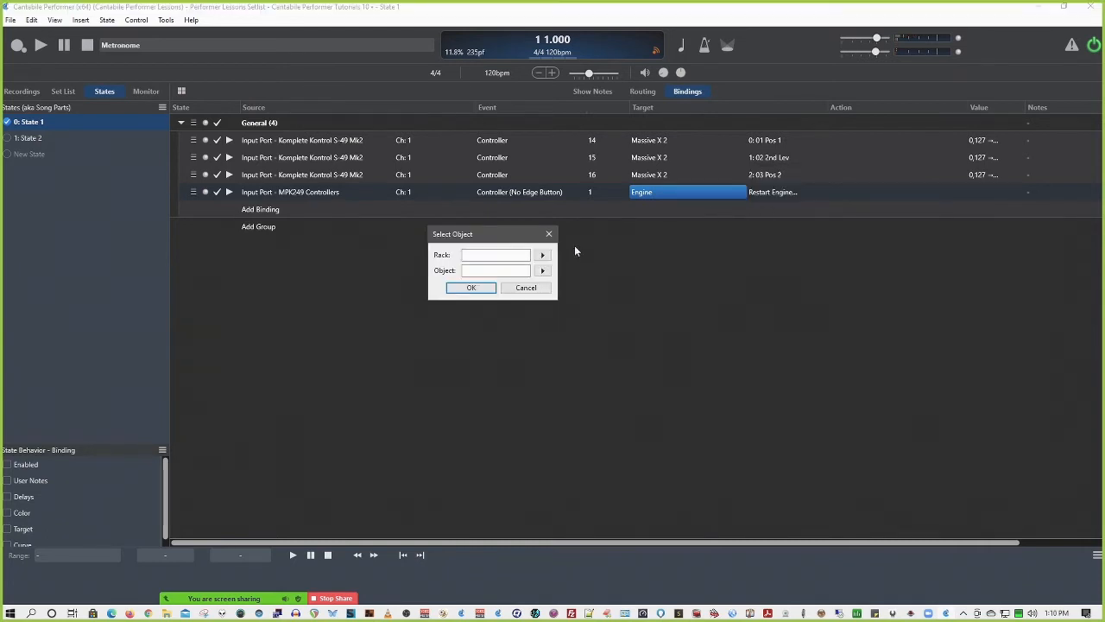
{"action": "left_click", "coordinate": [542, 256]}
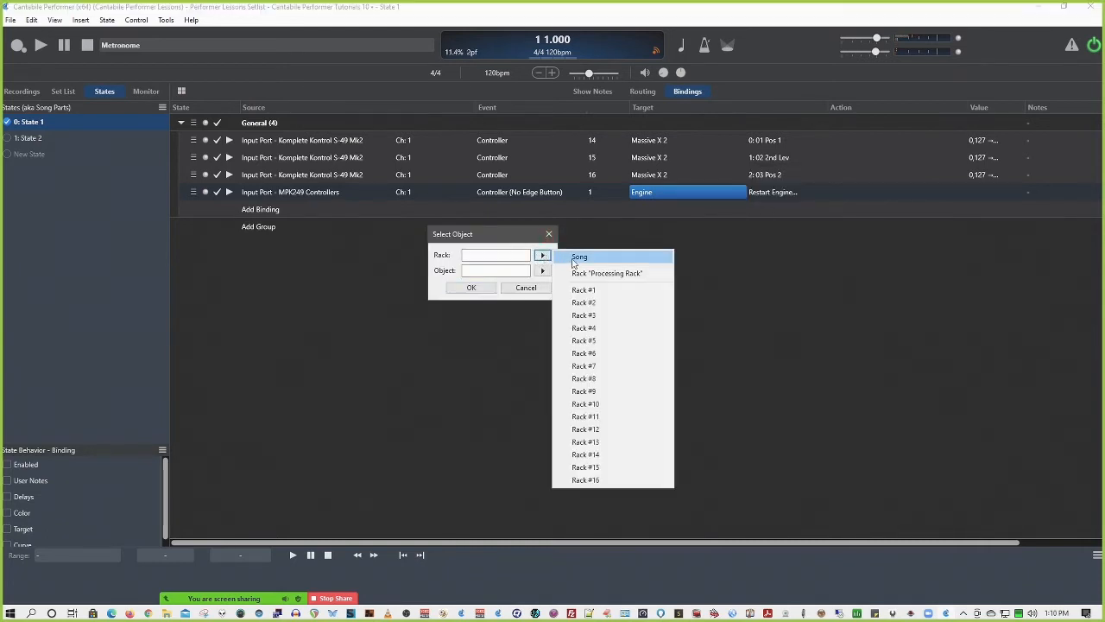
{"action": "left_click", "coordinate": [579, 256]}
{"action": "left_click", "coordinate": [542, 271]}
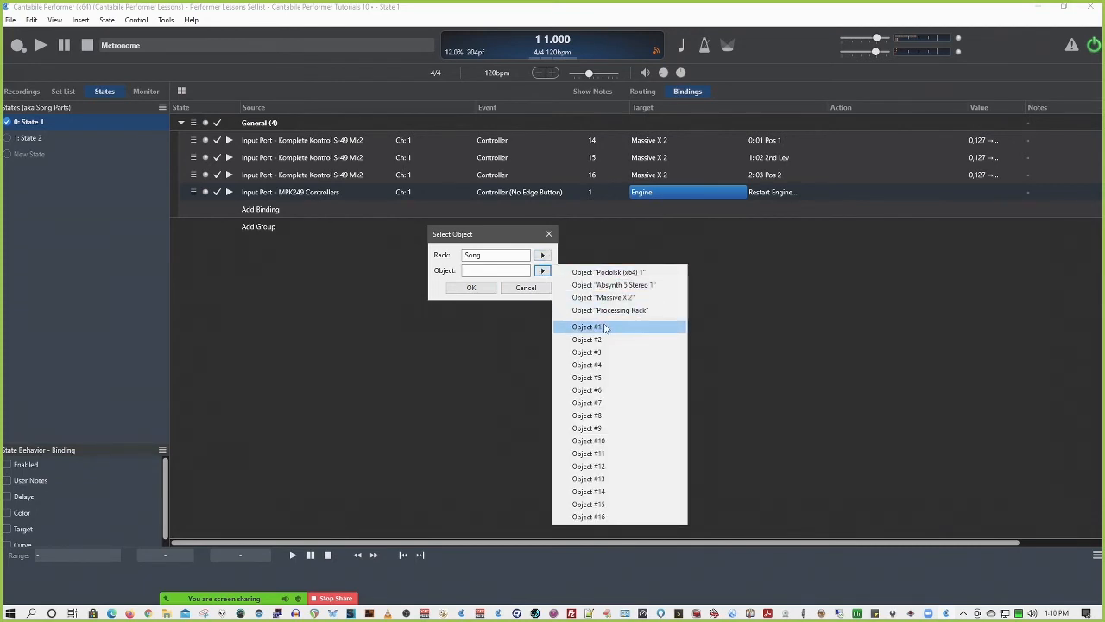
{"action": "left_click", "coordinate": [616, 273]}
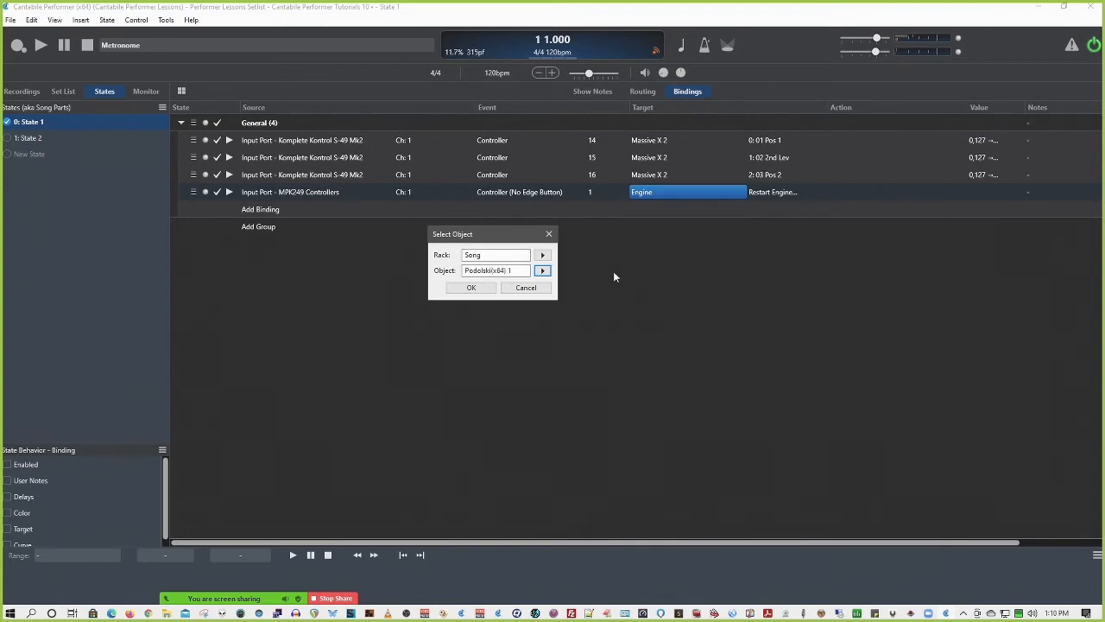
{"action": "left_click", "coordinate": [481, 288]}
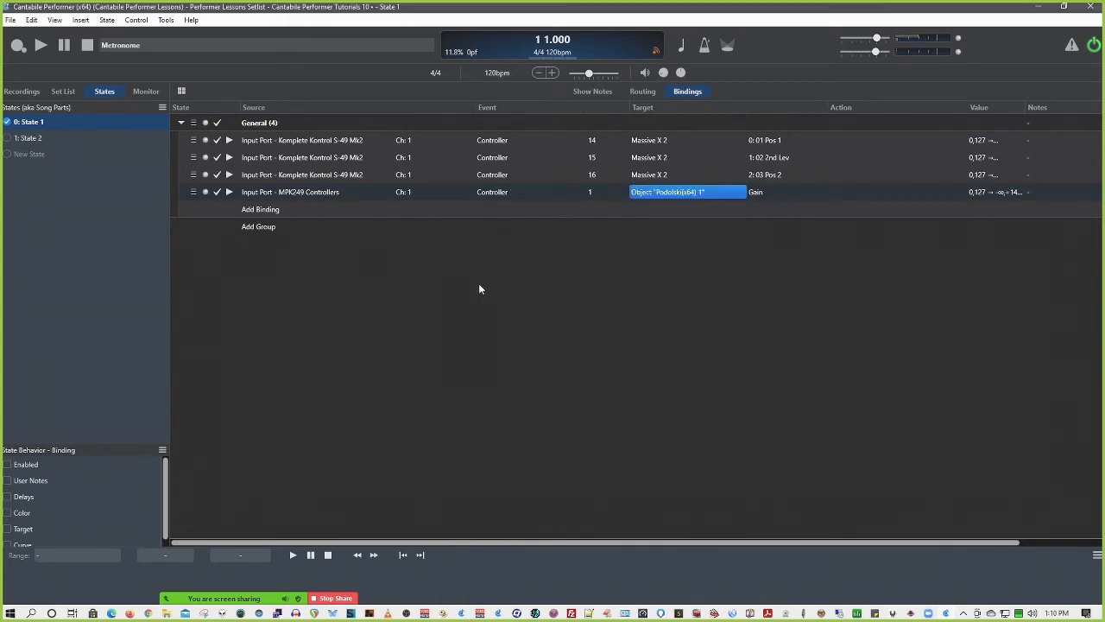
{"action": "left_click", "coordinate": [758, 193]}
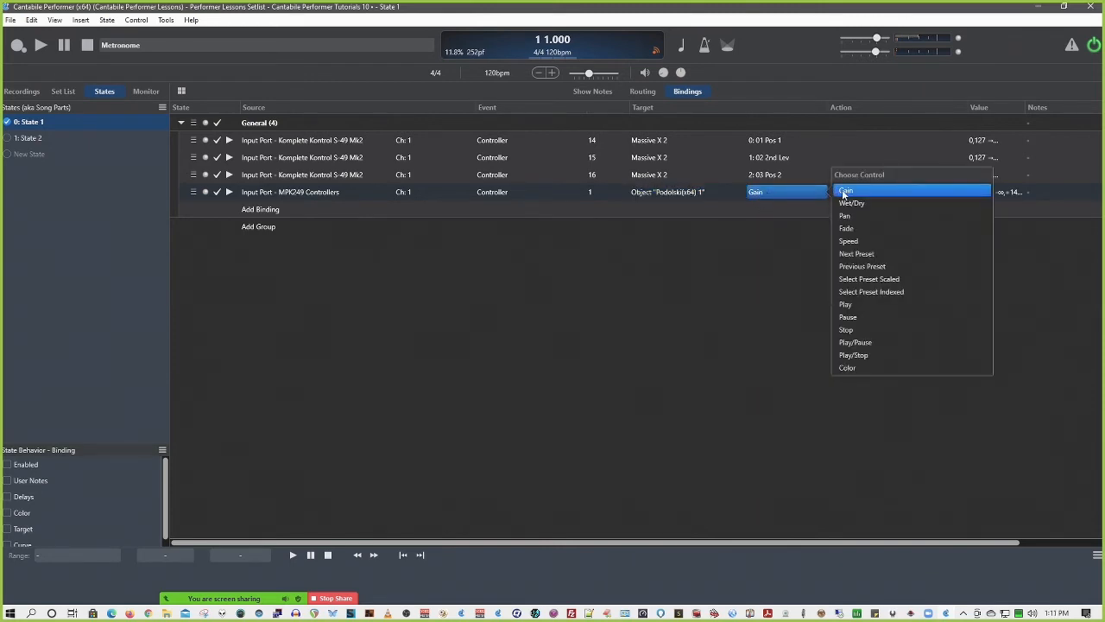
{"action": "left_click", "coordinate": [763, 239]}
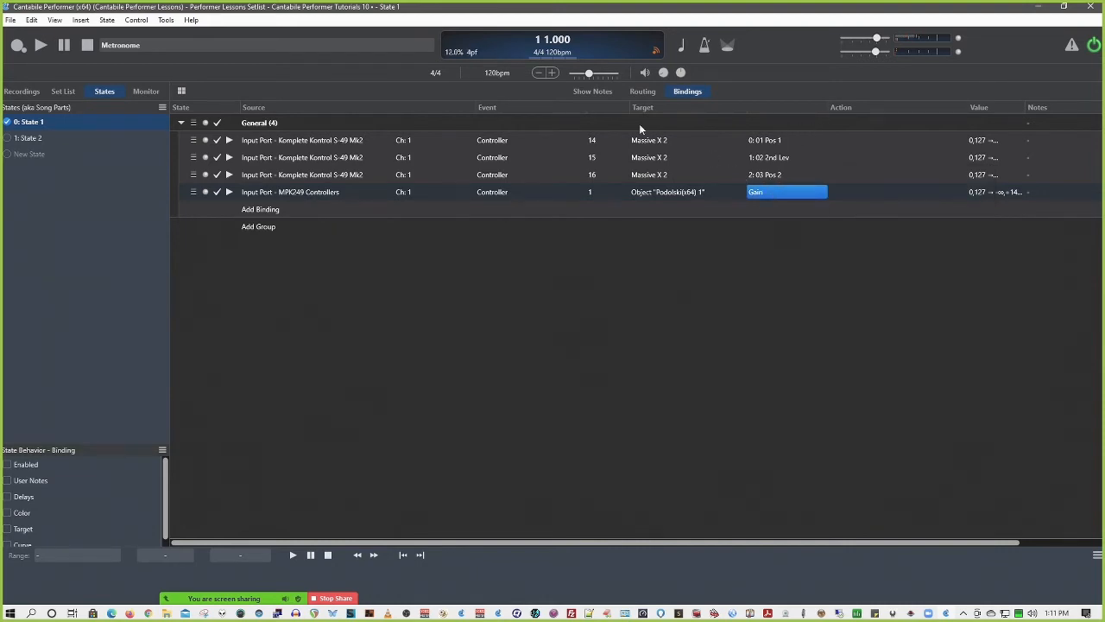
Start a learned binding for the Podolski(x64) 1 gain in the routing view with Controller 7 on Output Port - BCF2000-1 ch 1, and cancel
{"action": "left_click", "coordinate": [645, 90]}
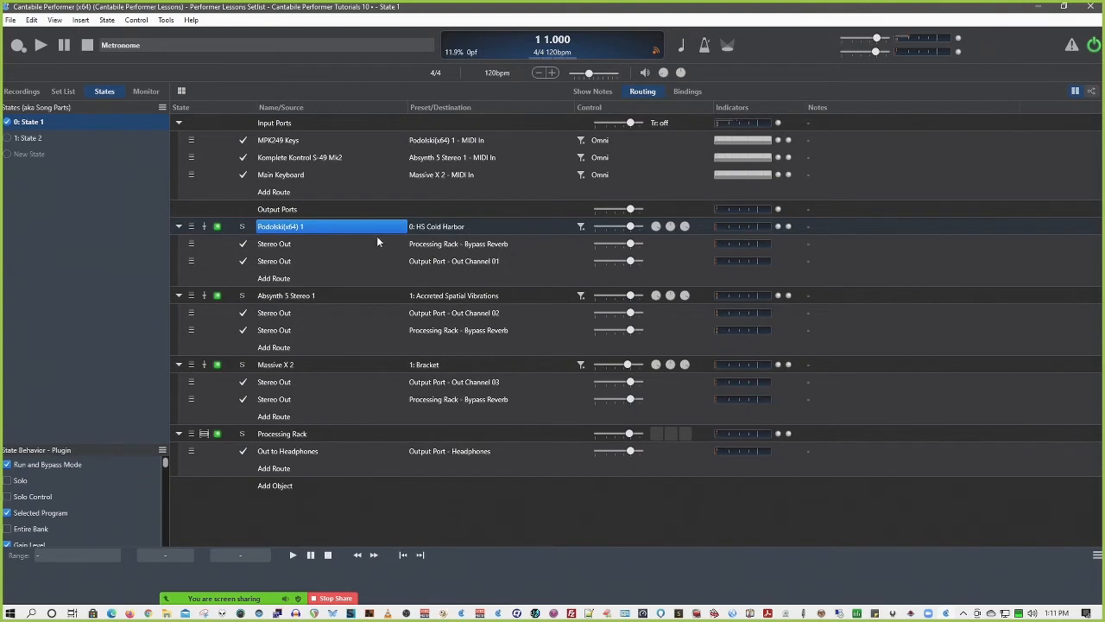
{"action": "right_click", "coordinate": [632, 227]}
{"action": "left_click", "coordinate": [658, 232]}
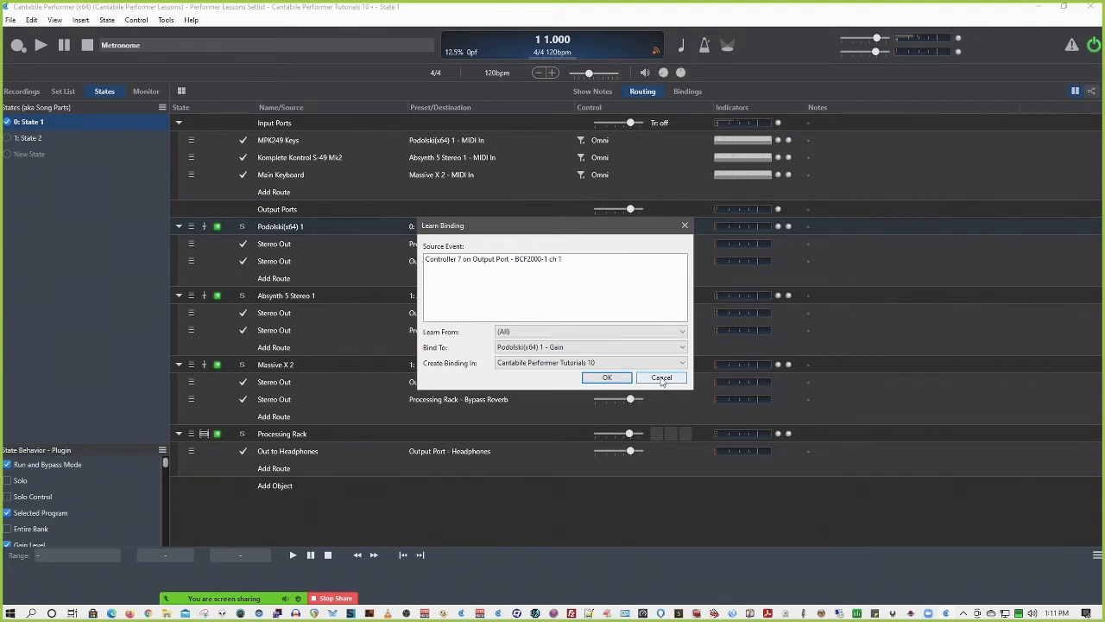
{"action": "left_click", "coordinate": [661, 378]}
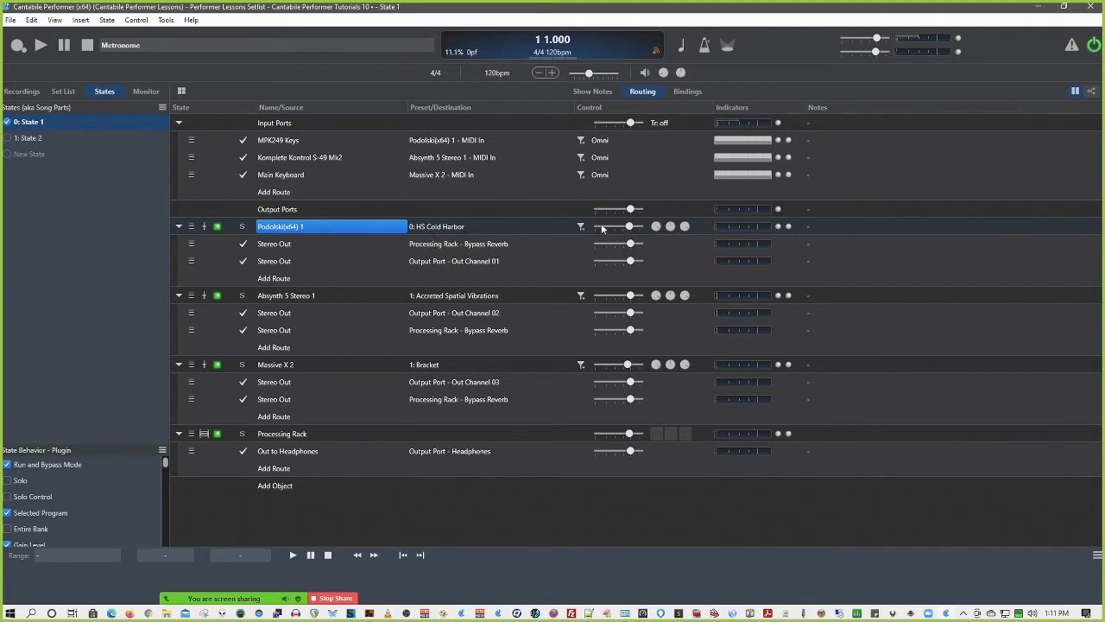
Examine the MPK249 Controllers binding's row commands and its control choices in the bindings list, dismissing both without changes
{"action": "left_click", "coordinate": [684, 92]}
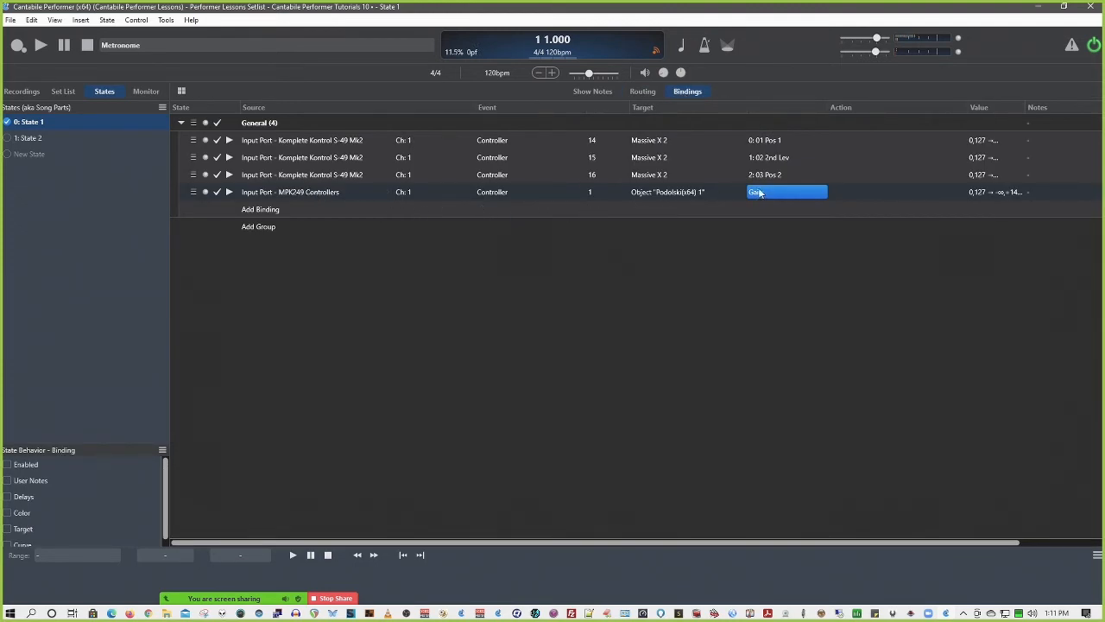
{"action": "left_click", "coordinate": [307, 194]}
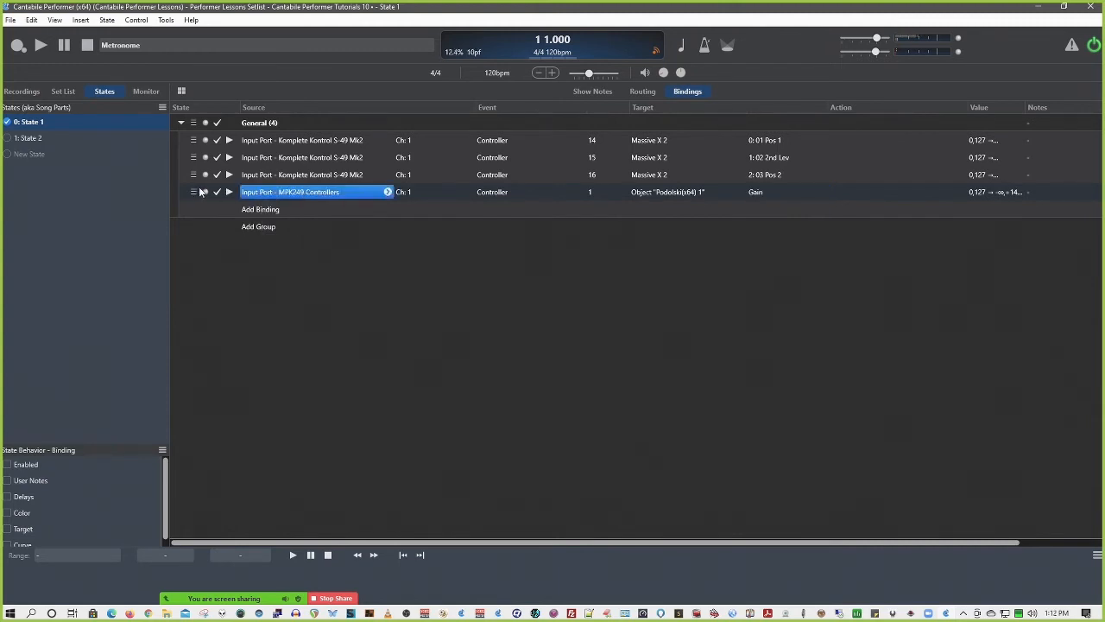
{"action": "left_click", "coordinate": [194, 192]}
{"action": "right_click", "coordinate": [193, 193]}
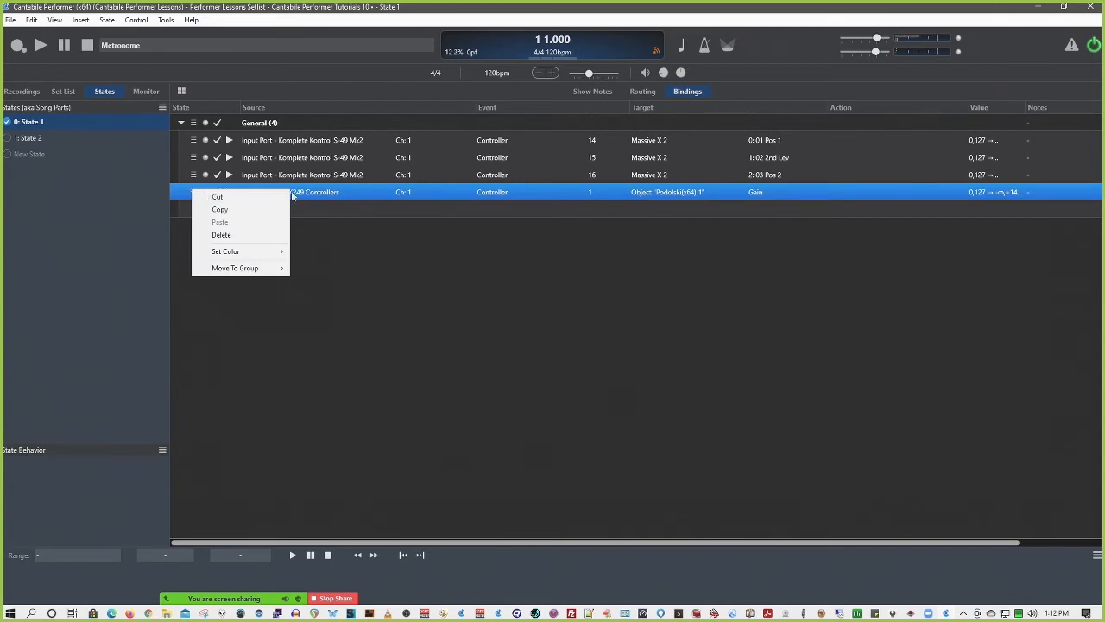
{"action": "left_click", "coordinate": [754, 192]}
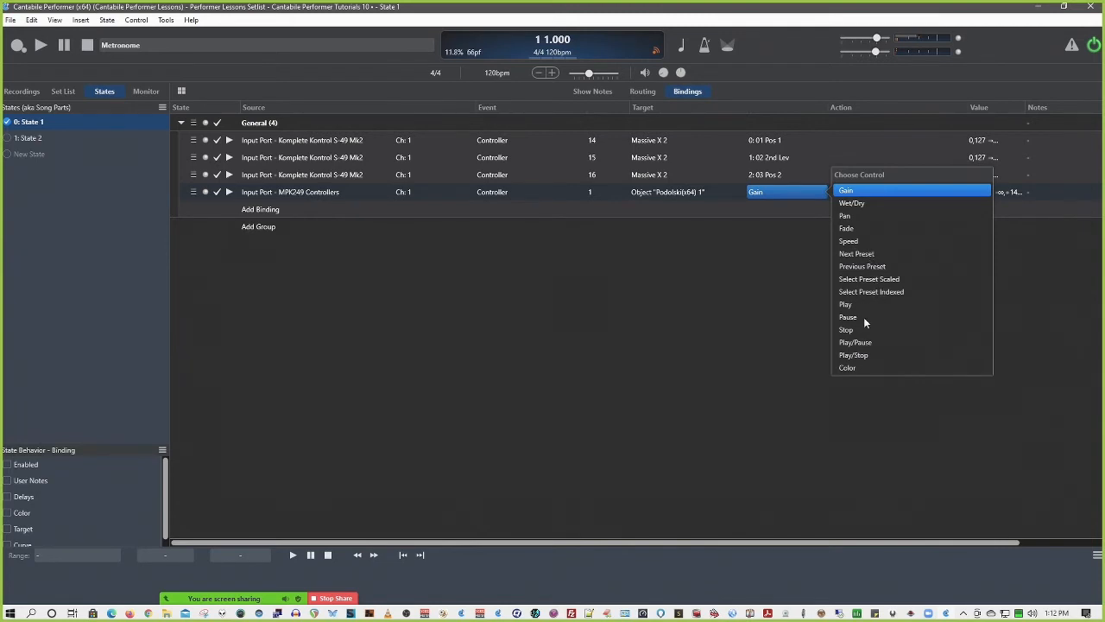
{"action": "left_click", "coordinate": [777, 268]}
Check the Podolski(x64) 1 row in the routing view for its Set Color command and its preset's Create Binding option, and return to the bindings
{"action": "left_click", "coordinate": [642, 91]}
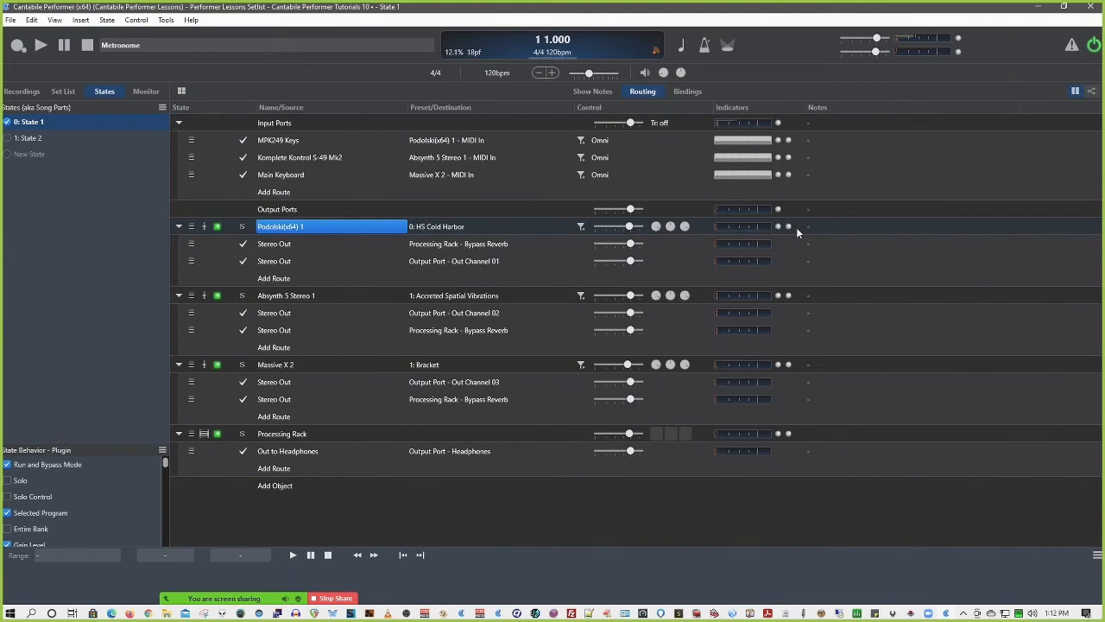
{"action": "right_click", "coordinate": [193, 228]}
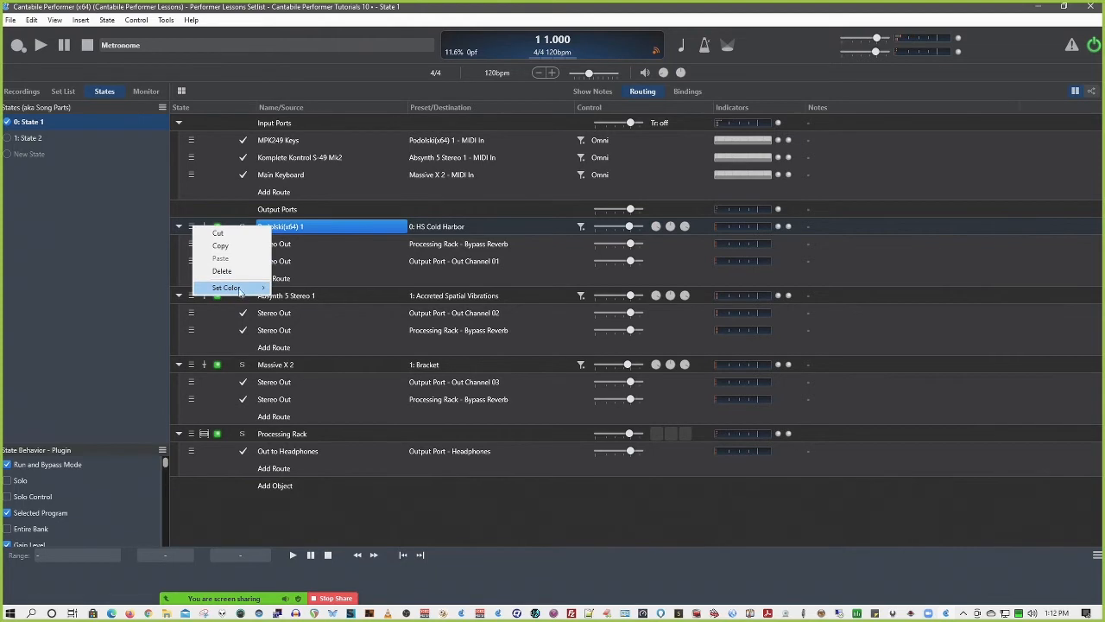
{"action": "mouse_move", "coordinate": [246, 293]}
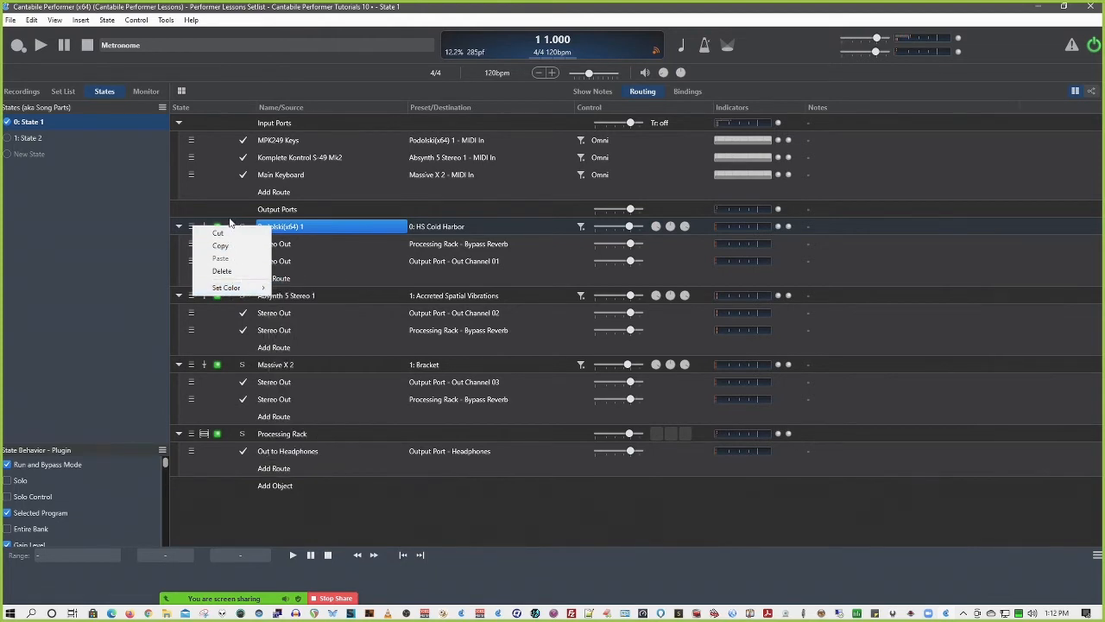
{"action": "right_click", "coordinate": [540, 227]}
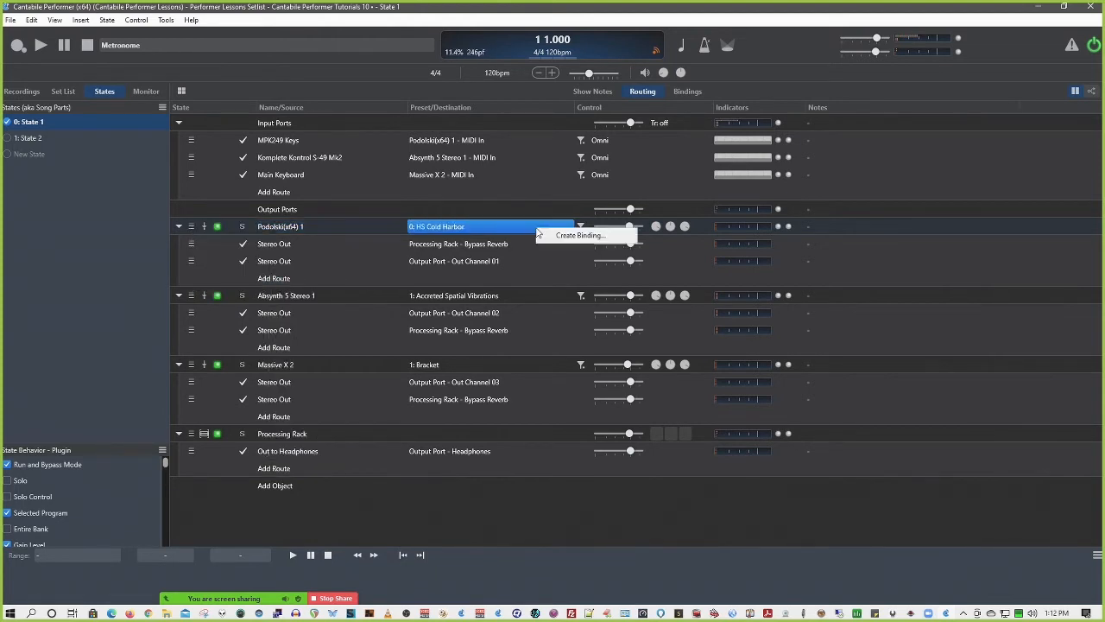
{"action": "left_click", "coordinate": [591, 235]}
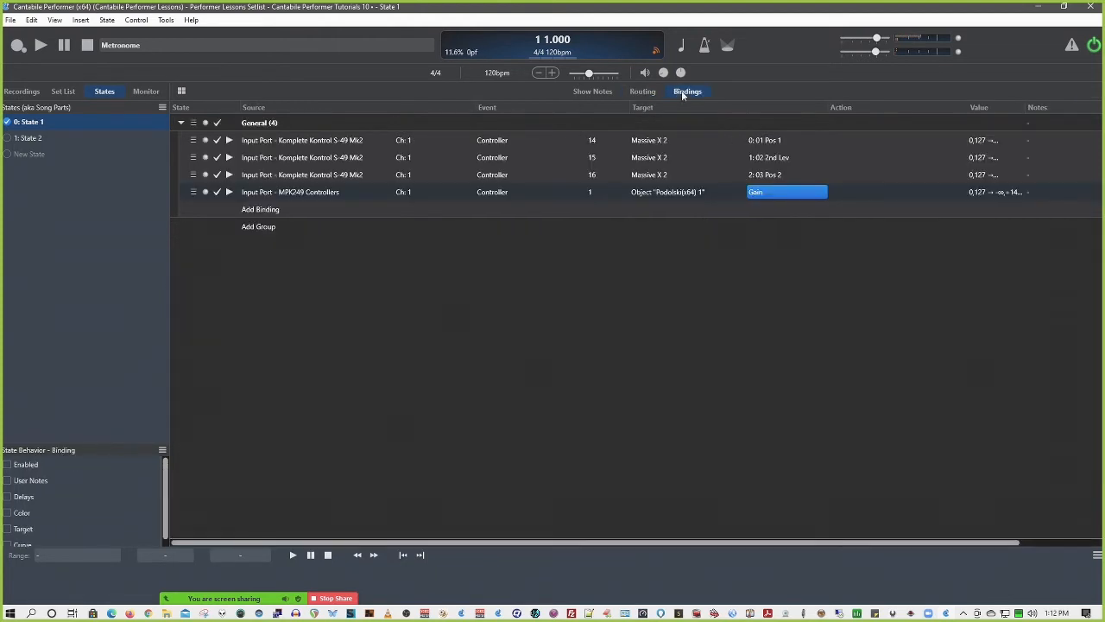
Set the MPK249 Controllers binding's control to Color and show the Podolski(x64) 1 row in the routing view
{"action": "left_click", "coordinate": [777, 193]}
{"action": "left_click", "coordinate": [848, 368]}
{"action": "left_click", "coordinate": [641, 91]}
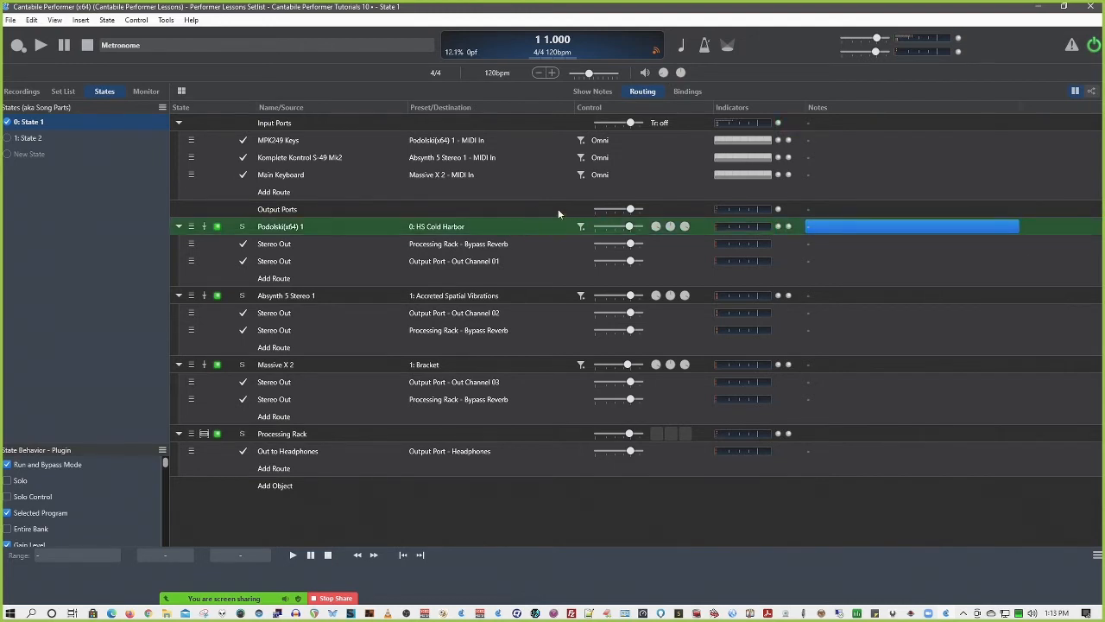
Return to the bindings list and review the control and target choices of the MPK249 Controllers binding without changing them
{"action": "left_click", "coordinate": [687, 91]}
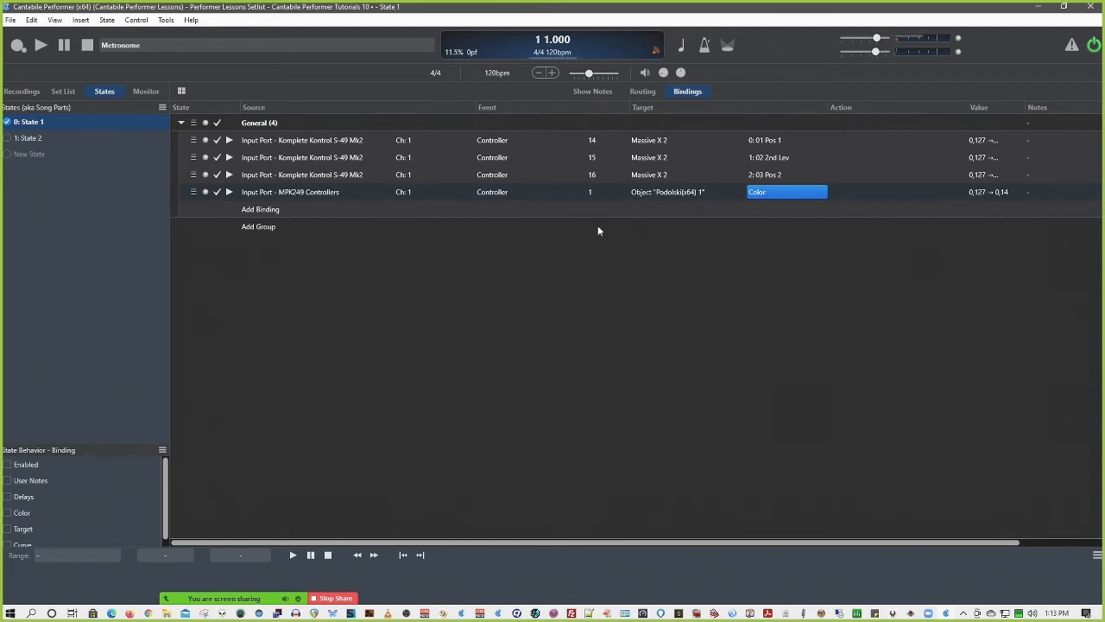
{"action": "left_click", "coordinate": [771, 193]}
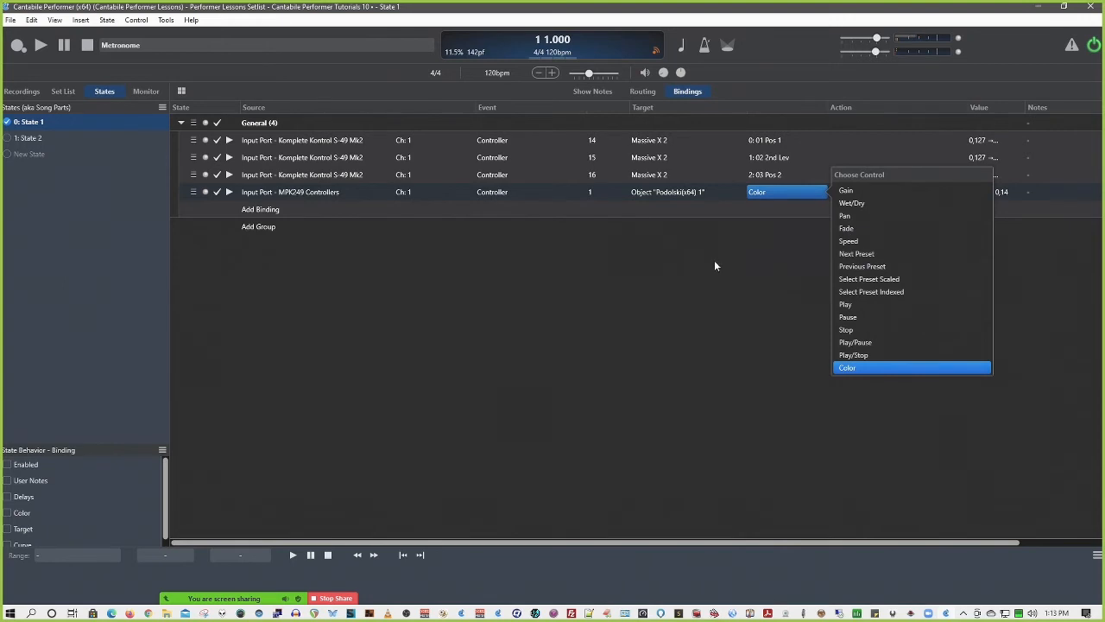
{"action": "left_click", "coordinate": [674, 191]}
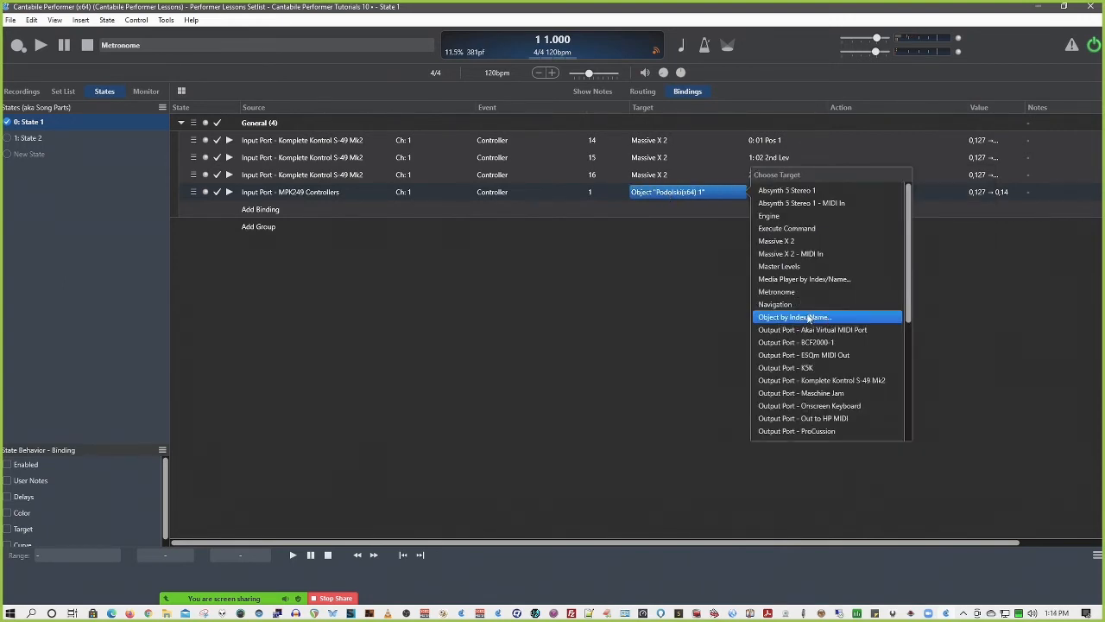
{"action": "left_click", "coordinate": [700, 193]}
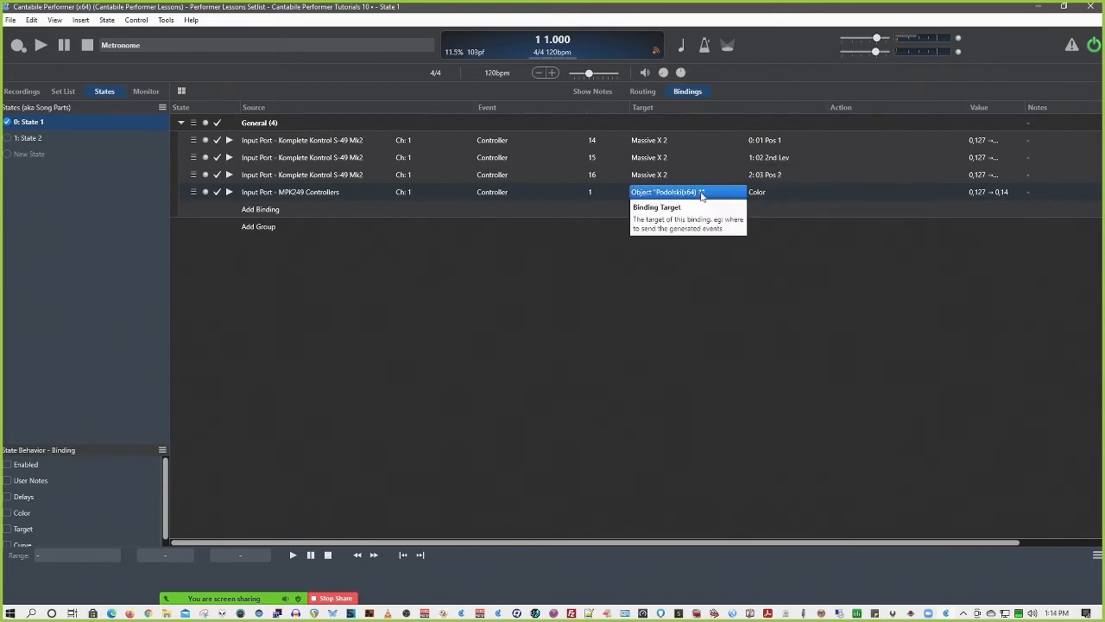
{"action": "left_click", "coordinate": [764, 193]}
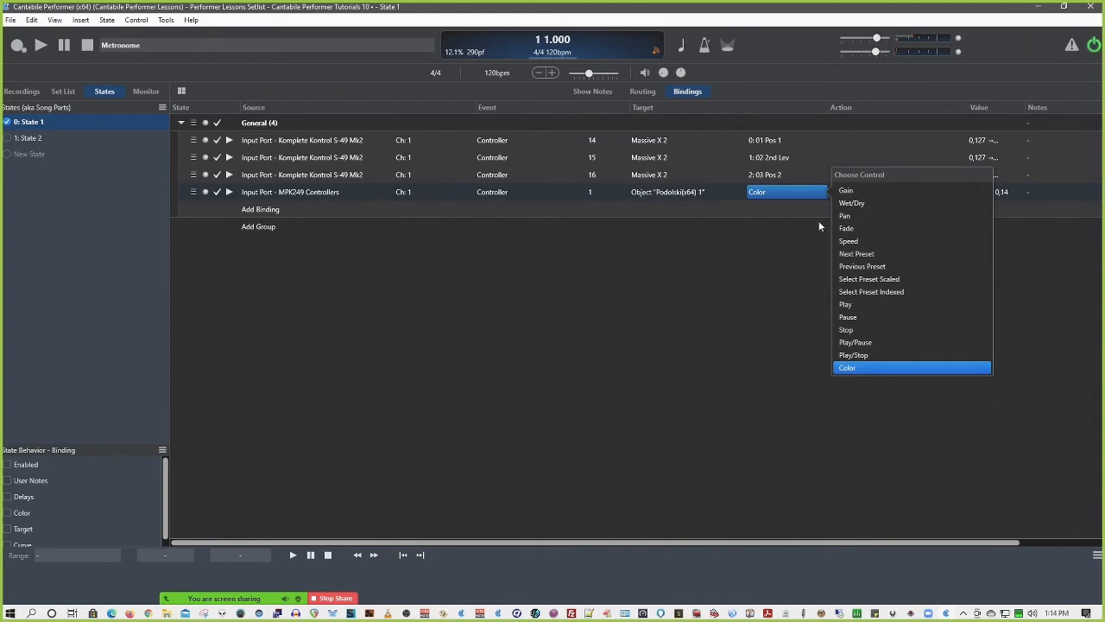
{"action": "left_click", "coordinate": [685, 255]}
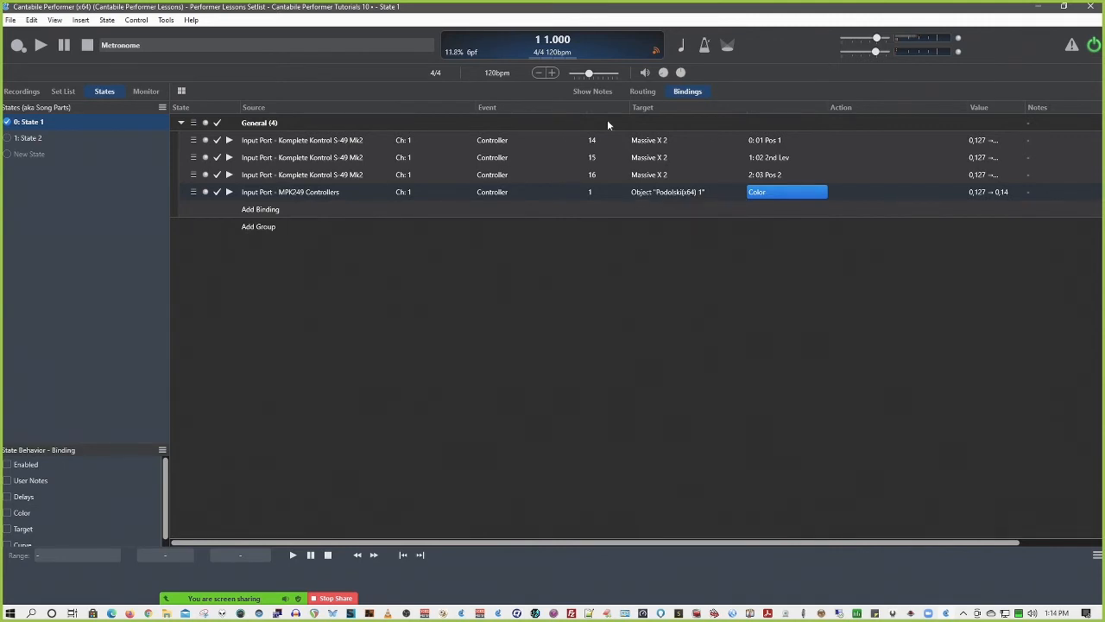
Check the Create Binding option on the Podolski(x64) 1 row in the routing view, and review the MPK249 Controllers binding's target choices
{"action": "left_click", "coordinate": [642, 92]}
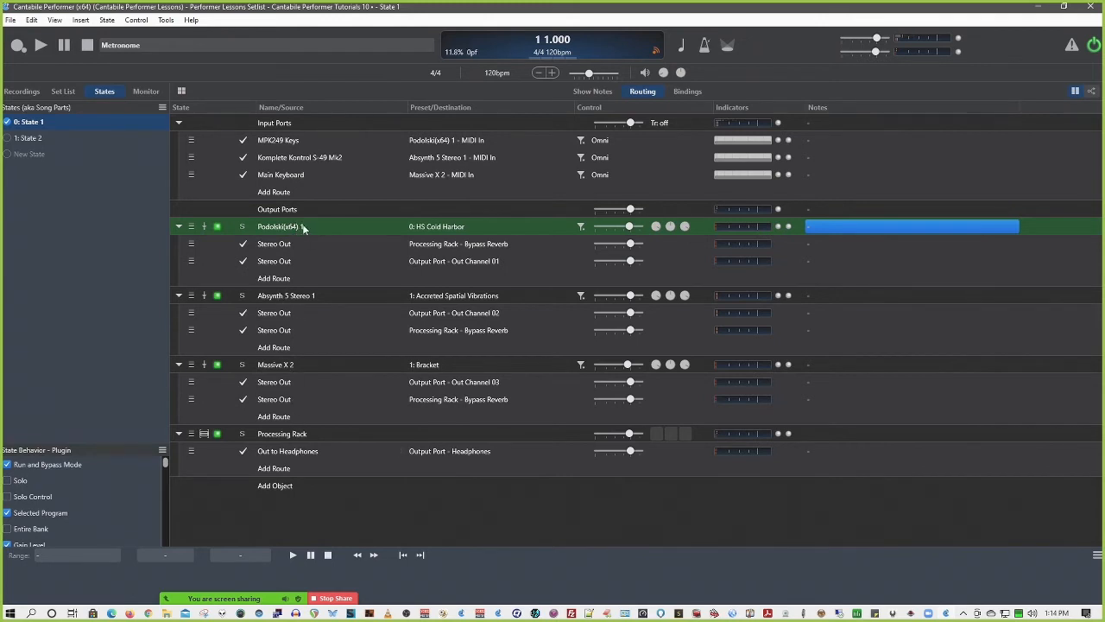
{"action": "right_click", "coordinate": [687, 228]}
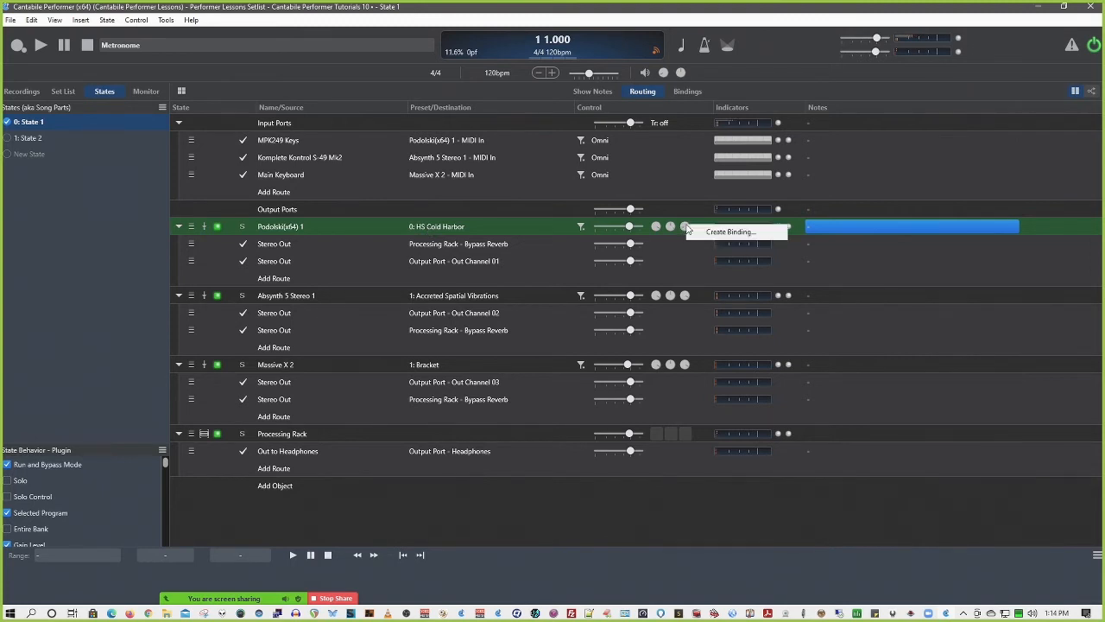
{"action": "left_click", "coordinate": [327, 227]}
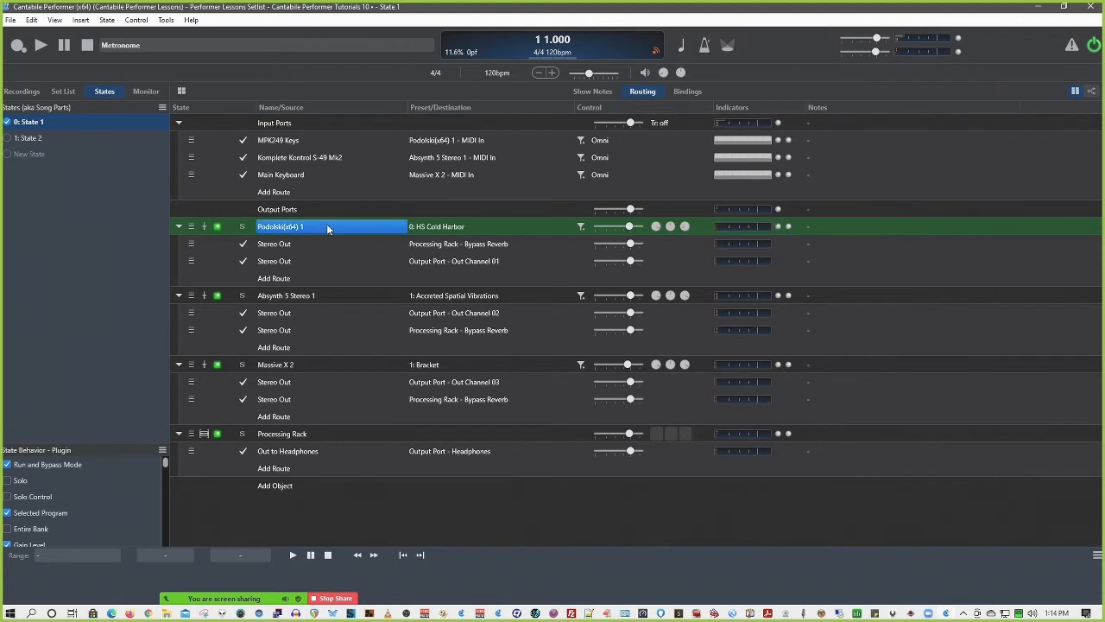
{"action": "left_click", "coordinate": [687, 91]}
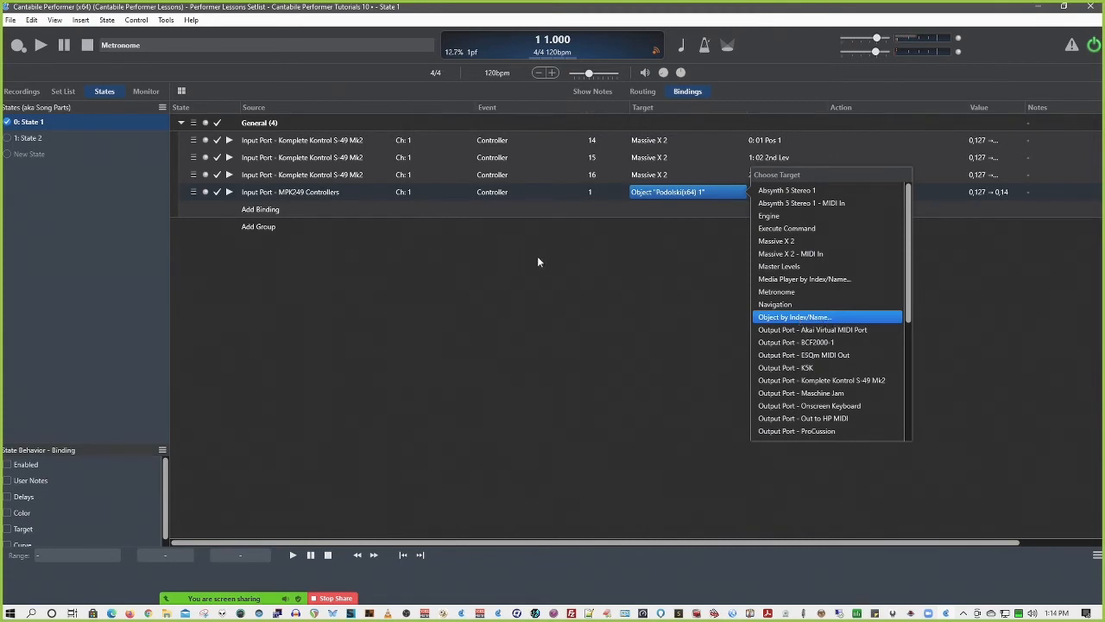
Move the Massive X 2 plugin above Podolski(x64) 1 in the routing view
{"action": "left_click", "coordinate": [637, 93]}
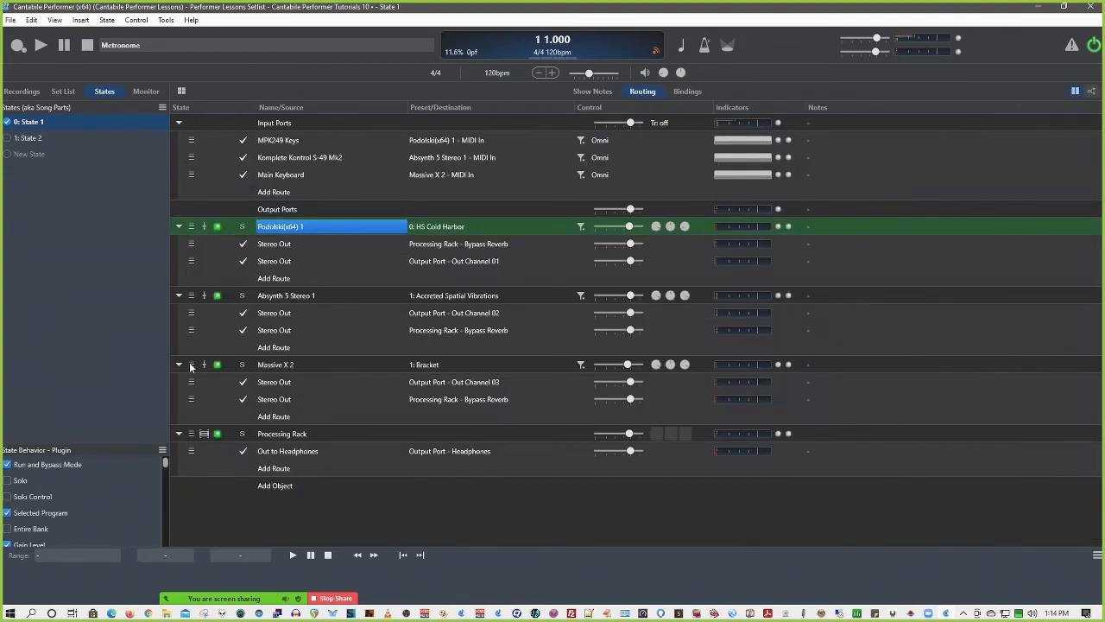
{"action": "left_click_drag", "start_coordinate": [191, 366], "coordinate": [192, 246]}
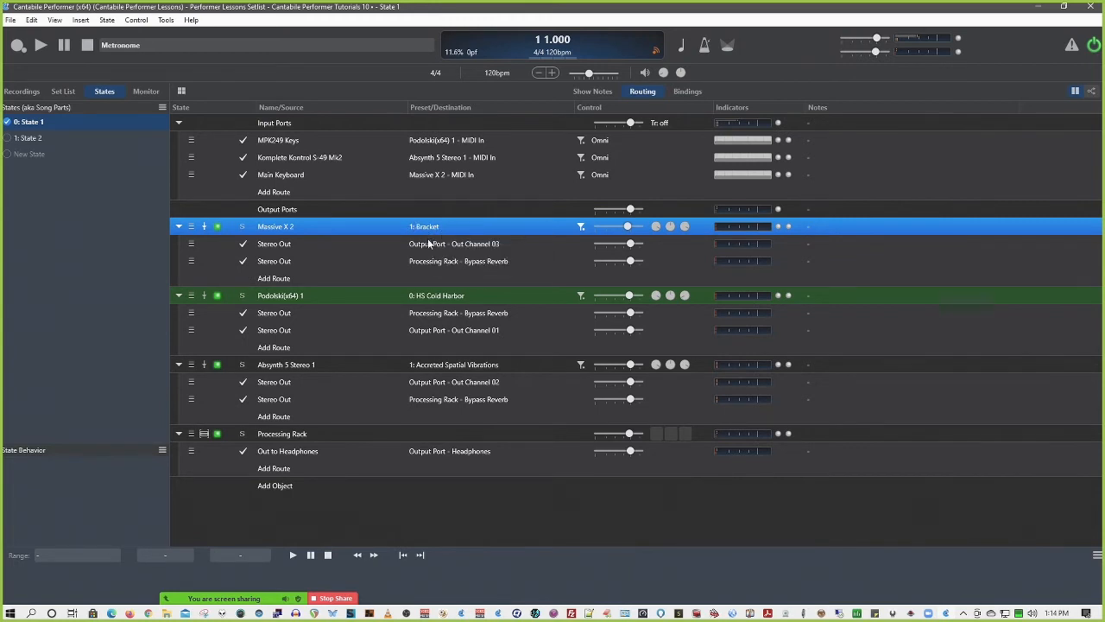
Retarget the MPK249 Controllers binding by index to Object #1 in the Song rack
{"action": "left_click", "coordinate": [690, 90]}
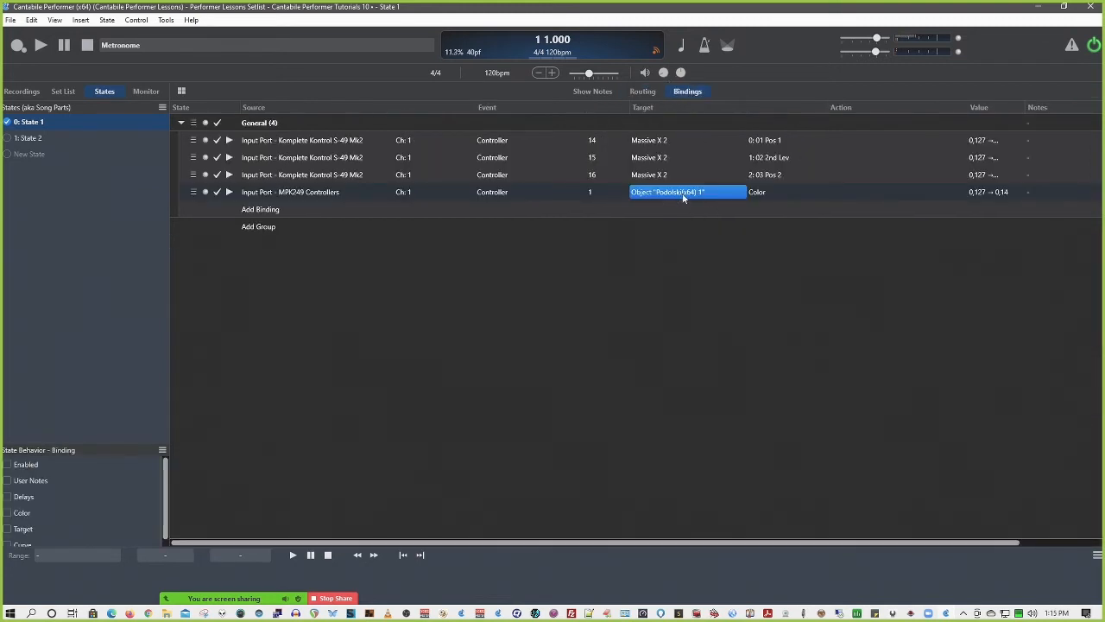
{"action": "left_click", "coordinate": [746, 191]}
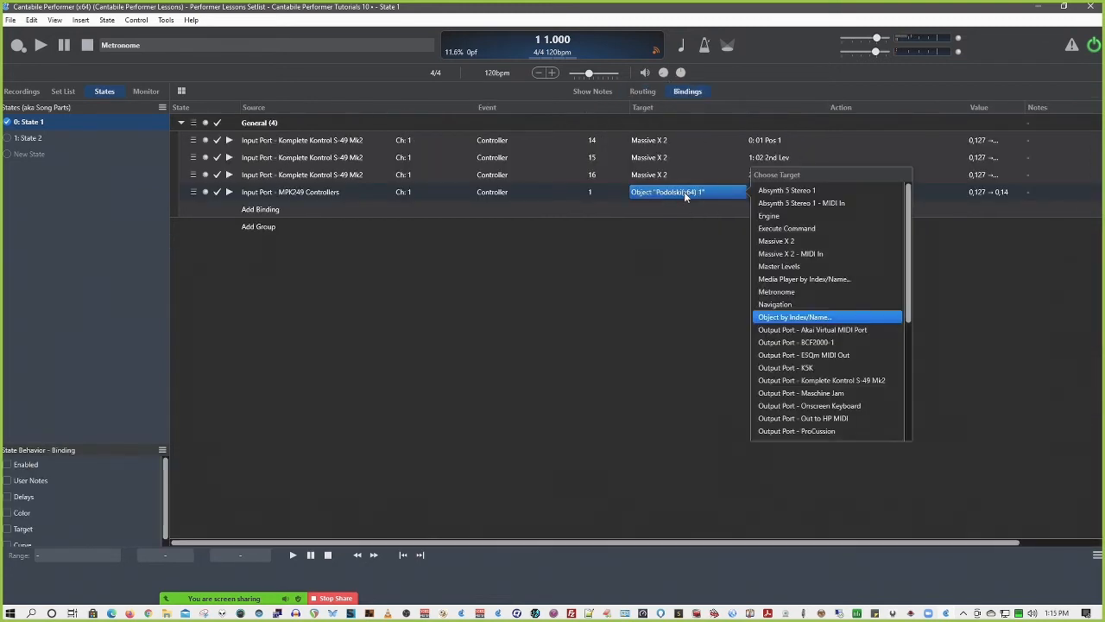
{"action": "left_click", "coordinate": [791, 316]}
{"action": "left_click", "coordinate": [539, 272]}
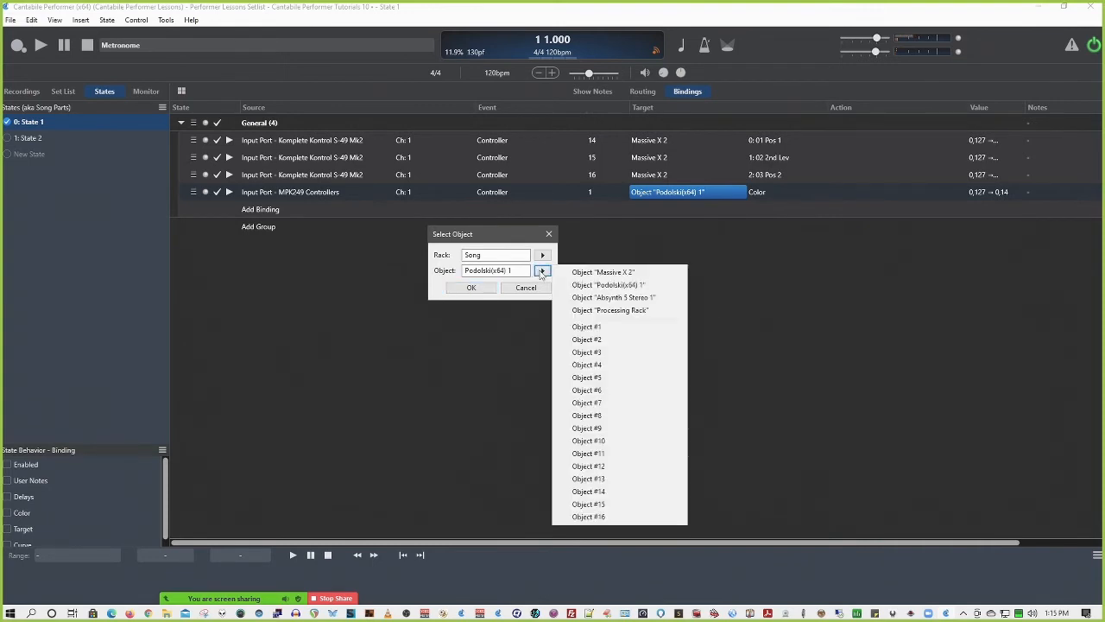
{"action": "left_click", "coordinate": [591, 327]}
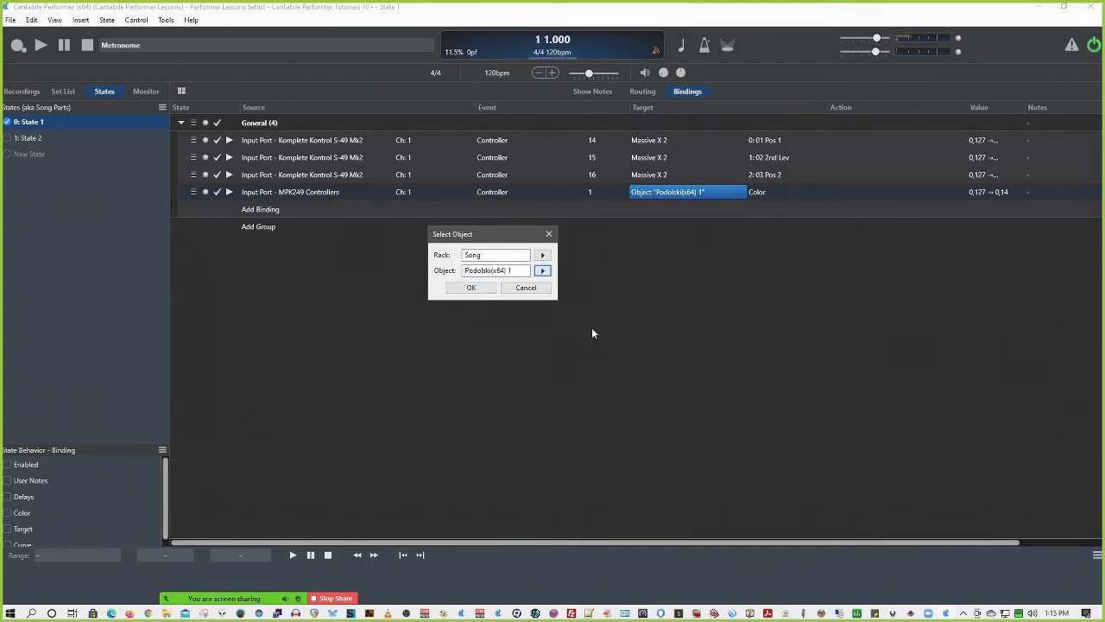
{"action": "left_click", "coordinate": [474, 289]}
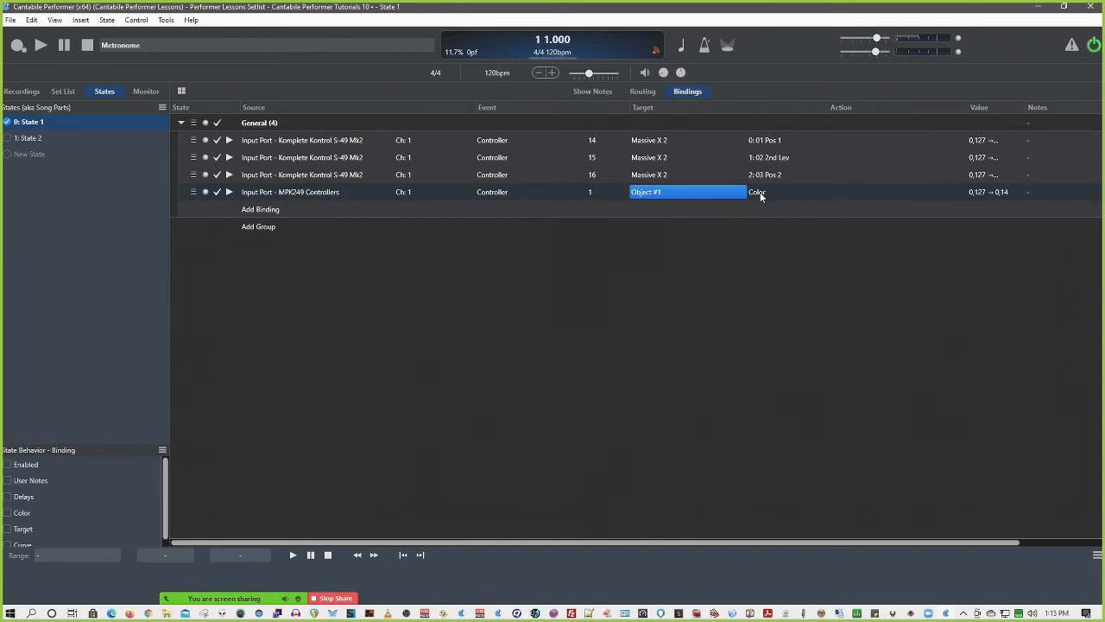
Return Massive X 2 to its place below Absynth 5 Stereo 1 in the routing view, just above the Processing Rack
{"action": "left_click", "coordinate": [646, 90]}
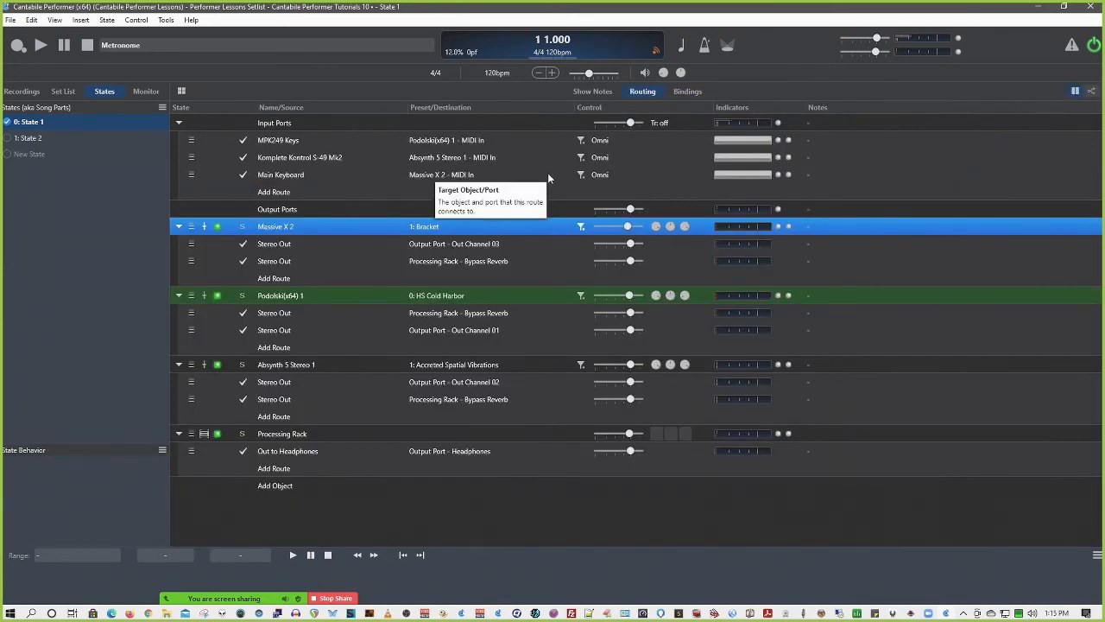
{"action": "left_click", "coordinate": [511, 295]}
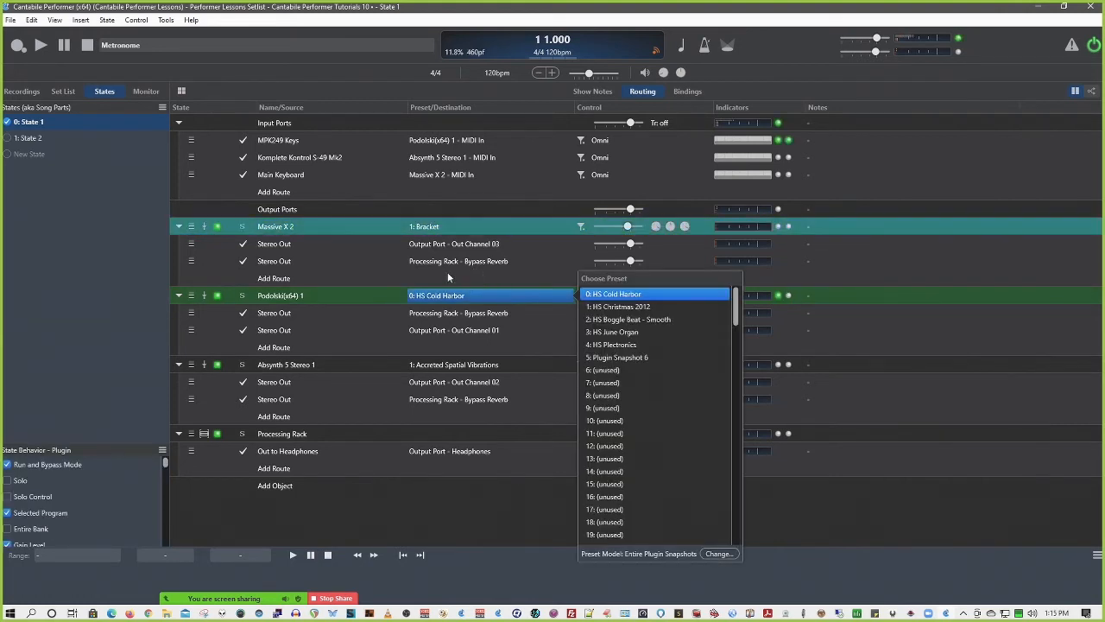
{"action": "left_click", "coordinate": [194, 228]}
{"action": "left_click_drag", "start_coordinate": [195, 228], "coordinate": [221, 428]}
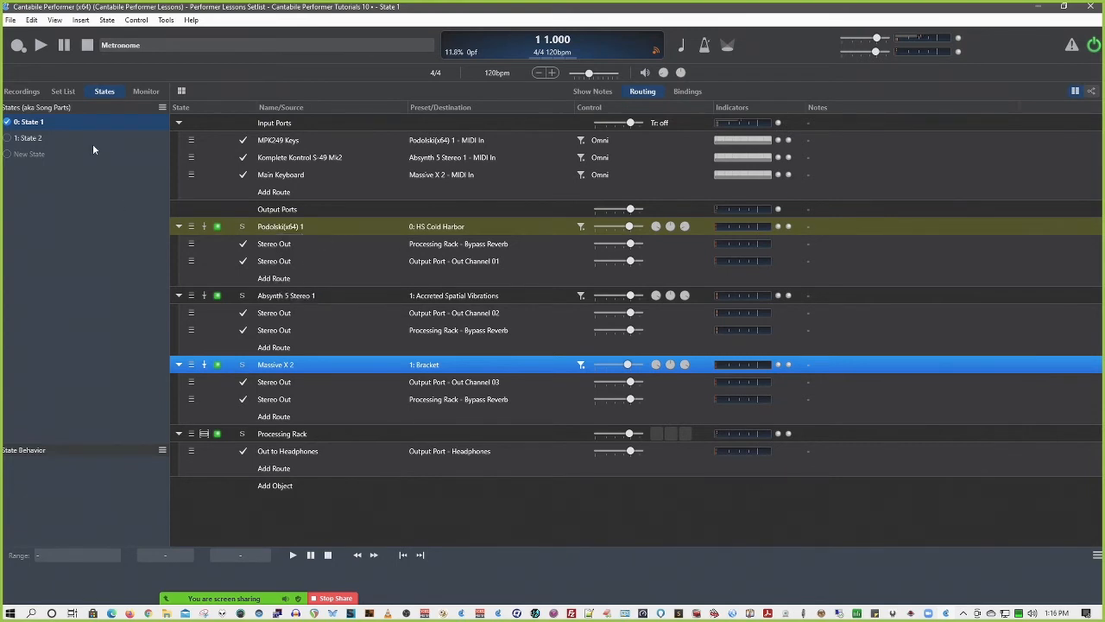
Show the set list, and move Massive X 2 above Absynth 5 Stereo 1 and back below it in the routing view
{"action": "left_click", "coordinate": [72, 91]}
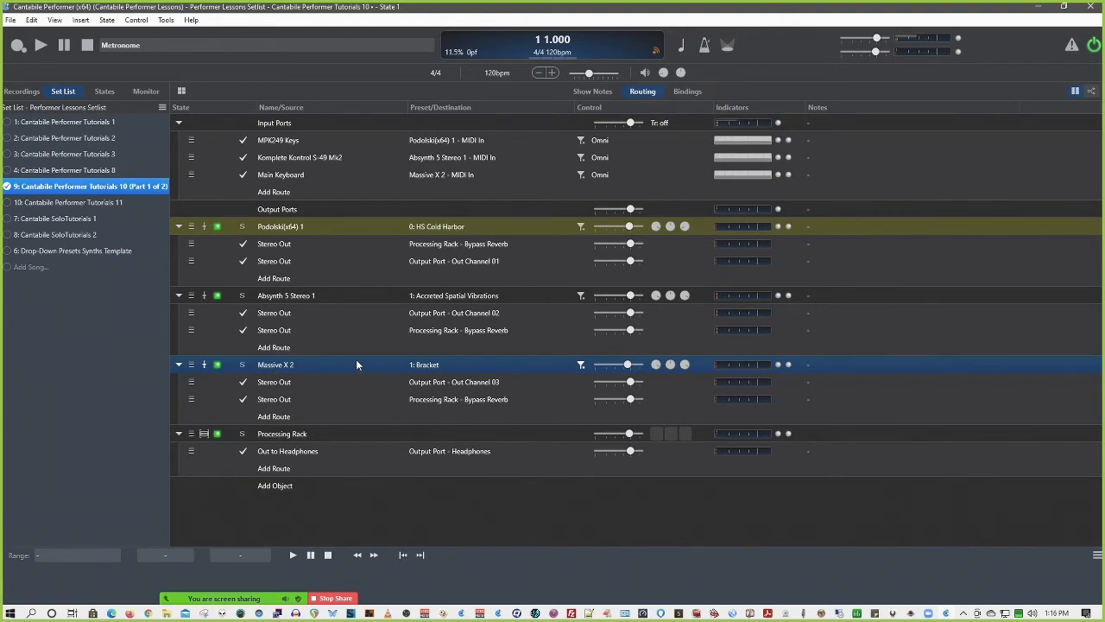
{"action": "left_click", "coordinate": [195, 367]}
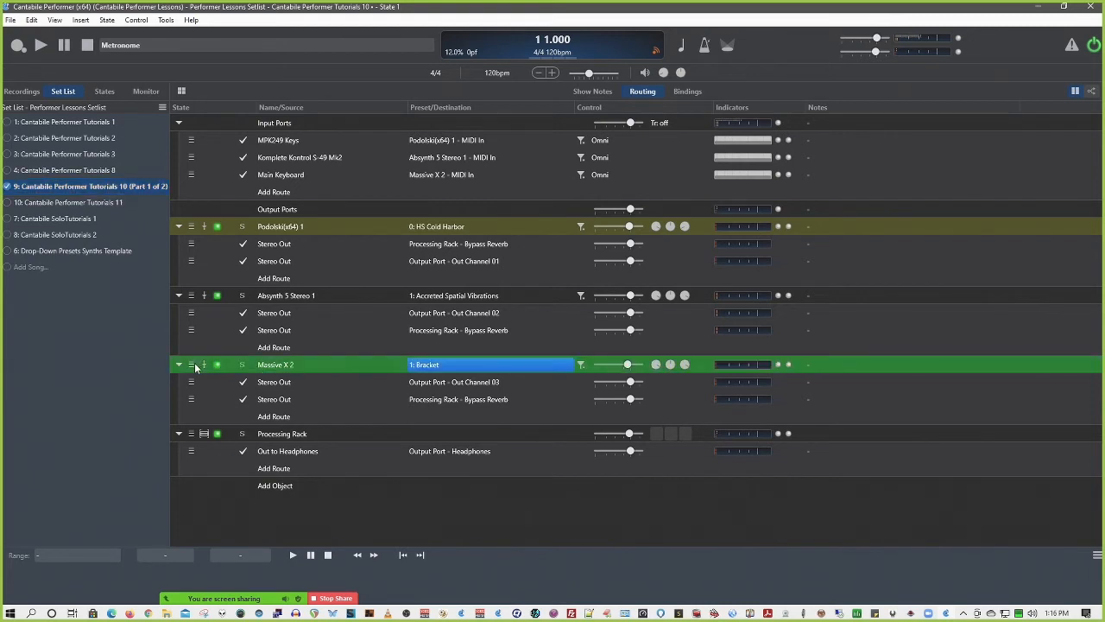
{"action": "left_click_drag", "start_coordinate": [196, 367], "coordinate": [192, 309]}
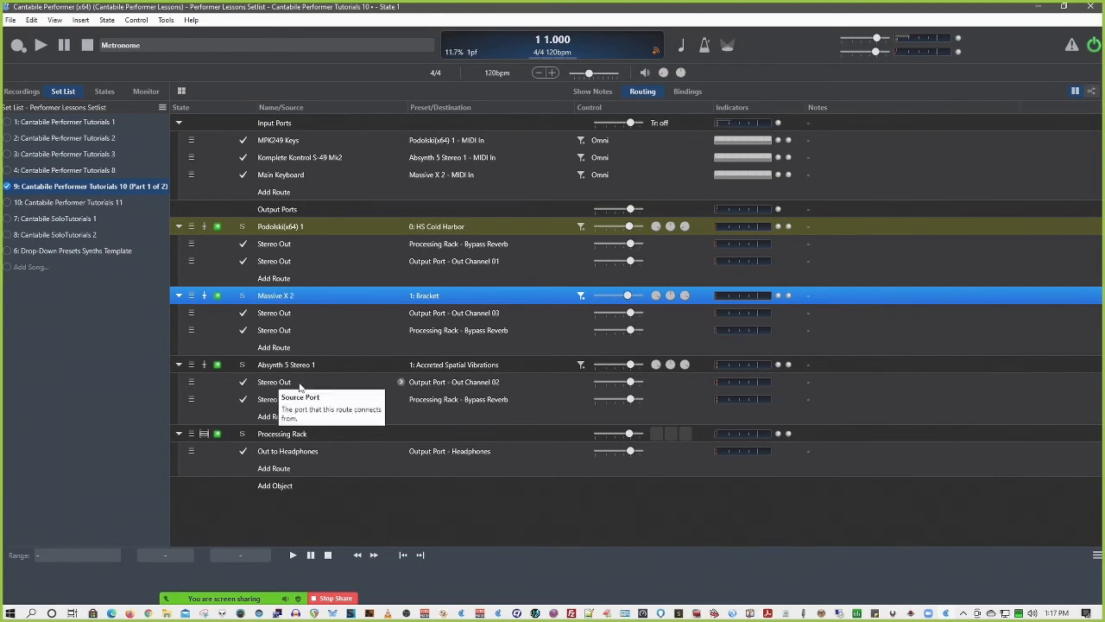
{"action": "left_click", "coordinate": [191, 296]}
{"action": "left_click_drag", "start_coordinate": [192, 296], "coordinate": [199, 425]}
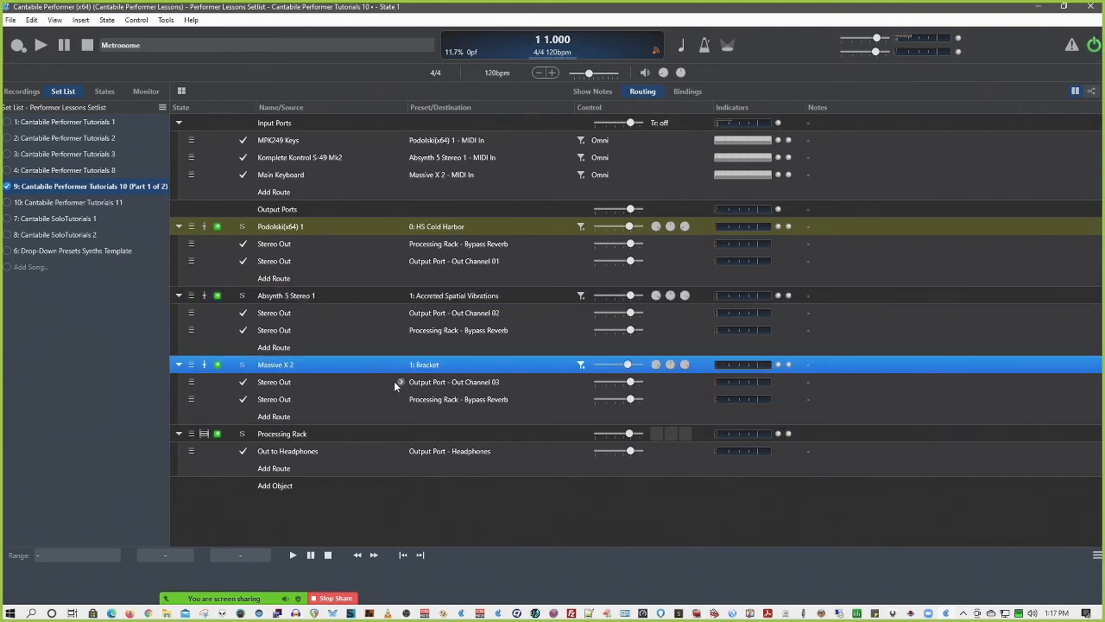
Examine the rack and object choices for the MPK249 Controllers binding's Object by Index/Name target, and cancel without changes
{"action": "left_click", "coordinate": [688, 91]}
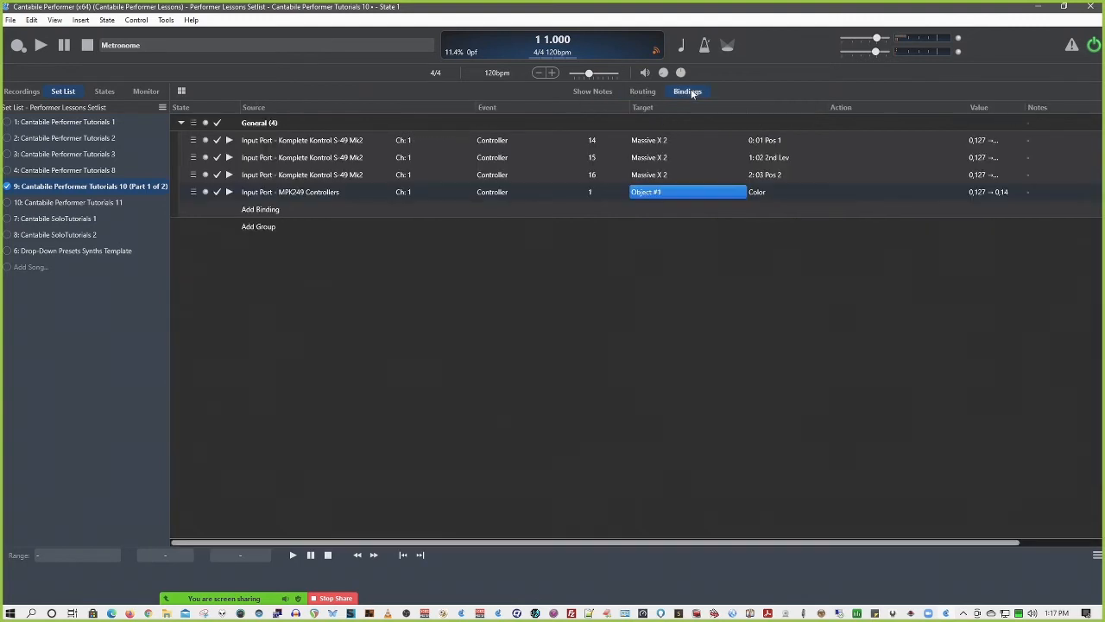
{"action": "left_click", "coordinate": [665, 192]}
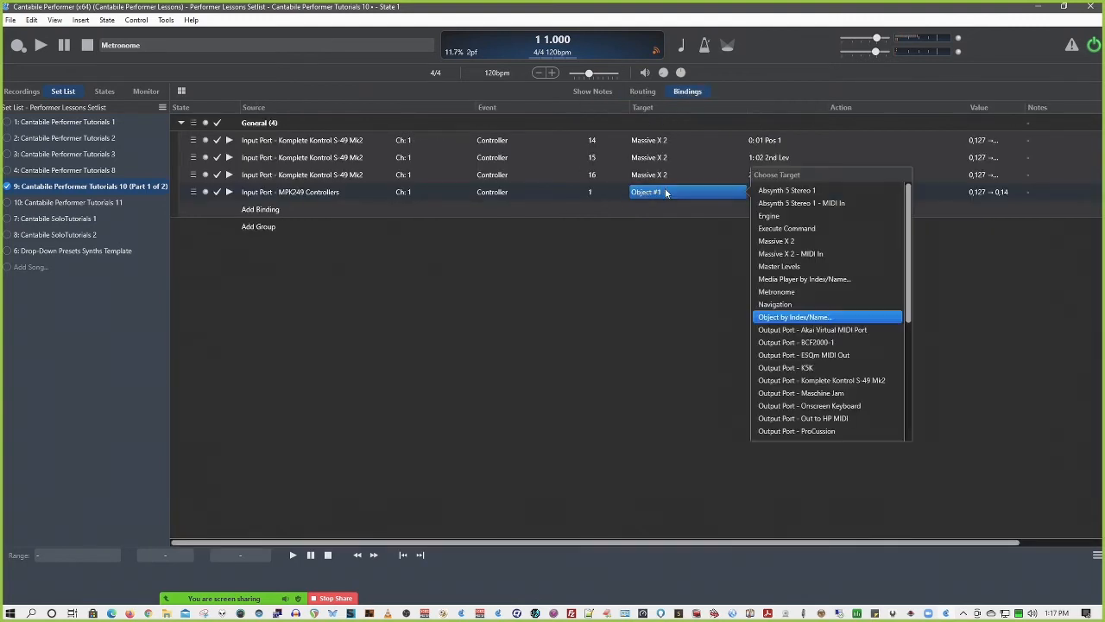
{"action": "left_click", "coordinate": [822, 318]}
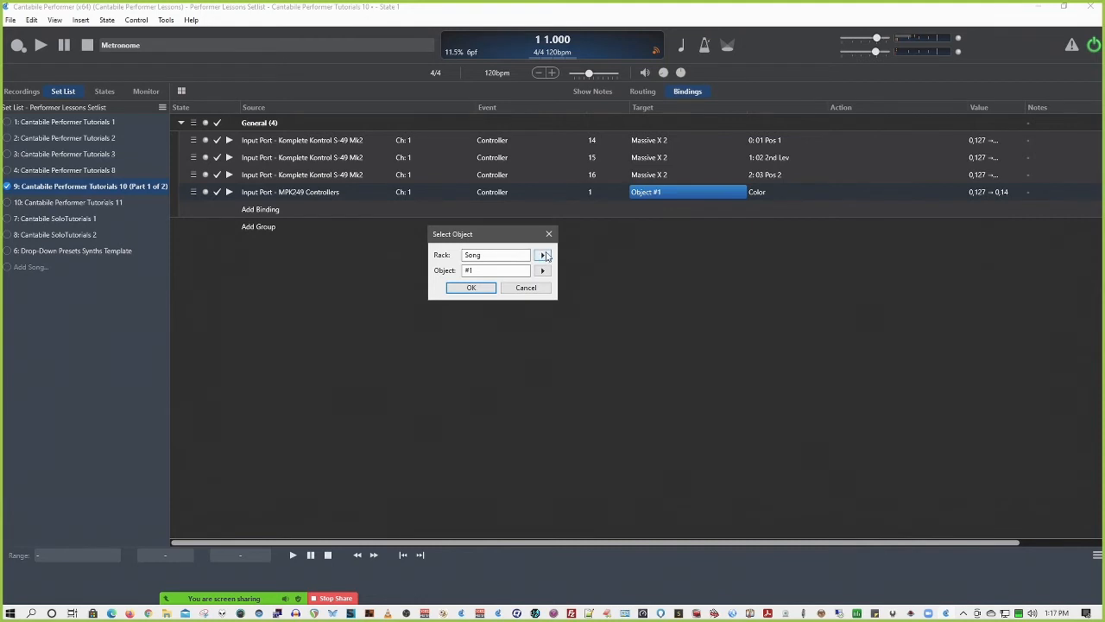
{"action": "left_click", "coordinate": [542, 254]}
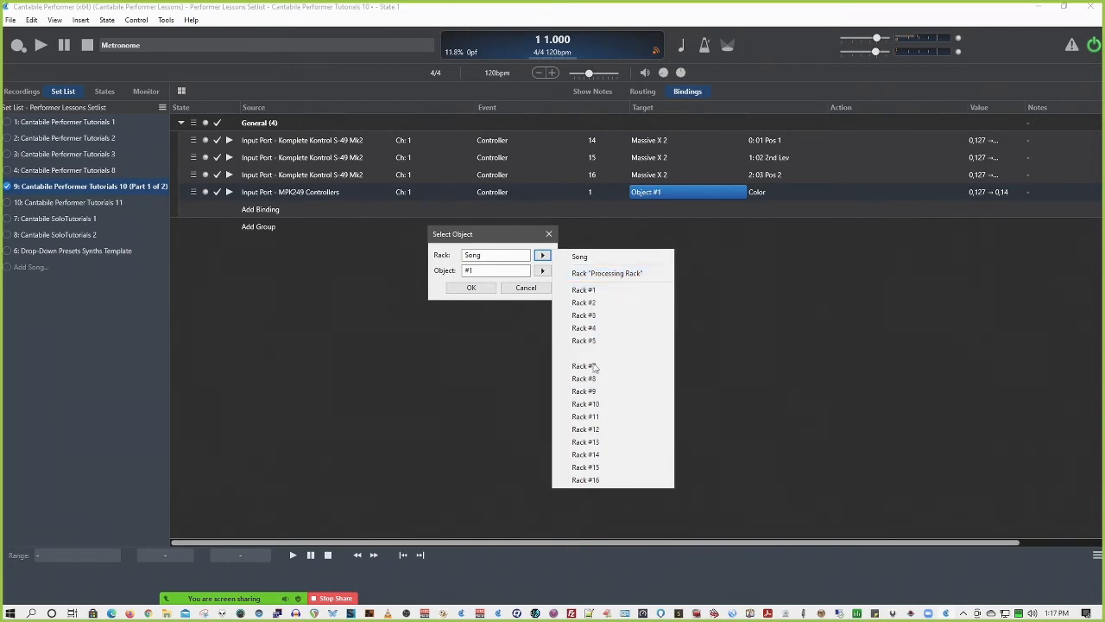
{"action": "left_click", "coordinate": [542, 270]}
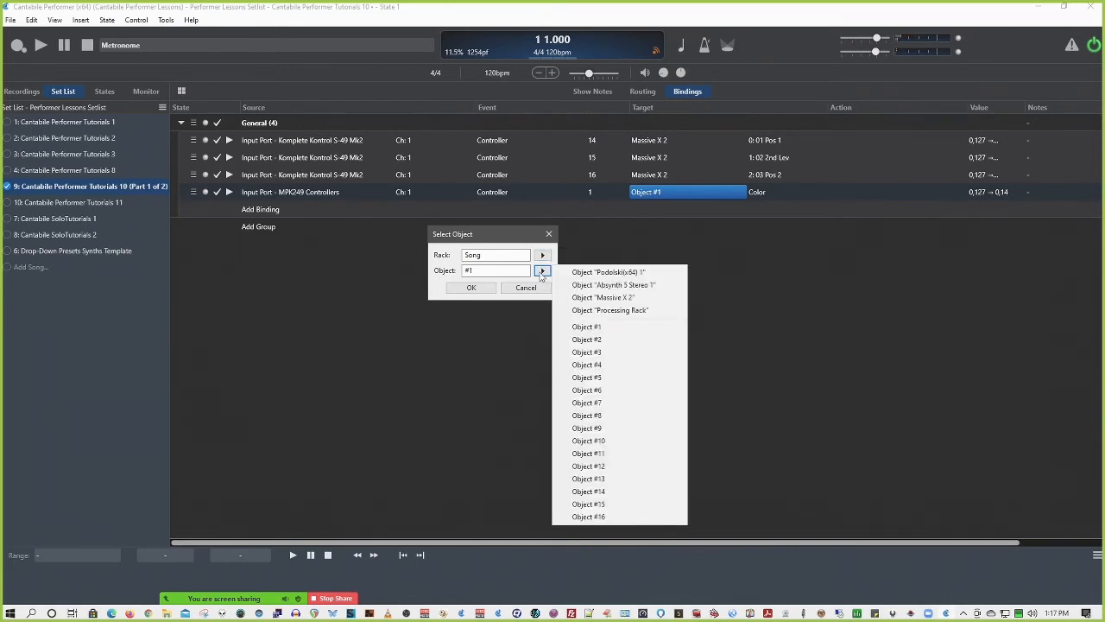
{"action": "left_click", "coordinate": [543, 255]}
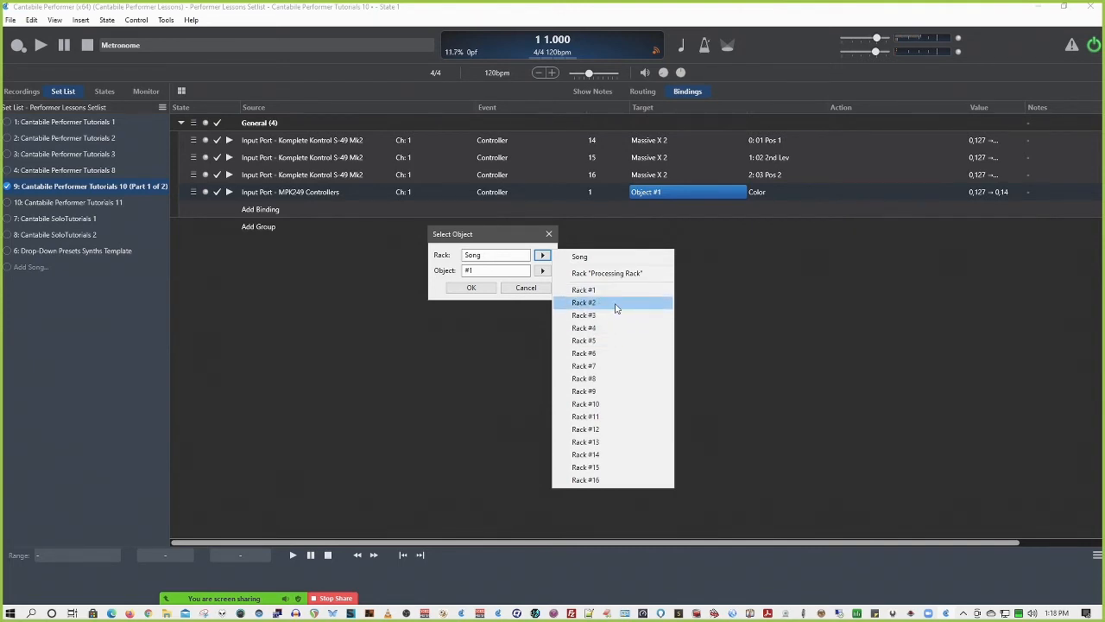
{"action": "left_click", "coordinate": [585, 258]}
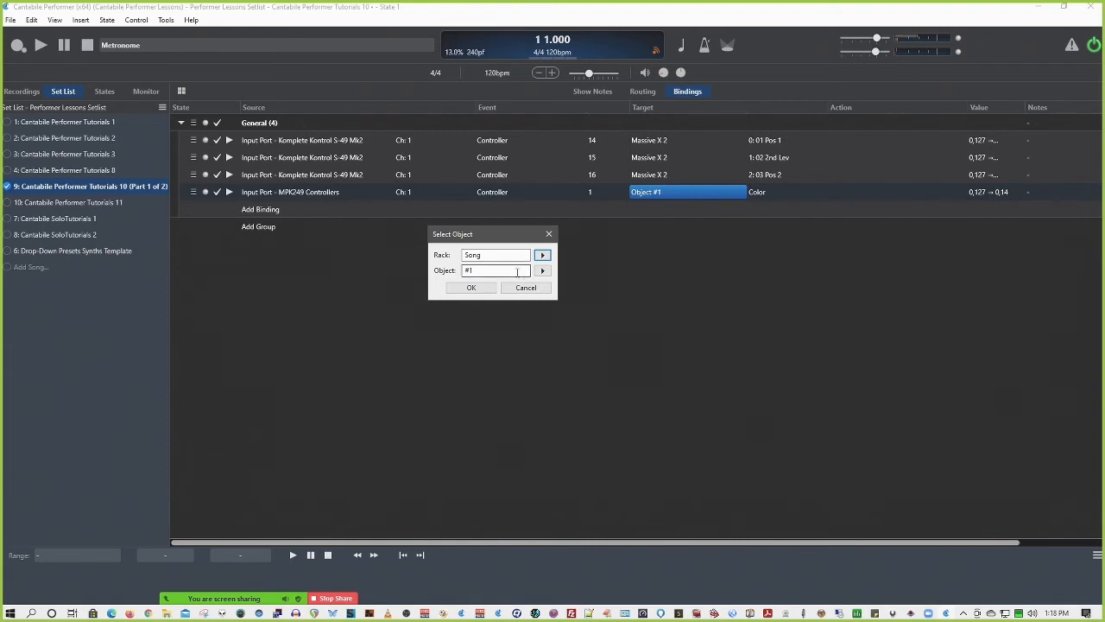
{"action": "left_click", "coordinate": [542, 271]}
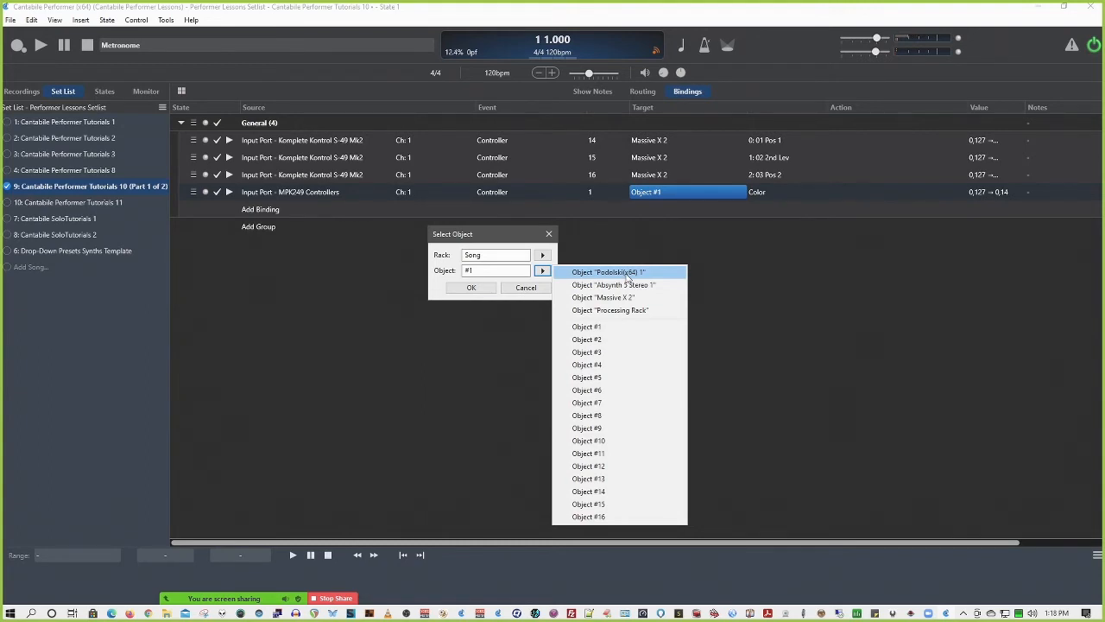
{"action": "left_click", "coordinate": [526, 289]}
{"action": "left_click", "coordinate": [525, 288]}
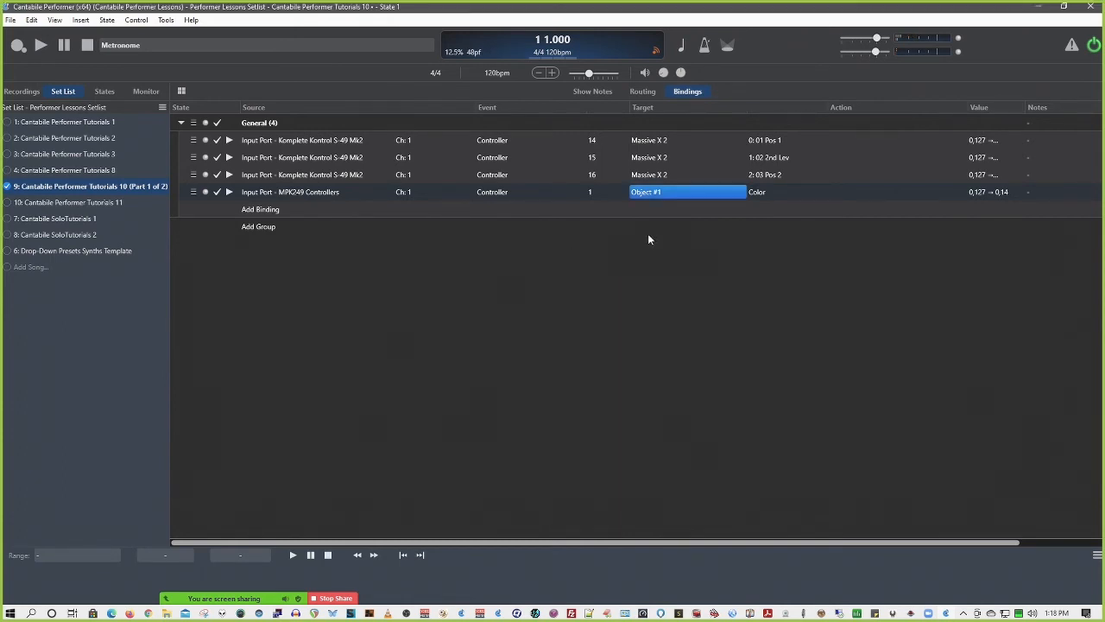
Set the MPK249 Controllers binding's target to Output Port - BCF2000-1
{"action": "left_click", "coordinate": [651, 192]}
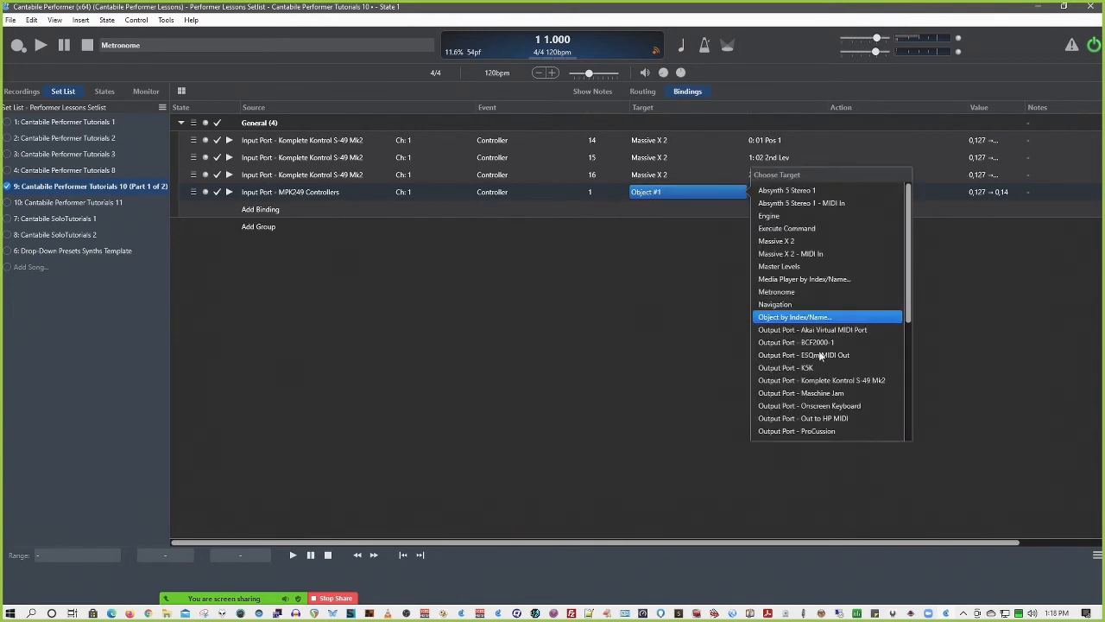
{"action": "scroll", "coordinate": [816, 354], "scroll_direction": "down", "scroll_amount": 2}
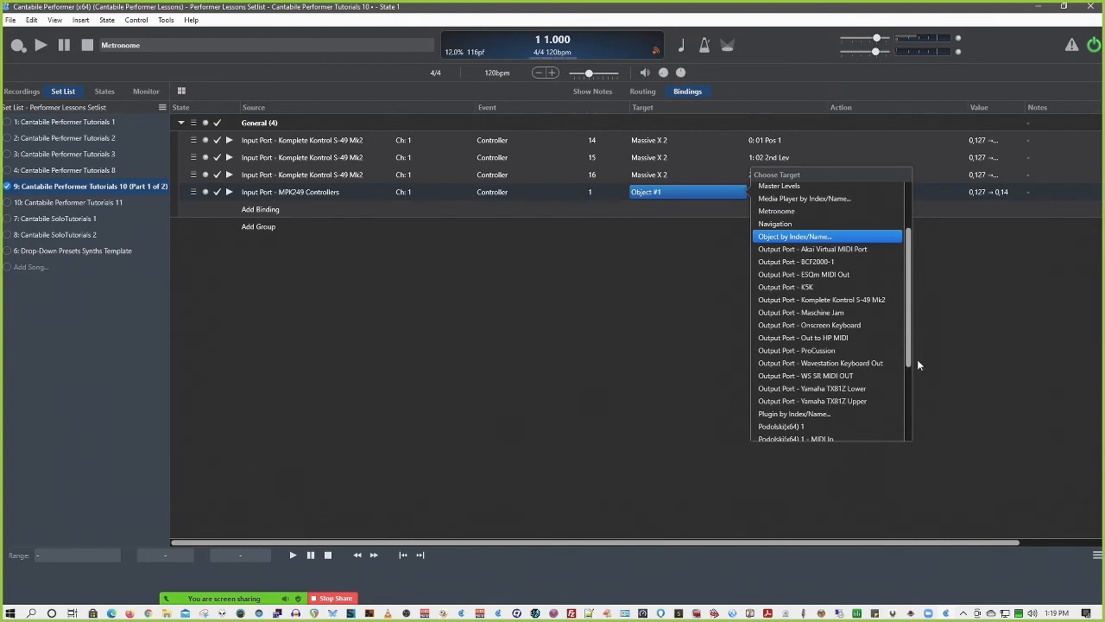
{"action": "scroll", "coordinate": [908, 360], "scroll_direction": "down", "scroll_amount": 1}
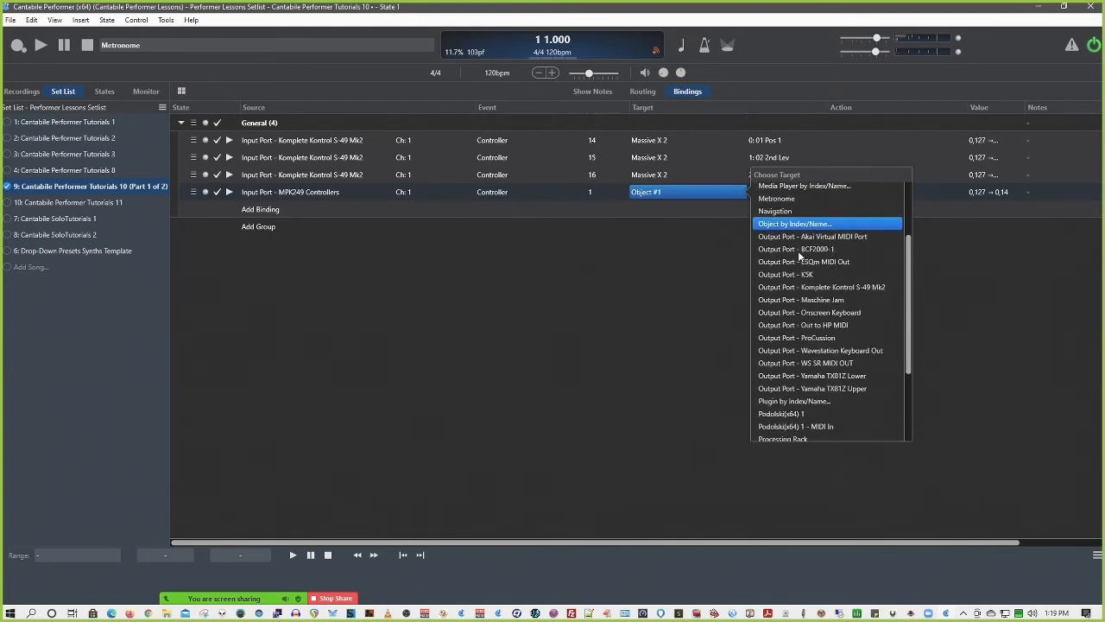
{"action": "left_click", "coordinate": [824, 248]}
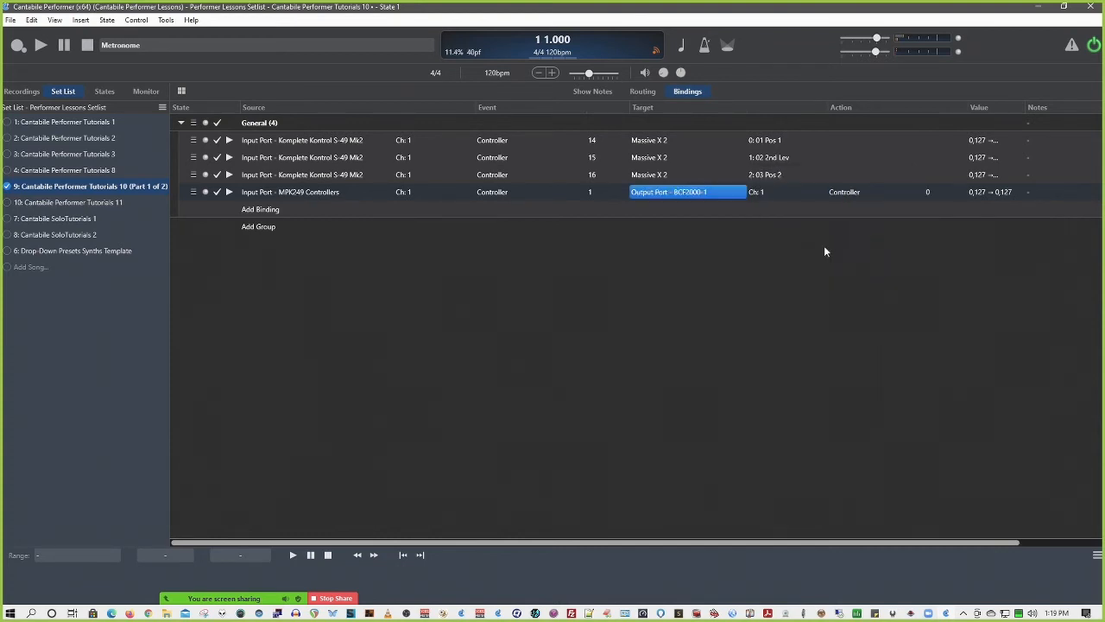
Keep the MPK249 Controllers binding's output event as Controller and set its controller number to 7
{"action": "left_click", "coordinate": [838, 192]}
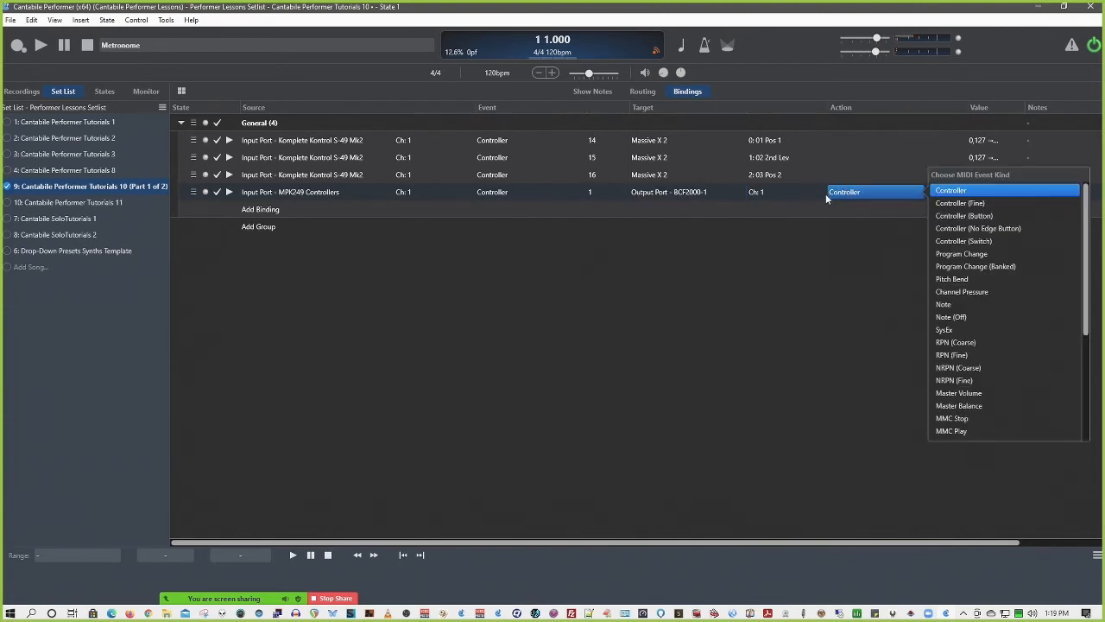
{"action": "left_click", "coordinate": [937, 189]}
{"action": "left_click", "coordinate": [926, 188]}
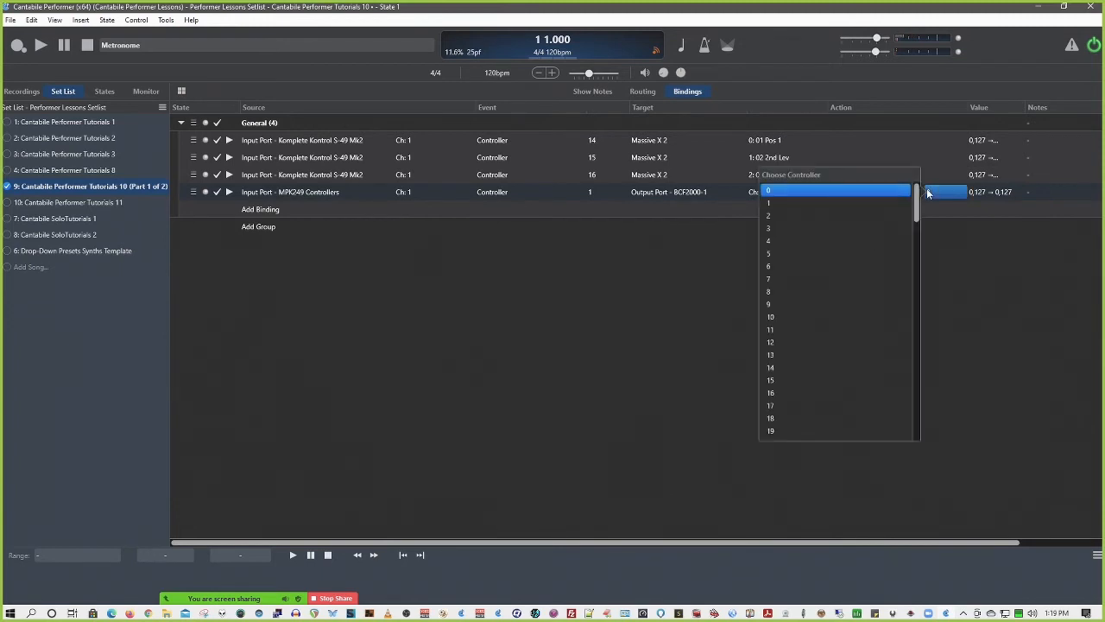
{"action": "left_click", "coordinate": [777, 278]}
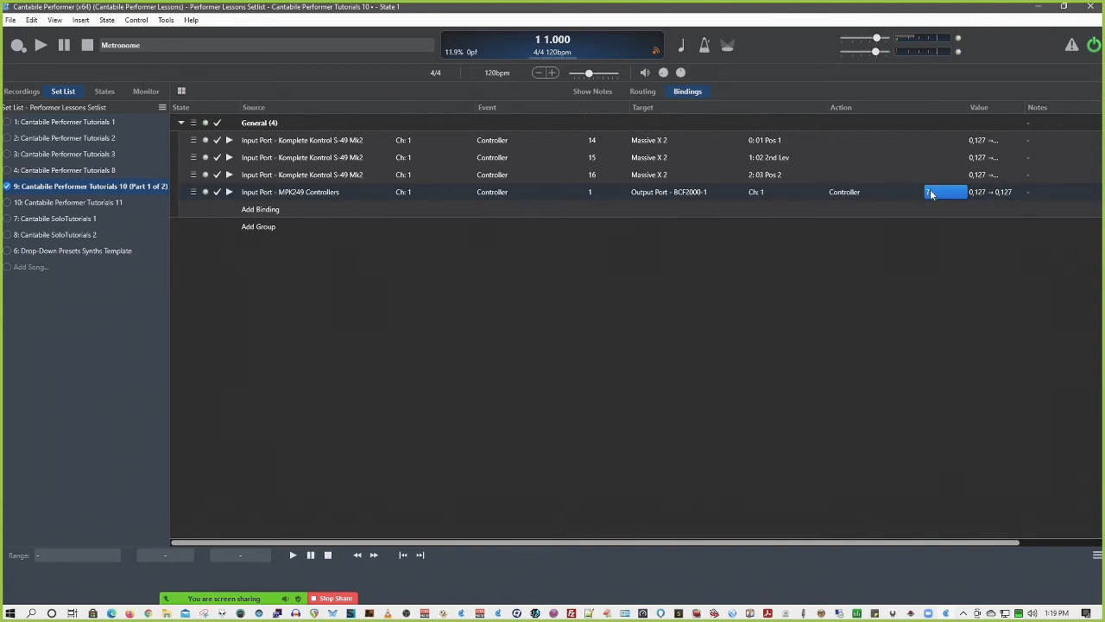
Set the MPK249 Controllers binding's target to Processing Rack and review its available controls, keeping Running/Suspended
{"action": "left_click", "coordinate": [695, 193]}
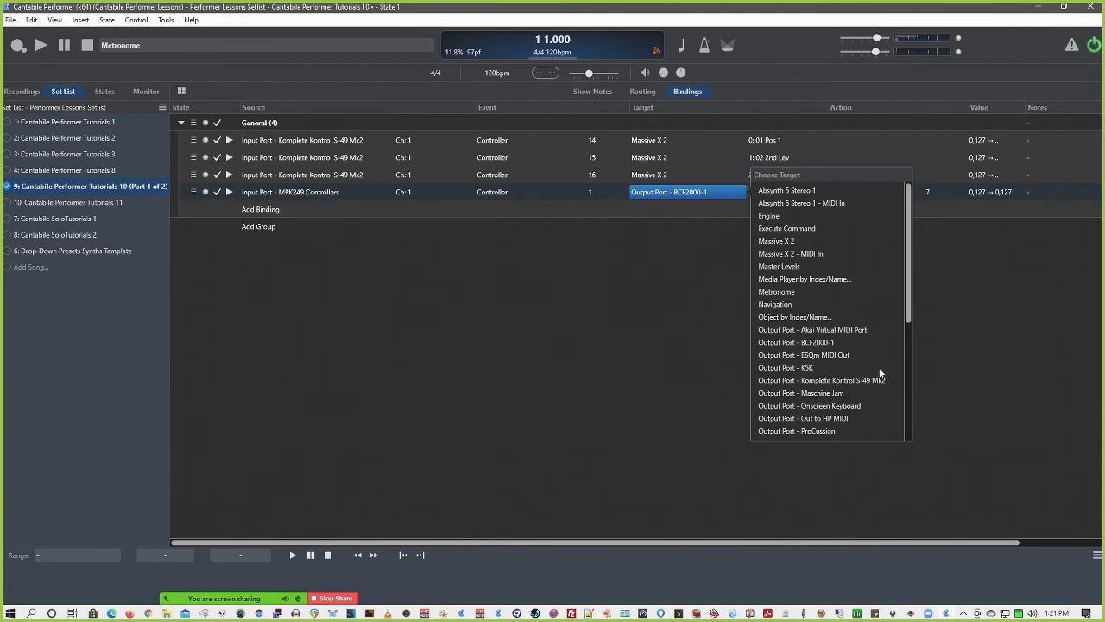
{"action": "scroll", "coordinate": [868, 363], "scroll_direction": "down", "scroll_amount": 2}
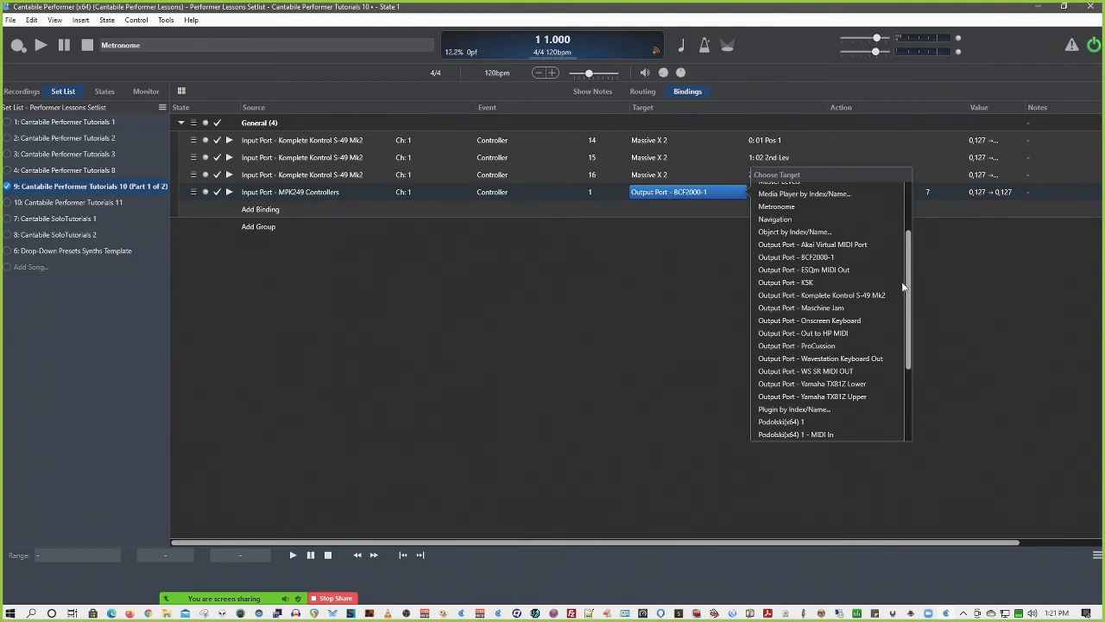
{"action": "left_click_drag", "start_coordinate": [909, 279], "coordinate": [917, 357]}
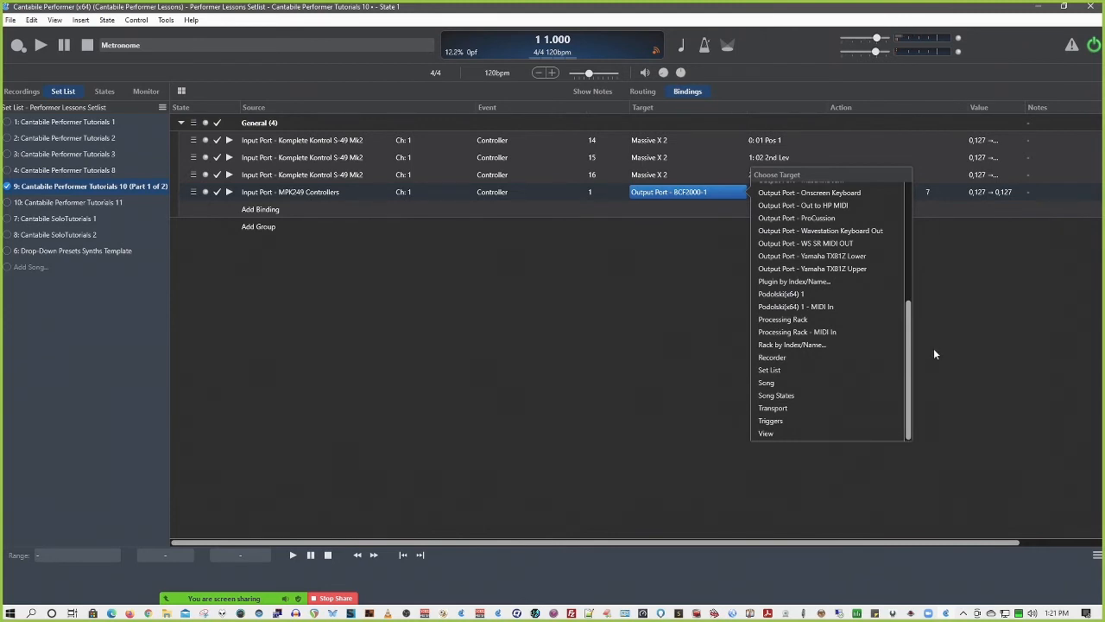
{"action": "left_click", "coordinate": [933, 354]}
{"action": "left_click", "coordinate": [795, 321]}
{"action": "left_click", "coordinate": [789, 193]}
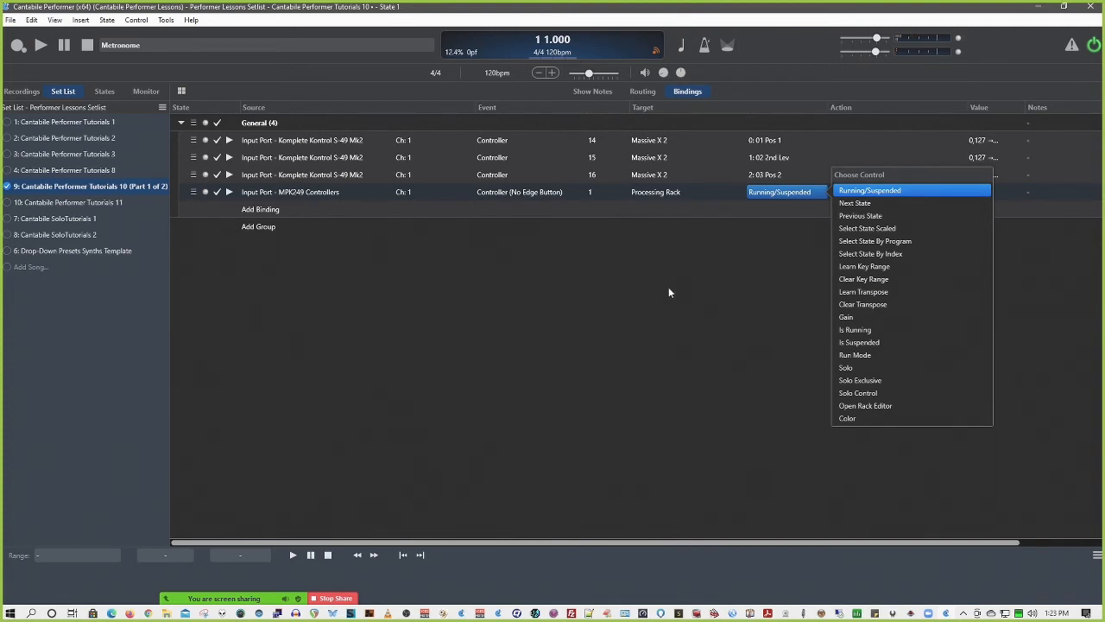
{"action": "left_click", "coordinate": [207, 193]}
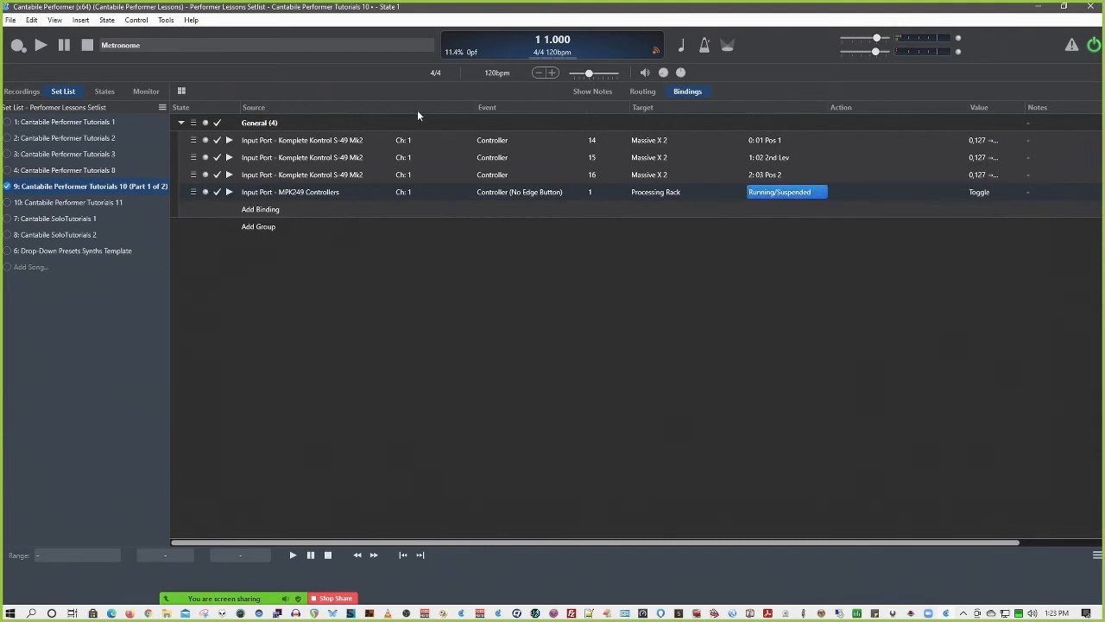
In the routing view, try soloing Massive X 2 and Processing Rack individually, and end with both soloed together
{"action": "left_click", "coordinate": [645, 91]}
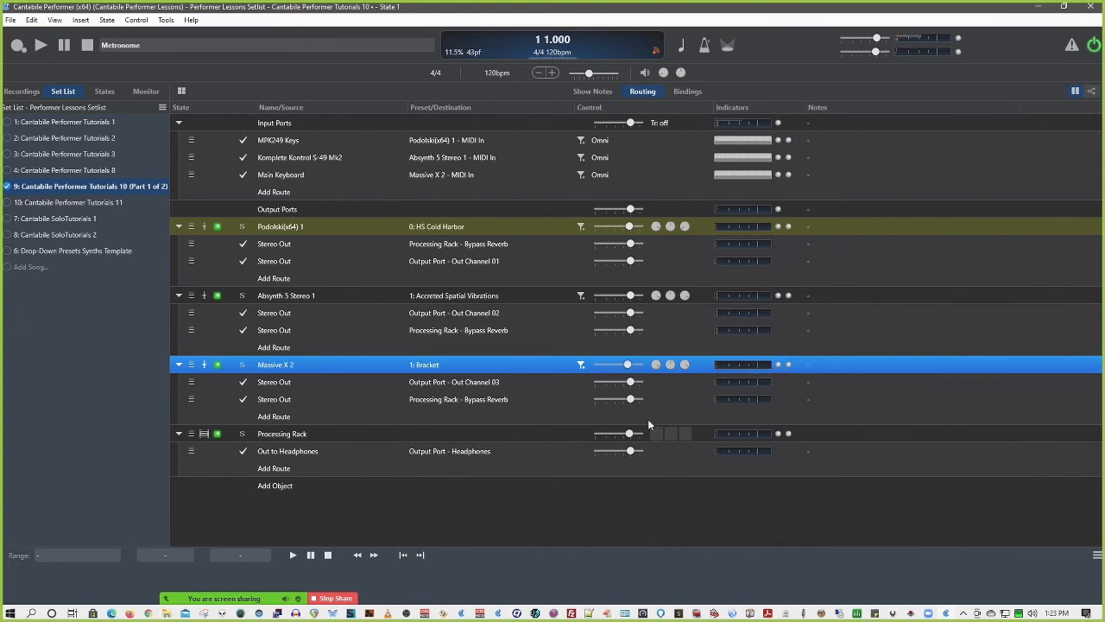
{"action": "left_click", "coordinate": [241, 366]}
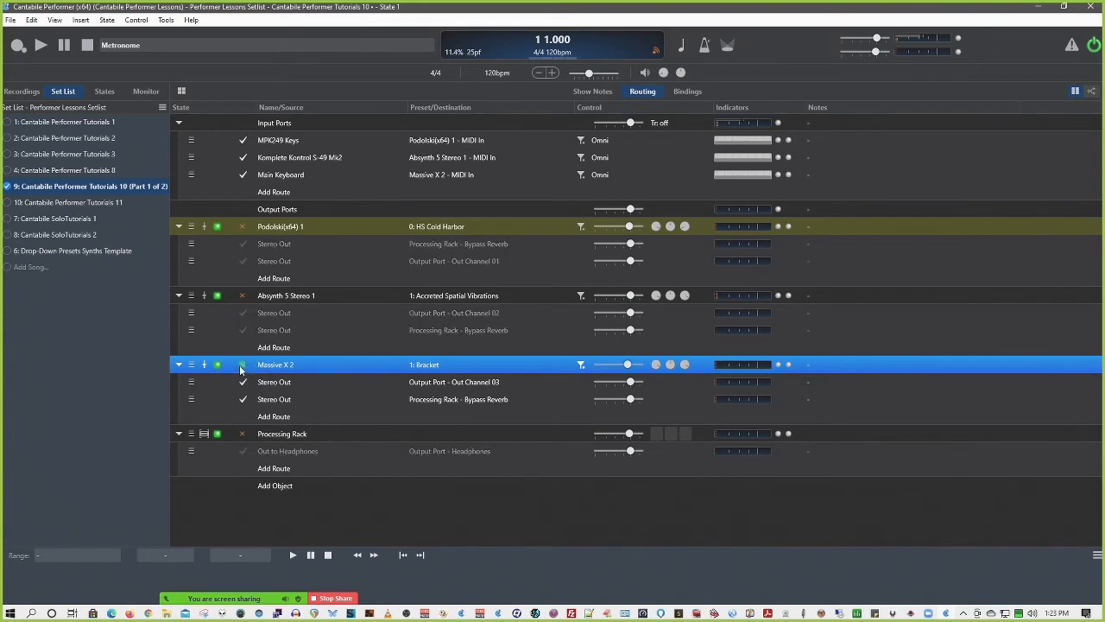
{"action": "left_click", "coordinate": [241, 364]}
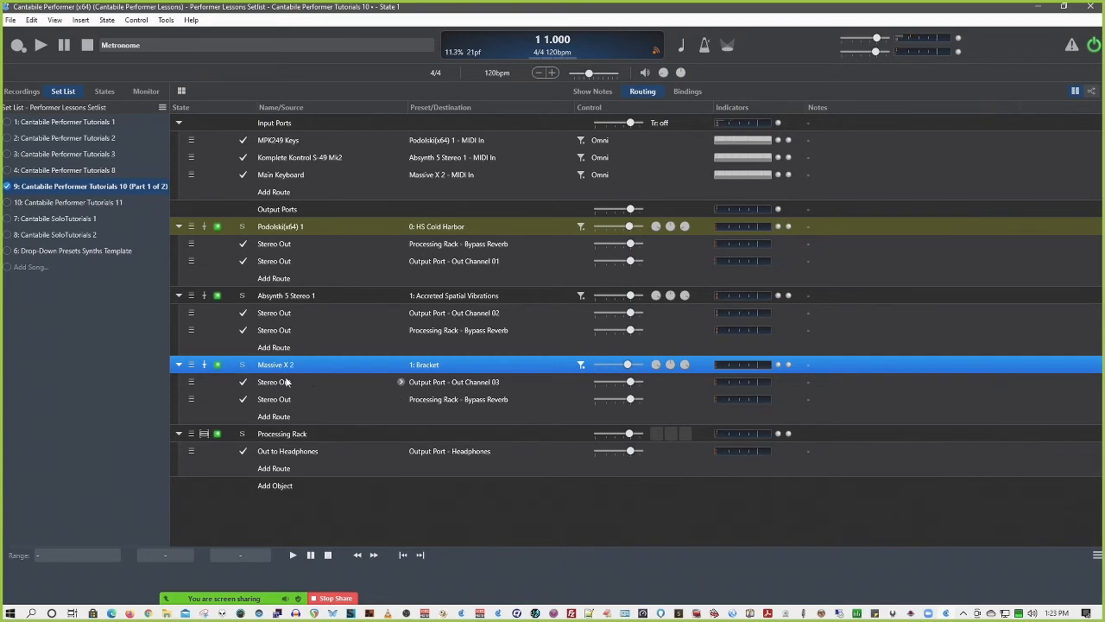
{"action": "left_click", "coordinate": [244, 435]}
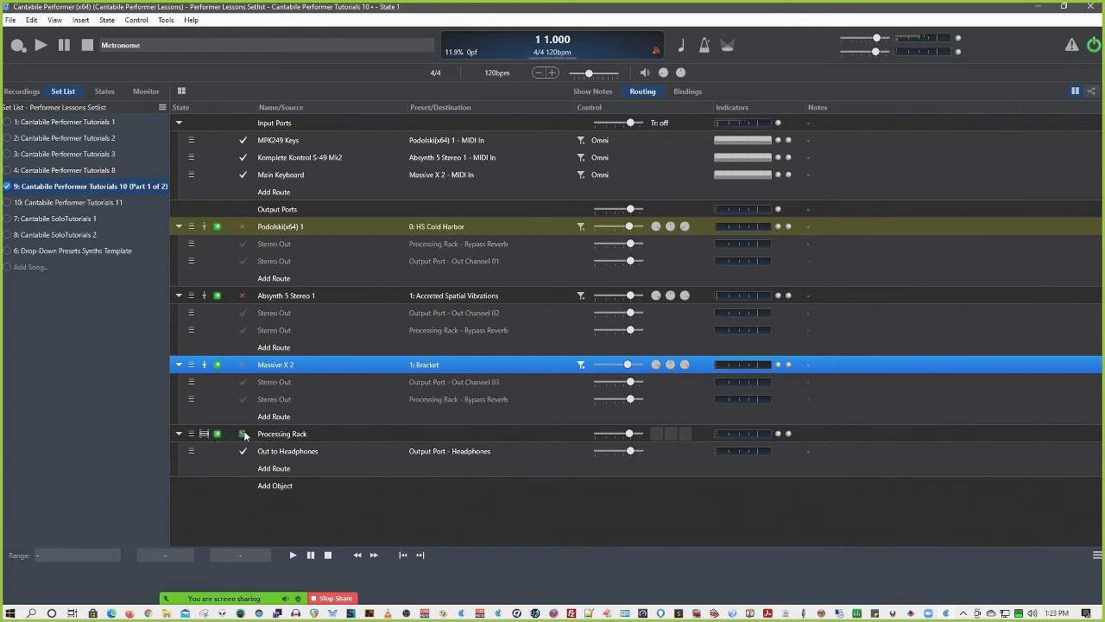
{"action": "left_click", "coordinate": [243, 364]}
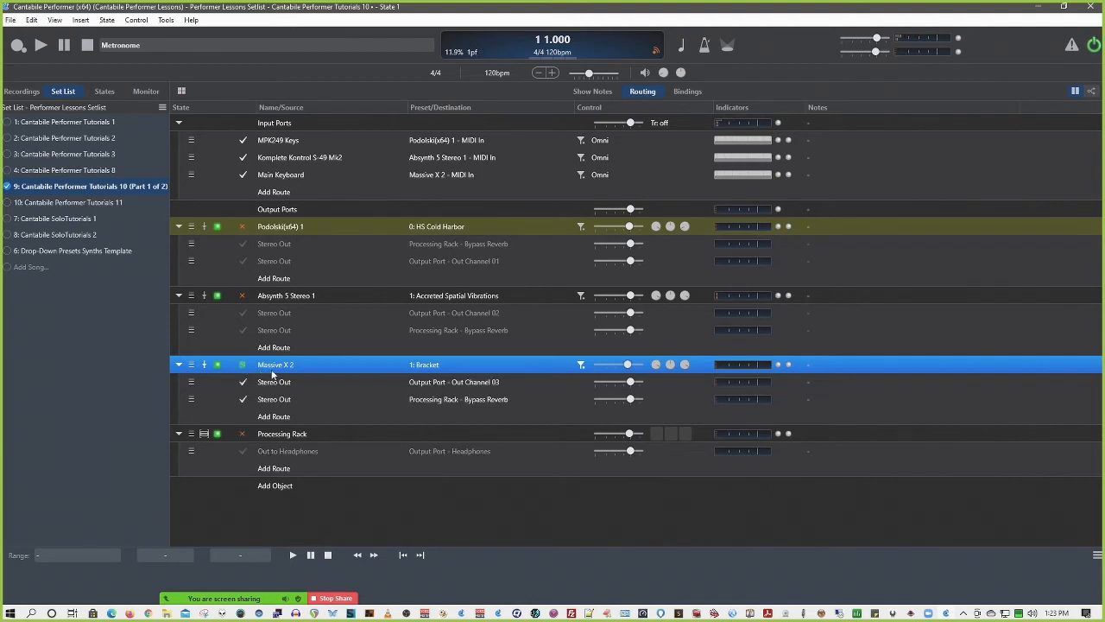
{"action": "left_click", "coordinate": [244, 434]}
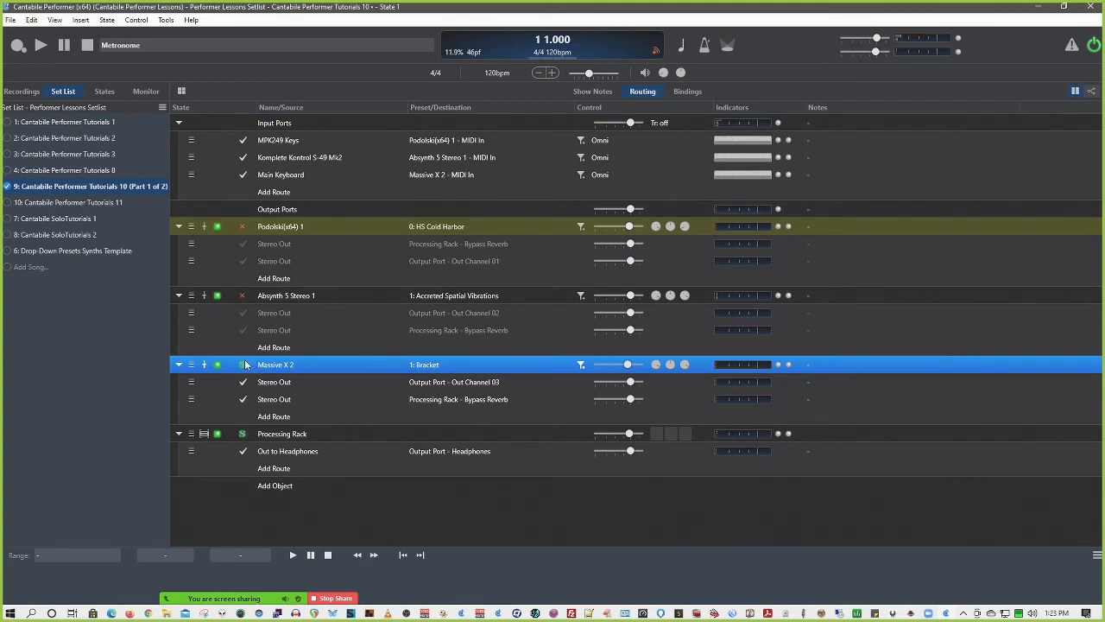
Try exclusive solos on Absynth 5 Stereo 1, Massive X 2 and Processing Rack, ending with Absynth 5 Stereo 1 and Massive X 2 soloed together
{"action": "left_click", "coordinate": [242, 297]}
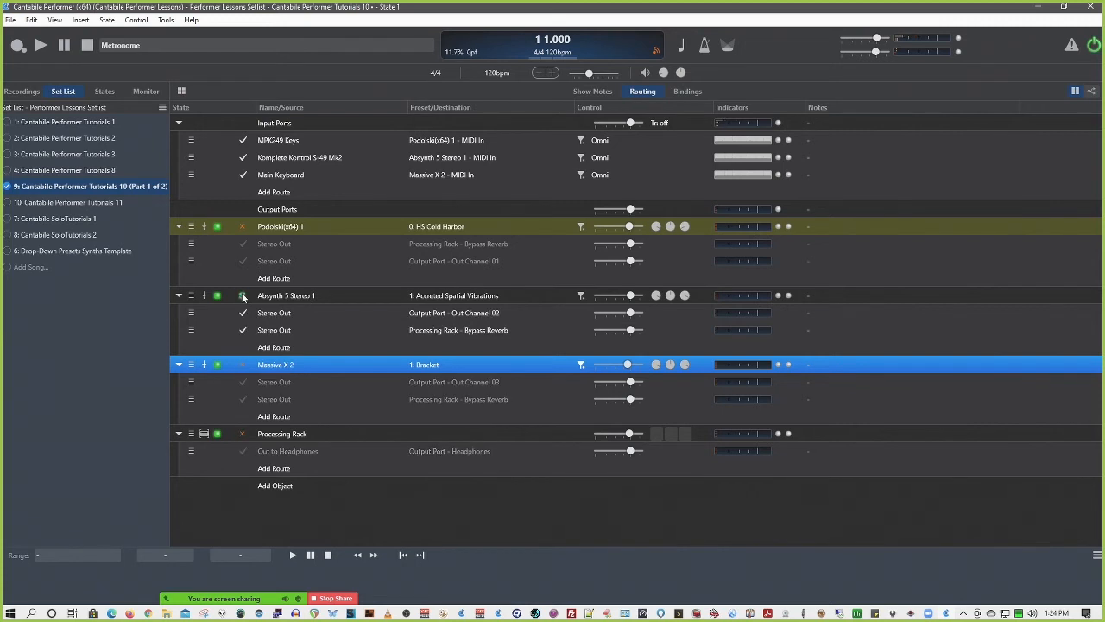
{"action": "left_click", "coordinate": [243, 364]}
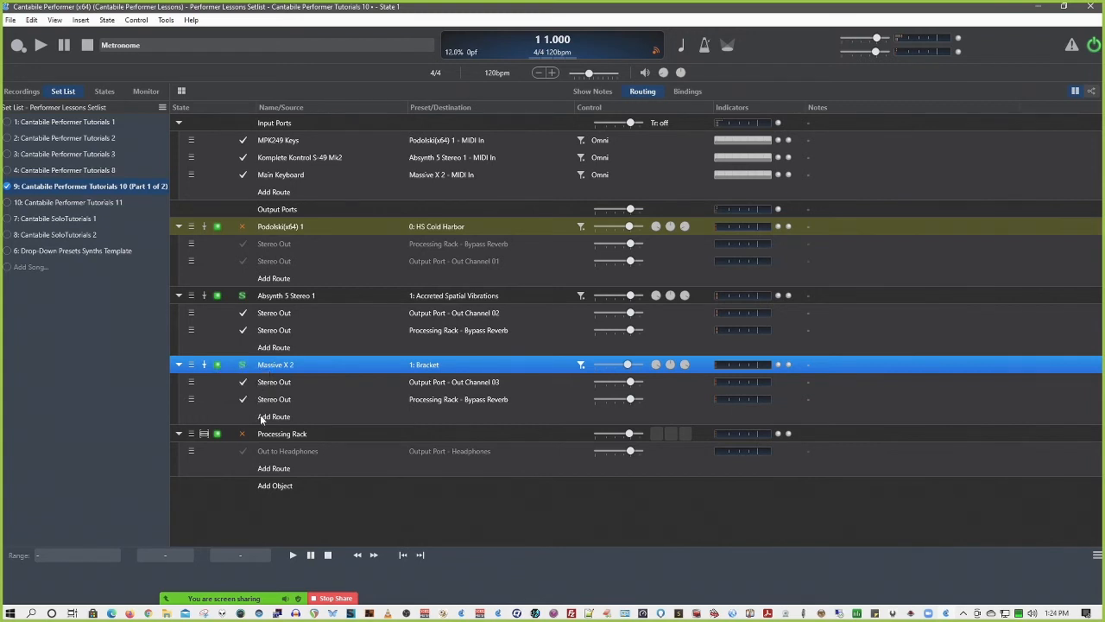
{"action": "left_click", "coordinate": [243, 434]}
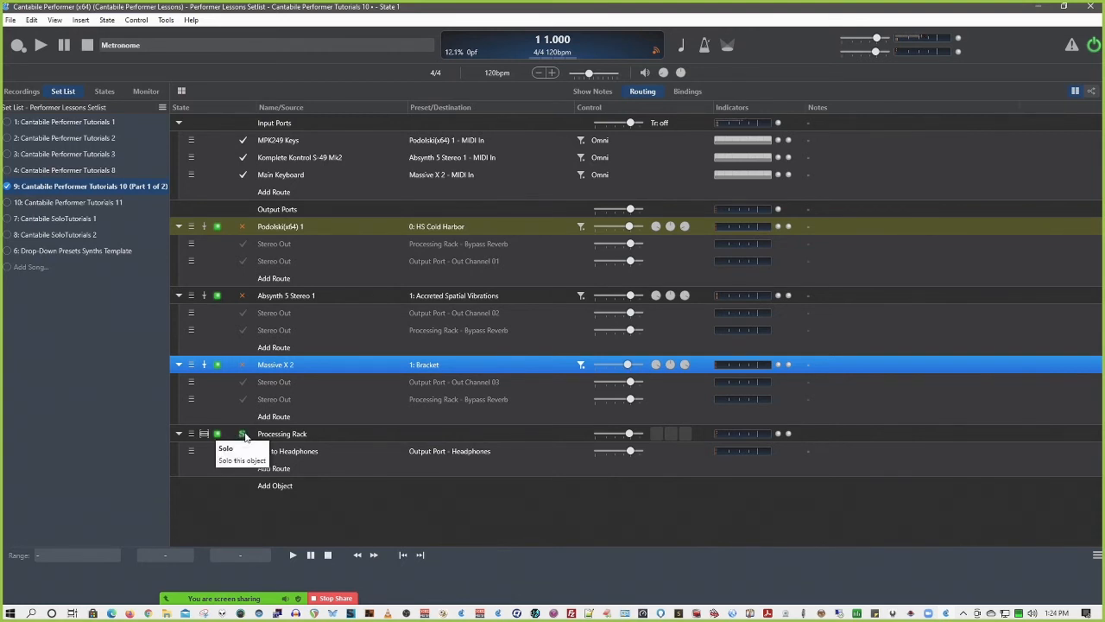
{"action": "left_click", "coordinate": [244, 365]}
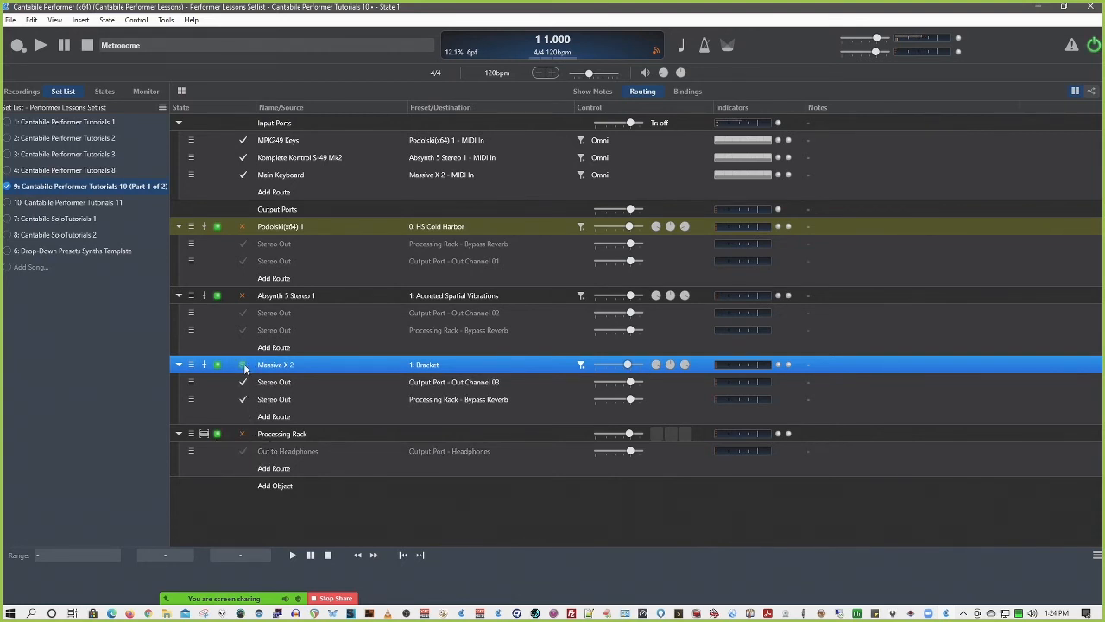
{"action": "left_click", "coordinate": [243, 296]}
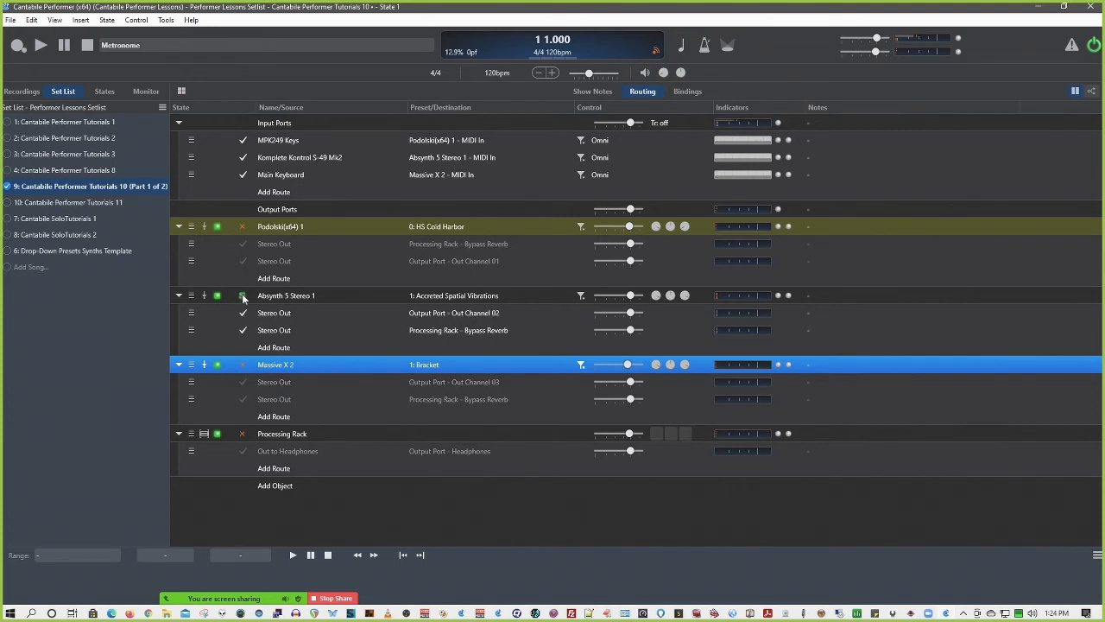
{"action": "left_click", "coordinate": [245, 365], "text": "ctrl"}
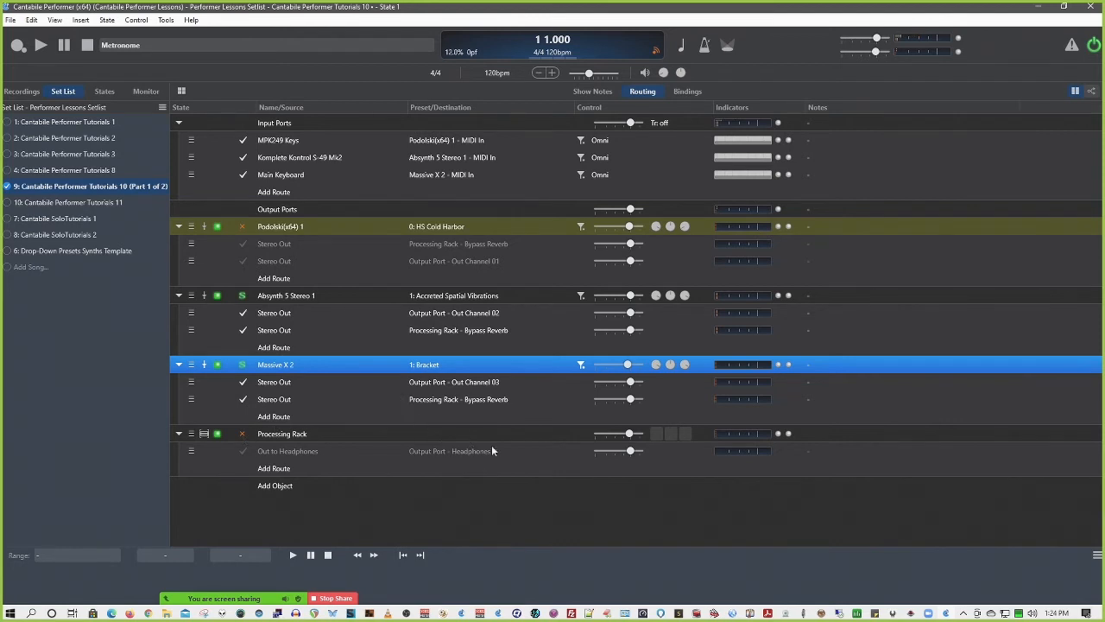
Set the Processing Rack binding's control to Solo Control and keep its mapping as Toggle
{"action": "left_click", "coordinate": [693, 91]}
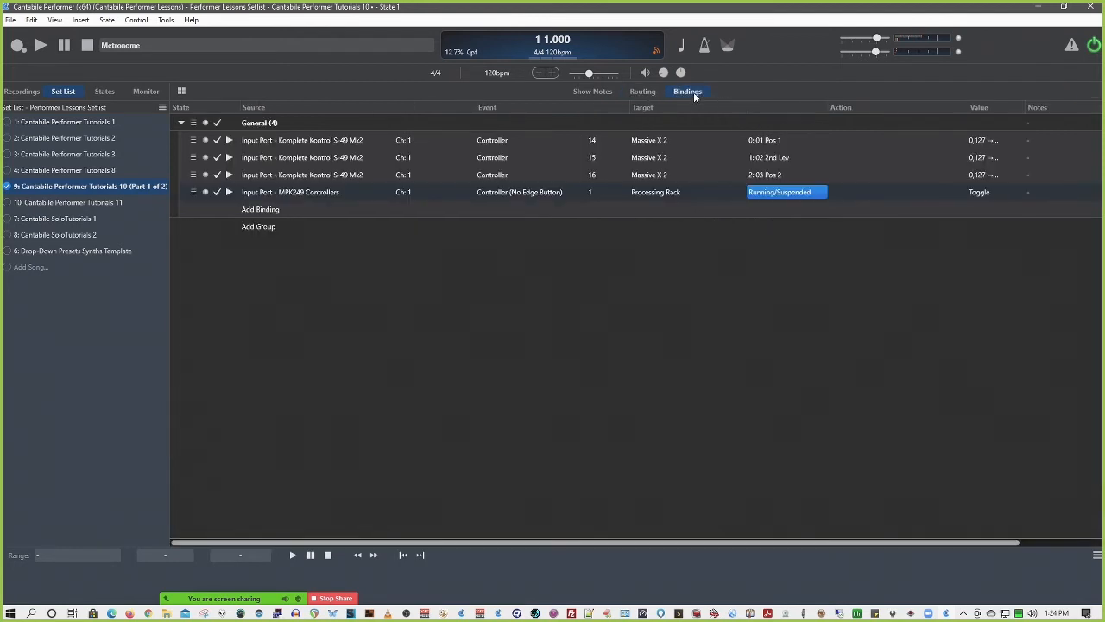
{"action": "left_click", "coordinate": [772, 194]}
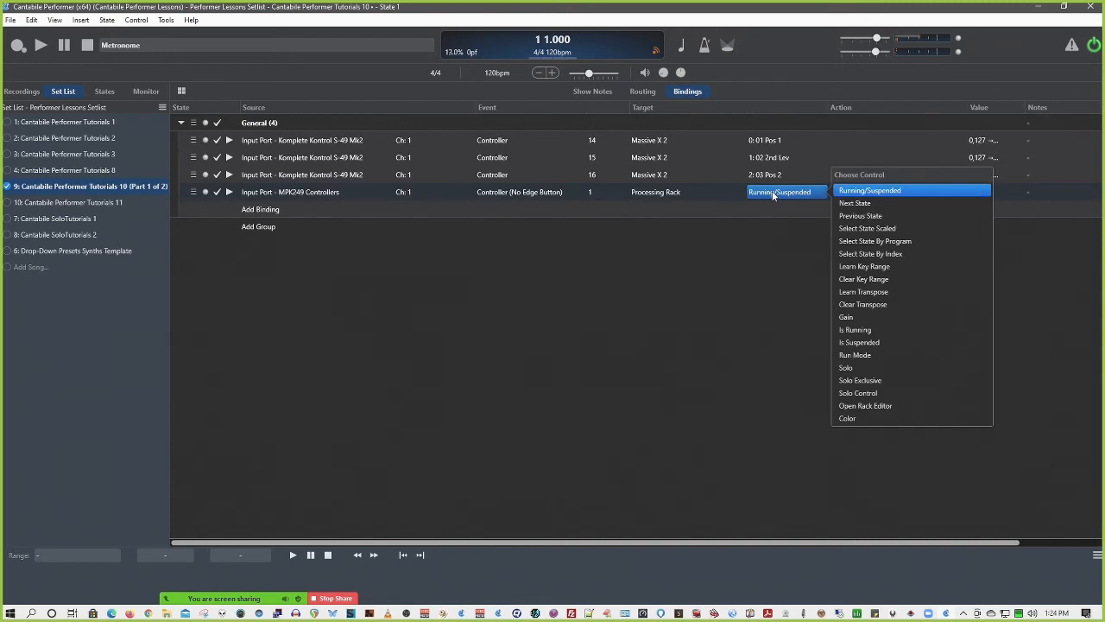
{"action": "left_click", "coordinate": [857, 393]}
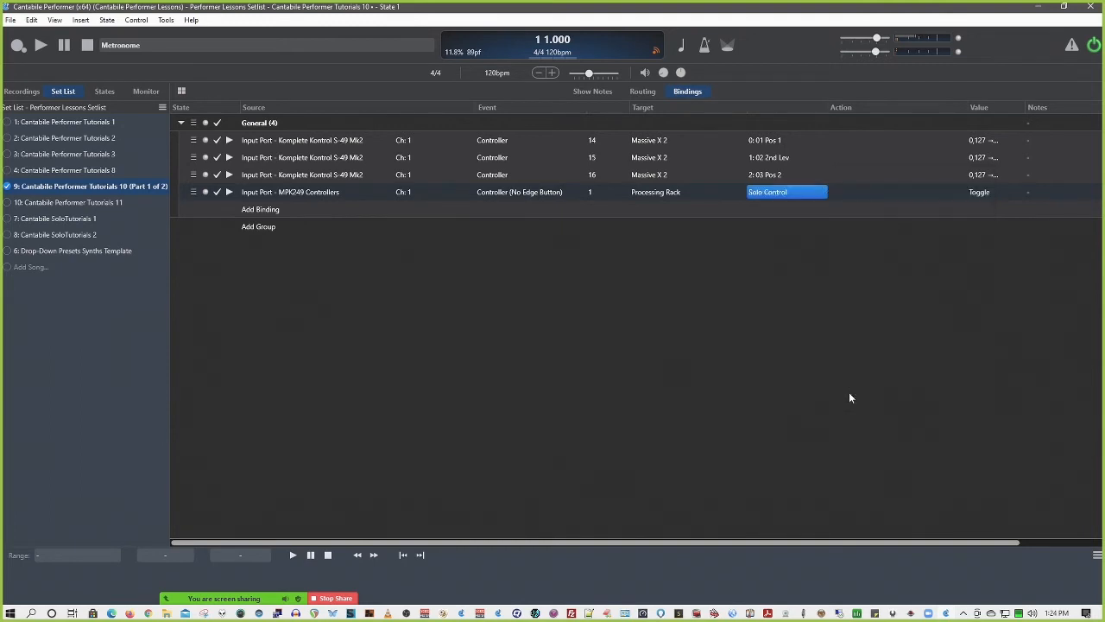
{"action": "left_click", "coordinate": [979, 193]}
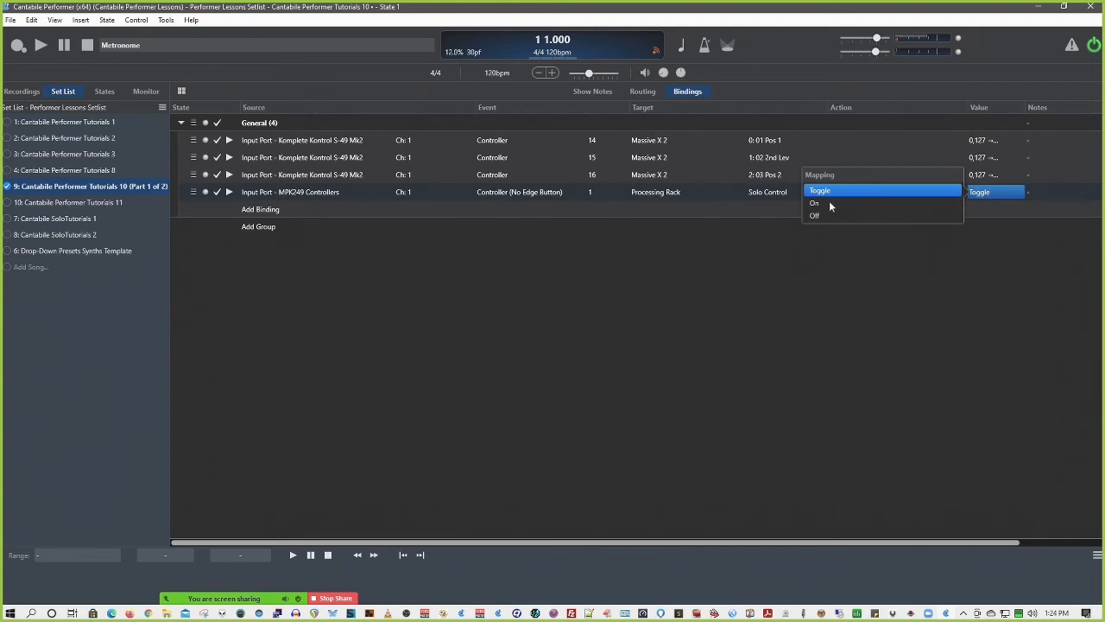
{"action": "left_click", "coordinate": [887, 276]}
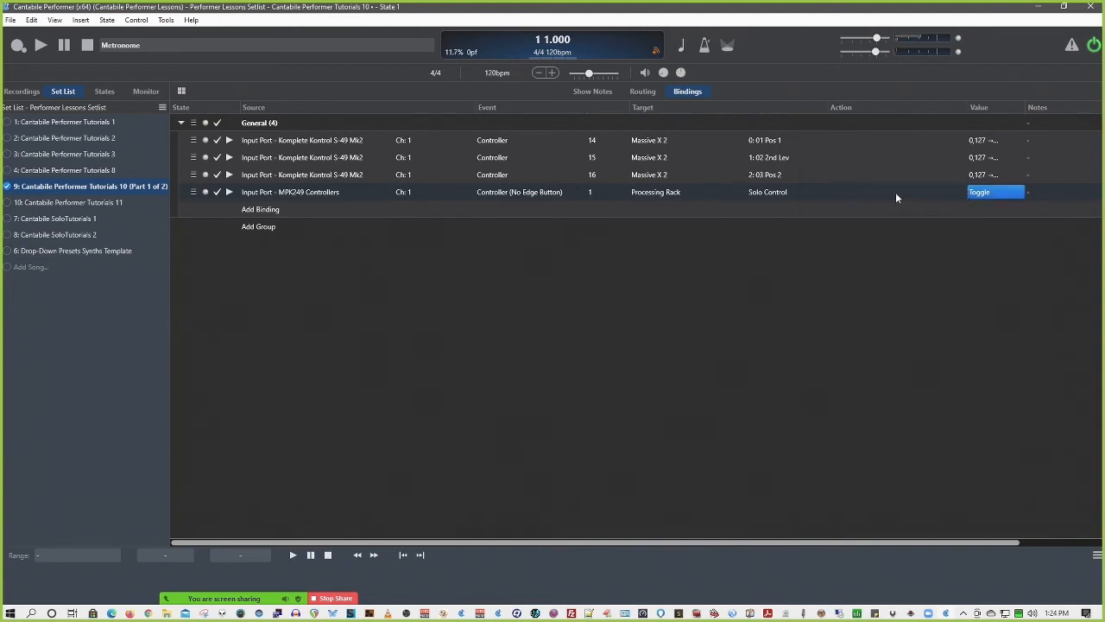
Toggle Processing Rack's solo in the routing view and clear all active solos
{"action": "left_click", "coordinate": [639, 92]}
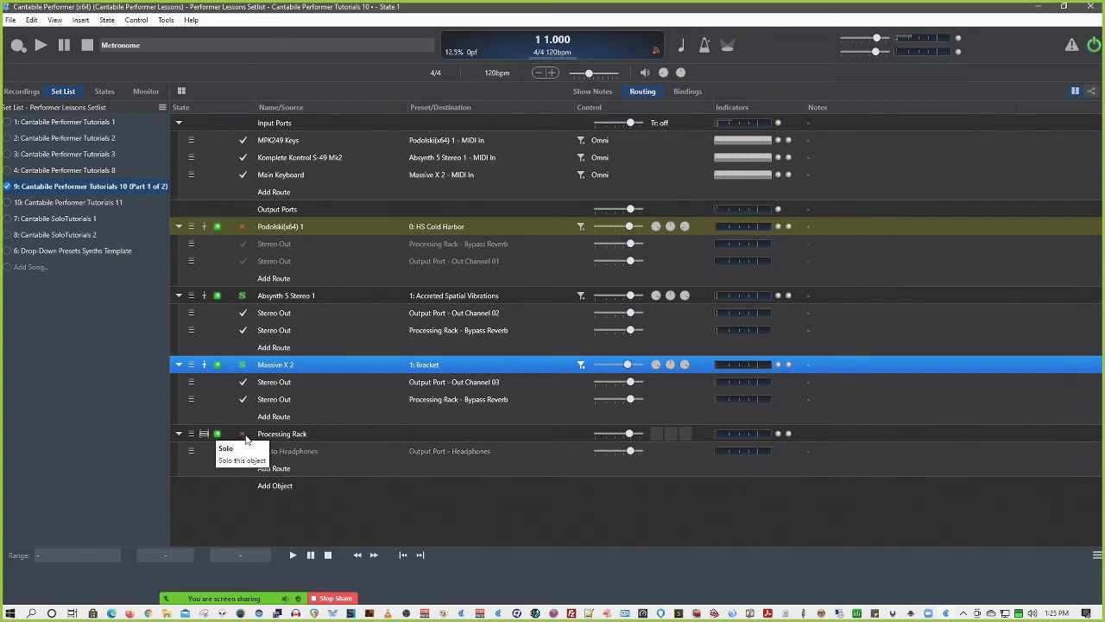
{"action": "left_click", "coordinate": [245, 438]}
{"action": "left_click", "coordinate": [246, 439]}
{"action": "left_click", "coordinate": [247, 439]}
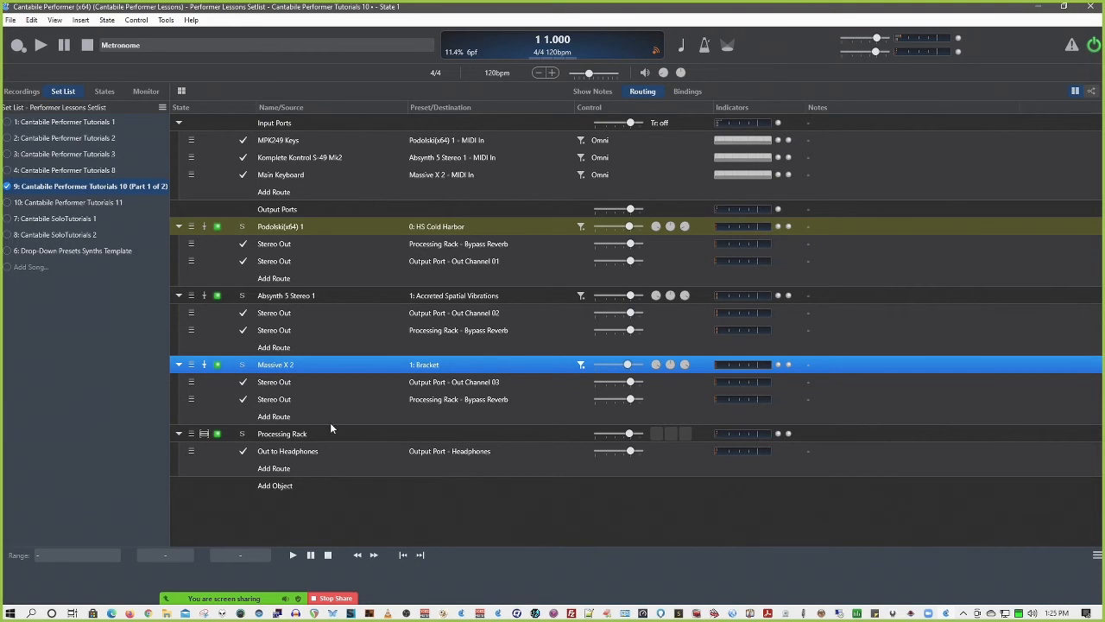
Disable solo control on Processing Rack in the routing view, and test it by soloing Massive X 2 and Absynth 5 Stereo 1 in turn
{"action": "left_click", "coordinate": [687, 91]}
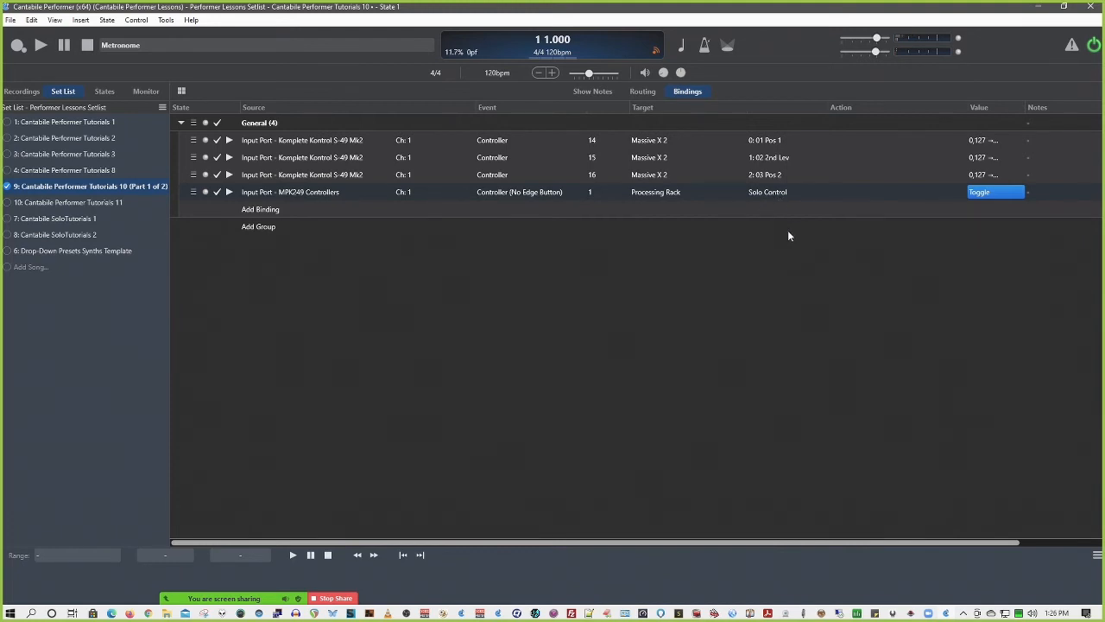
{"action": "left_click", "coordinate": [642, 93]}
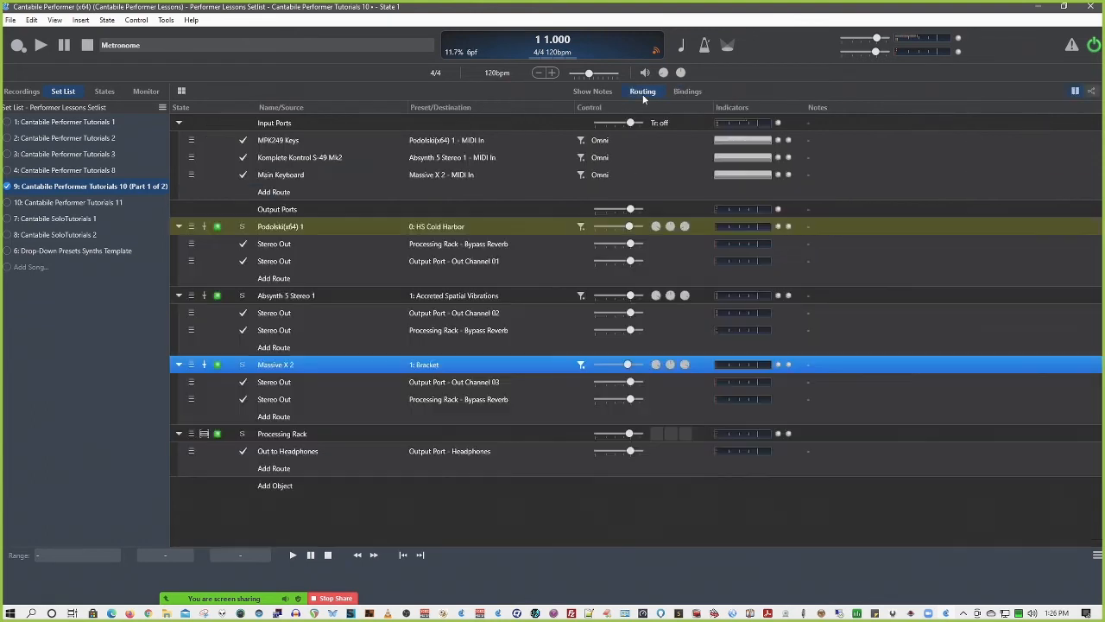
{"action": "left_click", "coordinate": [242, 433]}
{"action": "left_click", "coordinate": [241, 366]}
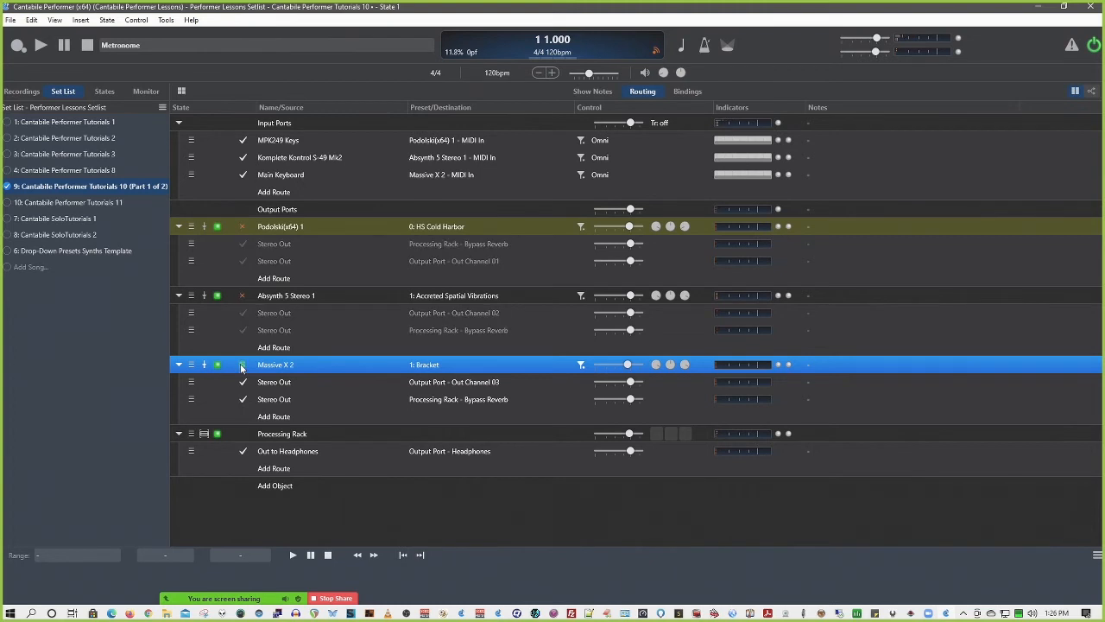
{"action": "left_click", "coordinate": [244, 296]}
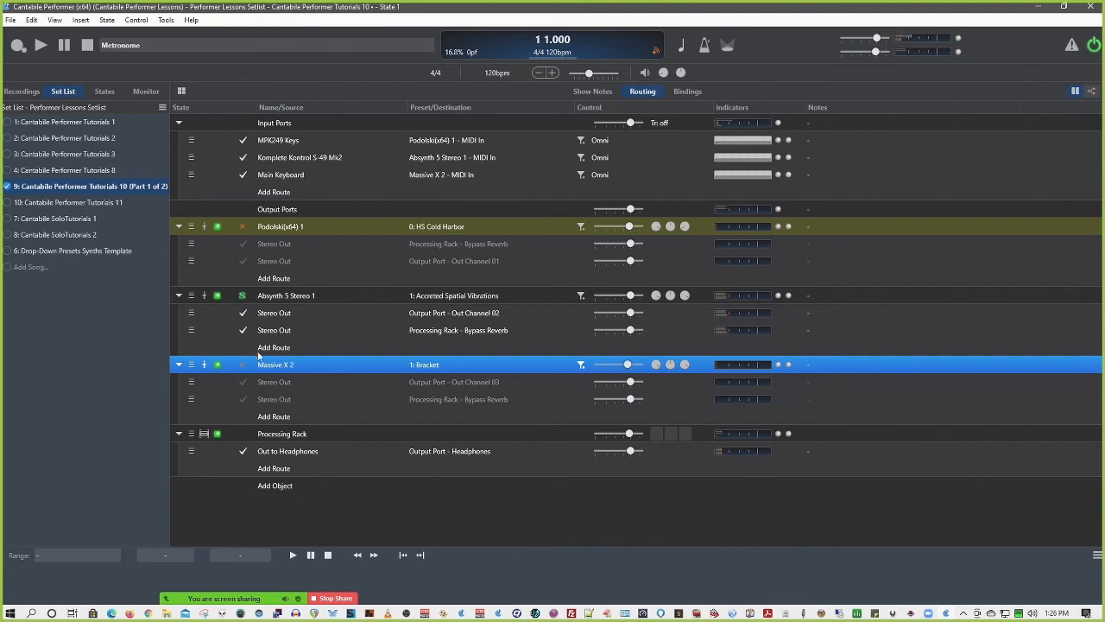
Re-enable solo control on Processing Rack and clear the solo on Absynth 5 Stereo 1
{"action": "left_click", "coordinate": [237, 432]}
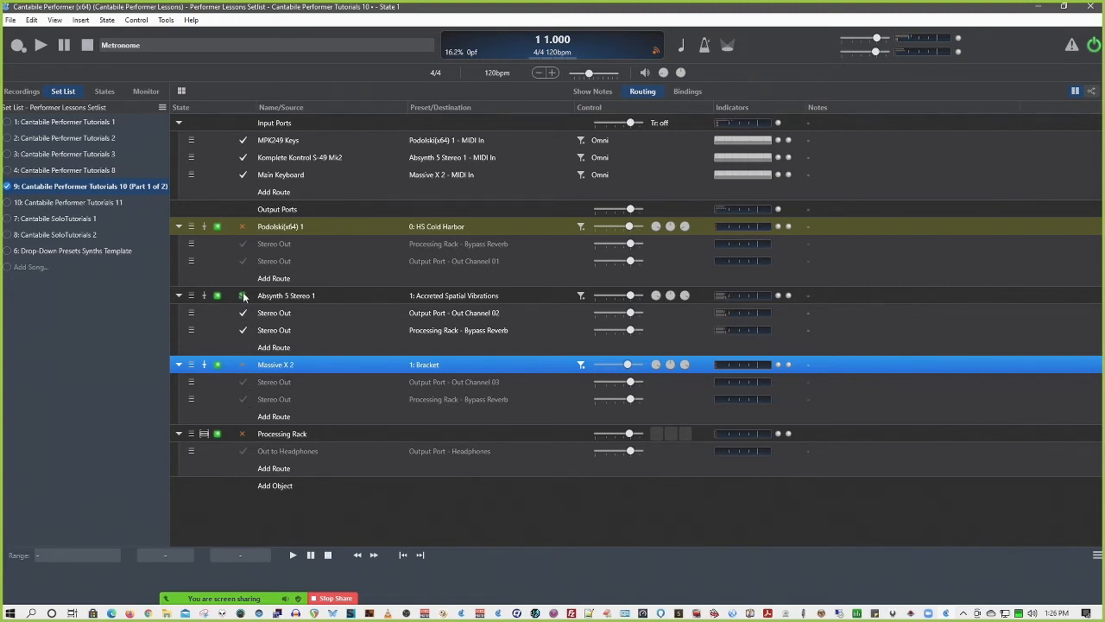
{"action": "left_click", "coordinate": [242, 295]}
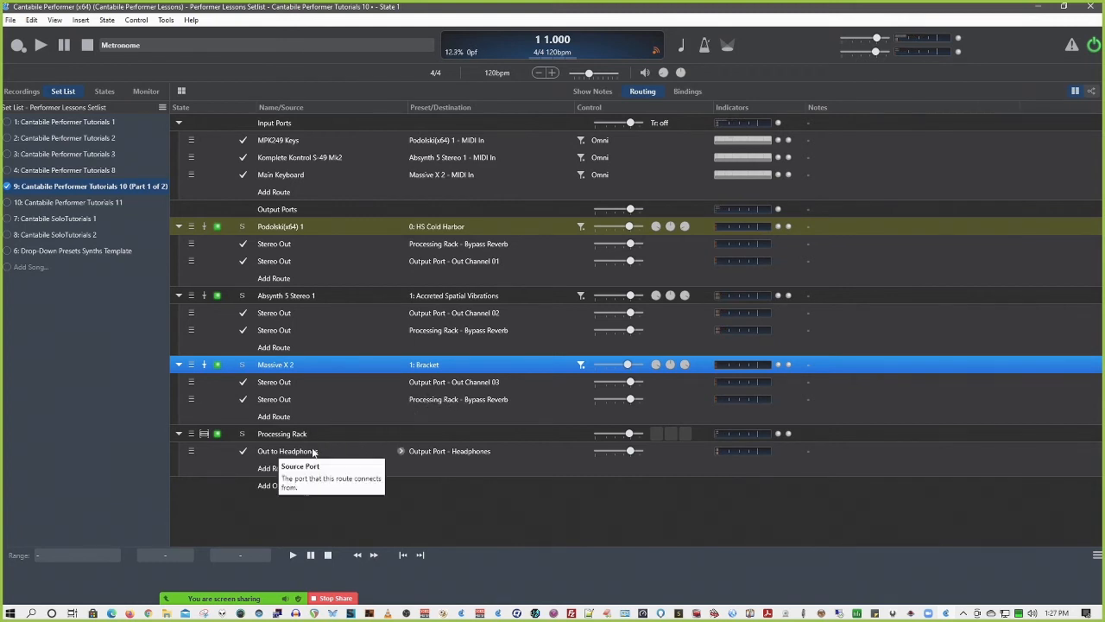
Solo Massive X 2 together with Processing Rack, and clear both solos
{"action": "left_click", "coordinate": [241, 365]}
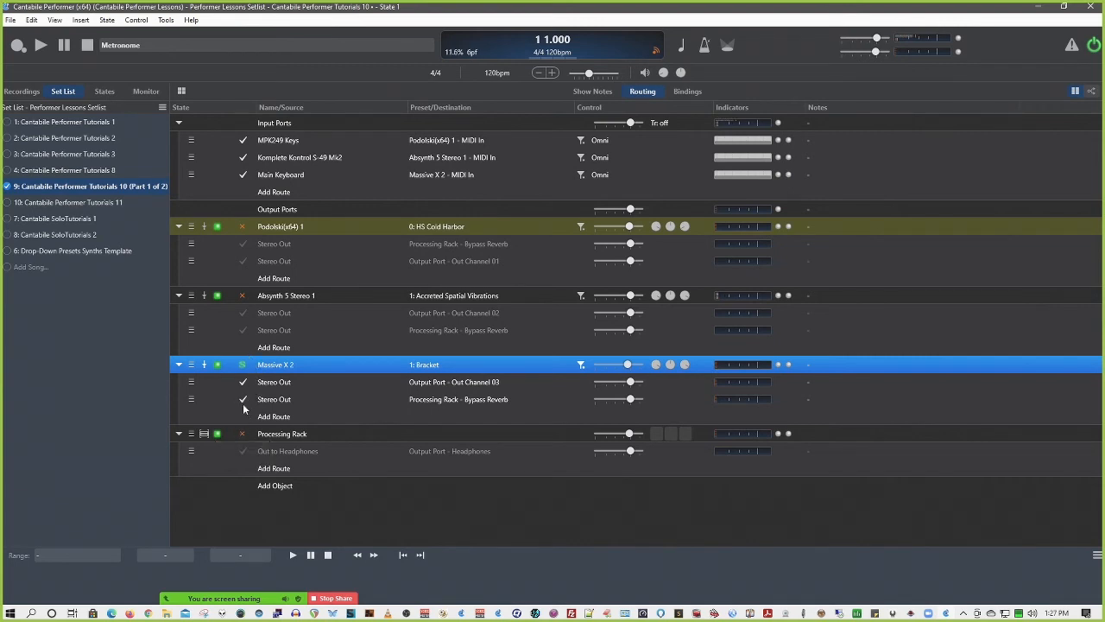
{"action": "left_click", "coordinate": [243, 434]}
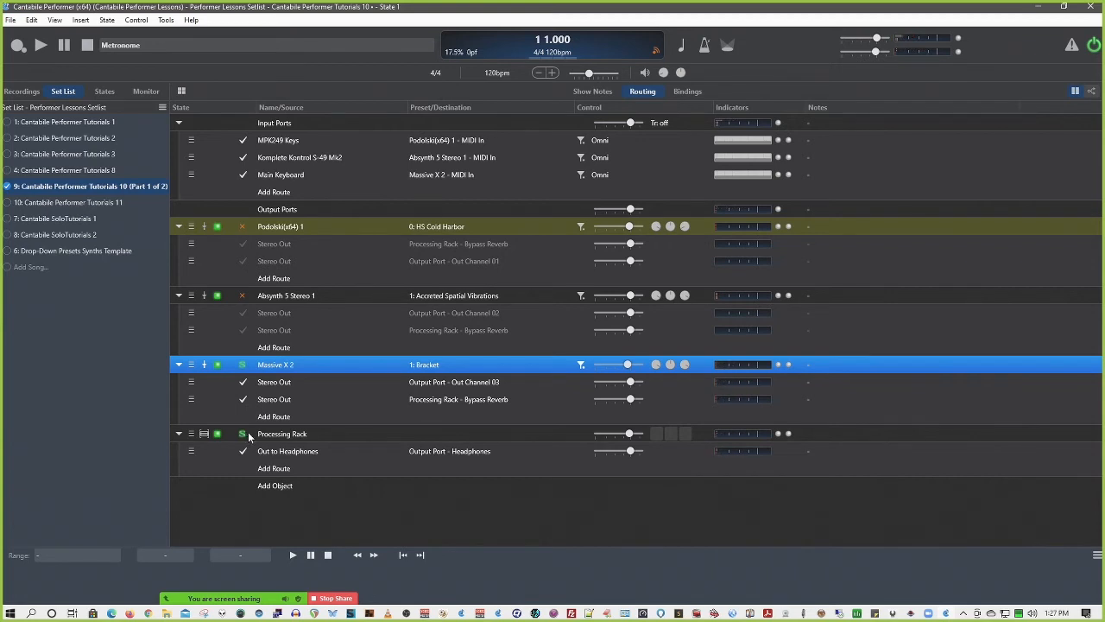
{"action": "left_click", "coordinate": [244, 435]}
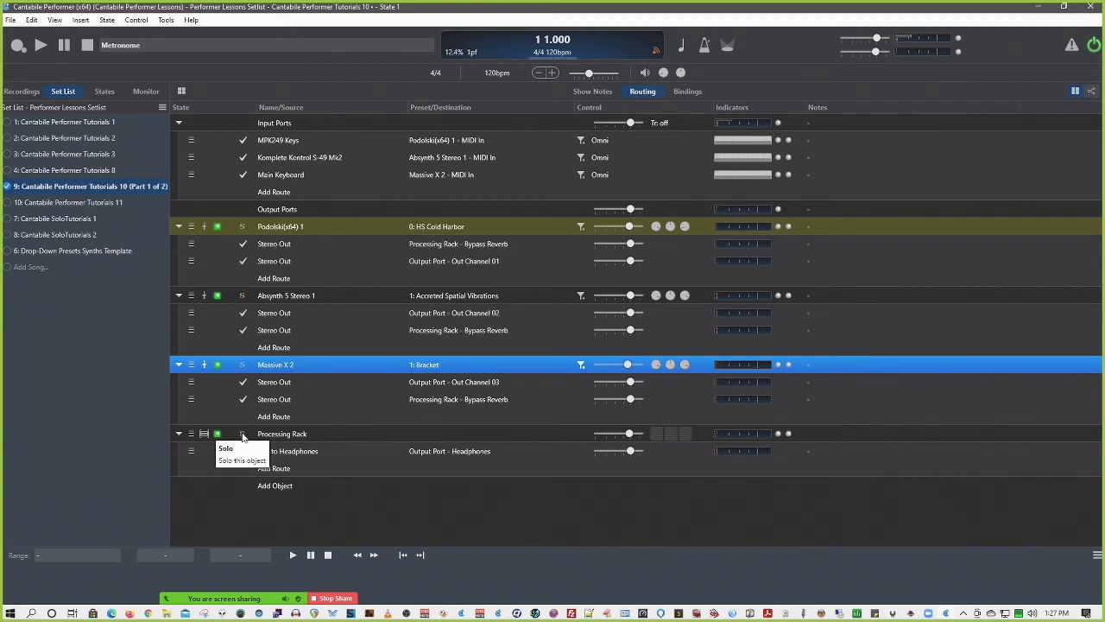
Turn off Processing Rack's solo control in the routing view and solo Massive X 2
{"action": "double_click", "coordinate": [277, 435]}
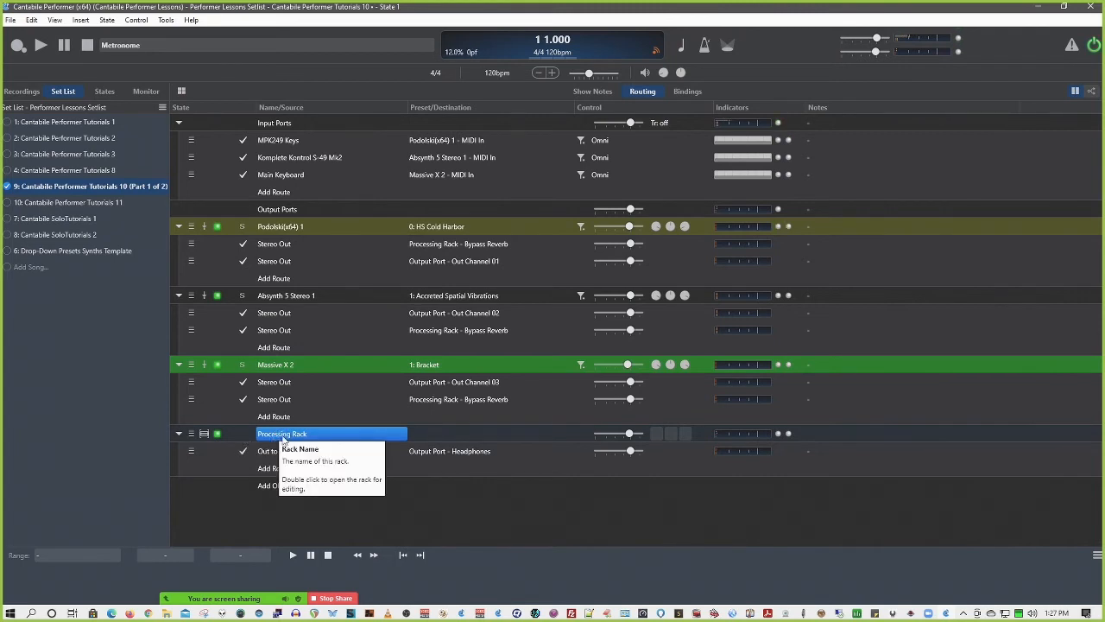
{"action": "left_click", "coordinate": [243, 364]}
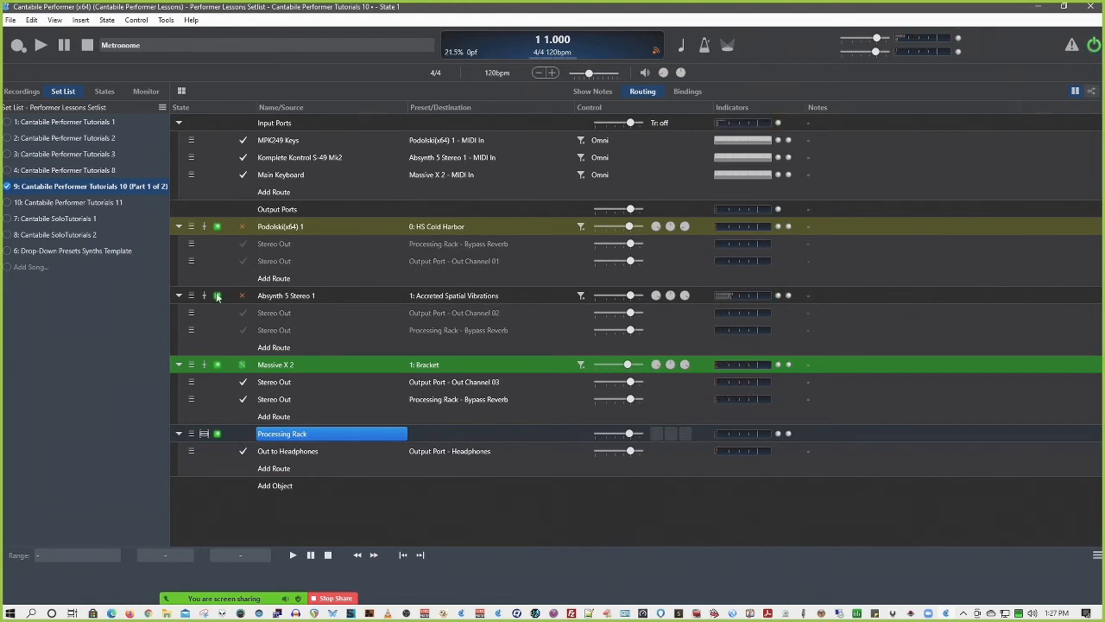
Solo Absynth 5 Stereo 1, add Podolski(x64) 1, return solo to Massive X 2 alone, and check Processing Rack's Solo Control binding
{"action": "left_click", "coordinate": [242, 295]}
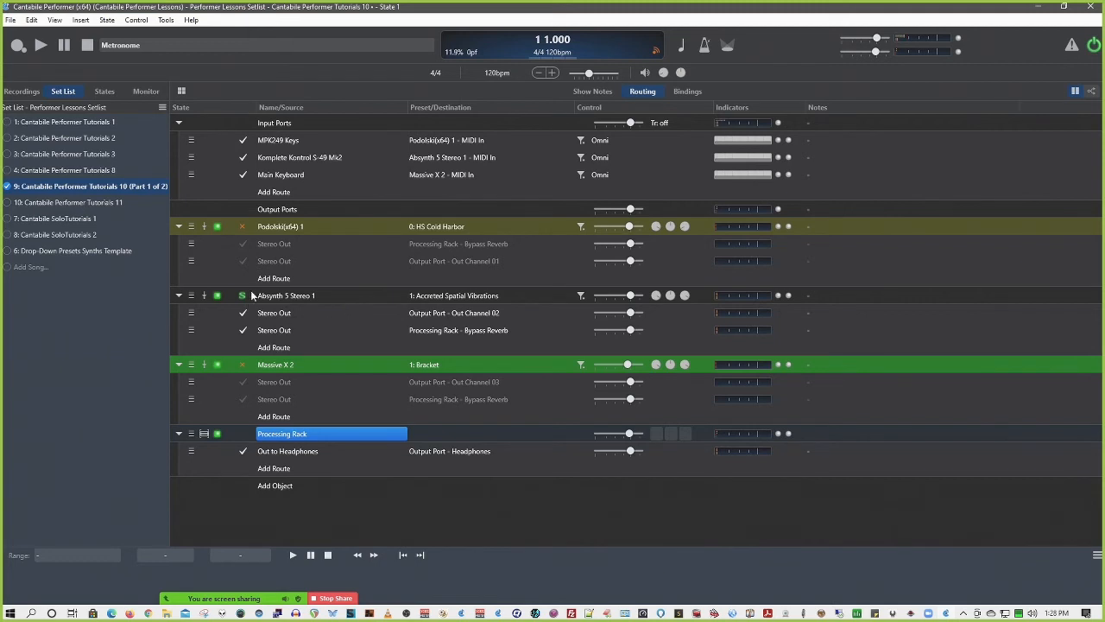
{"action": "left_click", "coordinate": [243, 227]}
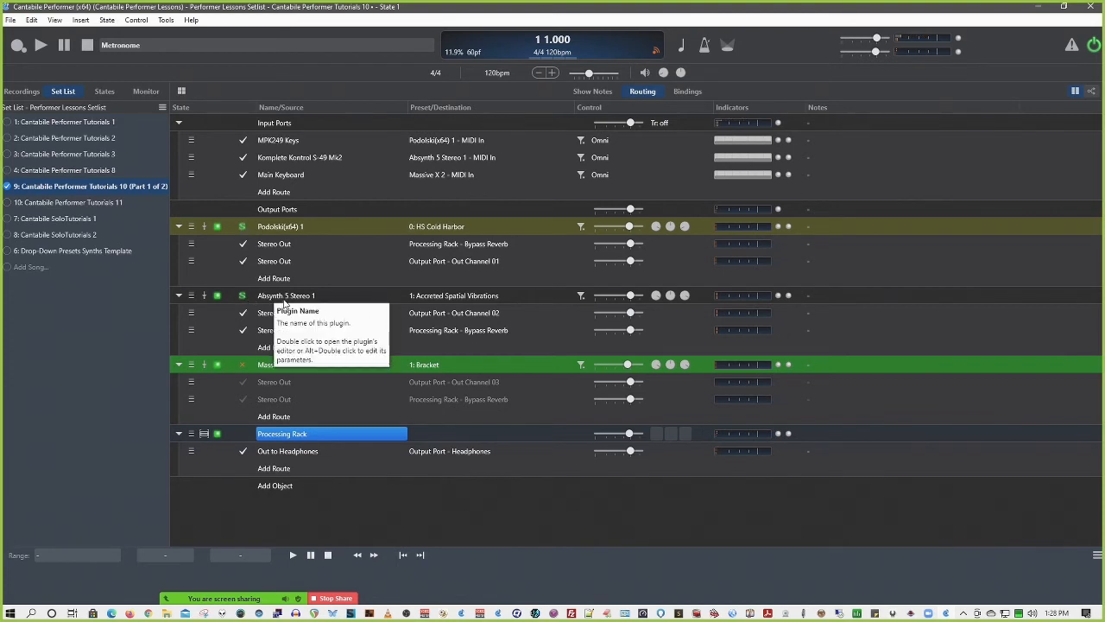
{"action": "left_click", "coordinate": [243, 365]}
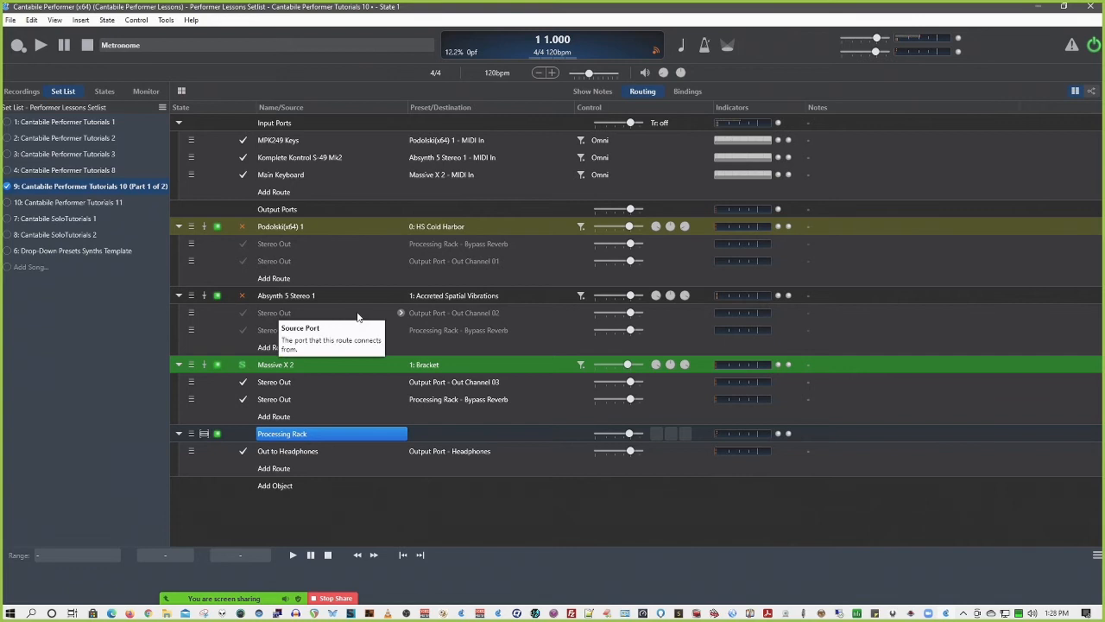
{"action": "left_click", "coordinate": [680, 92]}
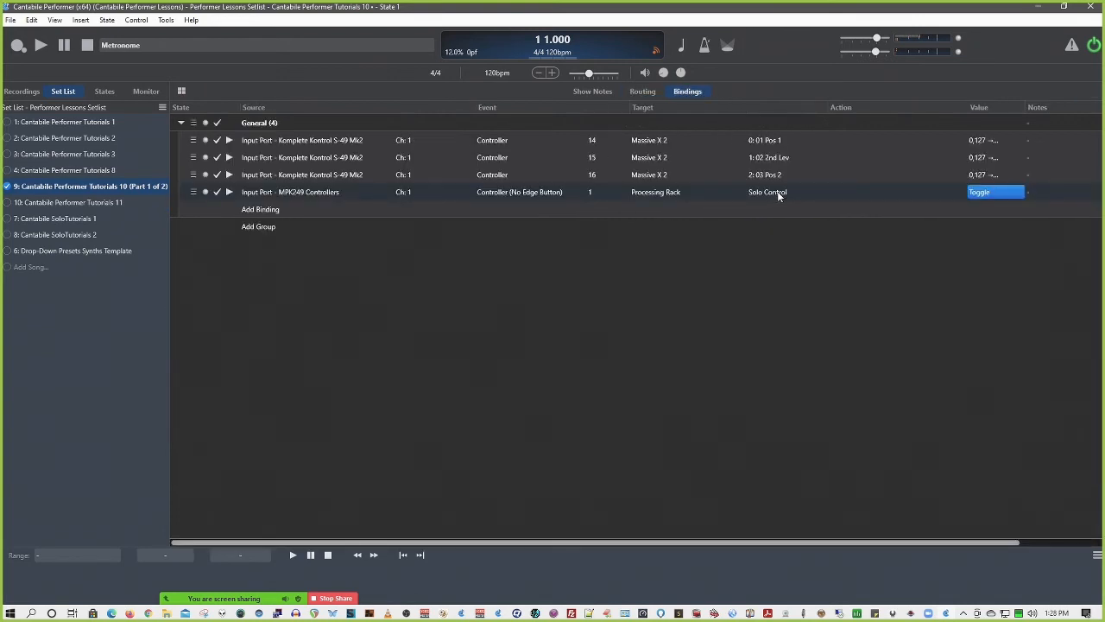
{"action": "left_click", "coordinate": [639, 93]}
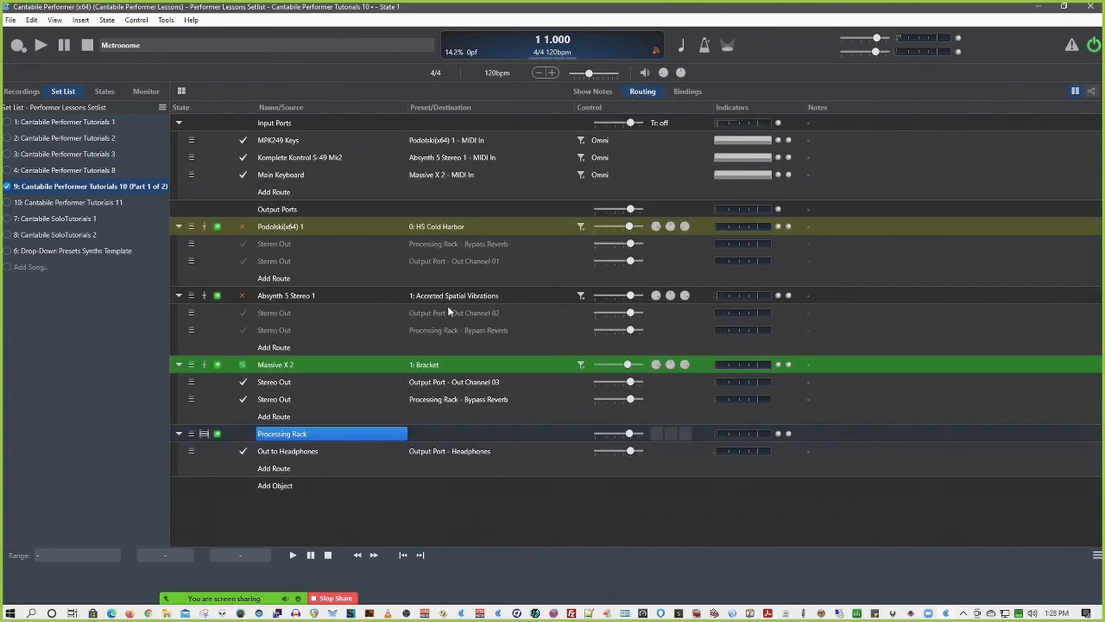
Review the available solo targets for a new binding on Processing Rack, and cancel without creating it
{"action": "right_click", "coordinate": [248, 437]}
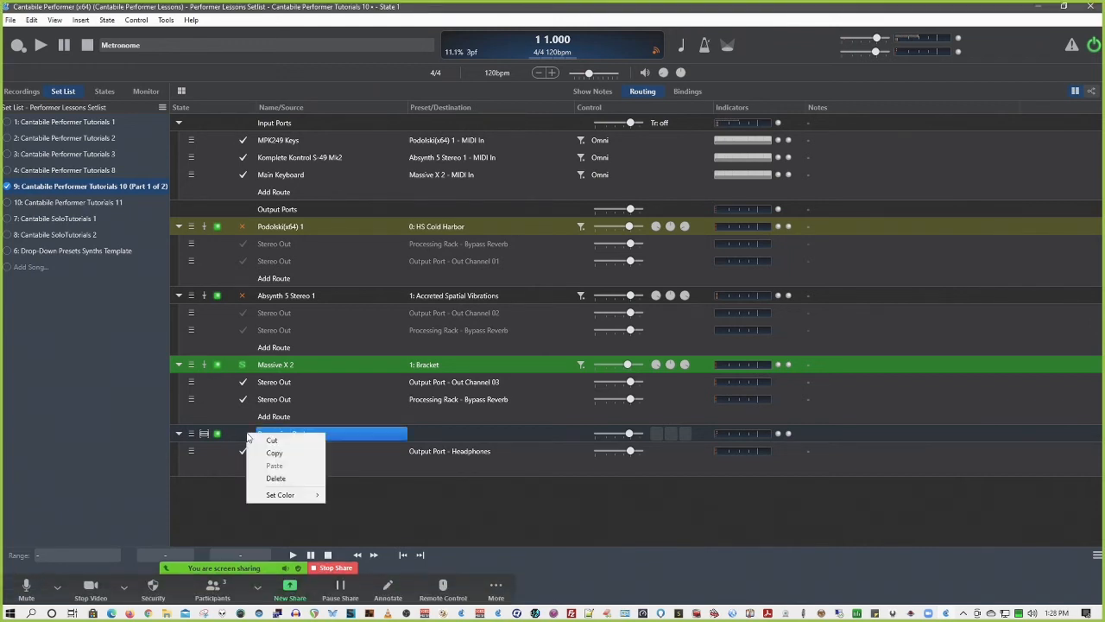
{"action": "left_click", "coordinate": [244, 437]}
{"action": "left_click", "coordinate": [245, 437]}
{"action": "right_click", "coordinate": [246, 438]}
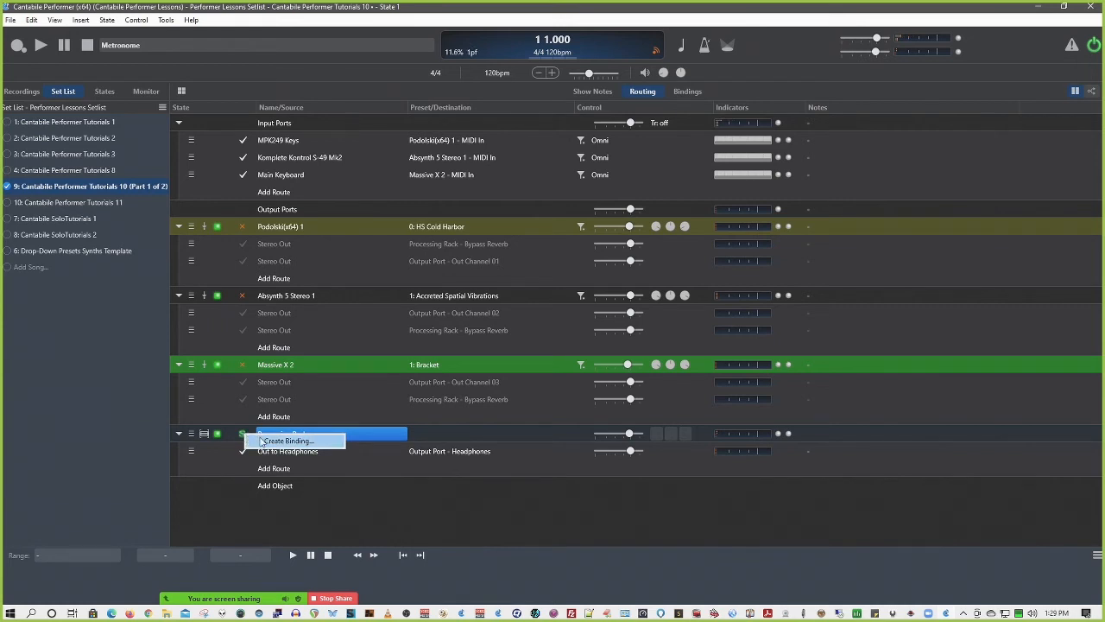
{"action": "left_click", "coordinate": [285, 441]}
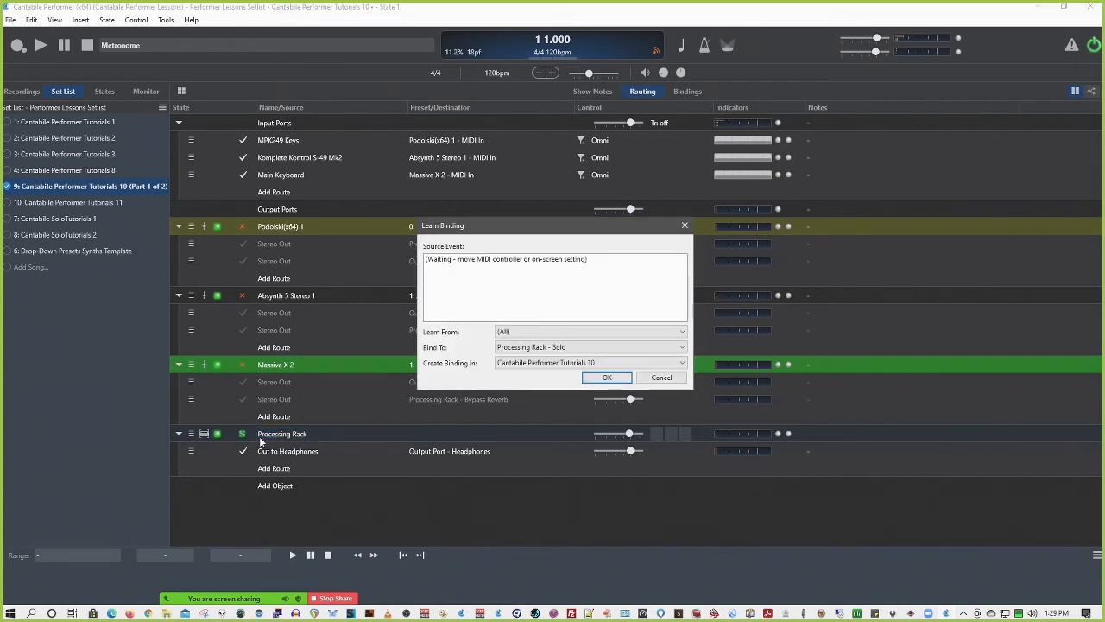
{"action": "left_click", "coordinate": [542, 347]}
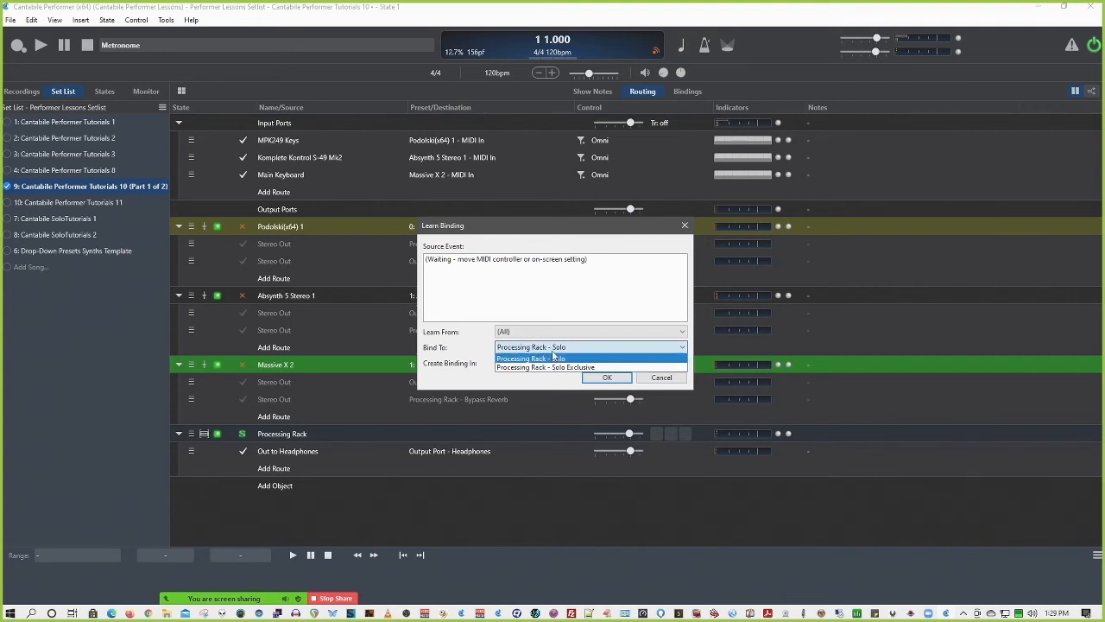
{"action": "left_click", "coordinate": [656, 383]}
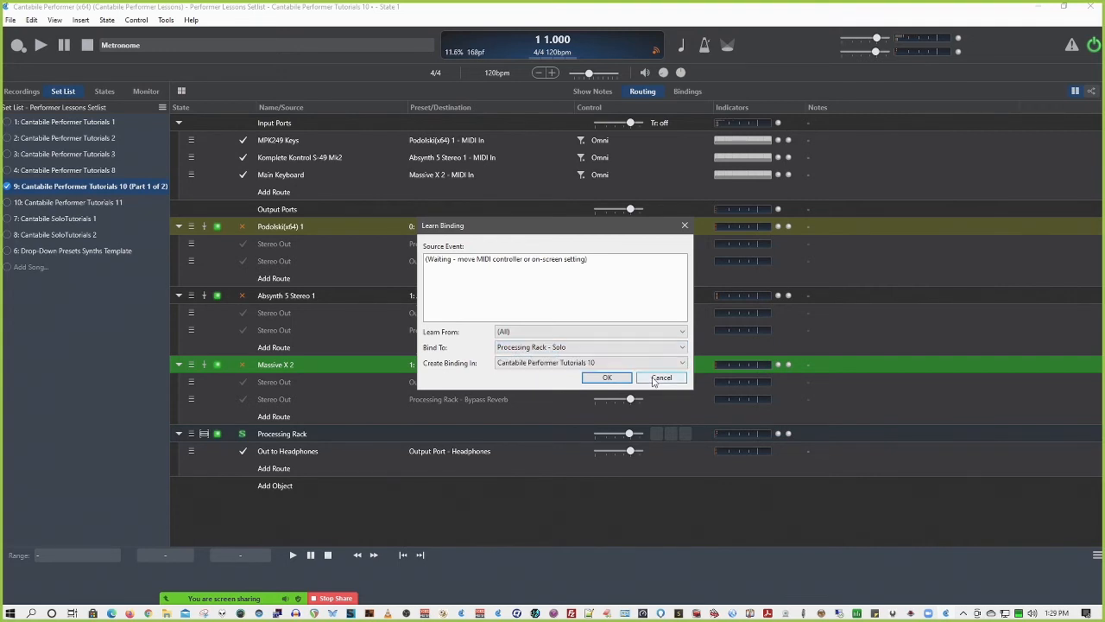
{"action": "left_click", "coordinate": [660, 378]}
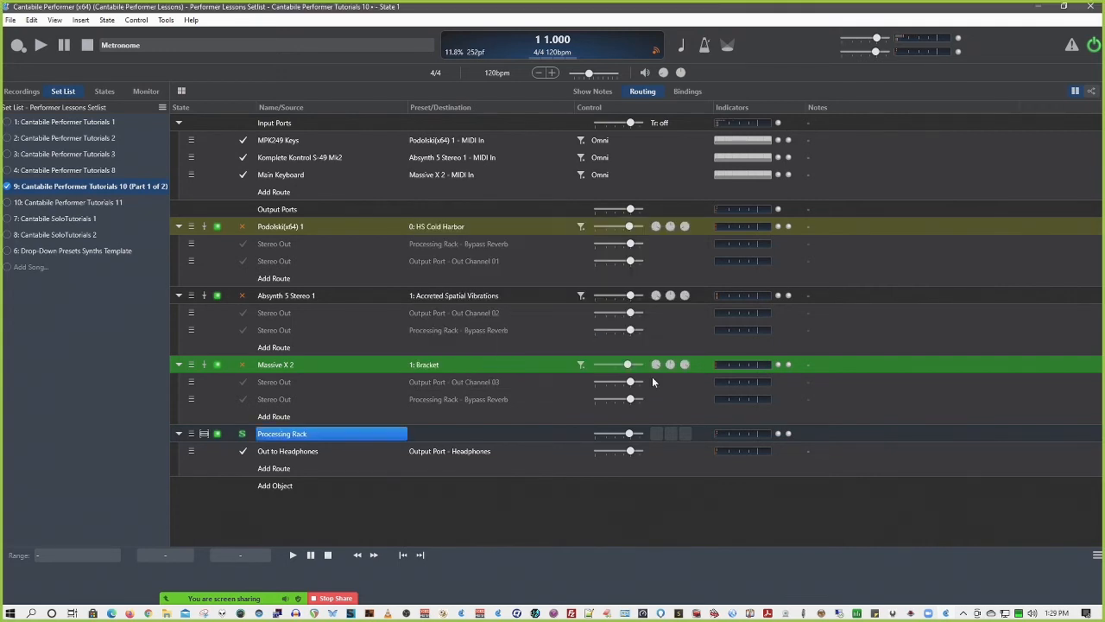
Toggle Processing Rack's Solo Control off, on and off again in the routing view
{"action": "right_click", "coordinate": [274, 436]}
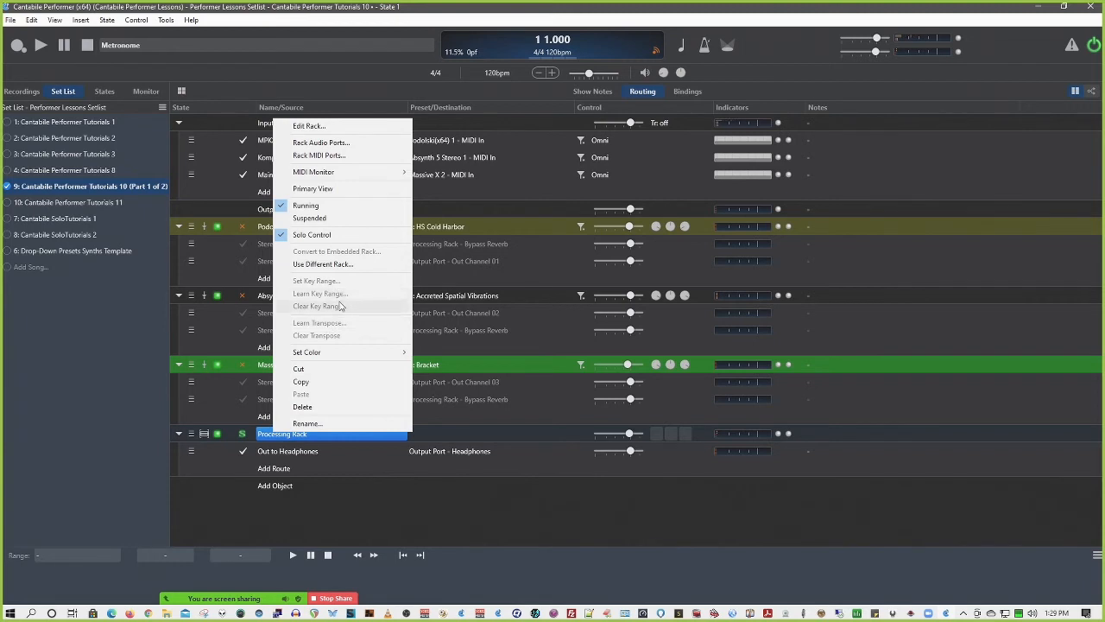
{"action": "left_click", "coordinate": [326, 235]}
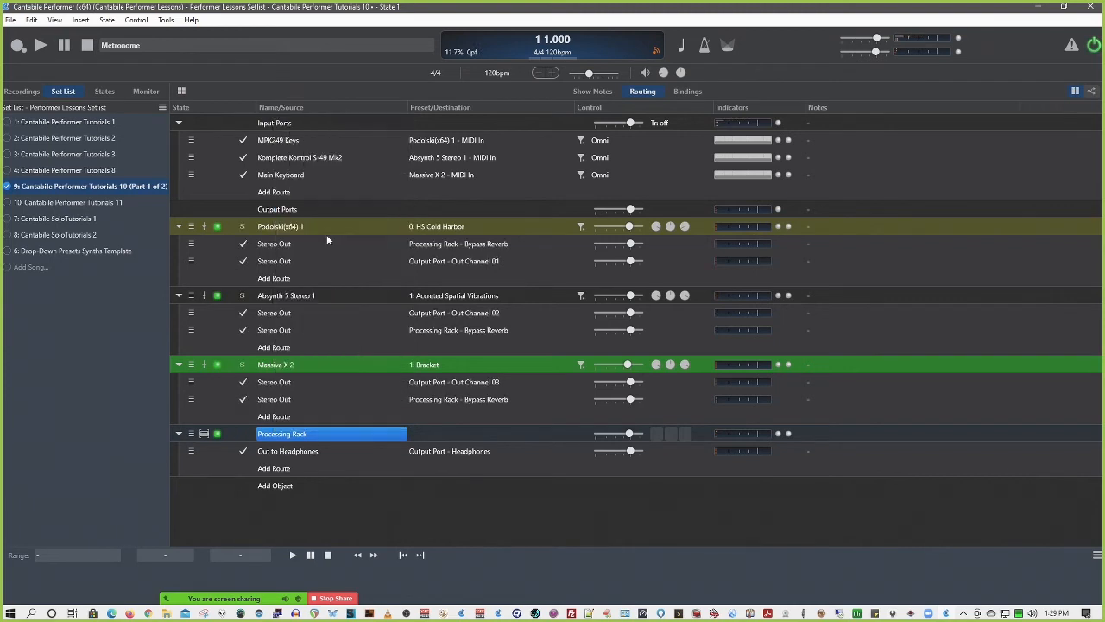
{"action": "right_click", "coordinate": [300, 436]}
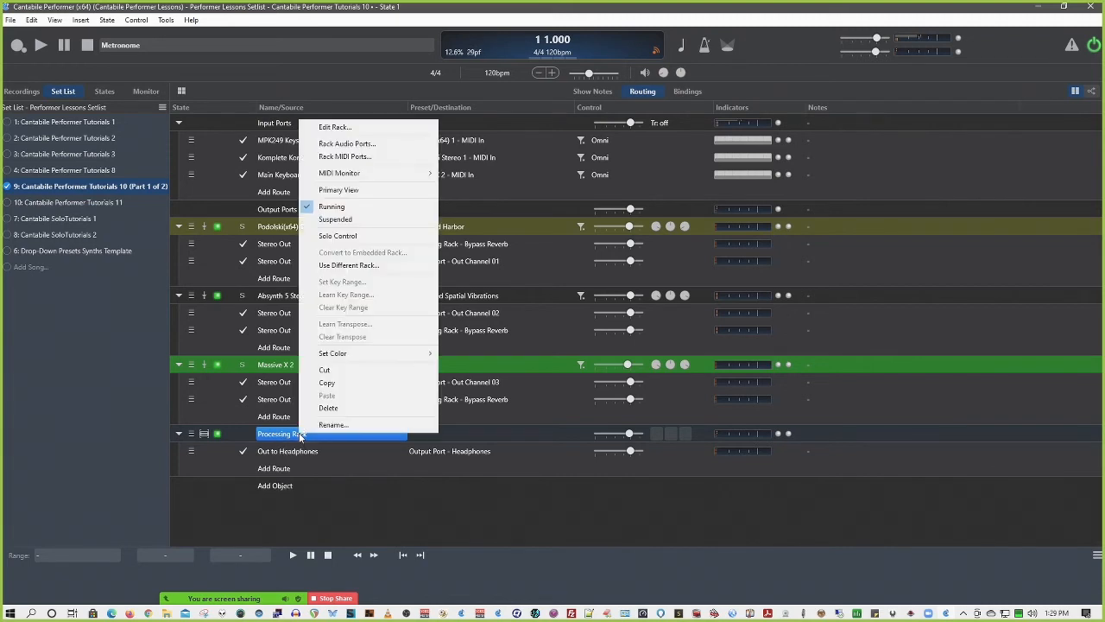
{"action": "left_click", "coordinate": [359, 238]}
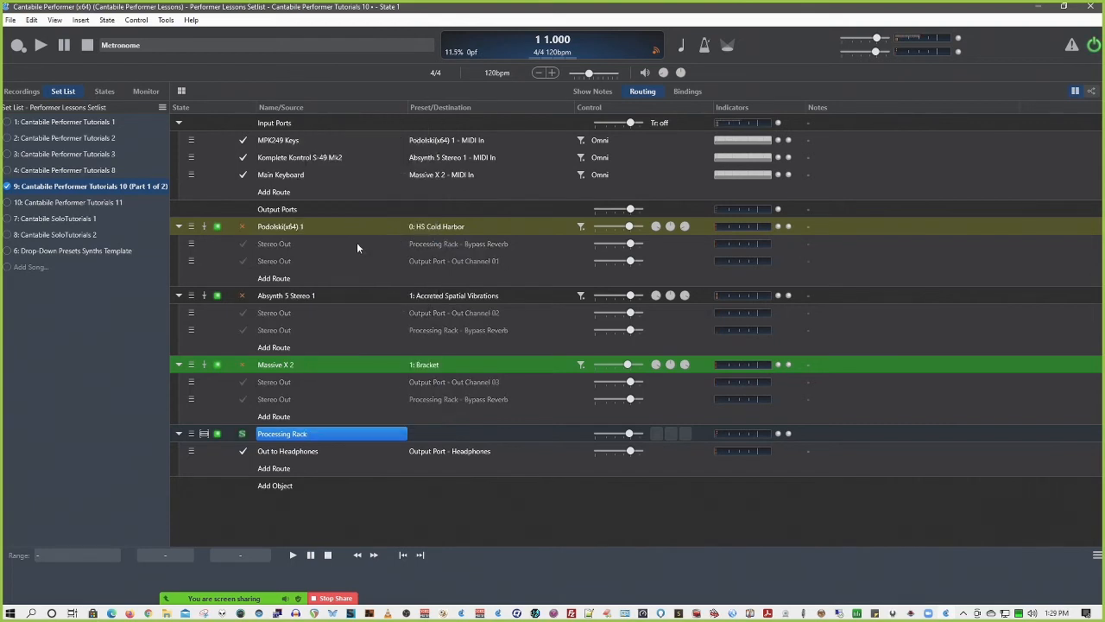
{"action": "right_click", "coordinate": [295, 432]}
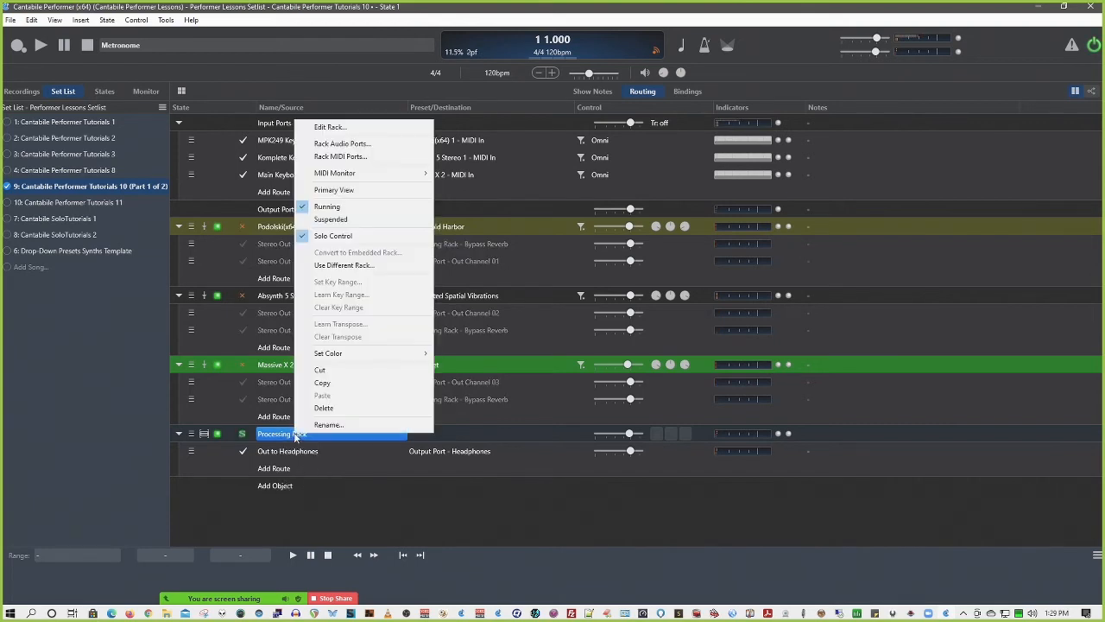
{"action": "left_click", "coordinate": [343, 236]}
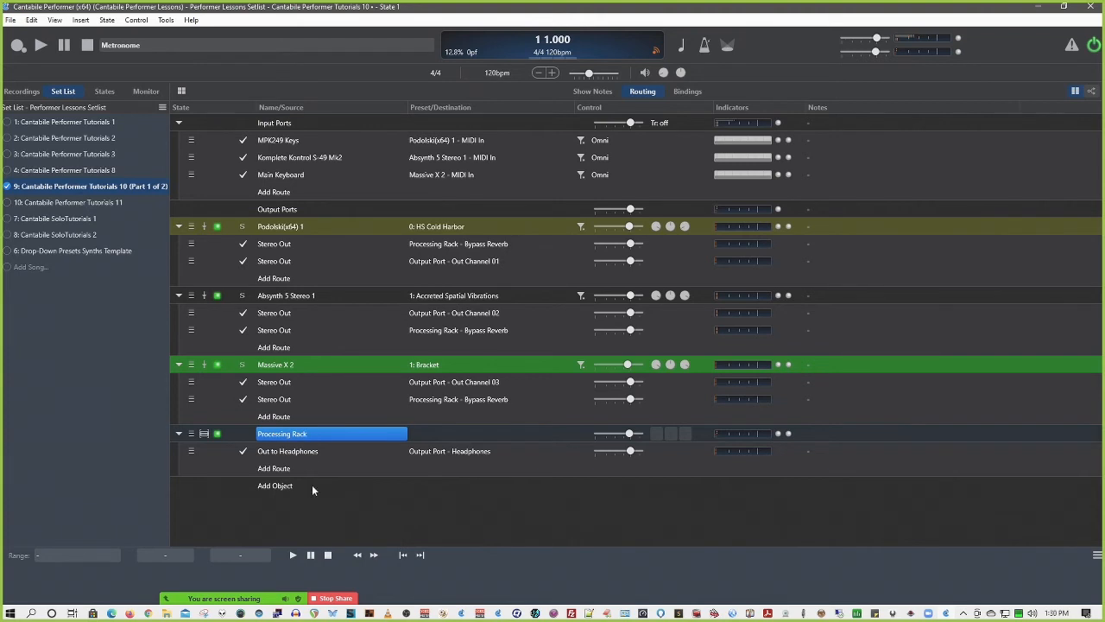
Test soloing Massive X 2, Absynth 5 Stereo 1 and Podolski(x64) 1 in turn, and clear the solo
{"action": "left_click", "coordinate": [241, 364]}
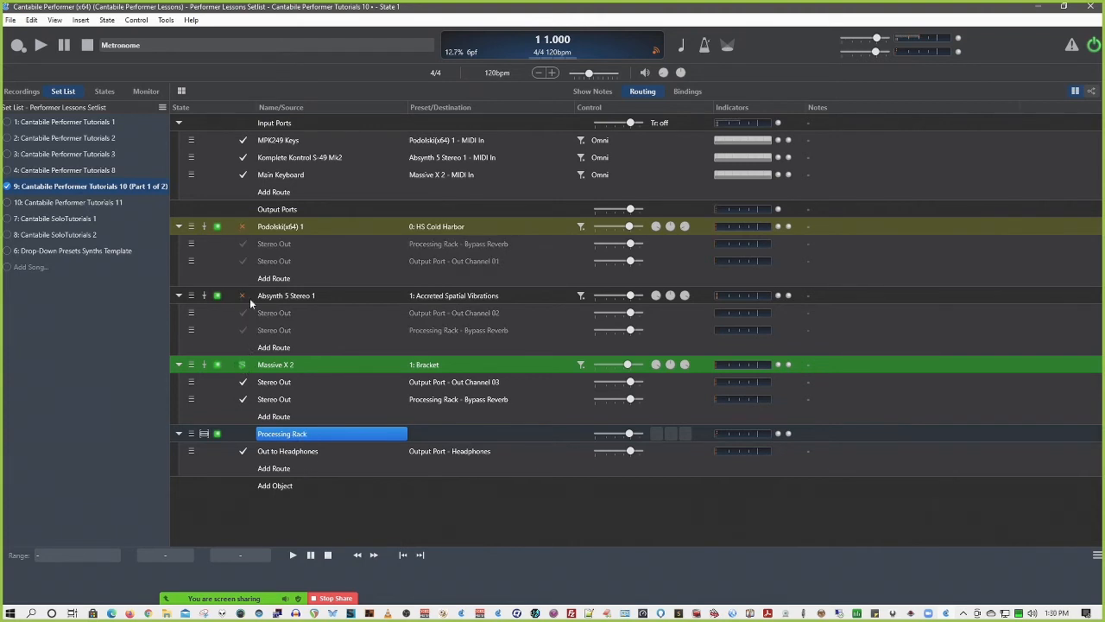
{"action": "left_click", "coordinate": [245, 295]}
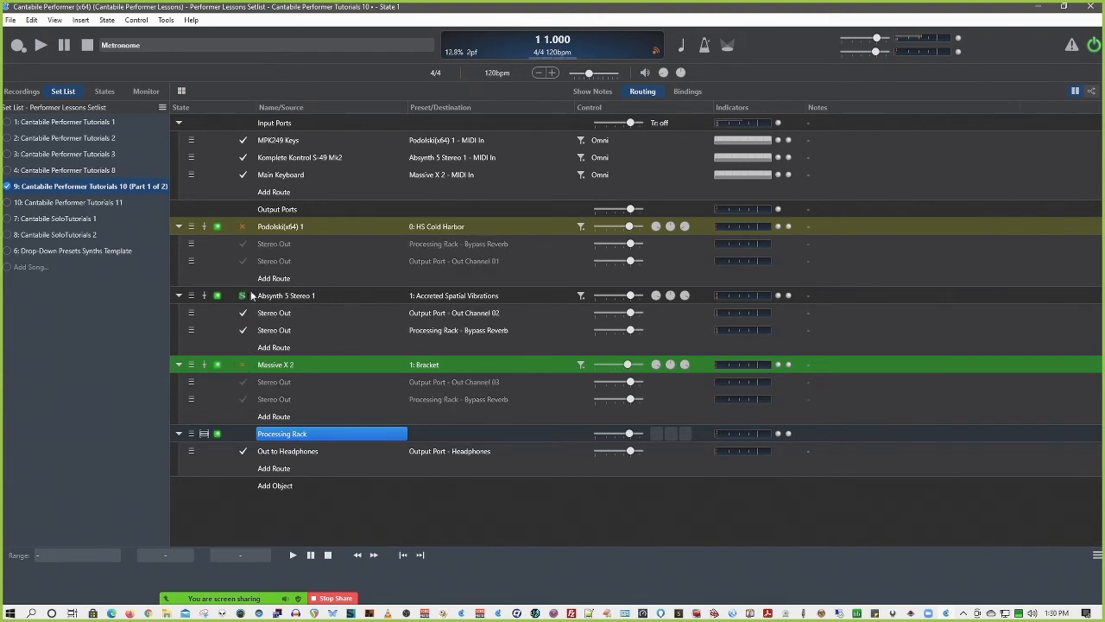
{"action": "left_click", "coordinate": [243, 227]}
{"action": "left_click", "coordinate": [243, 227]}
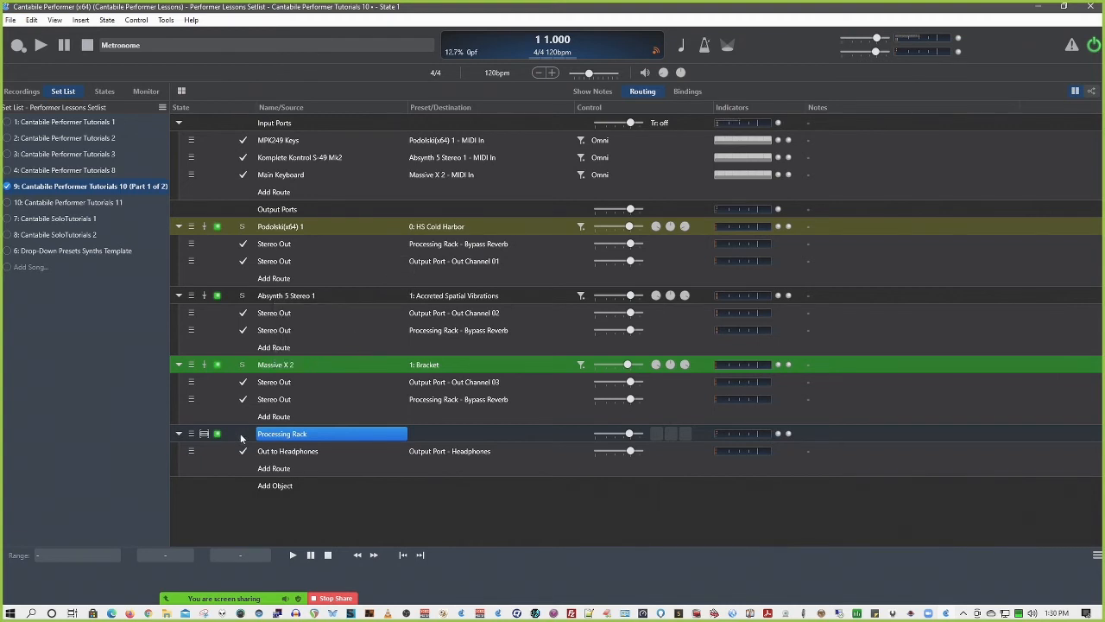
Inspect the new-binding setup for Massive X 2's Solo and Resume/Suspend controls, cancelling each one
{"action": "right_click", "coordinate": [244, 367]}
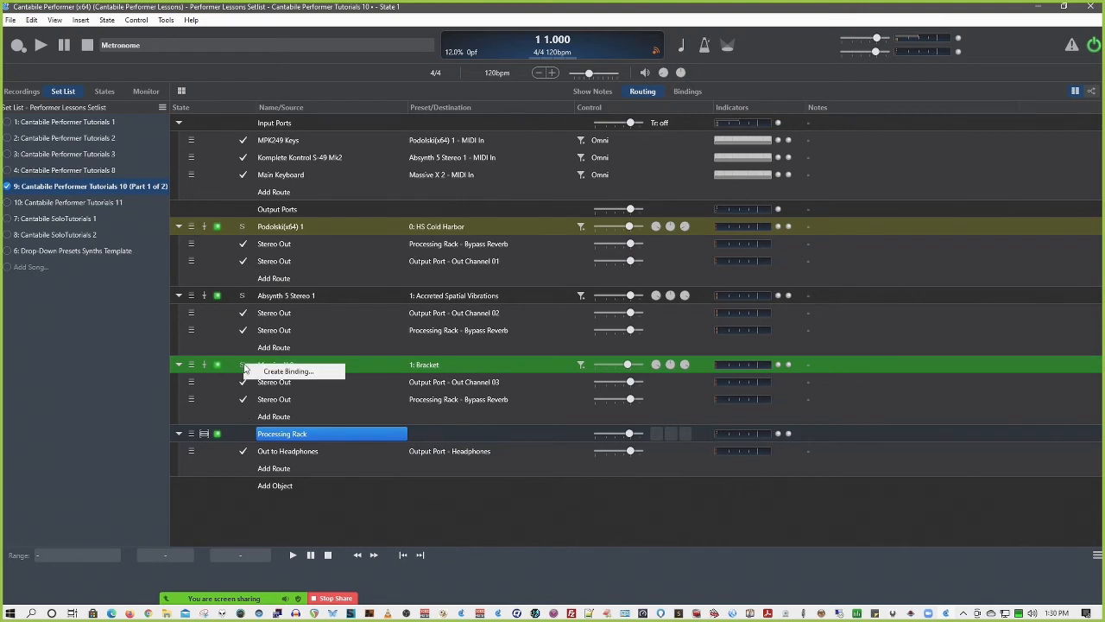
{"action": "left_click", "coordinate": [273, 373]}
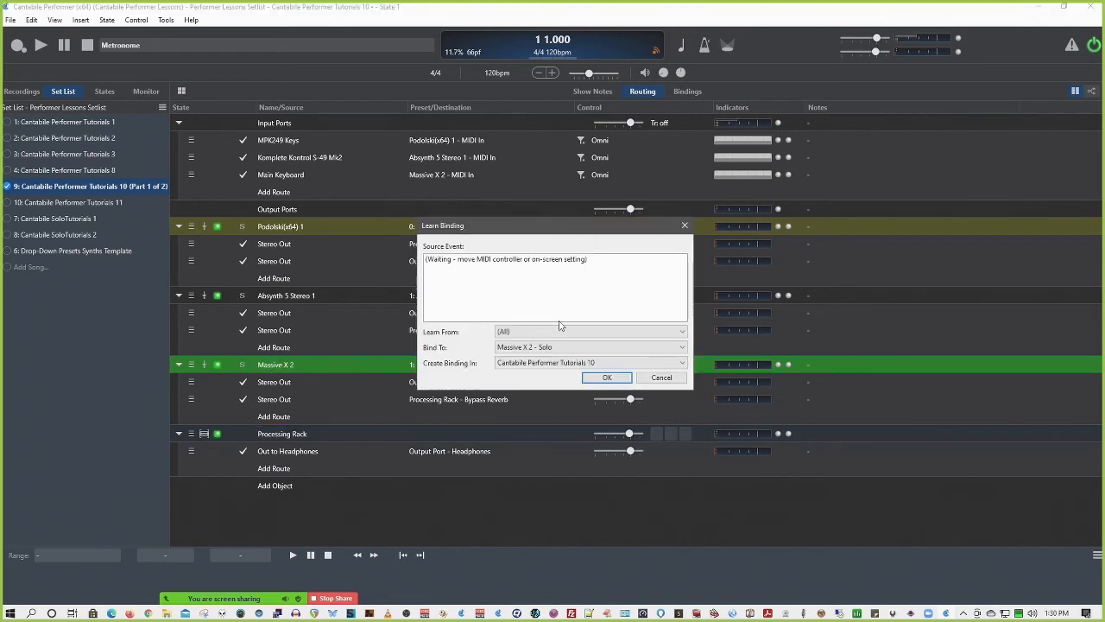
{"action": "left_click", "coordinate": [662, 378]}
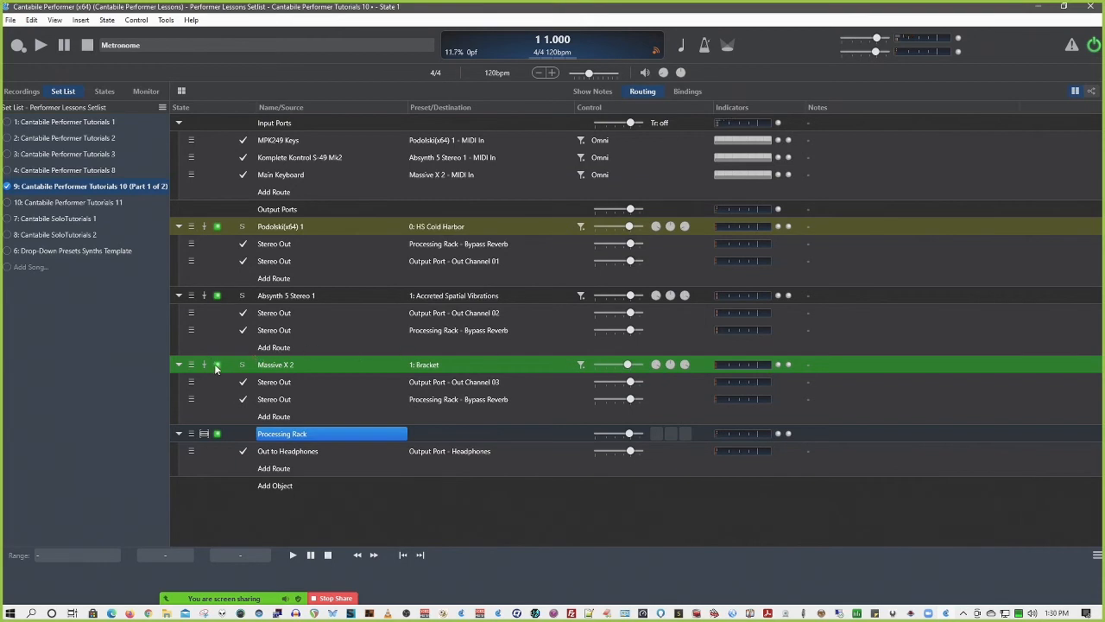
{"action": "right_click", "coordinate": [217, 368]}
{"action": "left_click", "coordinate": [233, 380]}
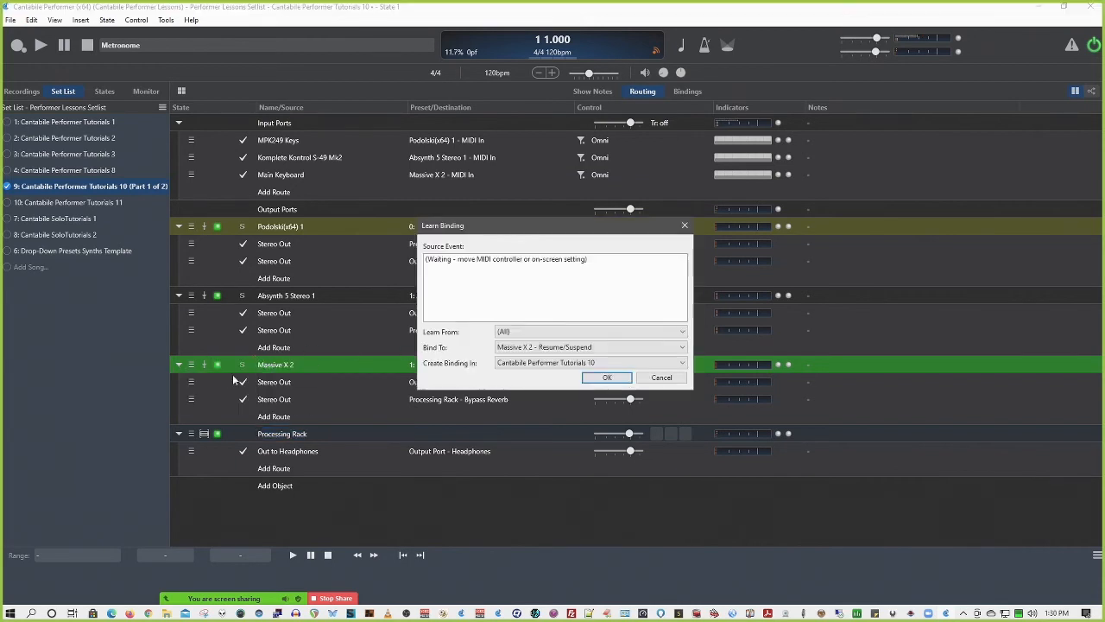
{"action": "left_click", "coordinate": [665, 378]}
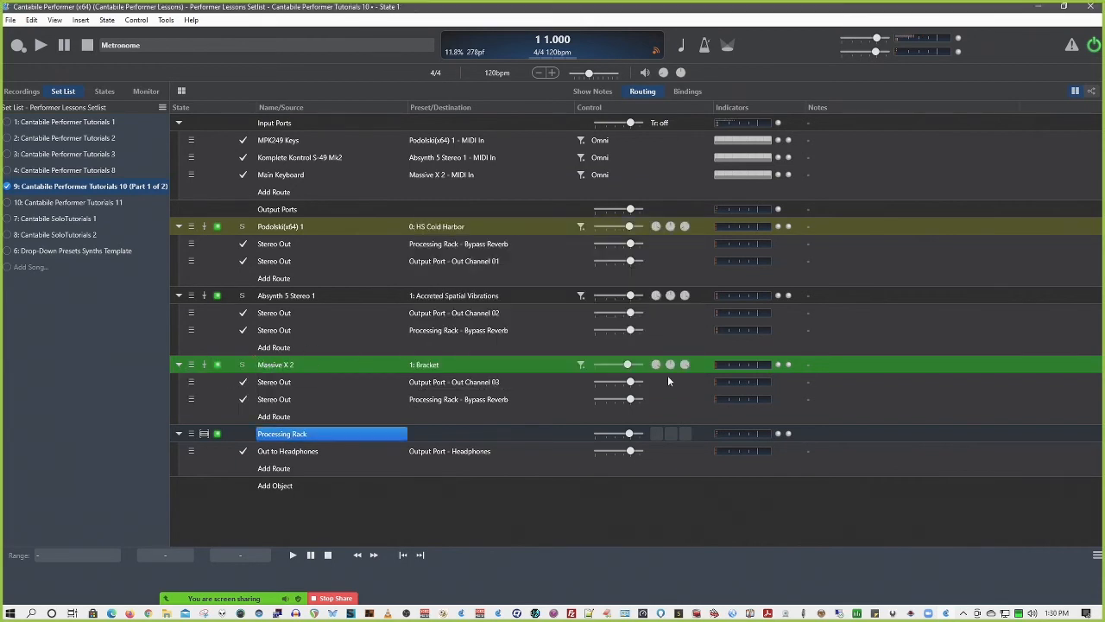
Check which targets a new binding on Massive X 2's audio bypass offers, and cancel it
{"action": "right_click", "coordinate": [204, 370]}
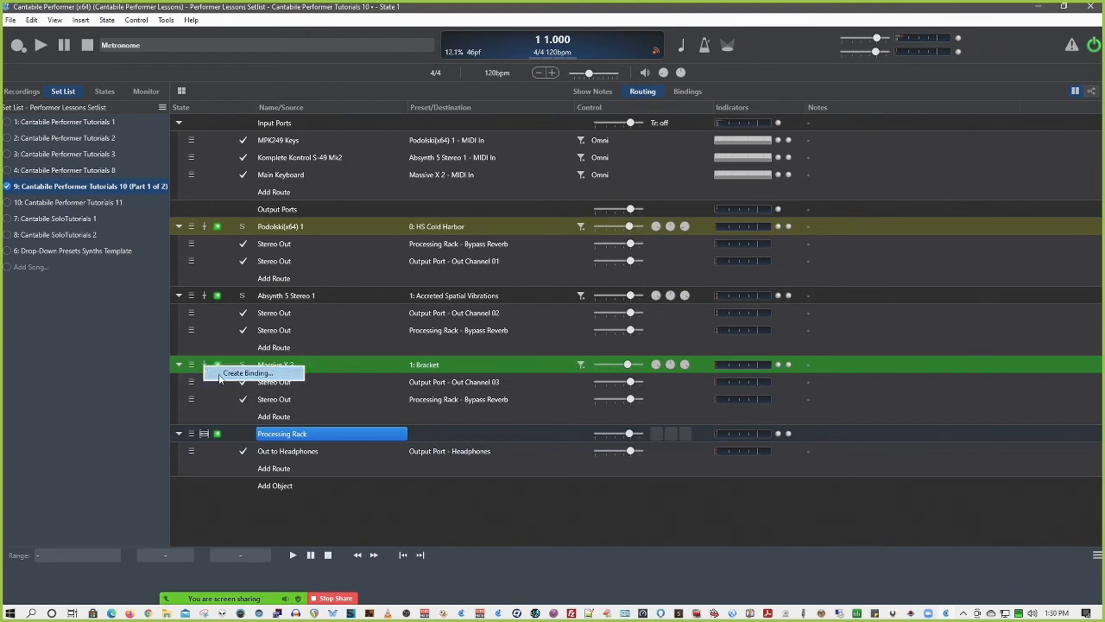
{"action": "left_click", "coordinate": [219, 374]}
{"action": "left_click", "coordinate": [545, 349]}
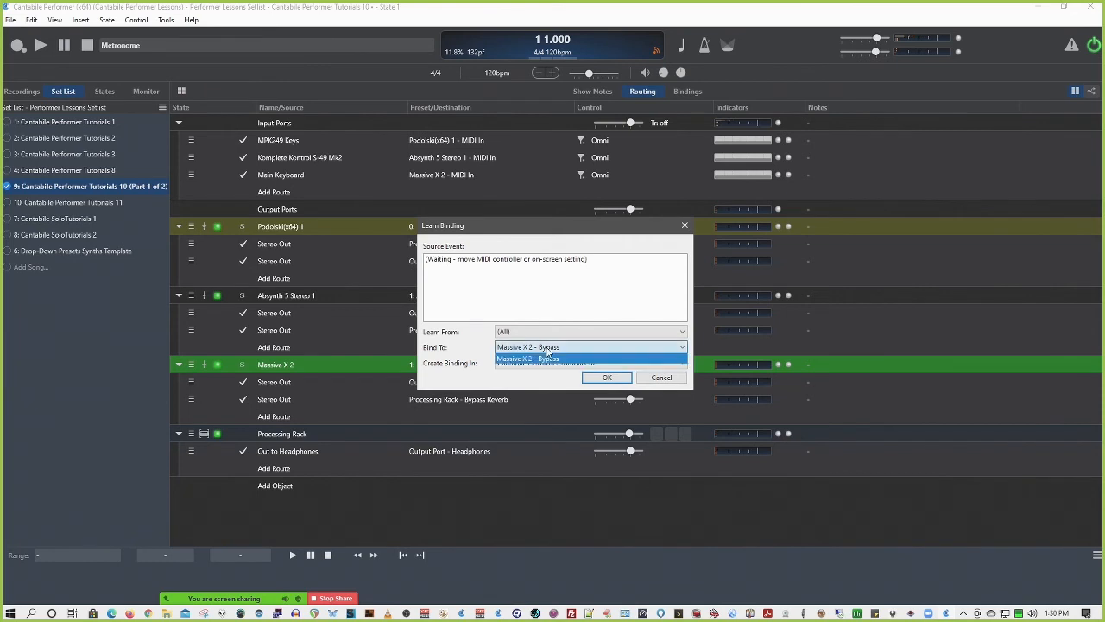
{"action": "left_click", "coordinate": [547, 352]}
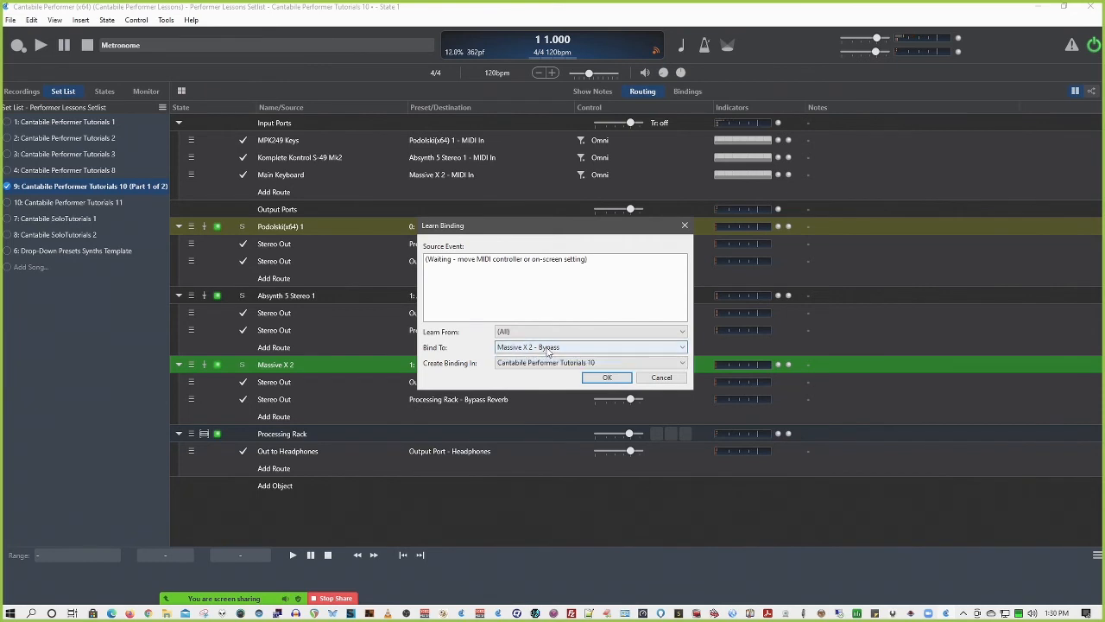
{"action": "left_click", "coordinate": [663, 377]}
Check the target choices for a binding on Massive X 2's Resume/Suspend control, and cancel it
{"action": "right_click", "coordinate": [217, 364]}
{"action": "left_click", "coordinate": [246, 372]}
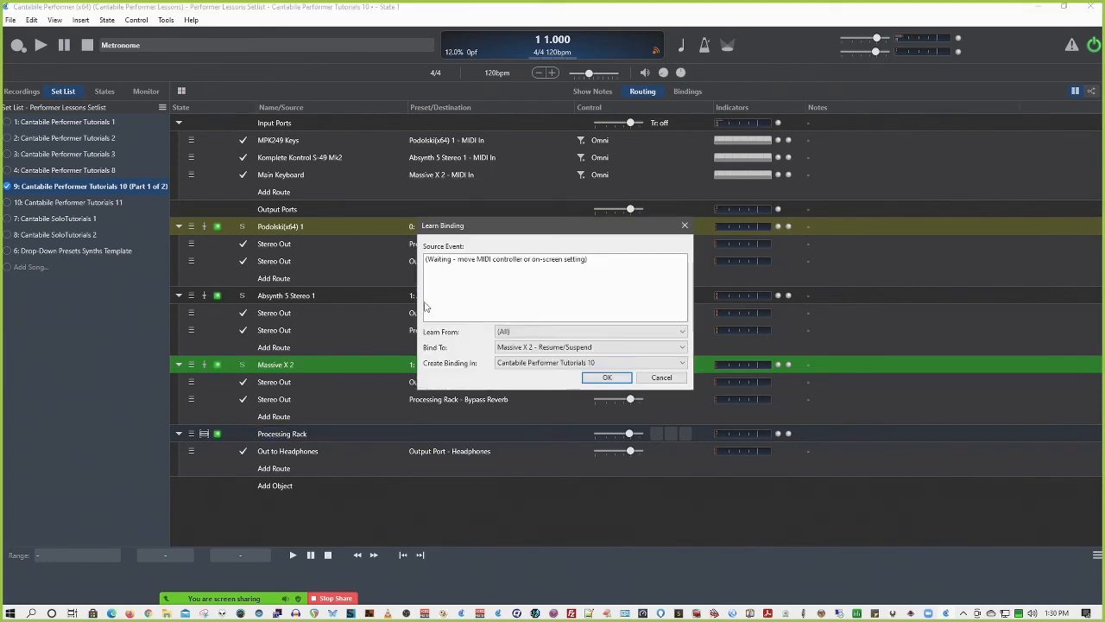
{"action": "left_click", "coordinate": [577, 349]}
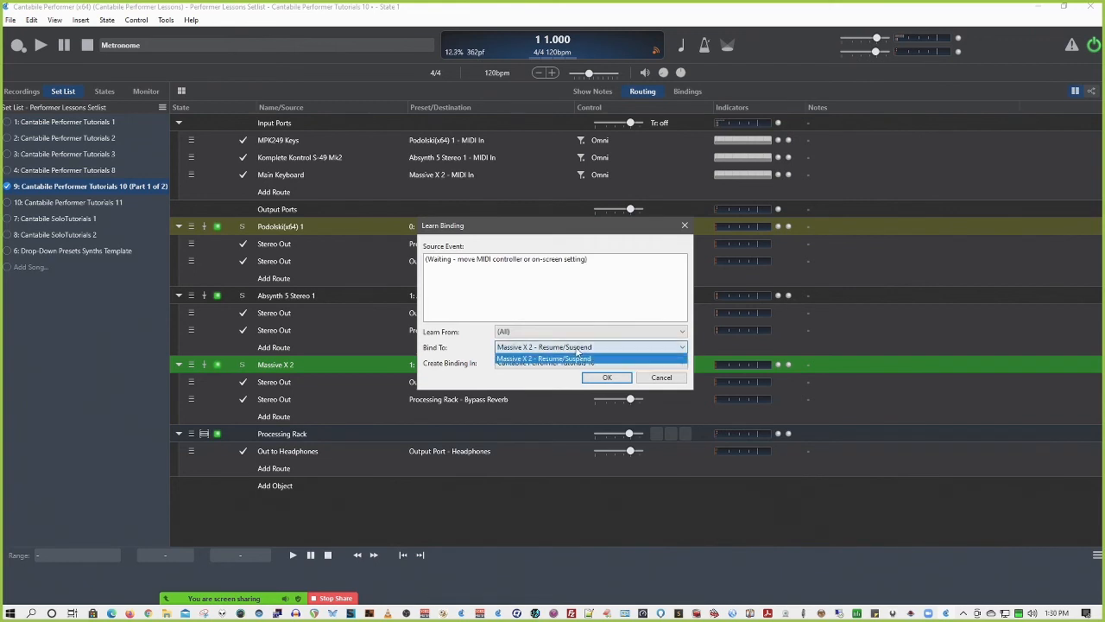
{"action": "left_click", "coordinate": [578, 357]}
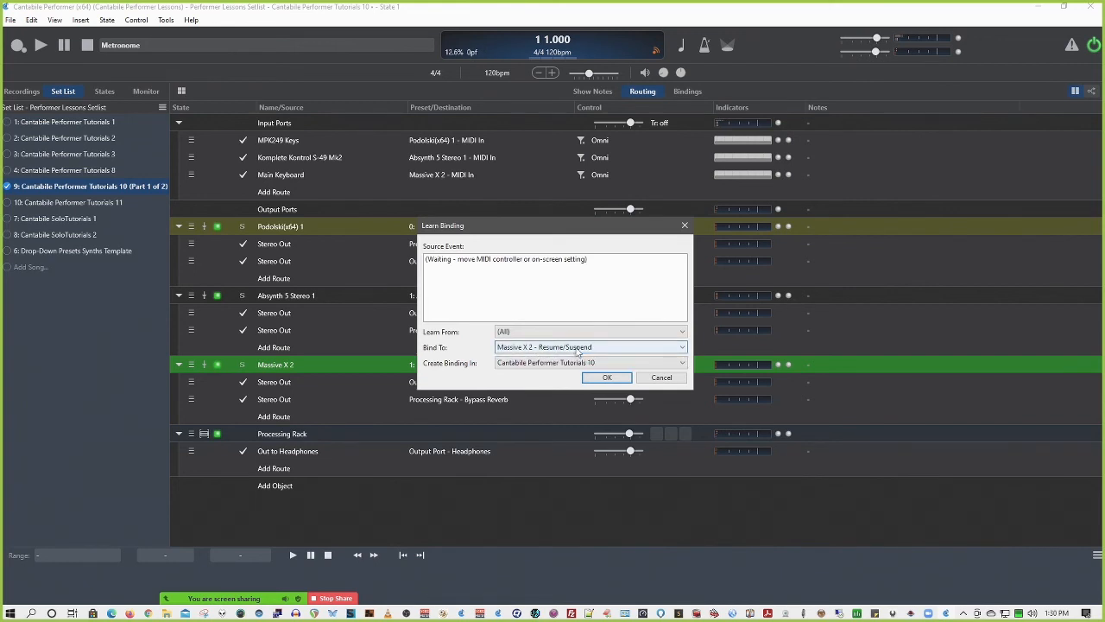
{"action": "left_click", "coordinate": [663, 379]}
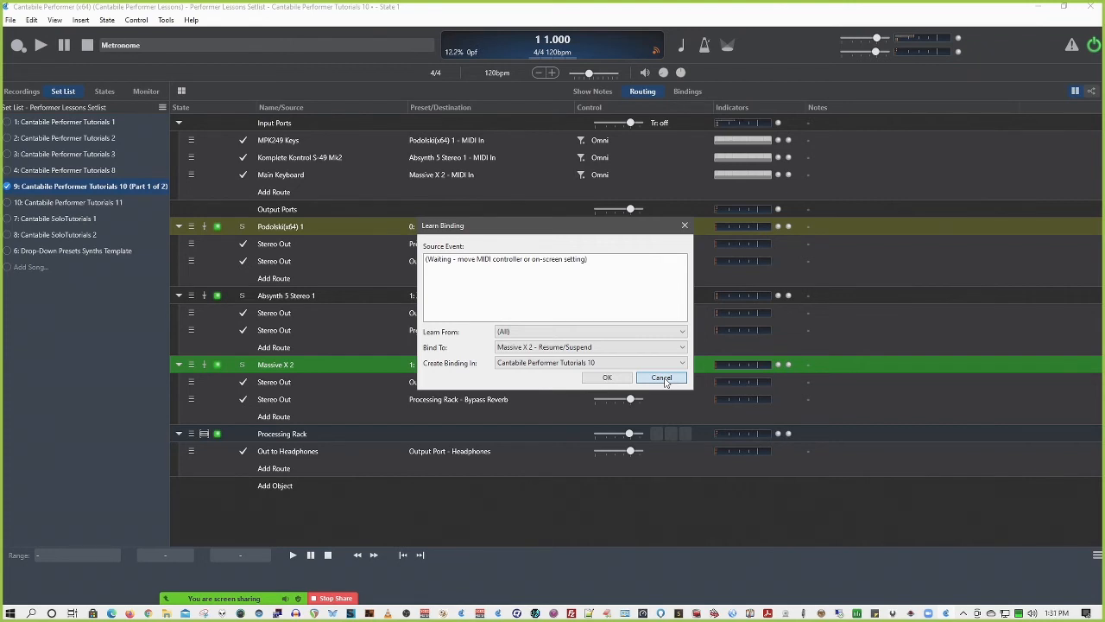
{"action": "left_click", "coordinate": [662, 378]}
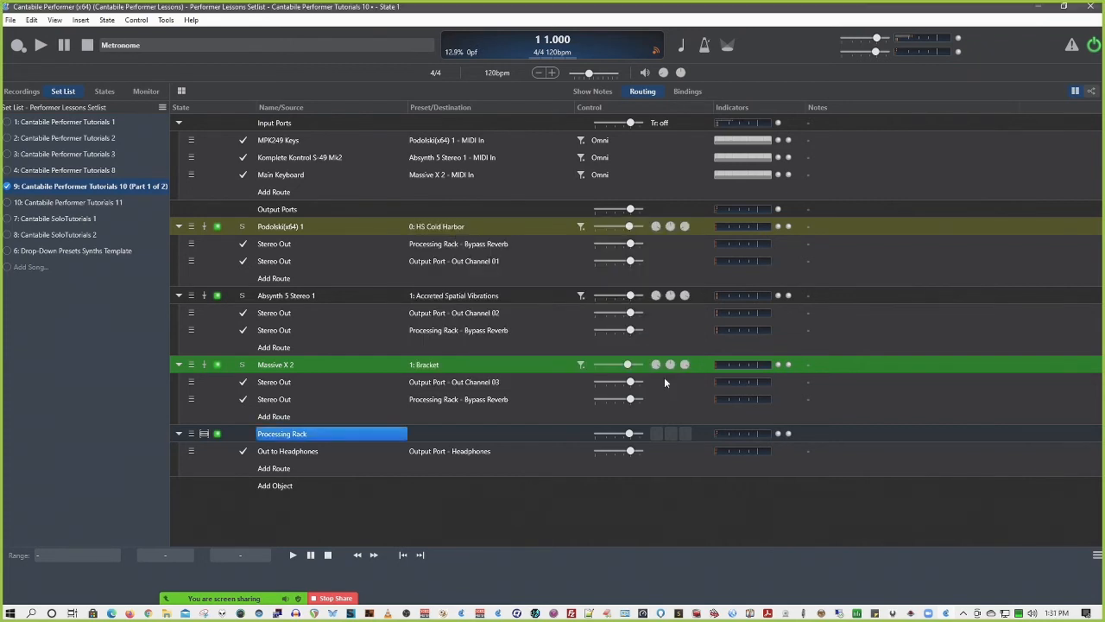
Learn a binding from Controller 31 on MPK249 Keys channel 1 to Massive X 2's Resume/Suspend, and show the song's bindings
{"action": "left_click", "coordinate": [219, 366], "text": "ctrl"}
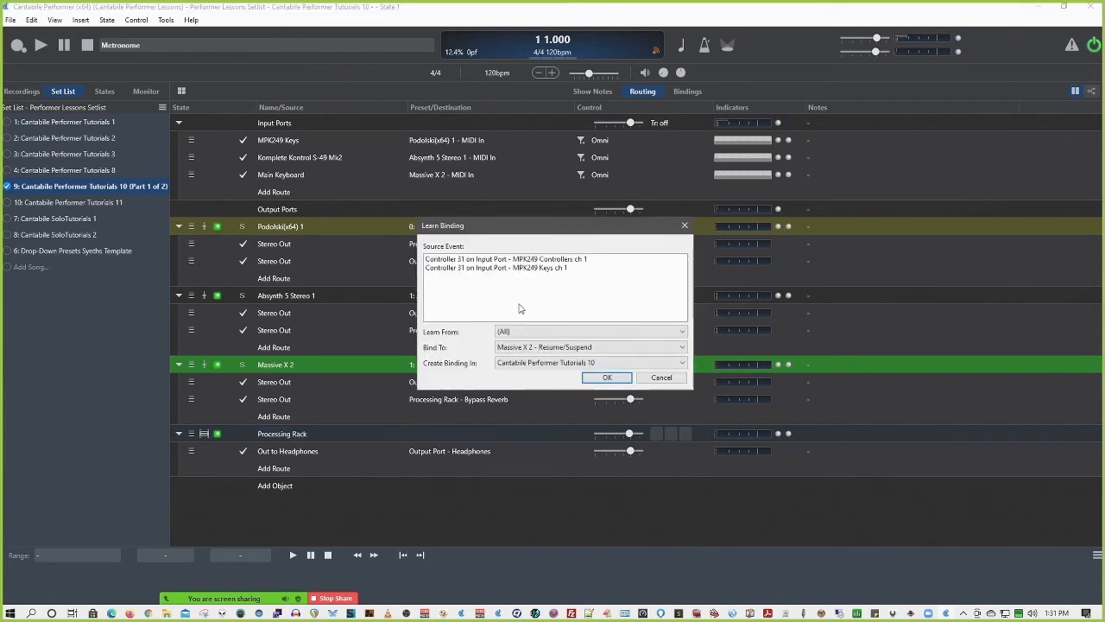
{"action": "left_click", "coordinate": [540, 269]}
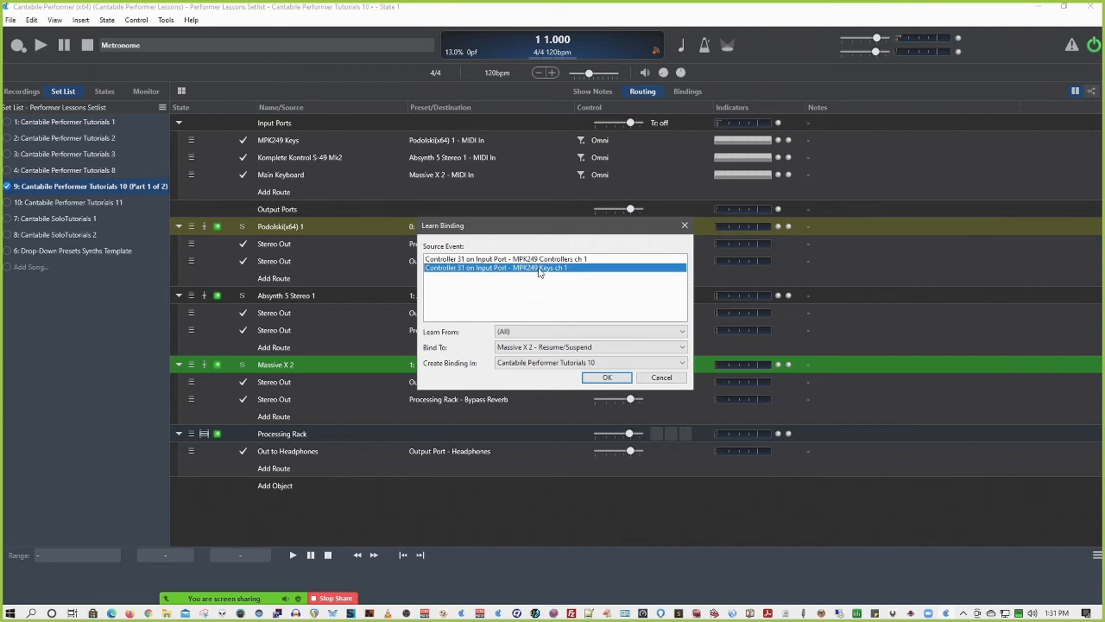
{"action": "left_click", "coordinate": [607, 377]}
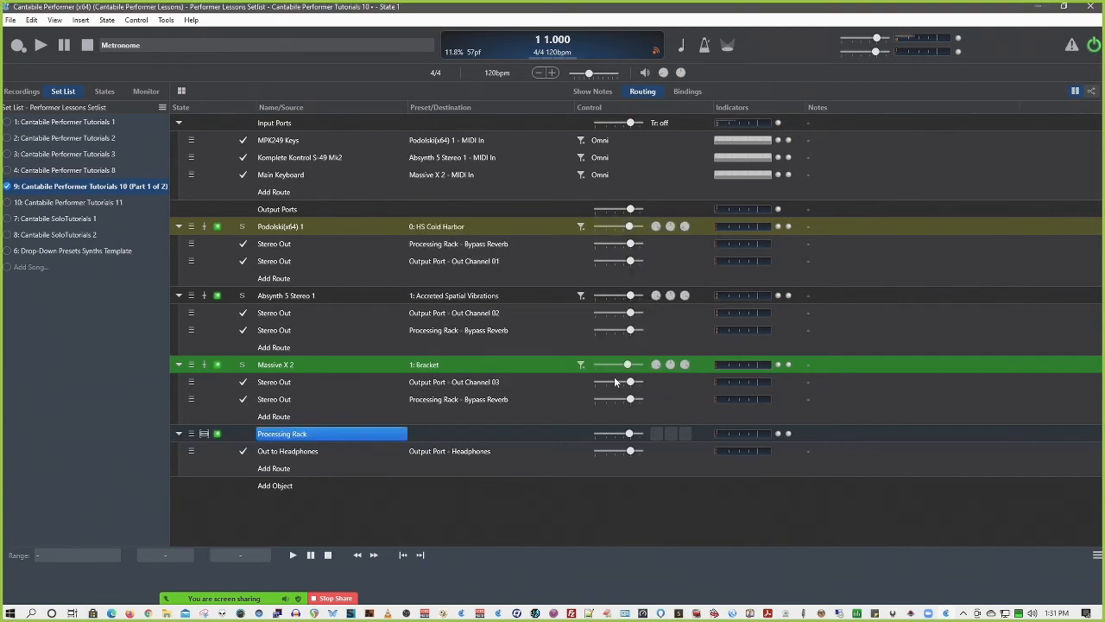
{"action": "left_click", "coordinate": [689, 92]}
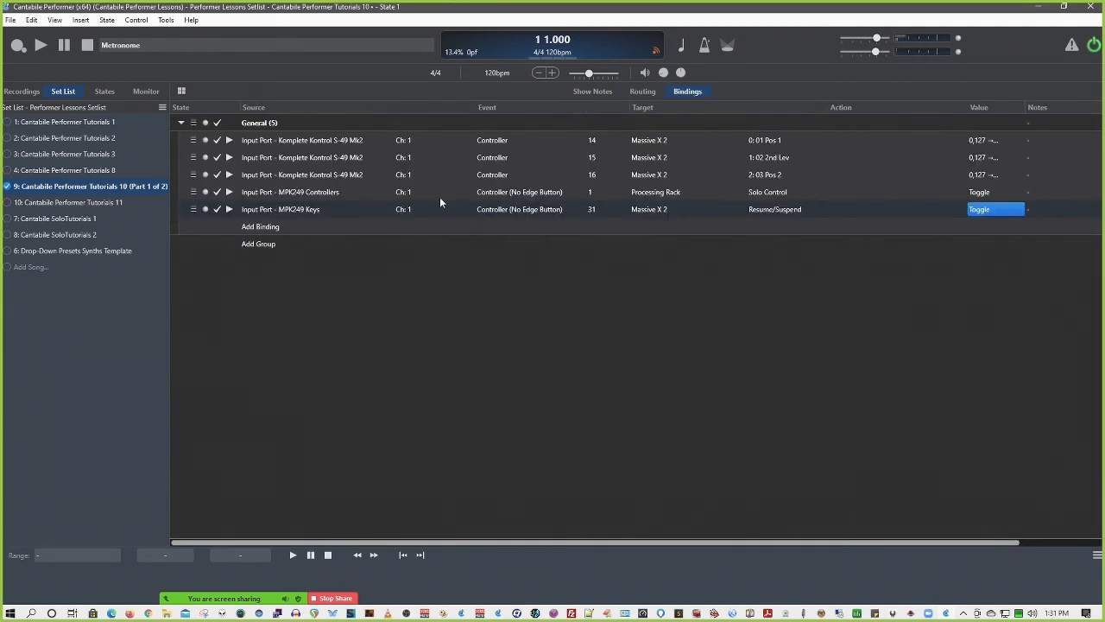
Review the full range of Massive X 2 controls available as the action of the Controller 31 binding
{"action": "left_click", "coordinate": [791, 208]}
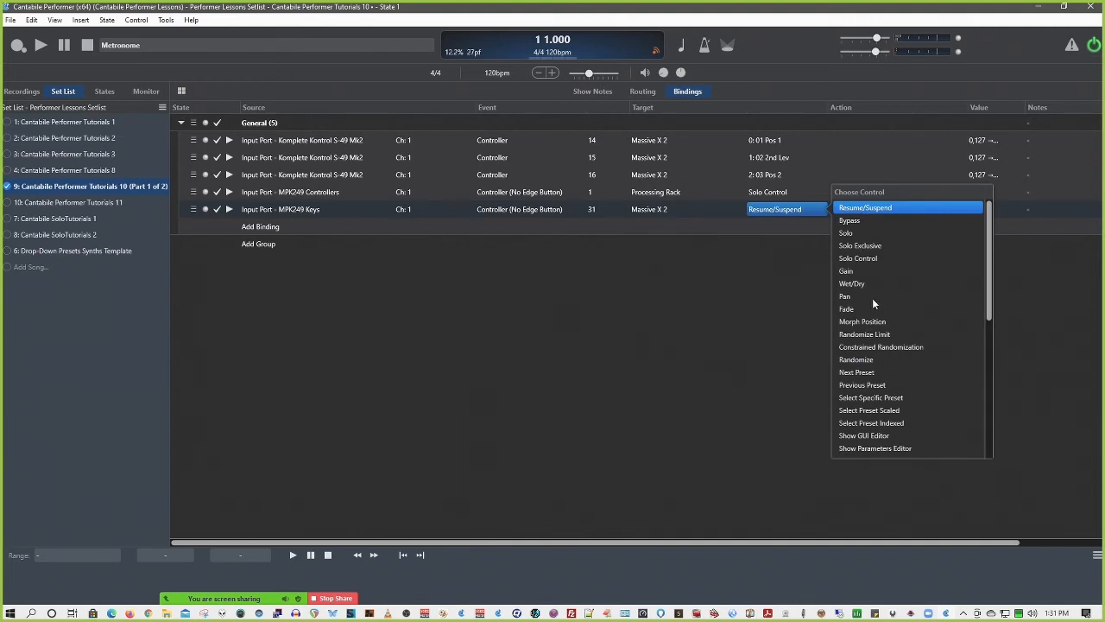
{"action": "scroll", "coordinate": [979, 375], "scroll_direction": "down", "scroll_amount": 7}
{"action": "scroll", "coordinate": [979, 395], "scroll_direction": "down", "scroll_amount": 1}
{"action": "left_click_drag", "start_coordinate": [989, 404], "coordinate": [992, 252]}
{"action": "left_click_drag", "start_coordinate": [990, 235], "coordinate": [993, 281]}
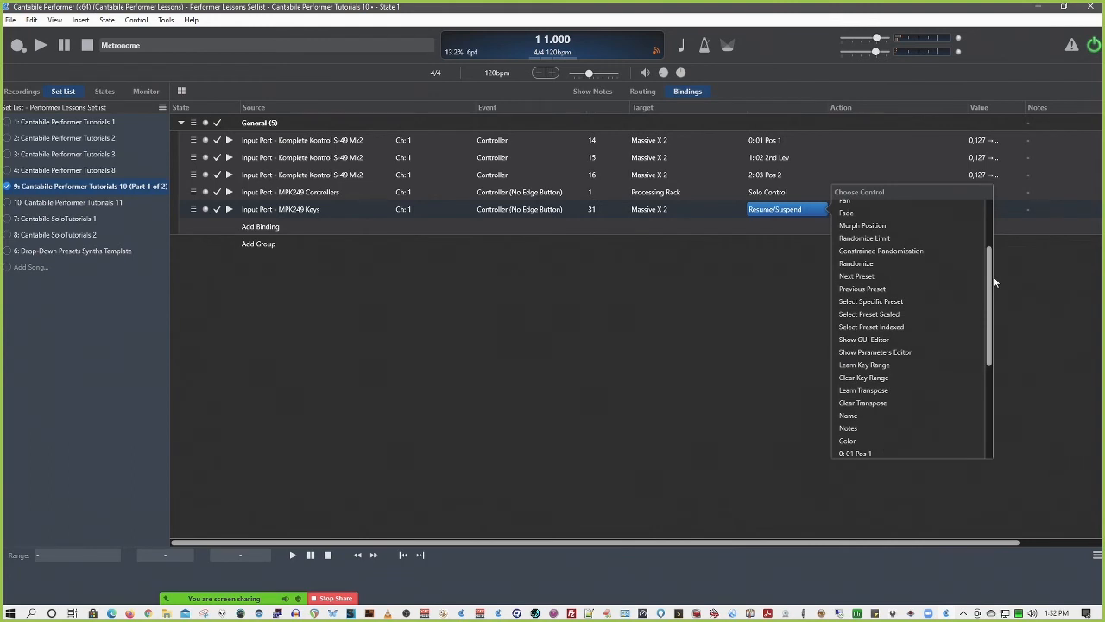
{"action": "scroll", "coordinate": [993, 283], "scroll_direction": "down", "scroll_amount": 2}
{"action": "left_click", "coordinate": [831, 254]}
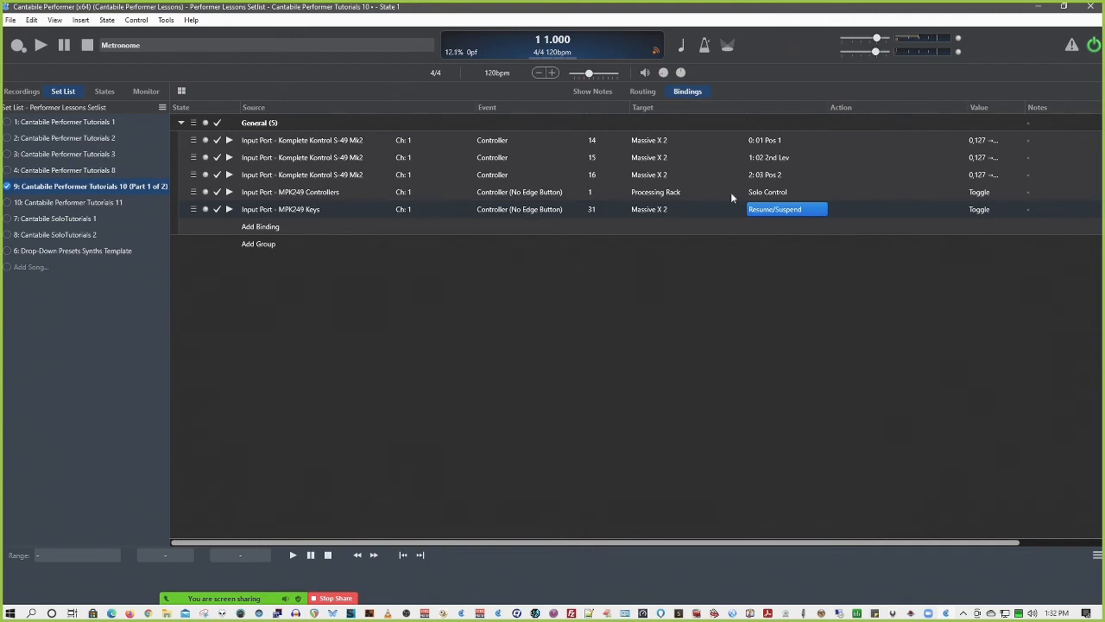
Open the Processing Rack's routing and the Reverbs Rack nested inside it
{"action": "left_click", "coordinate": [640, 92]}
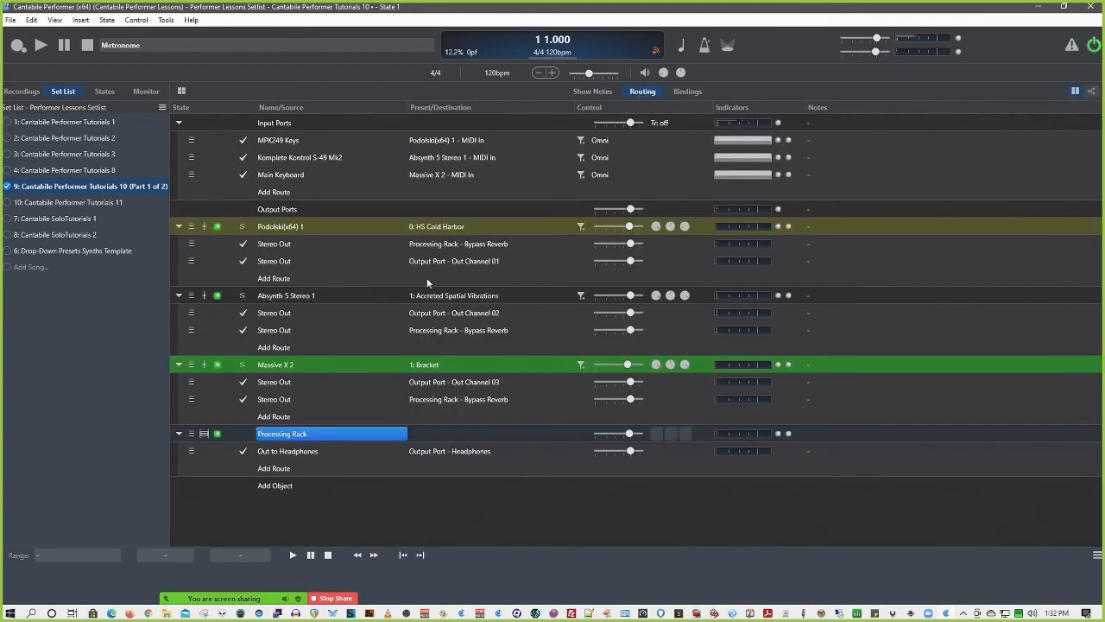
{"action": "double_click", "coordinate": [322, 438]}
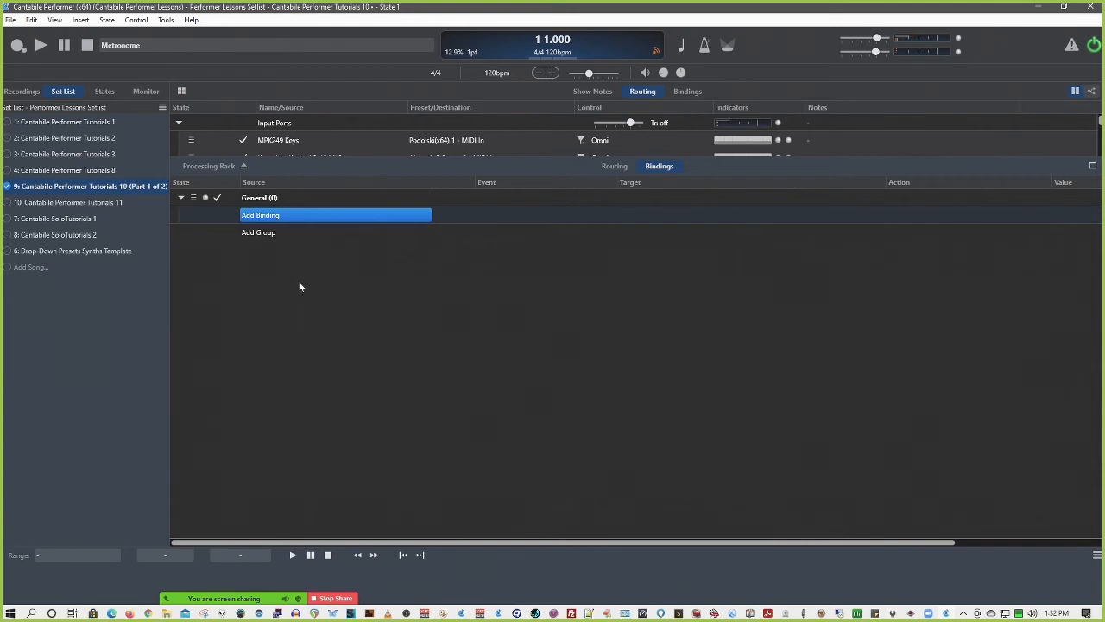
{"action": "left_click", "coordinate": [615, 165]}
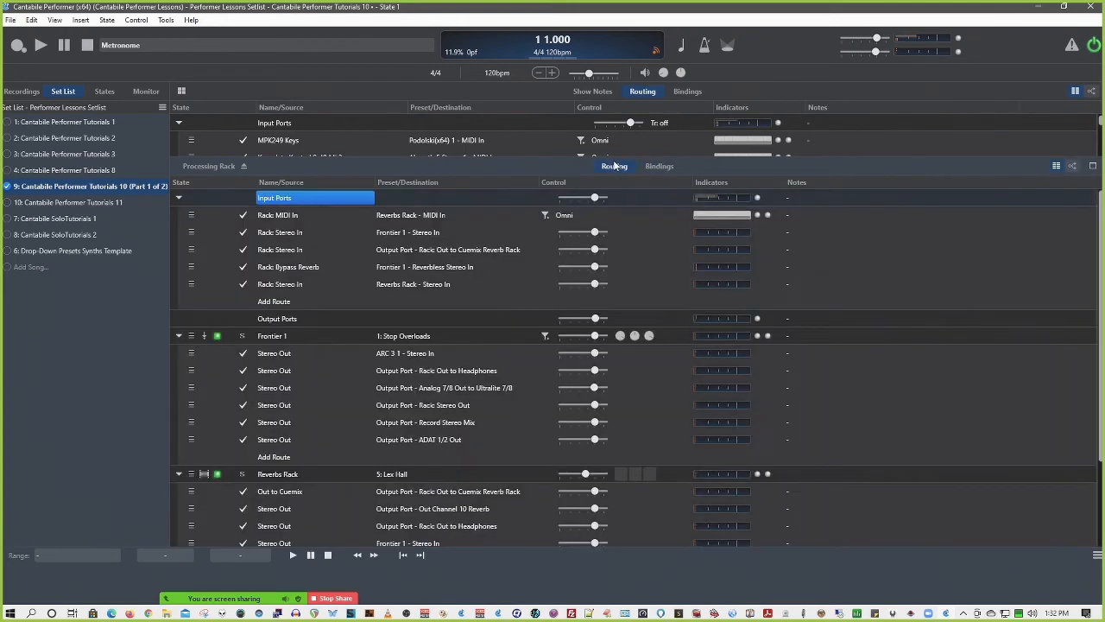
{"action": "left_click", "coordinate": [277, 476]}
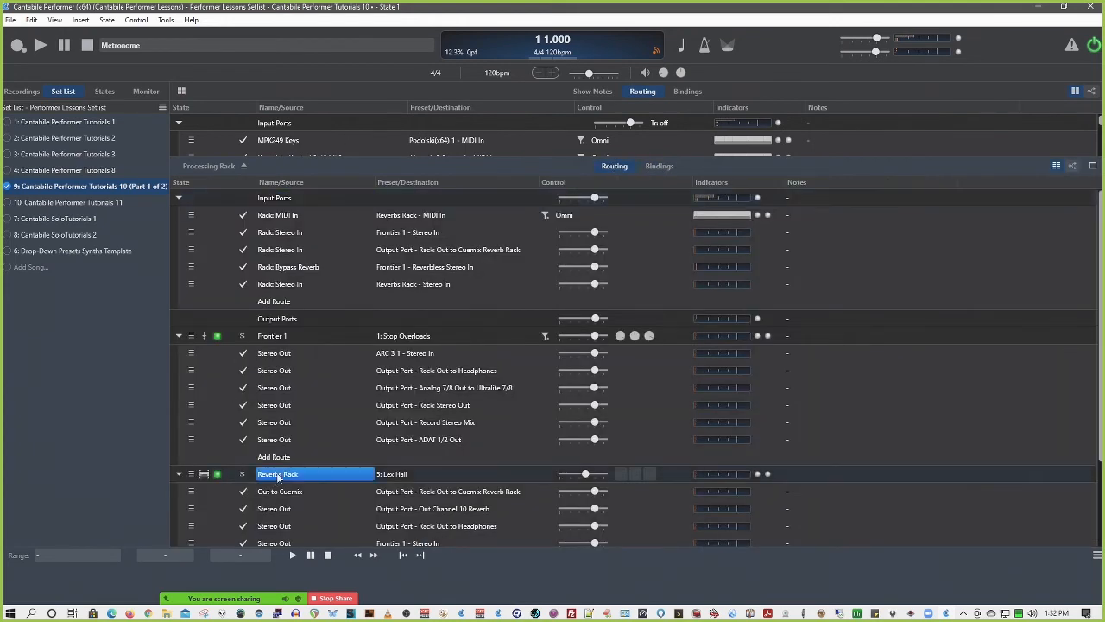
{"action": "double_click", "coordinate": [278, 476]}
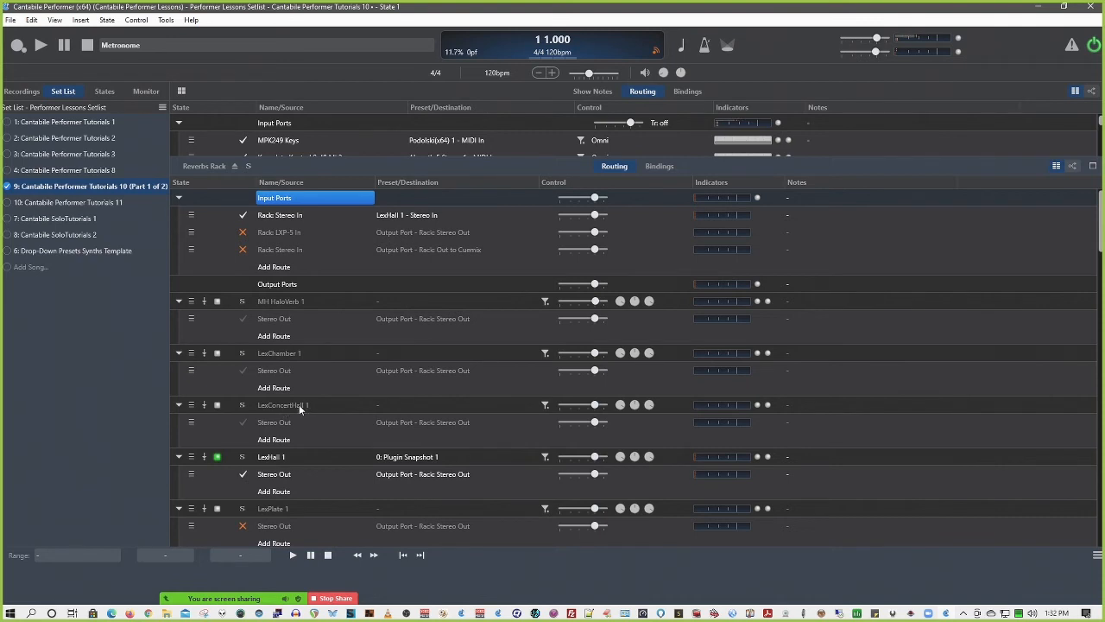
Switch the Reverbs Rack to its Lex Plate state to compare the active plugins, and return to Lex Hall
{"action": "left_click", "coordinate": [101, 93]}
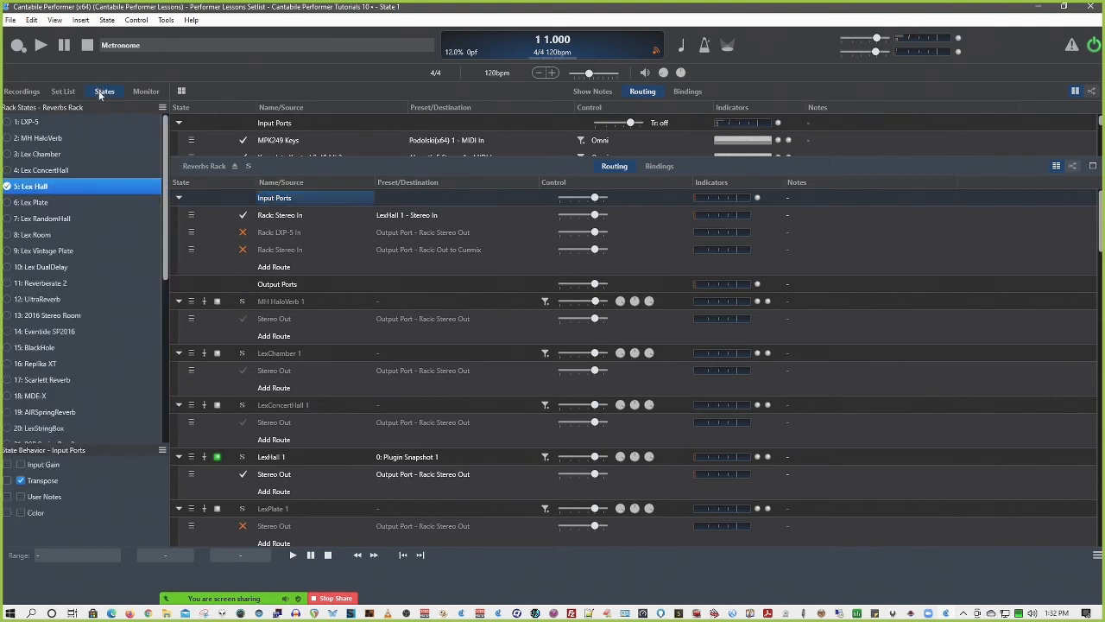
{"action": "left_click", "coordinate": [25, 202]}
{"action": "scroll", "coordinate": [244, 377], "scroll_direction": "down", "scroll_amount": 3}
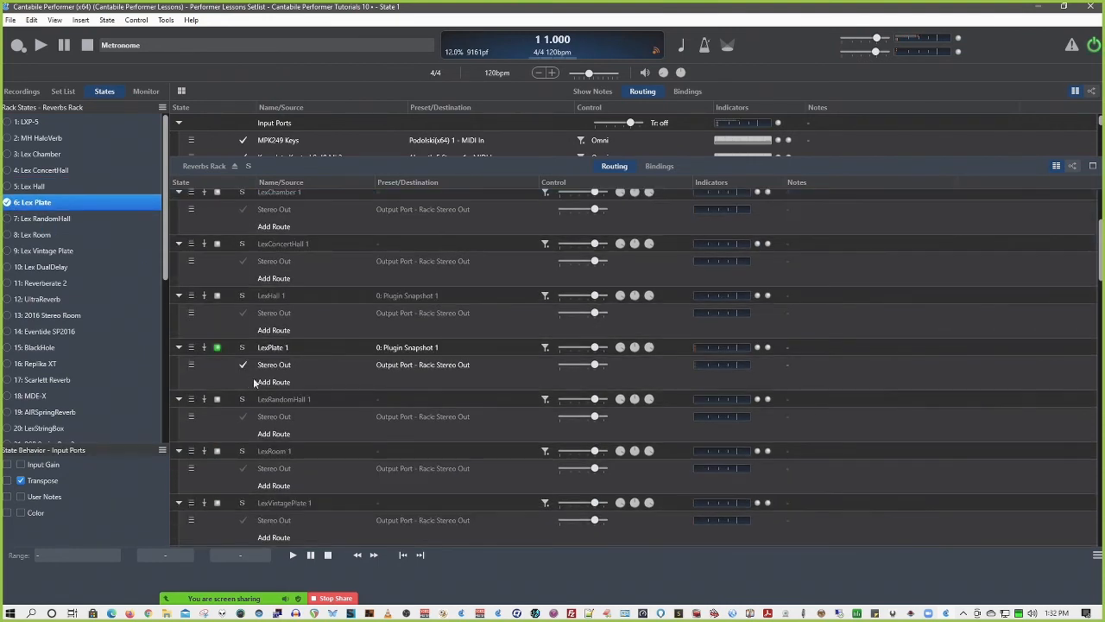
{"action": "key", "text": "Up"}
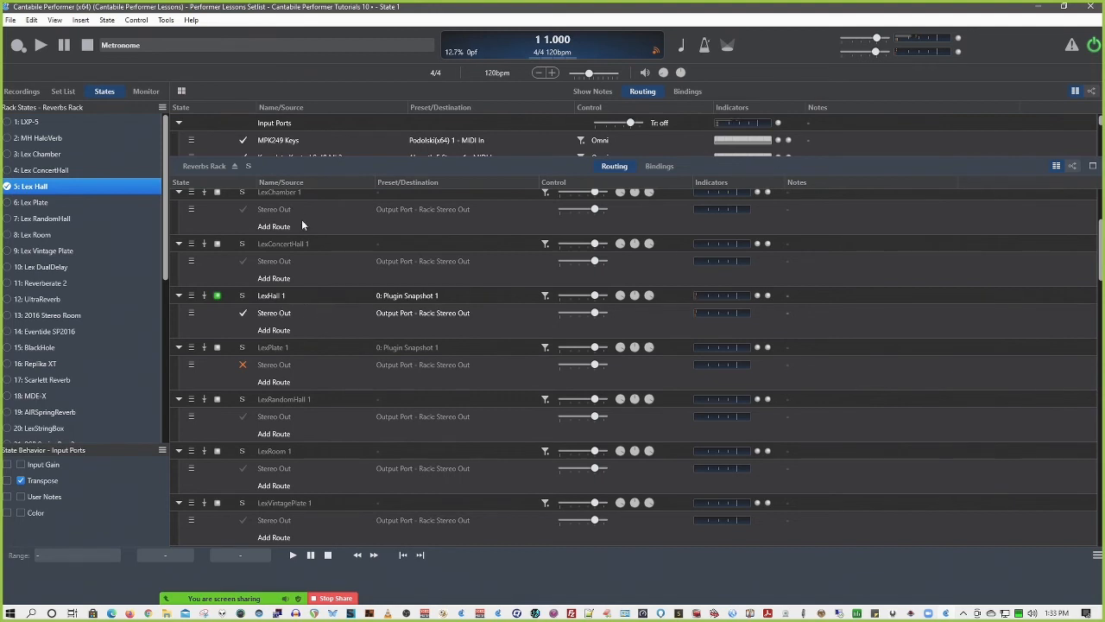
{"action": "scroll", "coordinate": [302, 285], "scroll_direction": "up", "scroll_amount": 3}
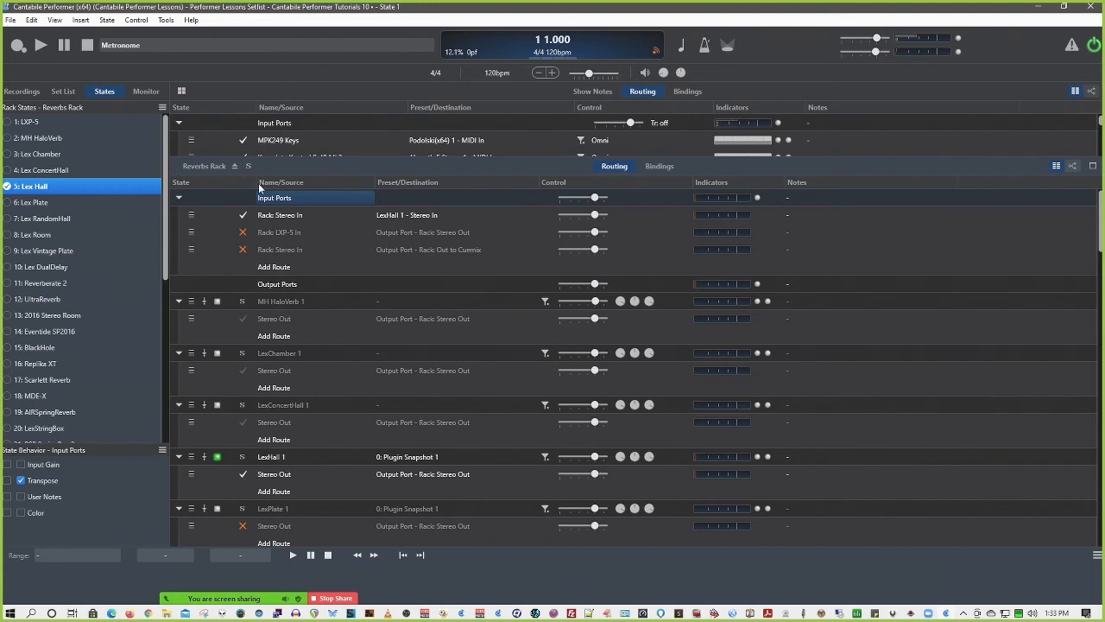
View the LexHall 1 plugin editor, close it, and return from the racks to the song's routing
{"action": "double_click", "coordinate": [273, 457]}
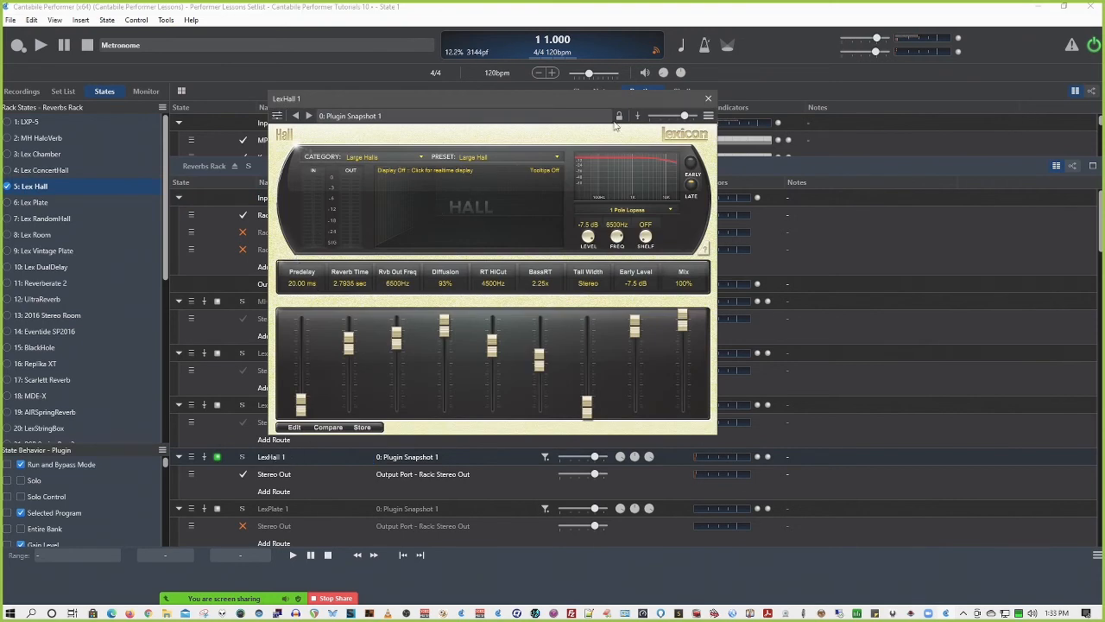
{"action": "left_click", "coordinate": [709, 100]}
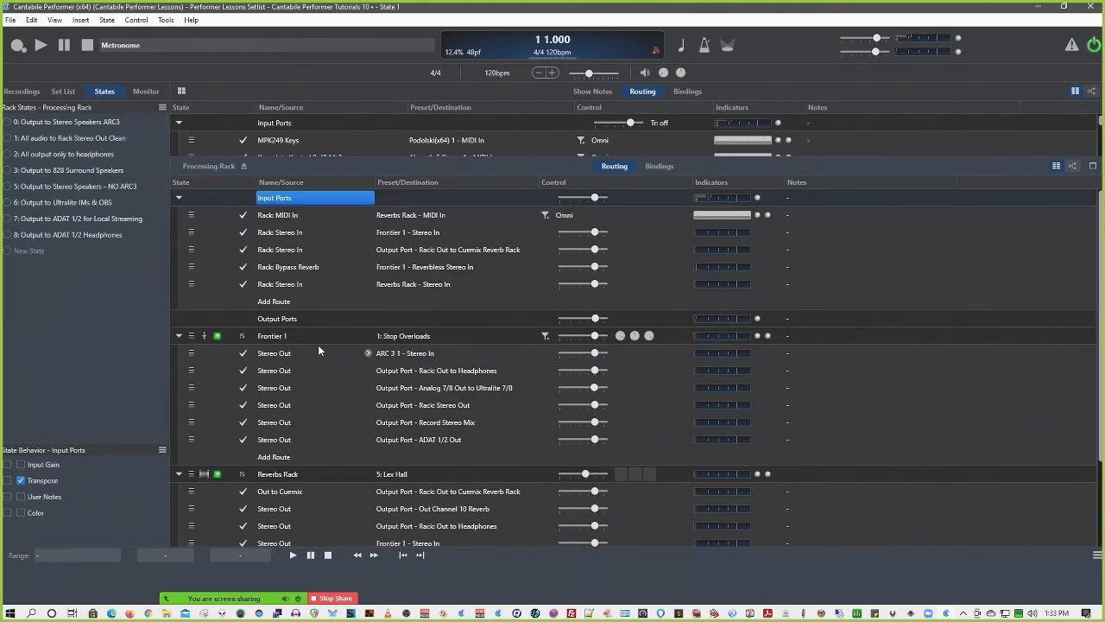
{"action": "left_click", "coordinate": [246, 165]}
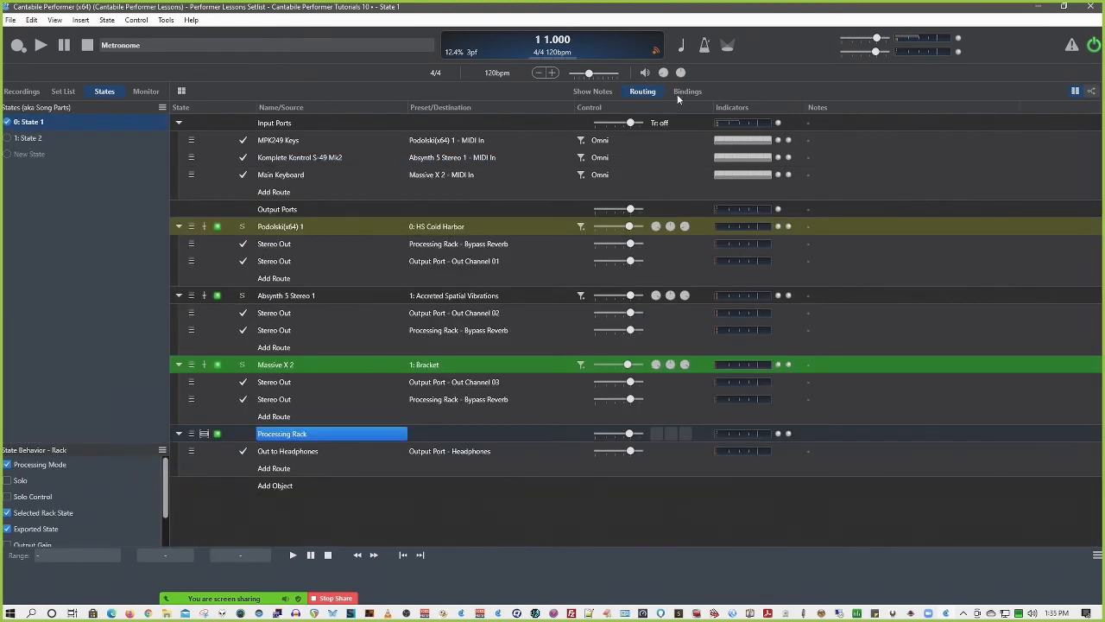
Retarget the song's Controller 31 binding to Navigation and view the navigation actions it offers
{"action": "left_click", "coordinate": [686, 91]}
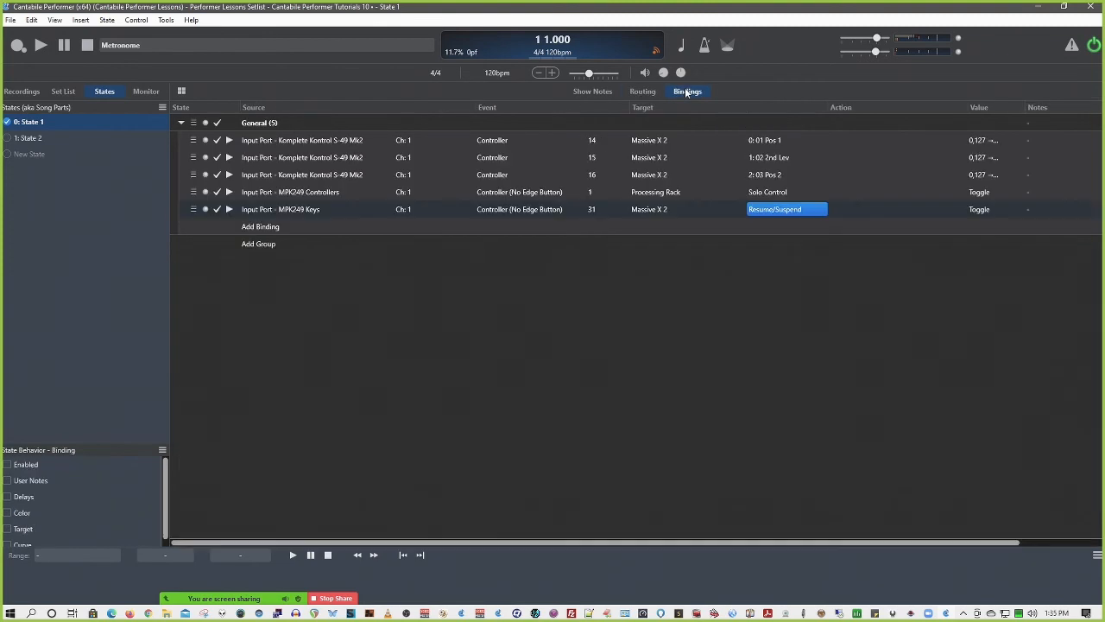
{"action": "left_click", "coordinate": [661, 210]}
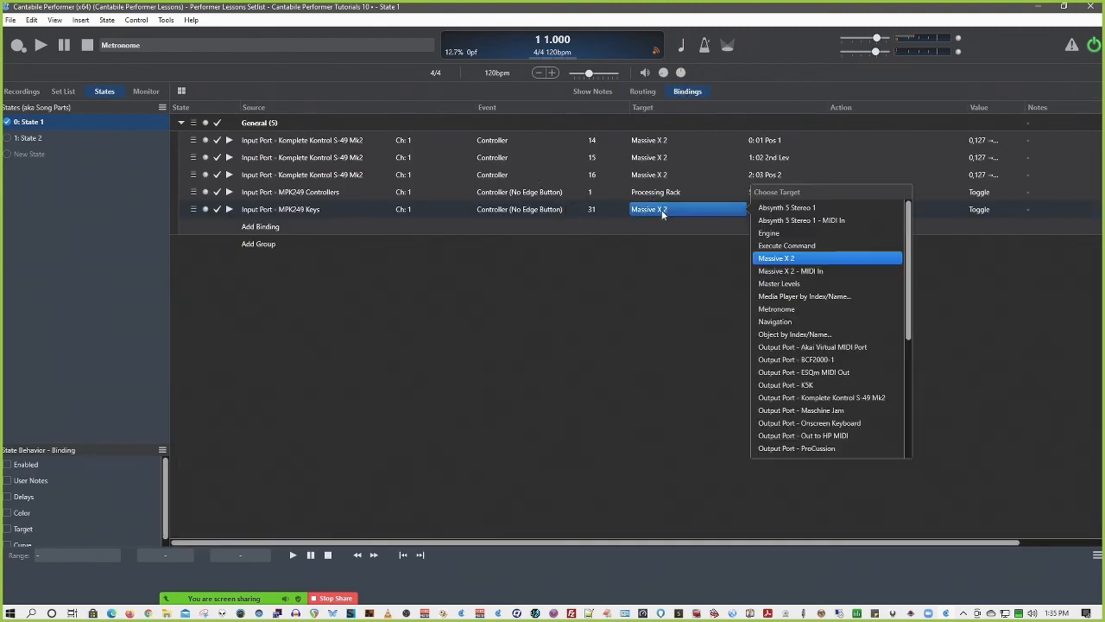
{"action": "left_click", "coordinate": [774, 321]}
{"action": "left_click", "coordinate": [766, 210]}
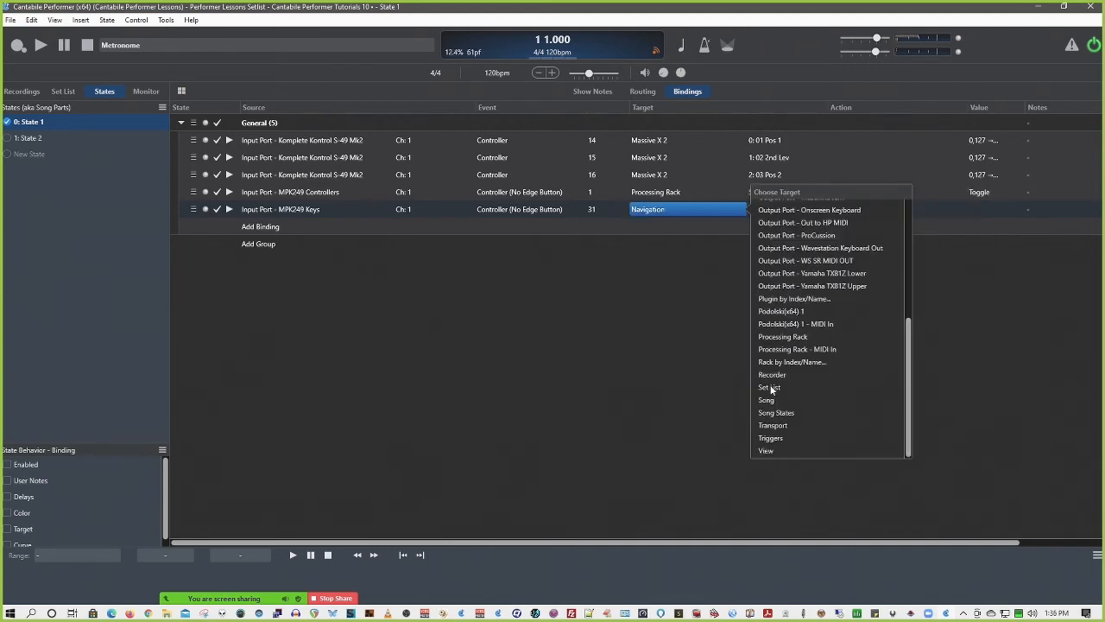
Retarget the Controller 31 binding to Set List and review its song-loading actions
{"action": "left_click", "coordinate": [769, 387]}
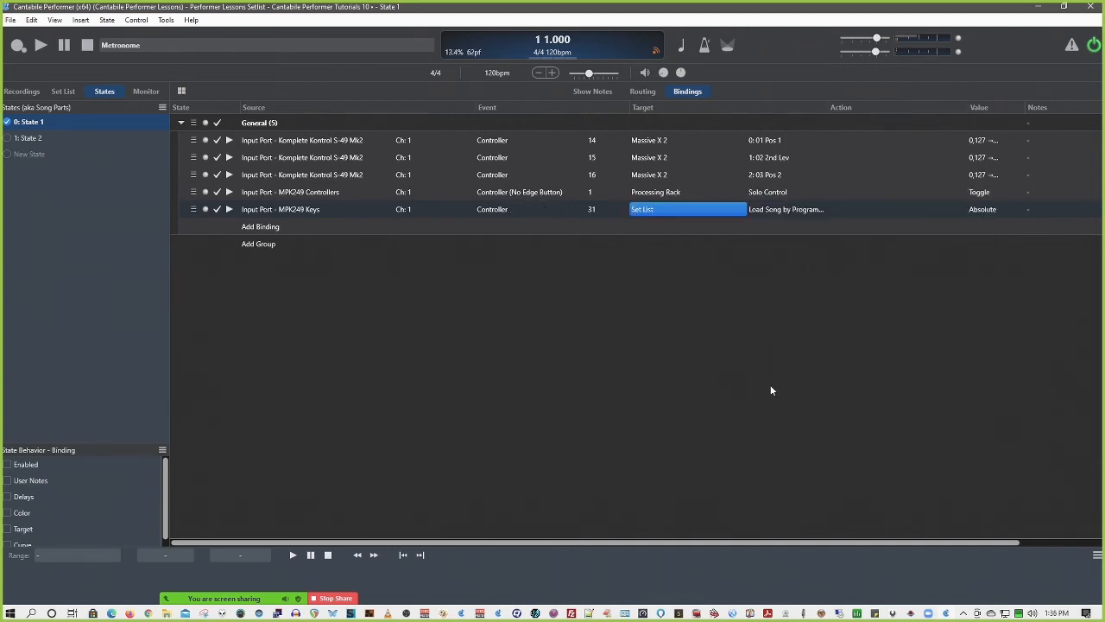
{"action": "left_click", "coordinate": [780, 210]}
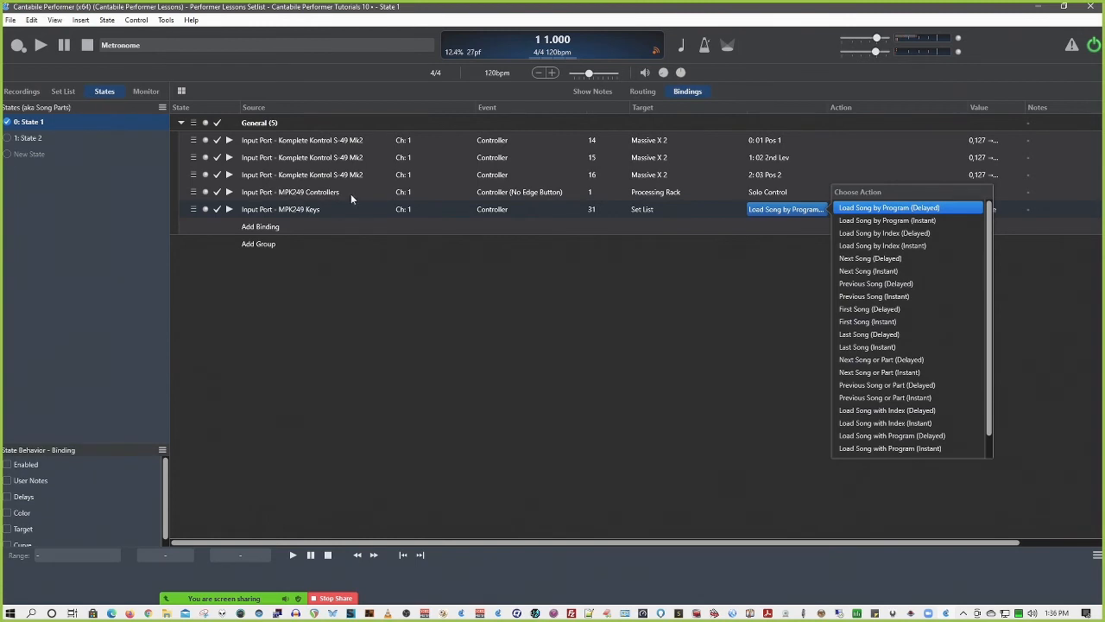
{"action": "scroll", "coordinate": [872, 301], "scroll_direction": "down", "scroll_amount": 1}
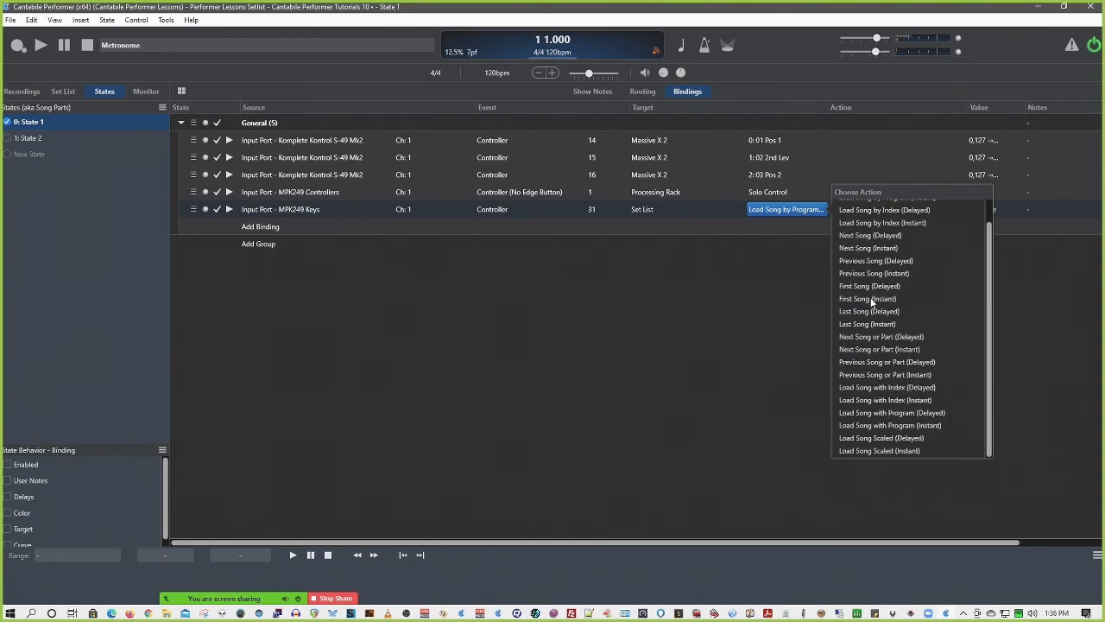
{"action": "scroll", "coordinate": [866, 354], "scroll_direction": "up", "scroll_amount": 1}
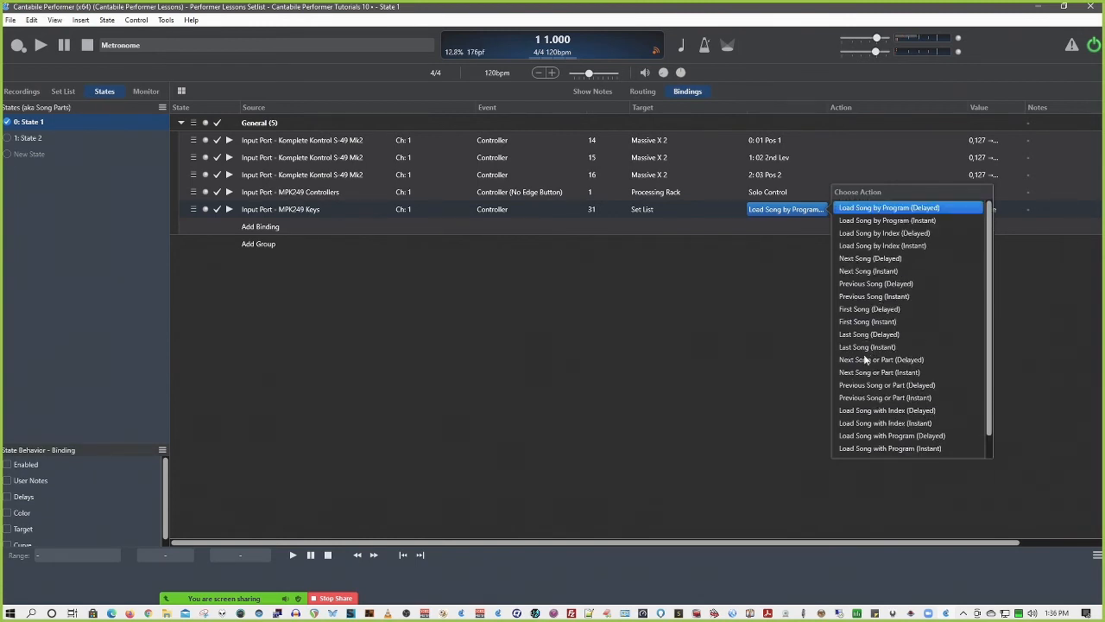
{"action": "left_click", "coordinate": [464, 261]}
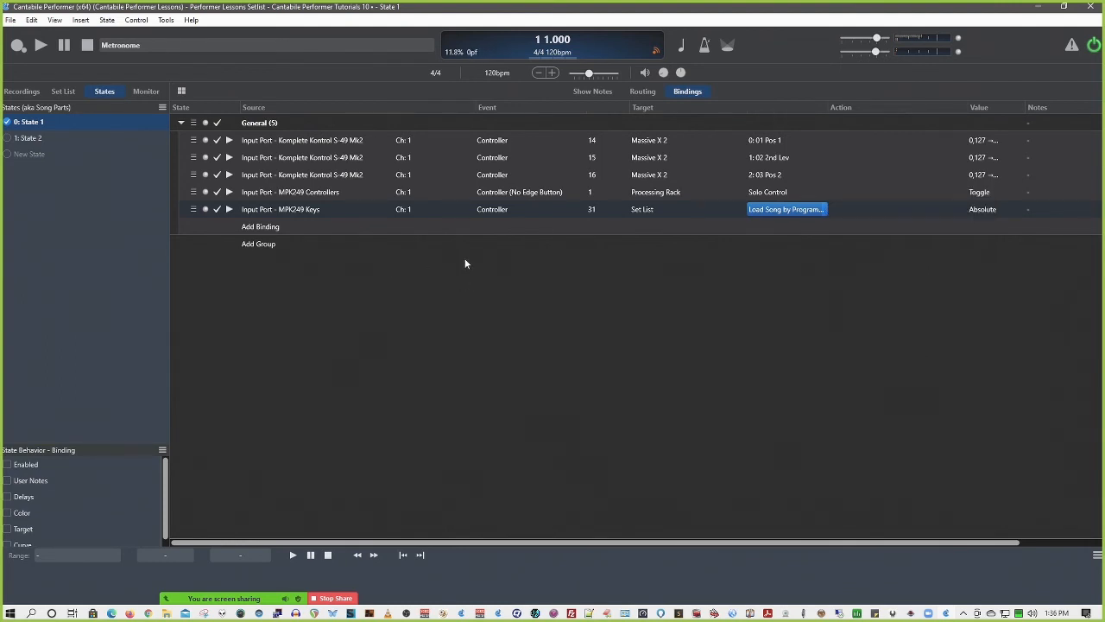
Delete the Controller 31 Set List binding and the Processing Rack Solo Control binding
{"action": "left_click", "coordinate": [287, 212]}
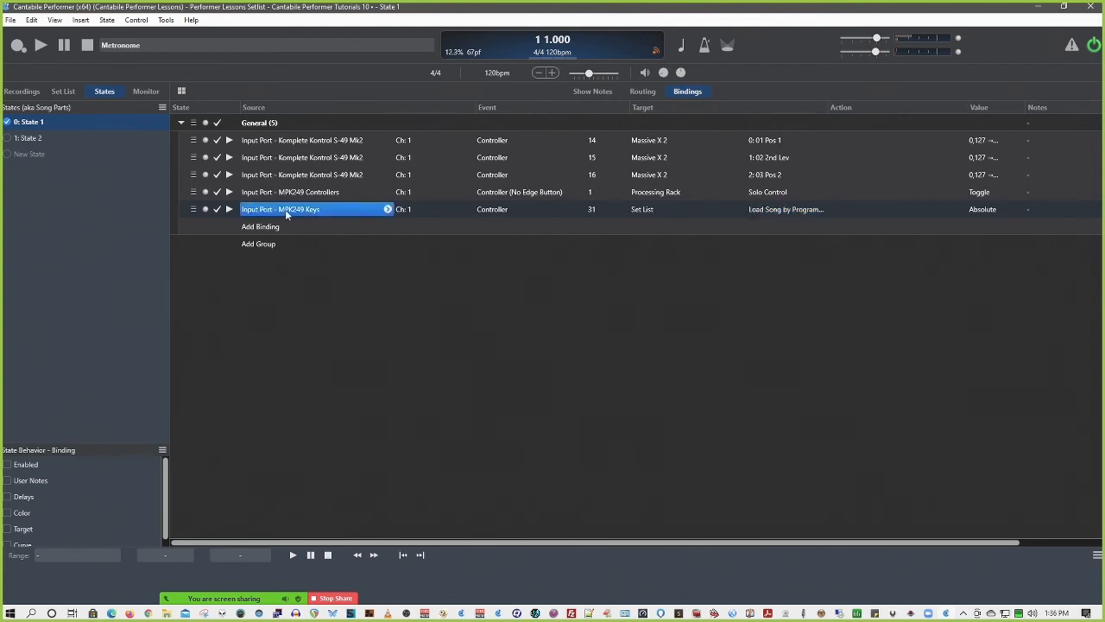
{"action": "right_click", "coordinate": [286, 212]}
{"action": "left_click", "coordinate": [341, 297]}
{"action": "left_click", "coordinate": [321, 191]}
{"action": "right_click", "coordinate": [321, 191]}
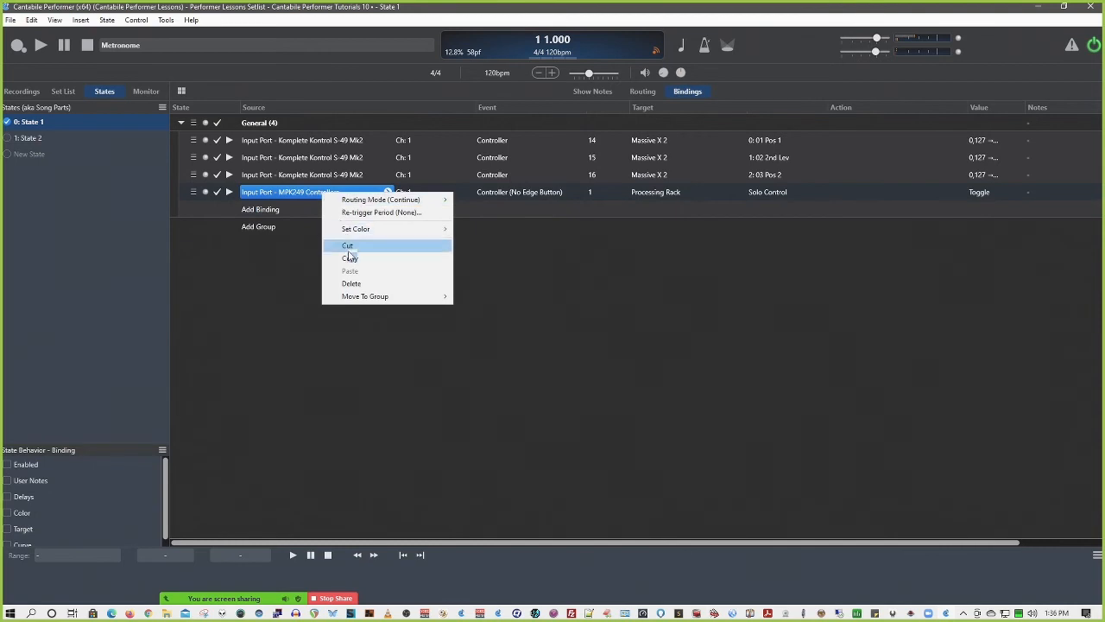
{"action": "left_click", "coordinate": [360, 284]}
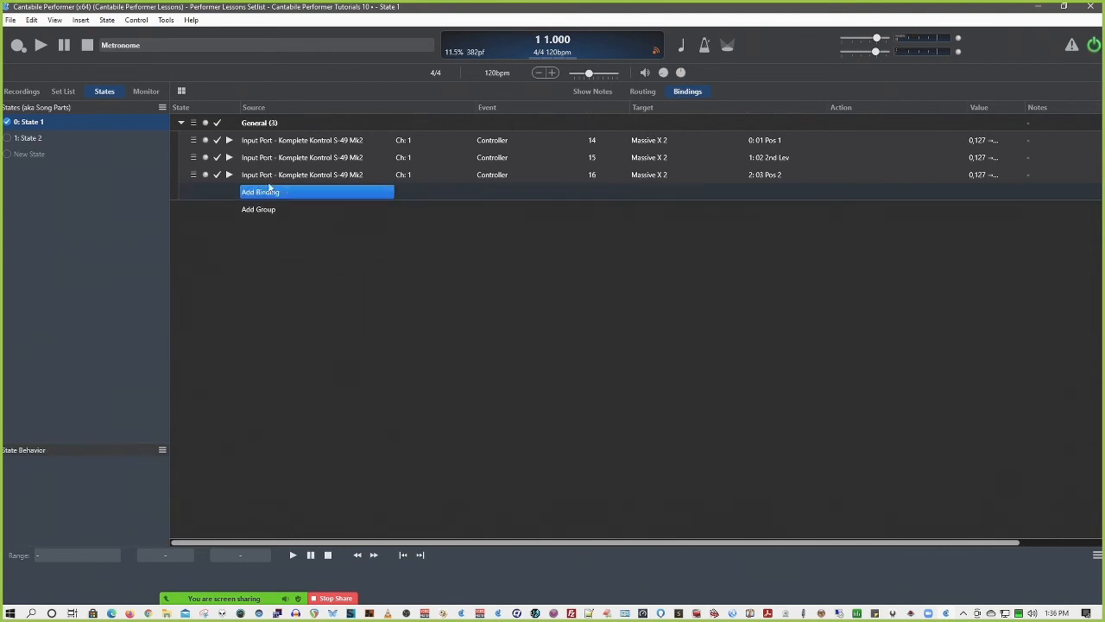
Create a learned binding from the set list's Tutorials 10 song, using Controller 46 on MPK249 Keys channel 1 for Set List - Next Song (Delayed)
{"action": "left_click", "coordinate": [642, 90]}
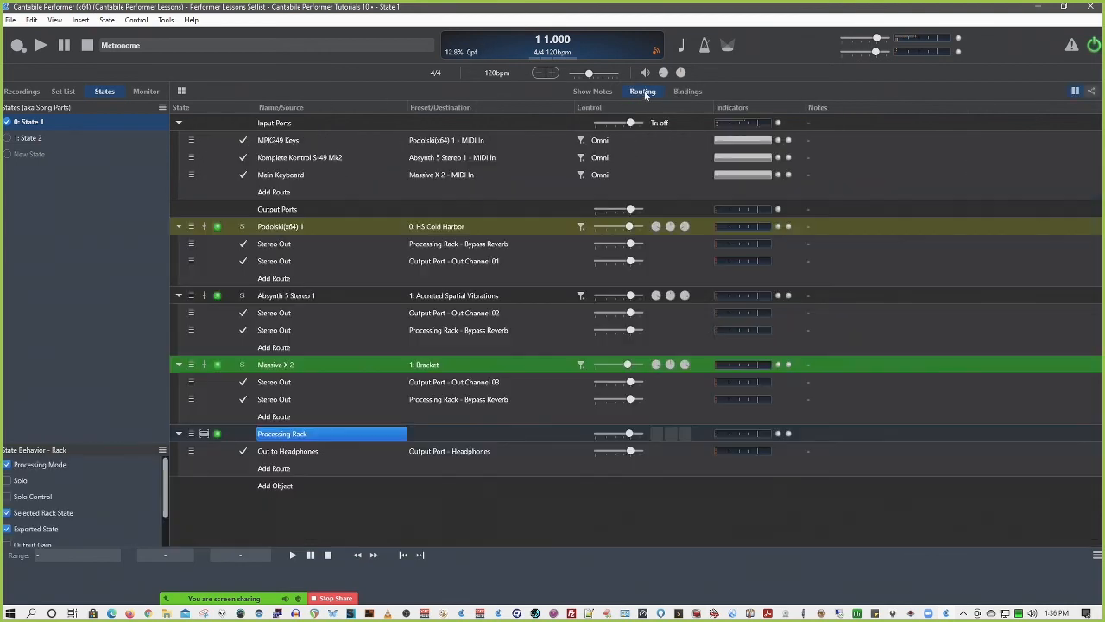
{"action": "left_click", "coordinate": [69, 94]}
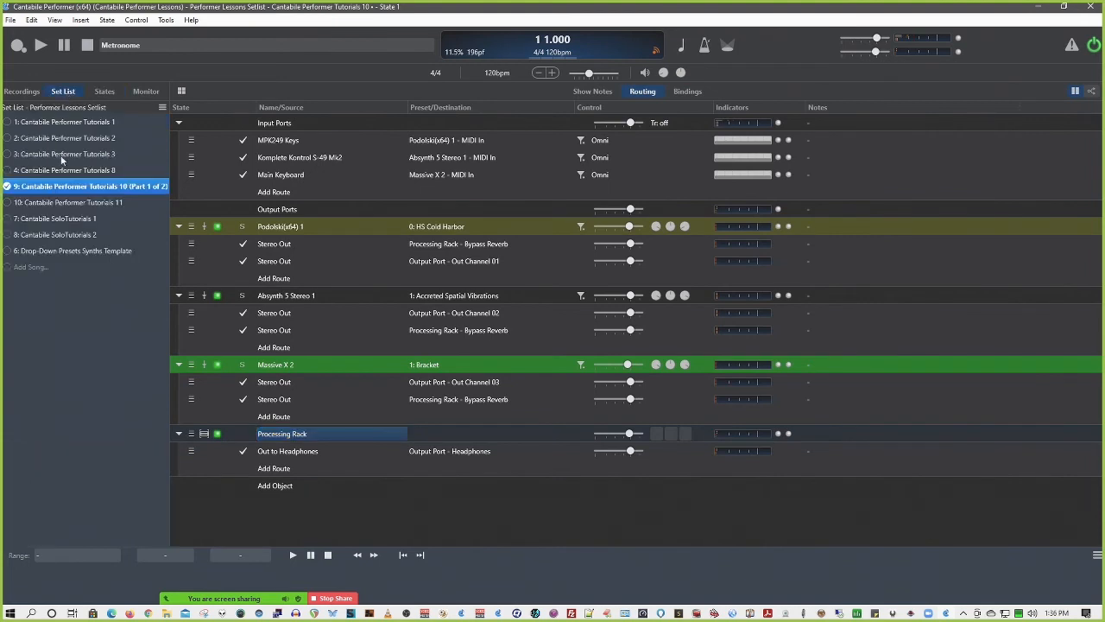
{"action": "right_click", "coordinate": [72, 185]}
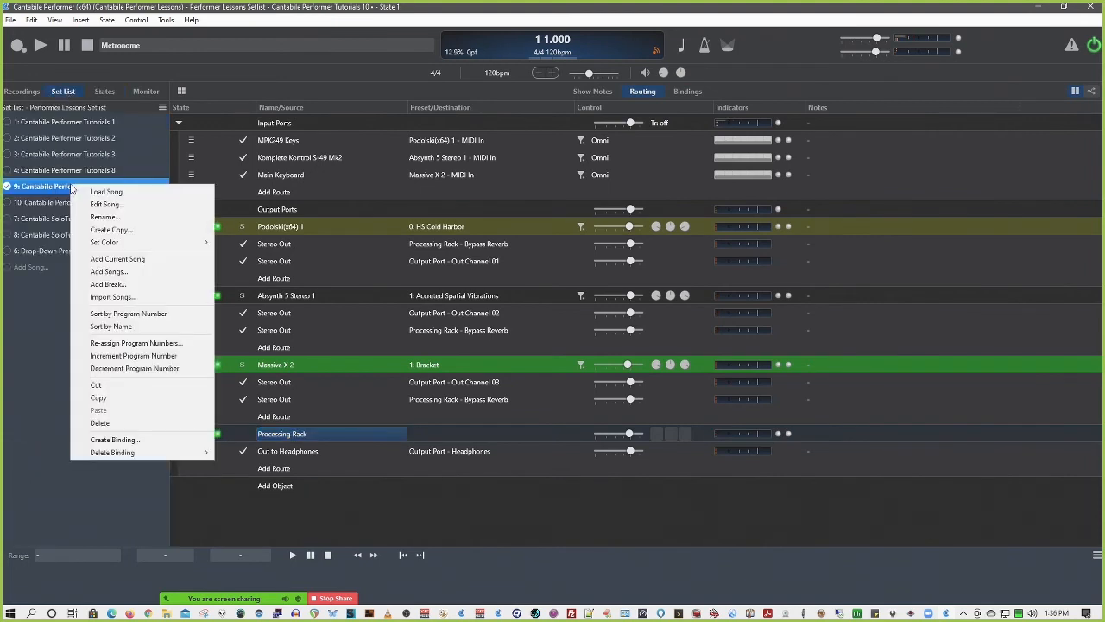
{"action": "left_click", "coordinate": [149, 441]}
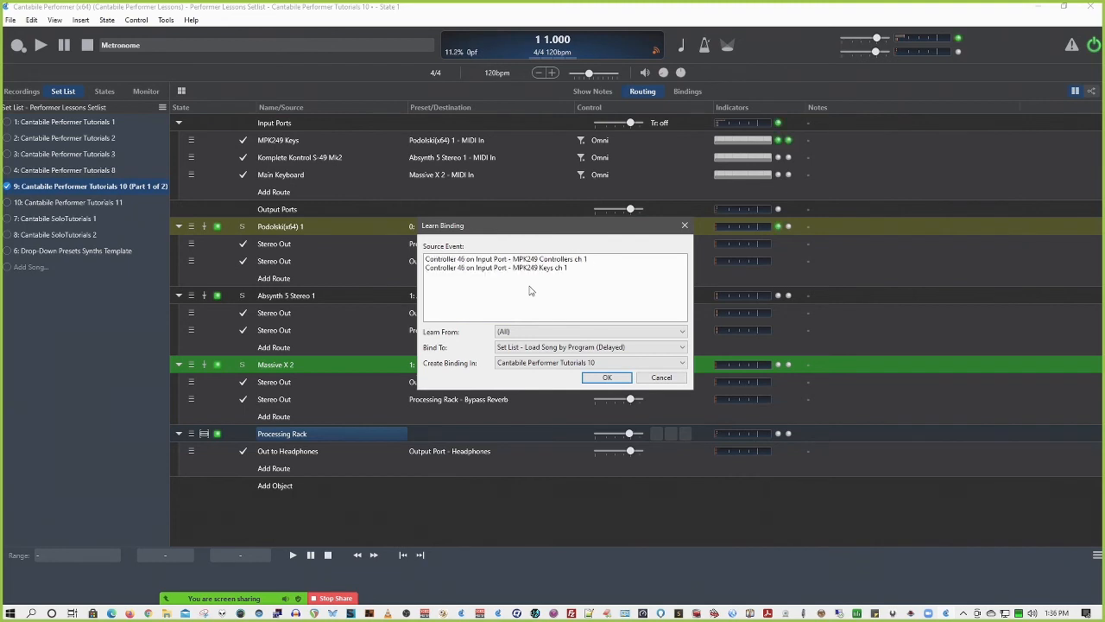
{"action": "left_click", "coordinate": [561, 270]}
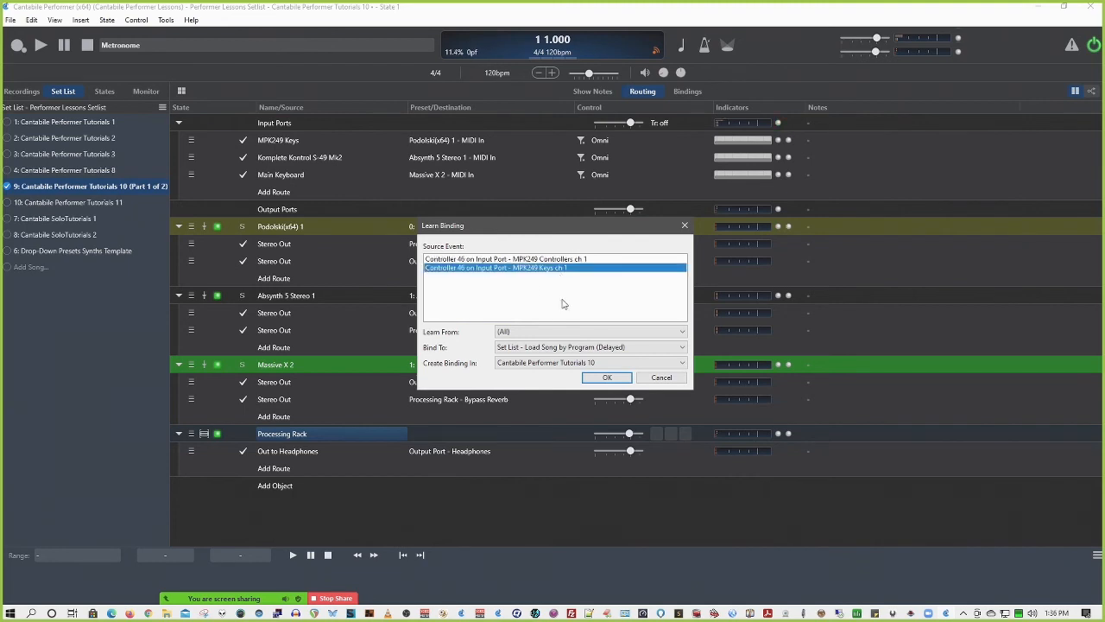
{"action": "left_click", "coordinate": [582, 351]}
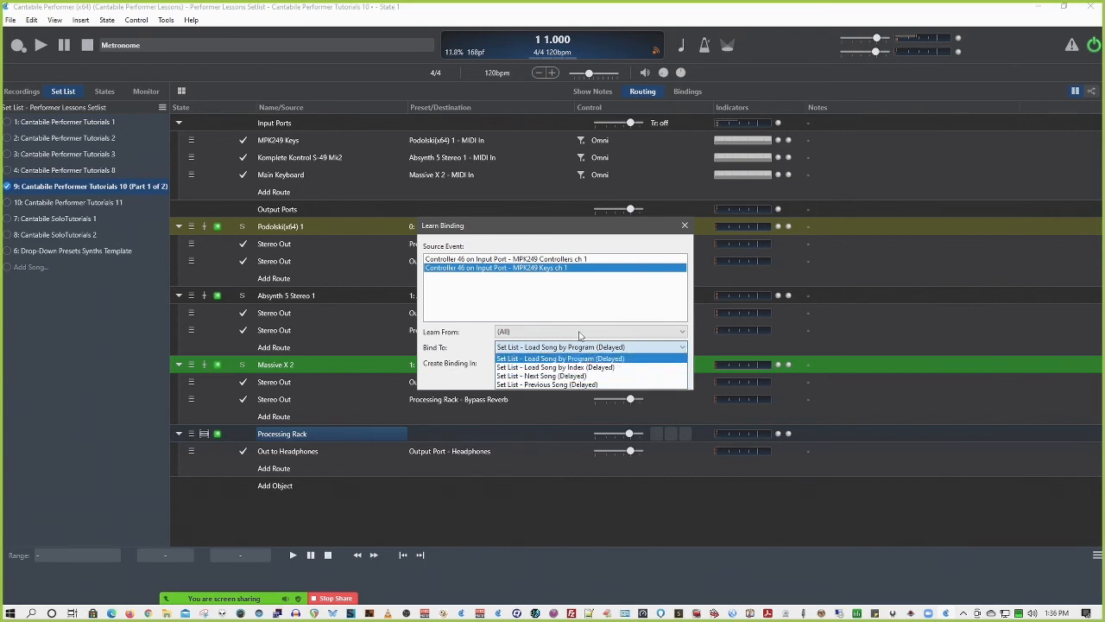
{"action": "left_click", "coordinate": [583, 377]}
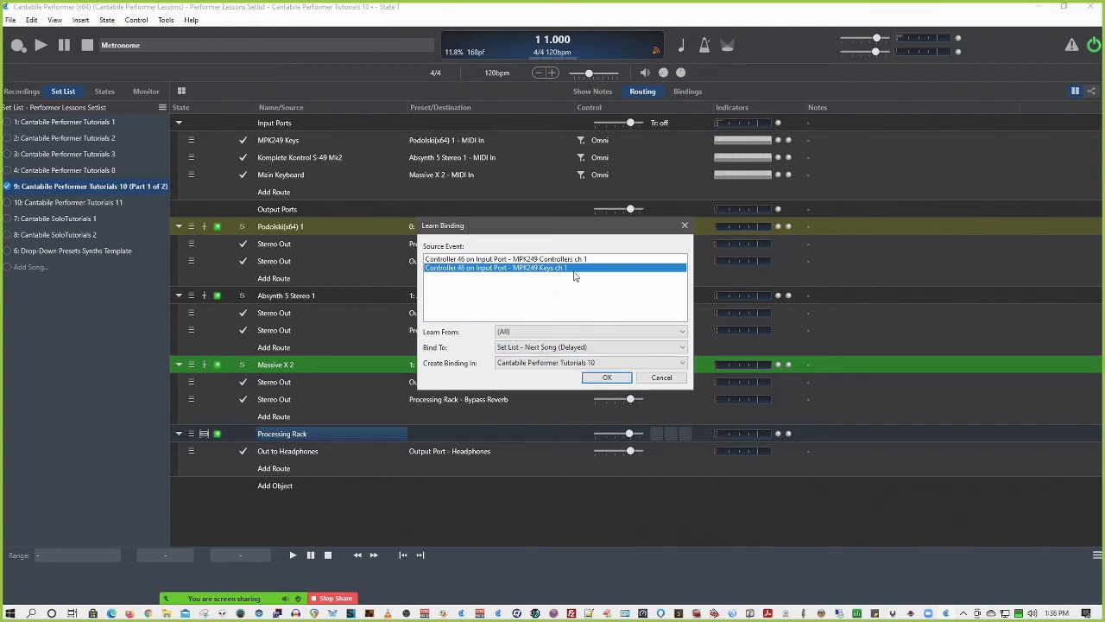
{"action": "left_click", "coordinate": [602, 379]}
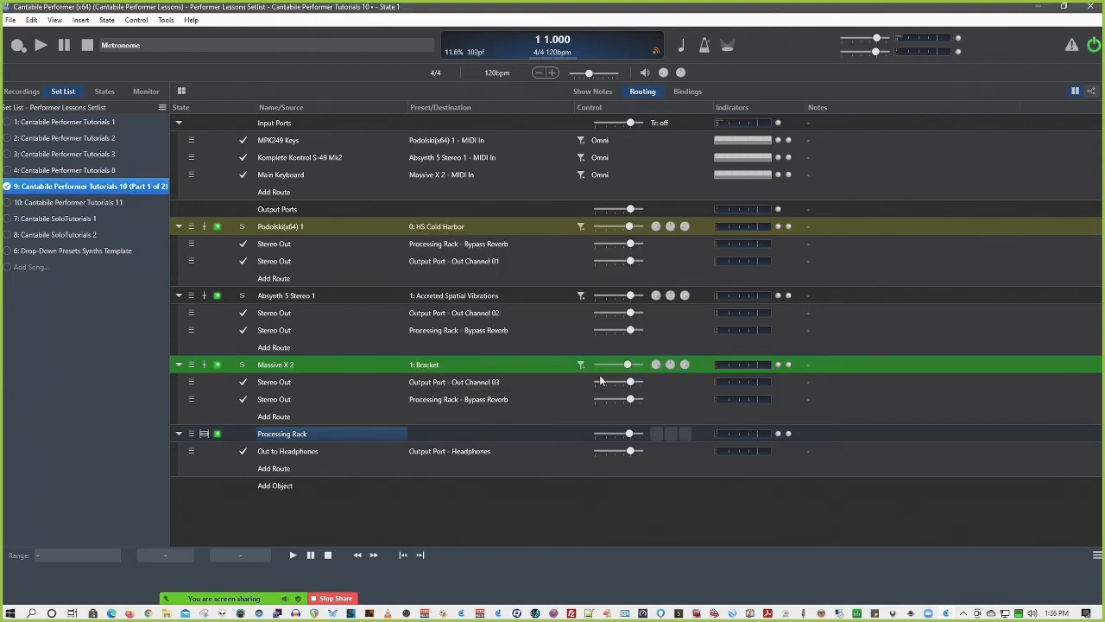
Review the Set List actions available for the Controller 46 binding in the song's bindings
{"action": "left_click", "coordinate": [691, 91]}
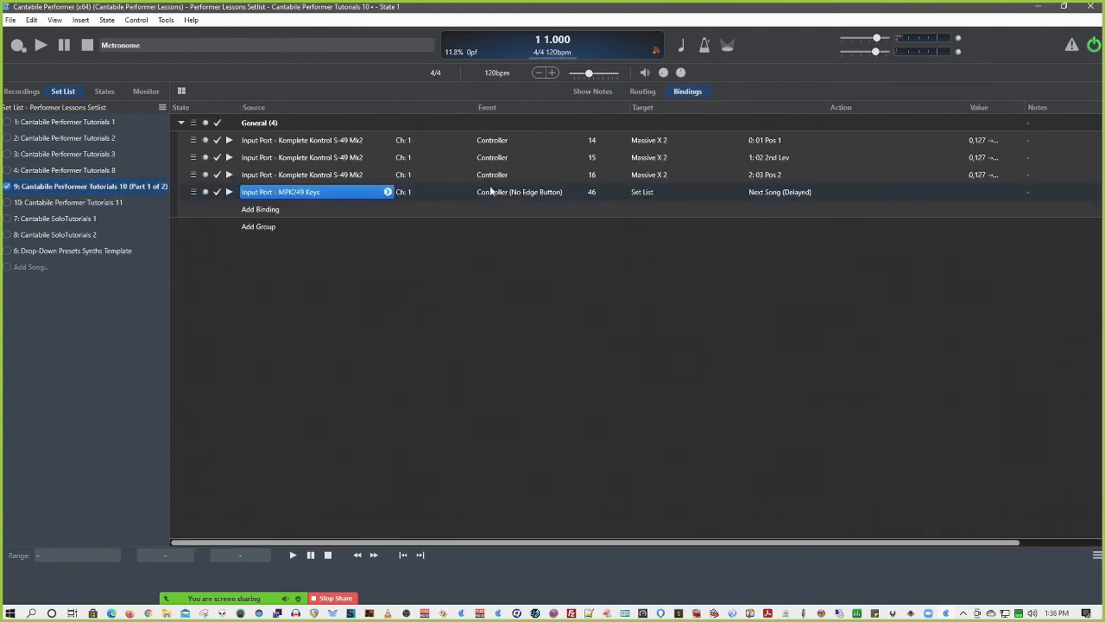
{"action": "left_click", "coordinate": [769, 194]}
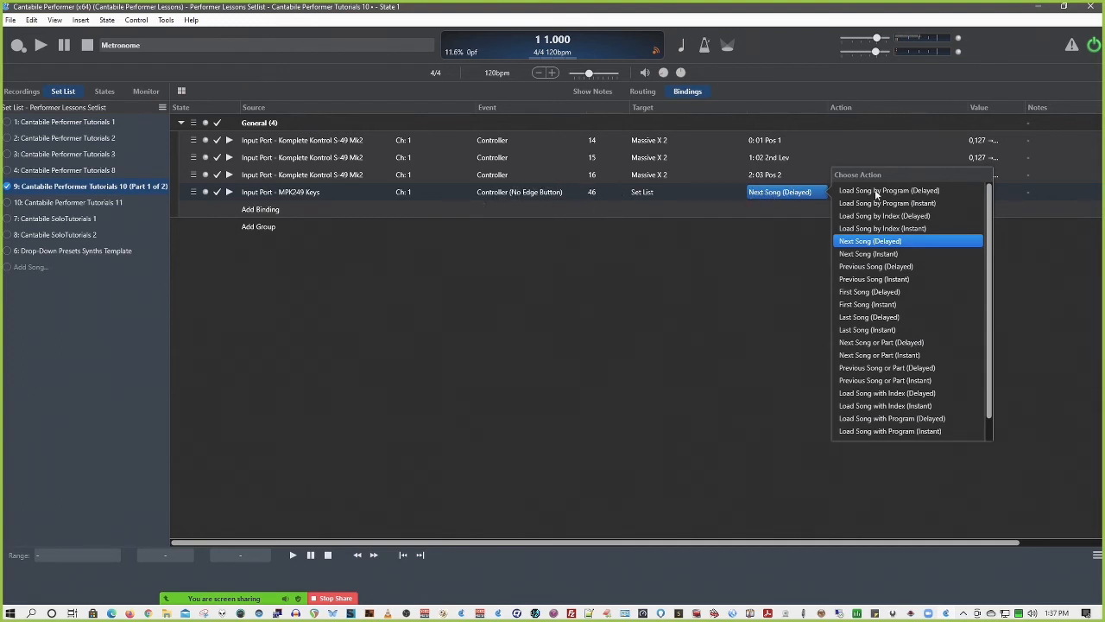
{"action": "scroll", "coordinate": [876, 195], "scroll_direction": "down", "scroll_amount": 1}
{"action": "scroll", "coordinate": [876, 195], "scroll_direction": "up", "scroll_amount": 1}
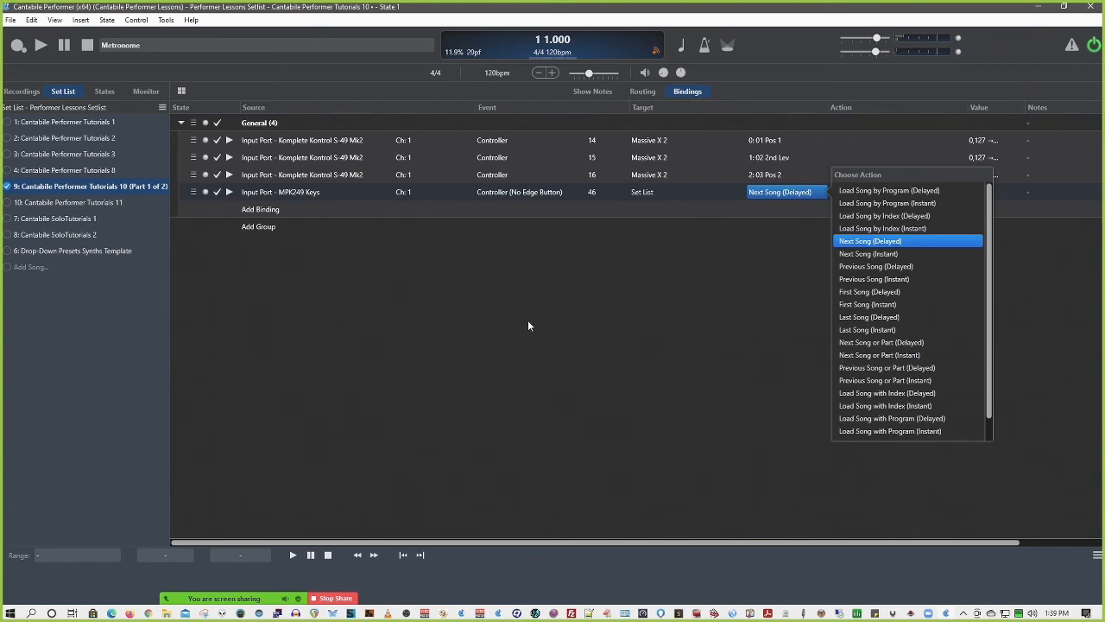
Check the set list and song states, and set the Controller 46 binding's action to Next Song or Part (Delayed)
{"action": "right_click", "coordinate": [101, 186]}
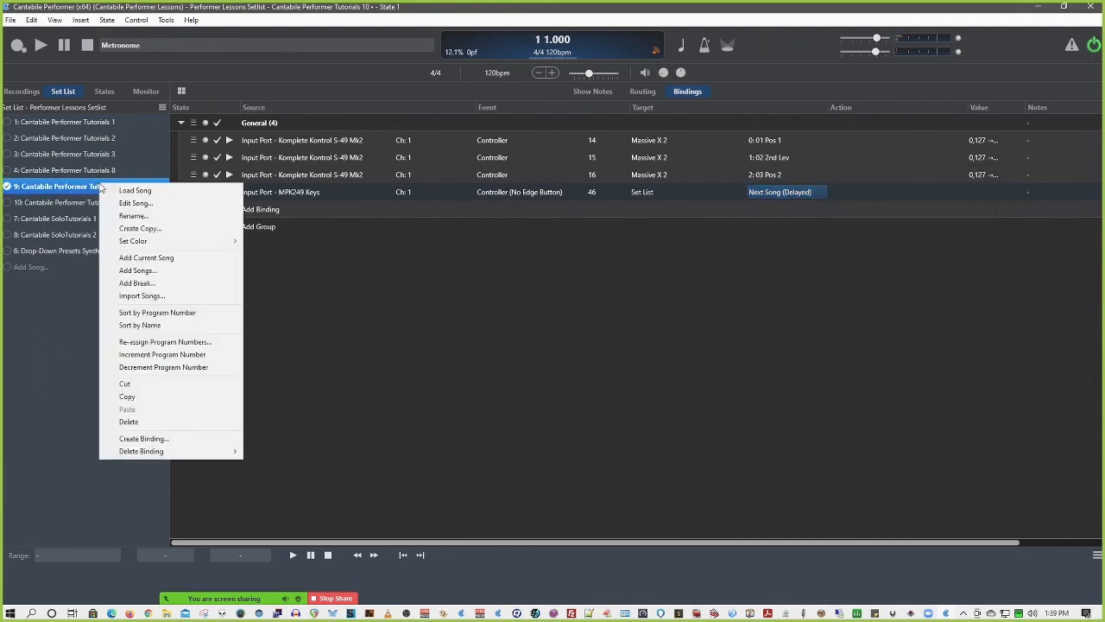
{"action": "left_click", "coordinate": [109, 89]}
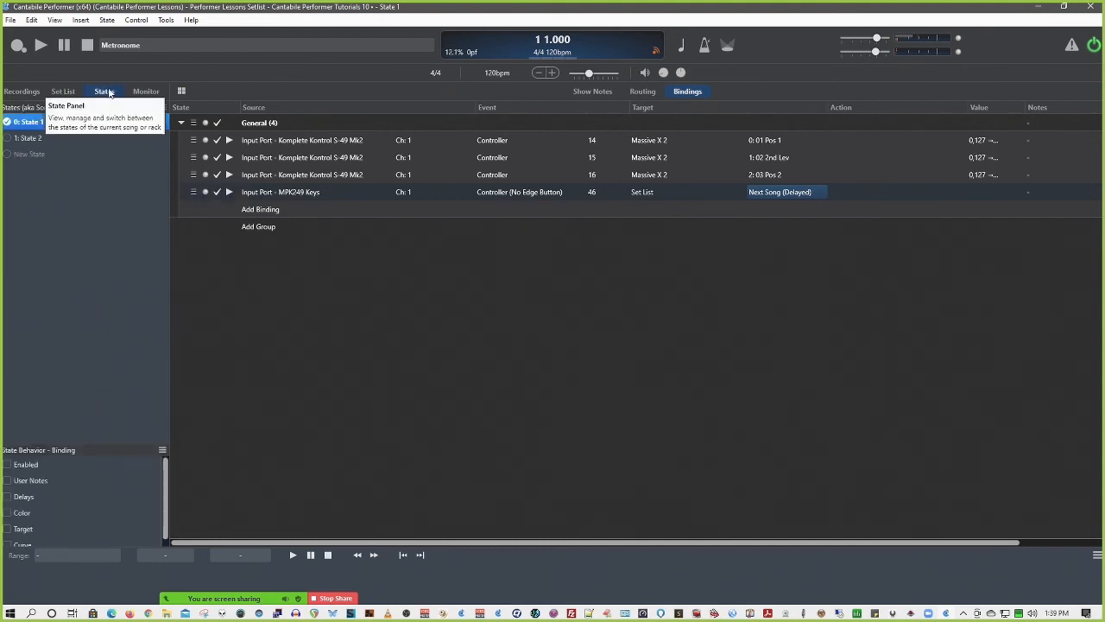
{"action": "left_click", "coordinate": [67, 90]}
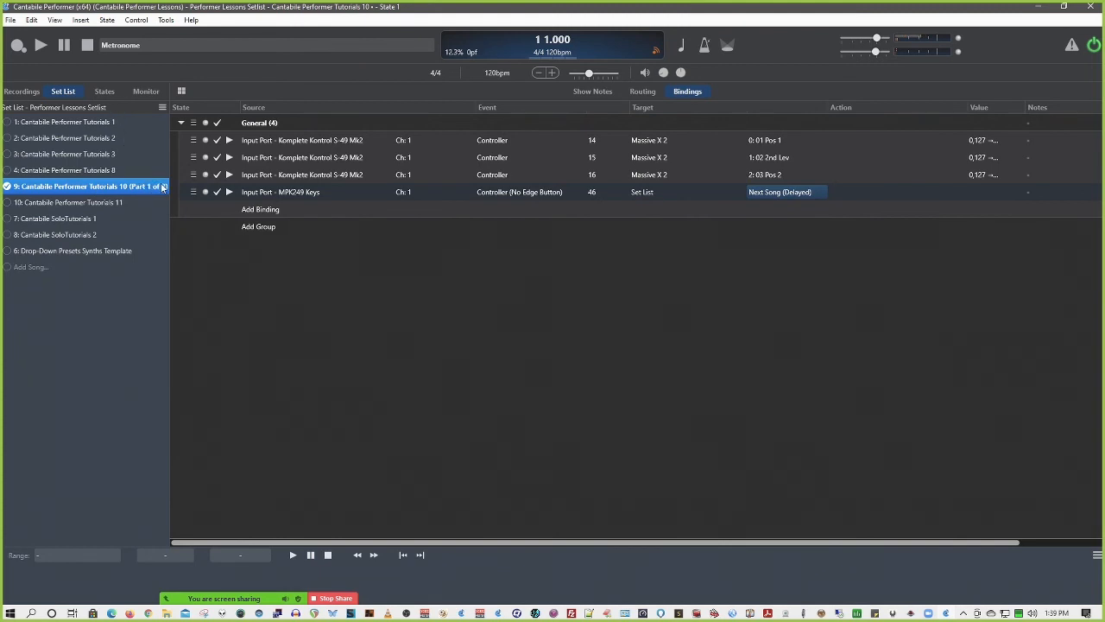
{"action": "left_click", "coordinate": [104, 91]}
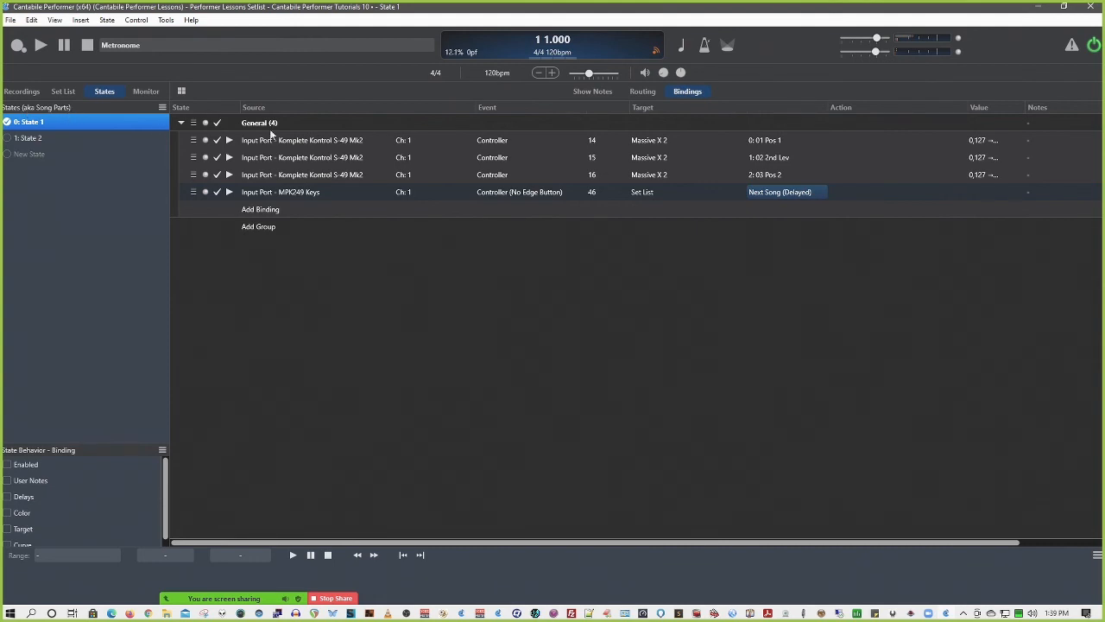
{"action": "left_click", "coordinate": [772, 193]}
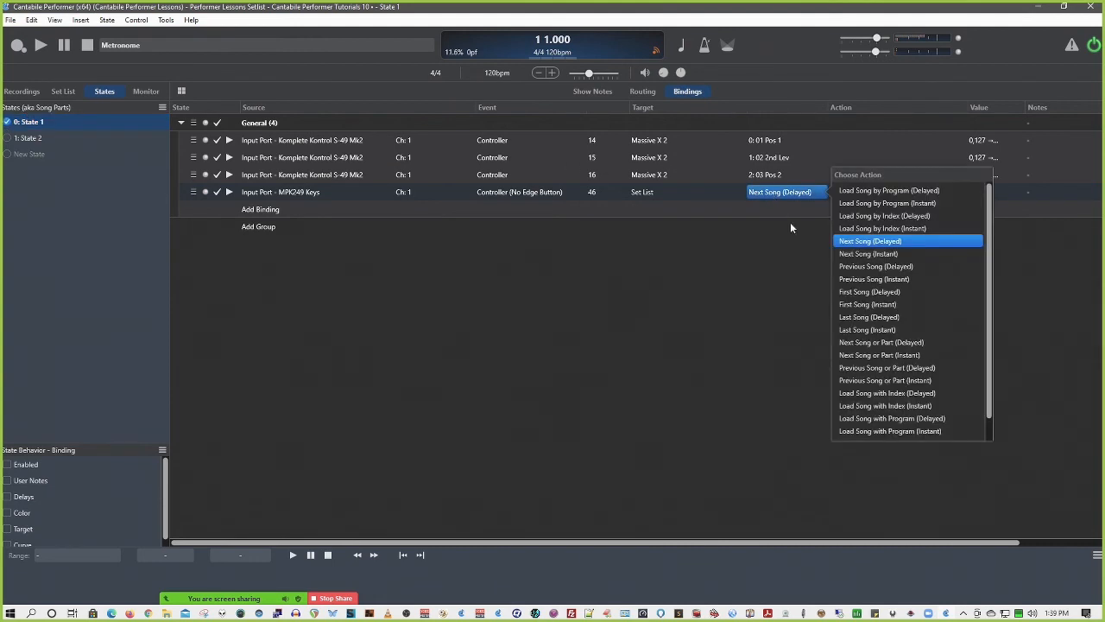
{"action": "left_click", "coordinate": [878, 343]}
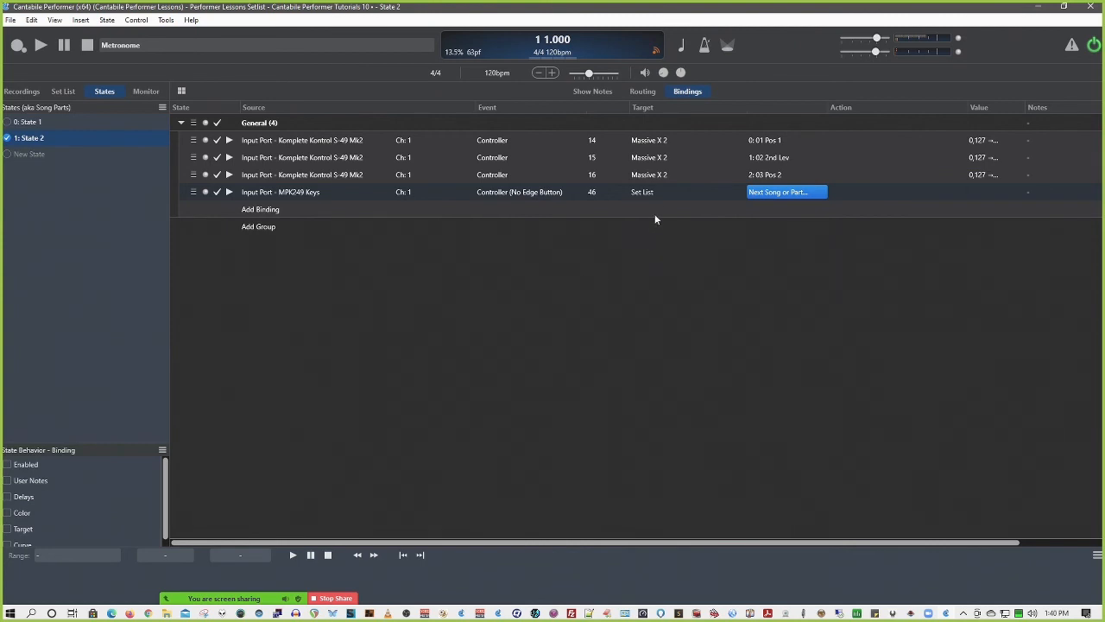
Load Cantabile Performer Tutorials 11 from the set list, saving the changes to Tutorials 10
{"action": "left_click", "coordinate": [780, 192]}
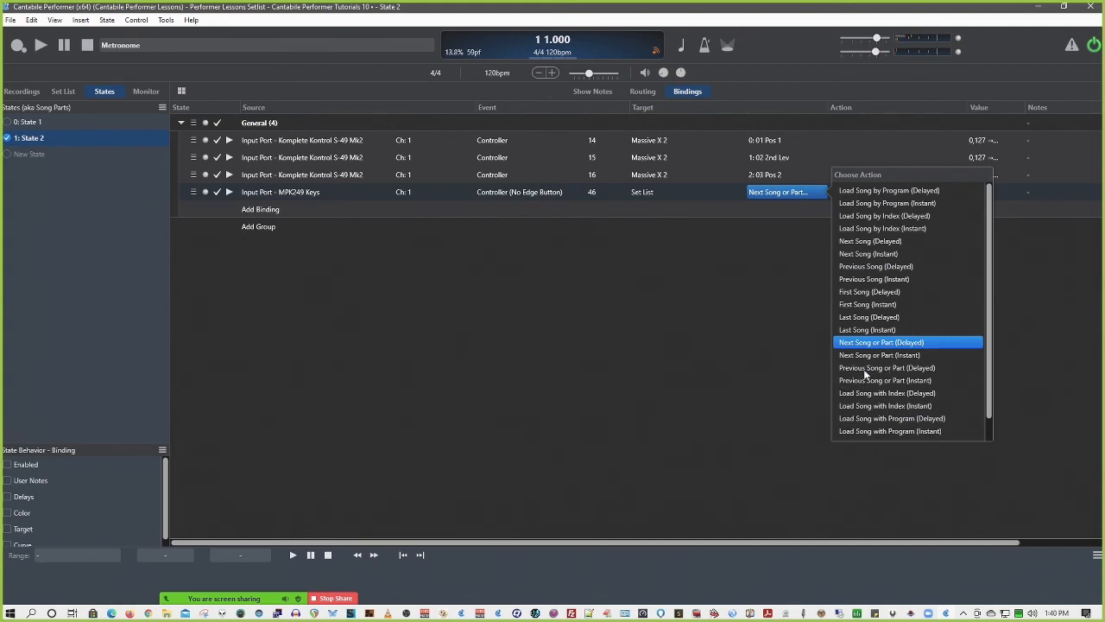
{"action": "left_click", "coordinate": [64, 90]}
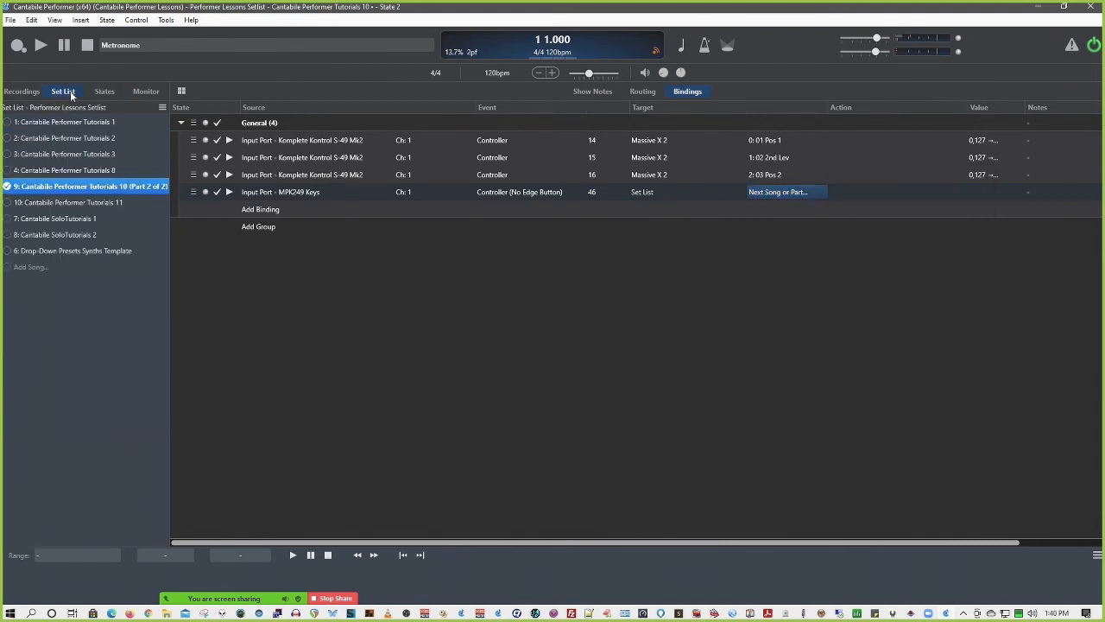
{"action": "left_click", "coordinate": [9, 204]}
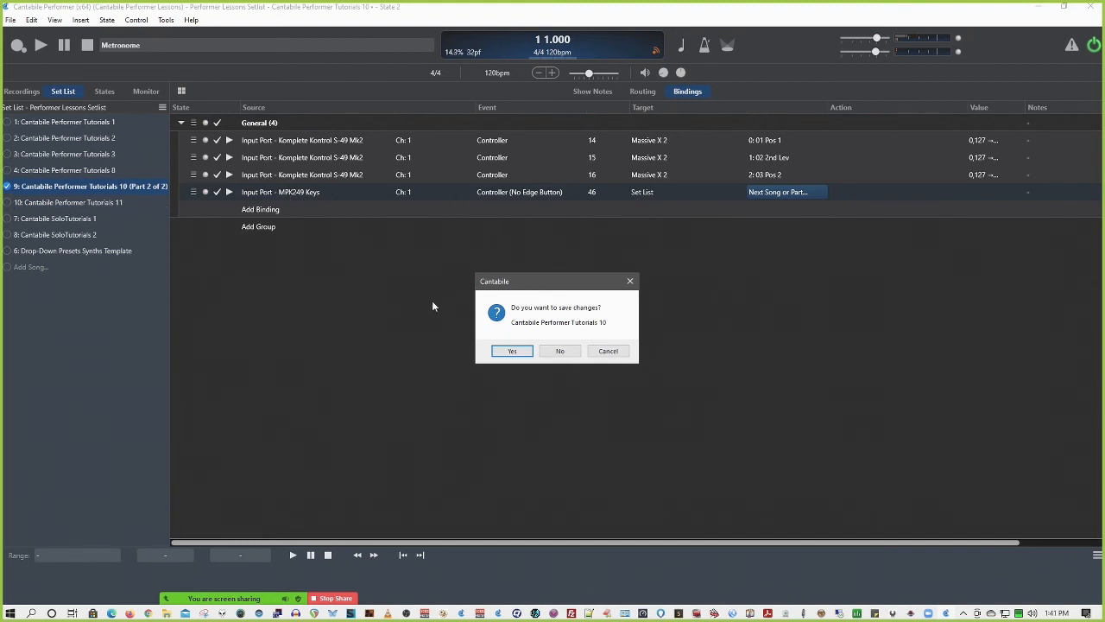
{"action": "left_click", "coordinate": [508, 351]}
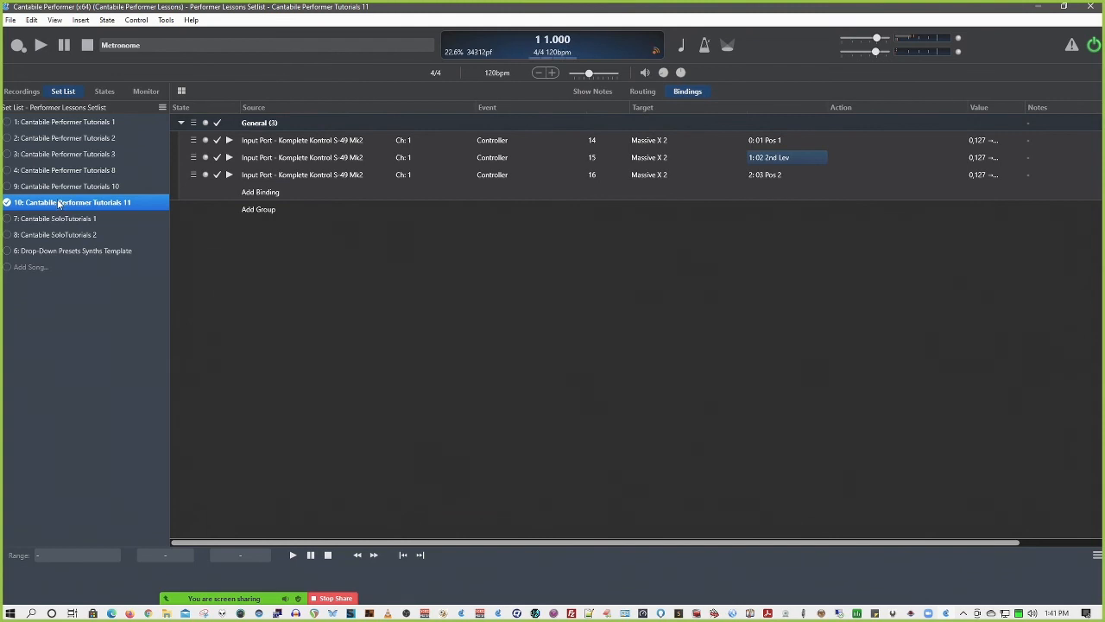
Reload Cantabile Performer Tutorials 10 and copy its MPK249 Keys Controller 46 binding
{"action": "left_click", "coordinate": [9, 187]}
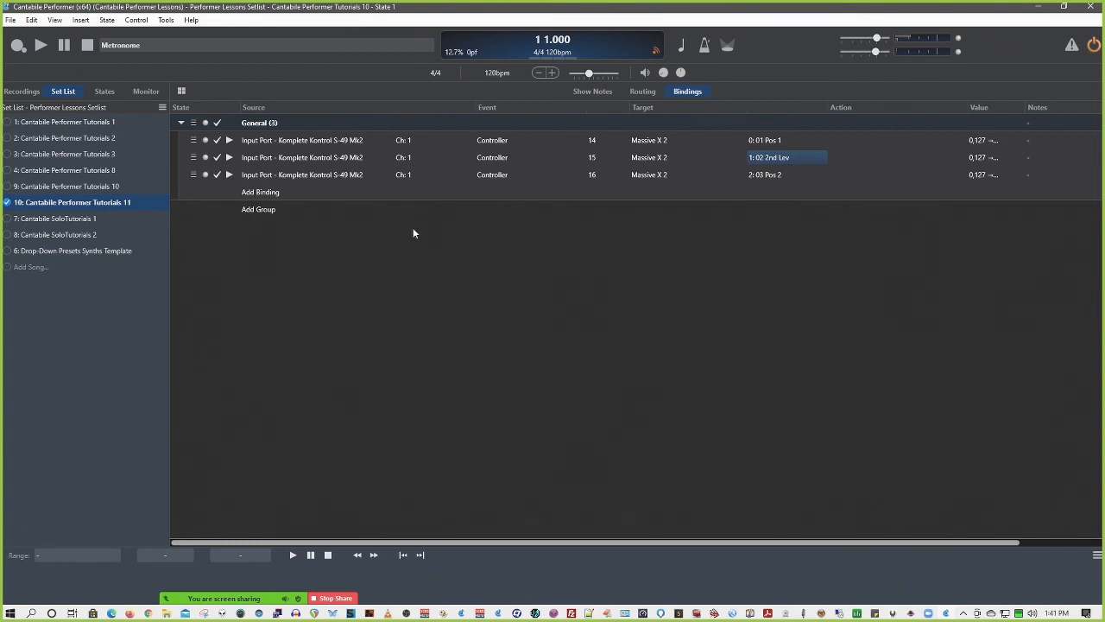
{"action": "left_click", "coordinate": [315, 196]}
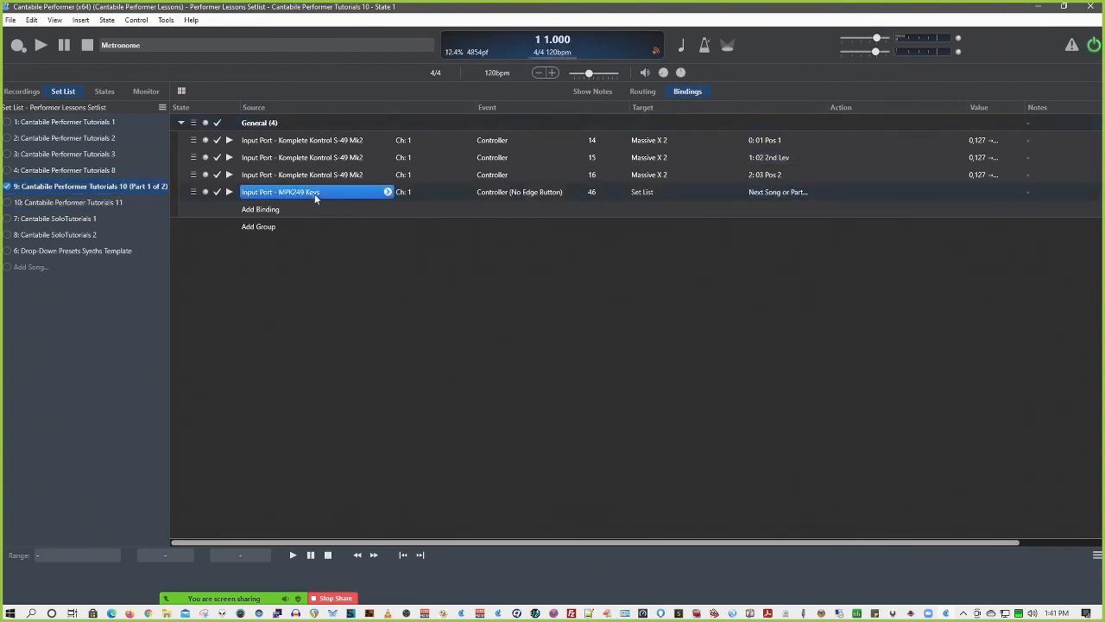
{"action": "right_click", "coordinate": [316, 196]}
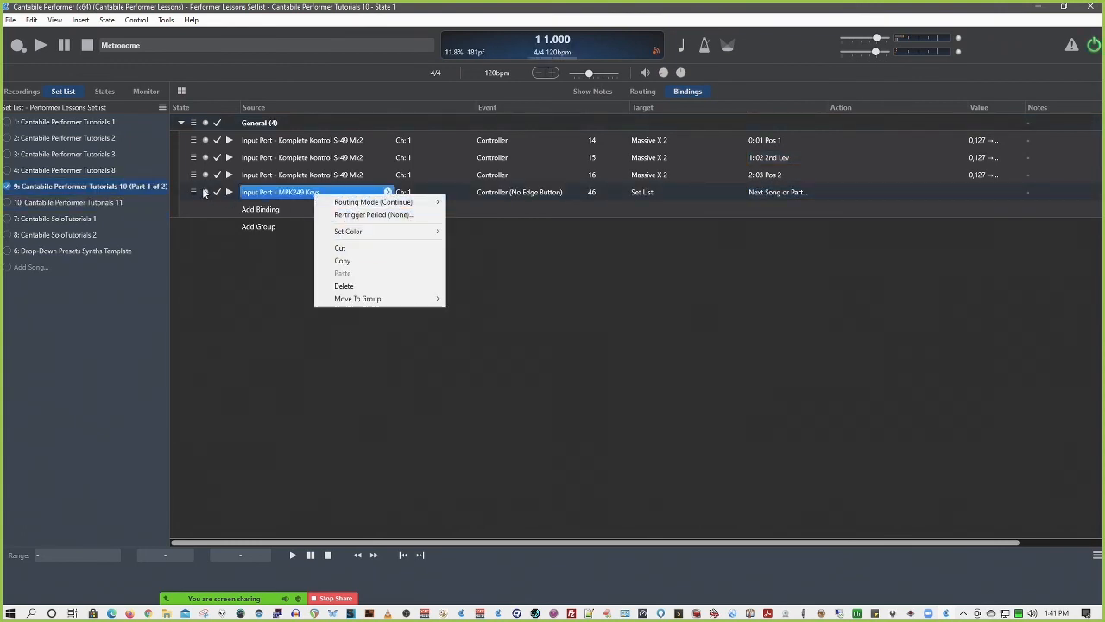
{"action": "left_click", "coordinate": [196, 192]}
{"action": "right_click", "coordinate": [194, 189]}
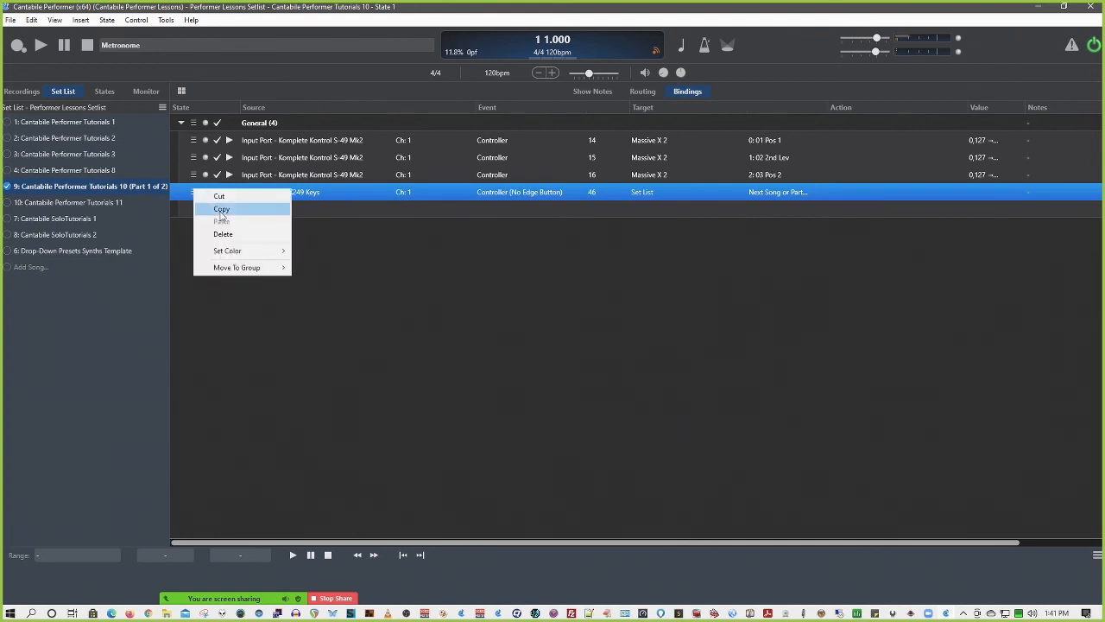
{"action": "left_click", "coordinate": [221, 211]}
Load Cantabile Performer Tutorials 11 and paste the copied MPK249 Keys binding into its General group
{"action": "left_click", "coordinate": [10, 204]}
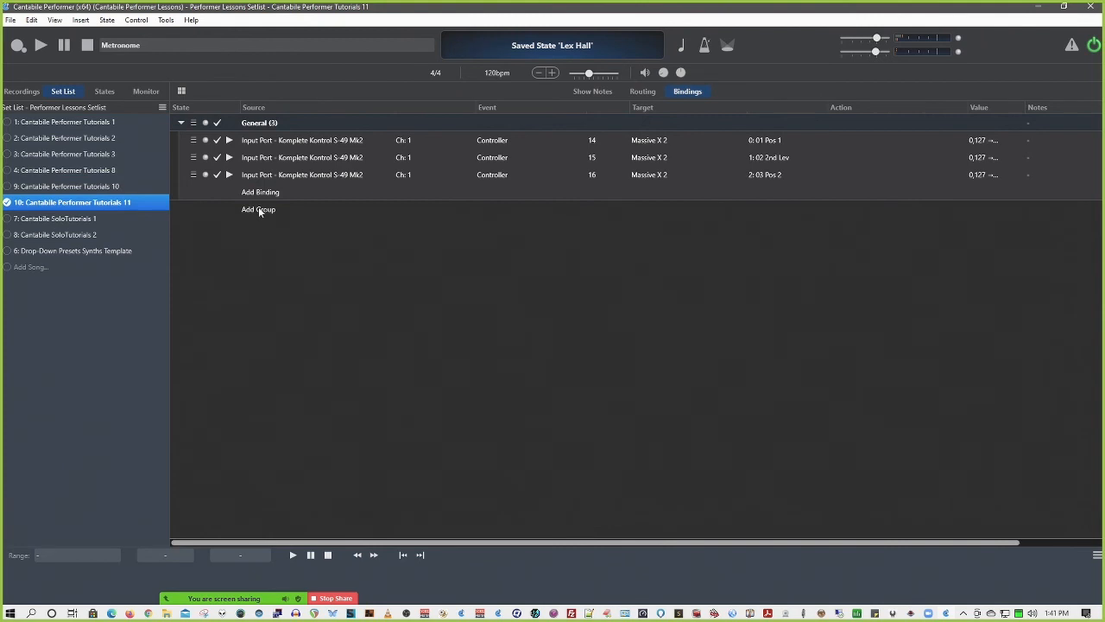
{"action": "right_click", "coordinate": [261, 194]}
{"action": "left_click", "coordinate": [282, 201]}
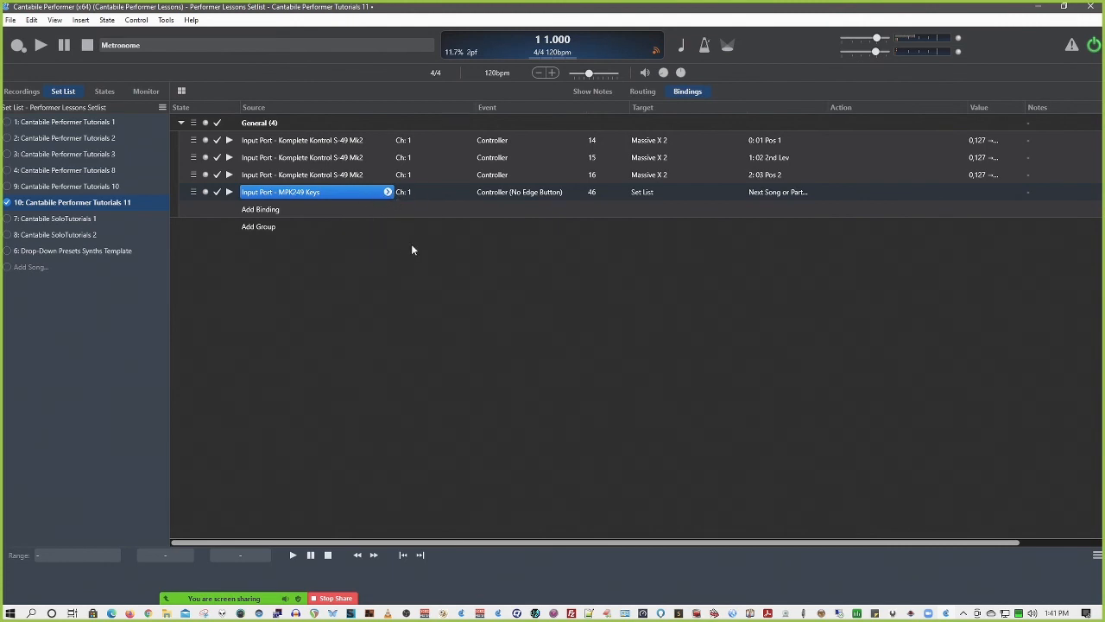
Set the pasted binding's action to Previous Song or Part (Delayed) and its controller number to 45
{"action": "left_click", "coordinate": [767, 192]}
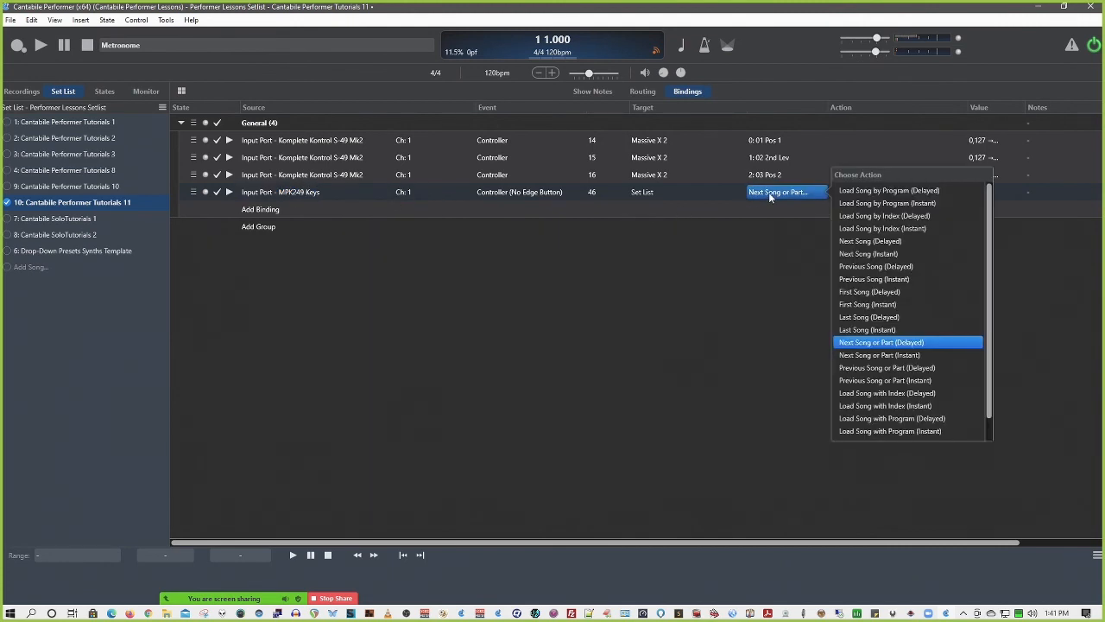
{"action": "left_click", "coordinate": [871, 368]}
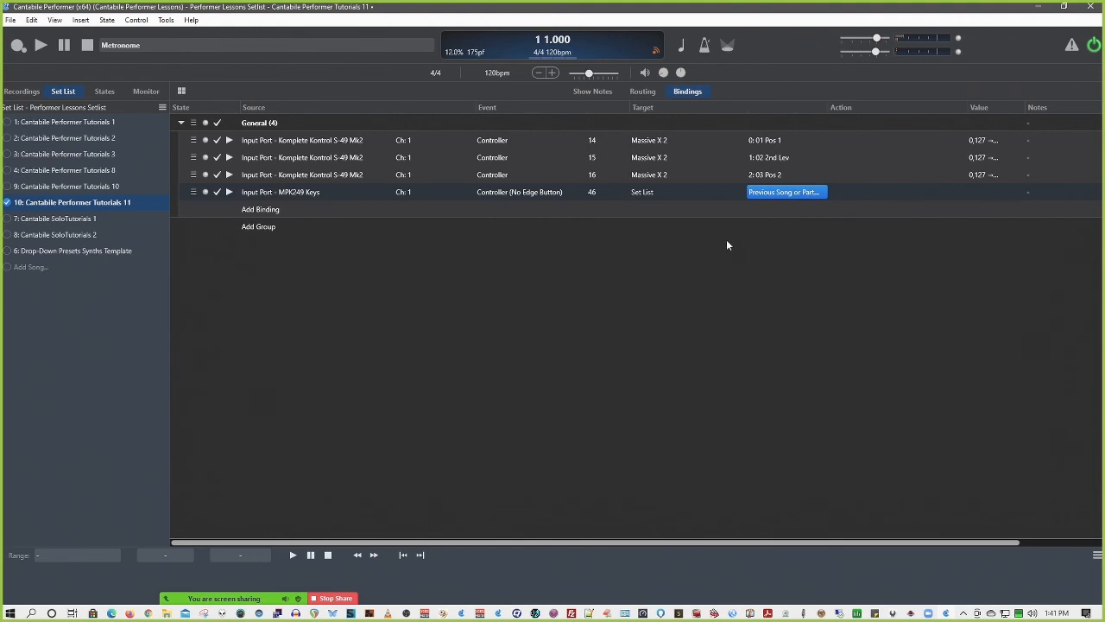
{"action": "double_click", "coordinate": [593, 191]}
Relearn the pasted binding's source as Controller 41 on MPK249 Keys channel 1
{"action": "left_click", "coordinate": [359, 191]}
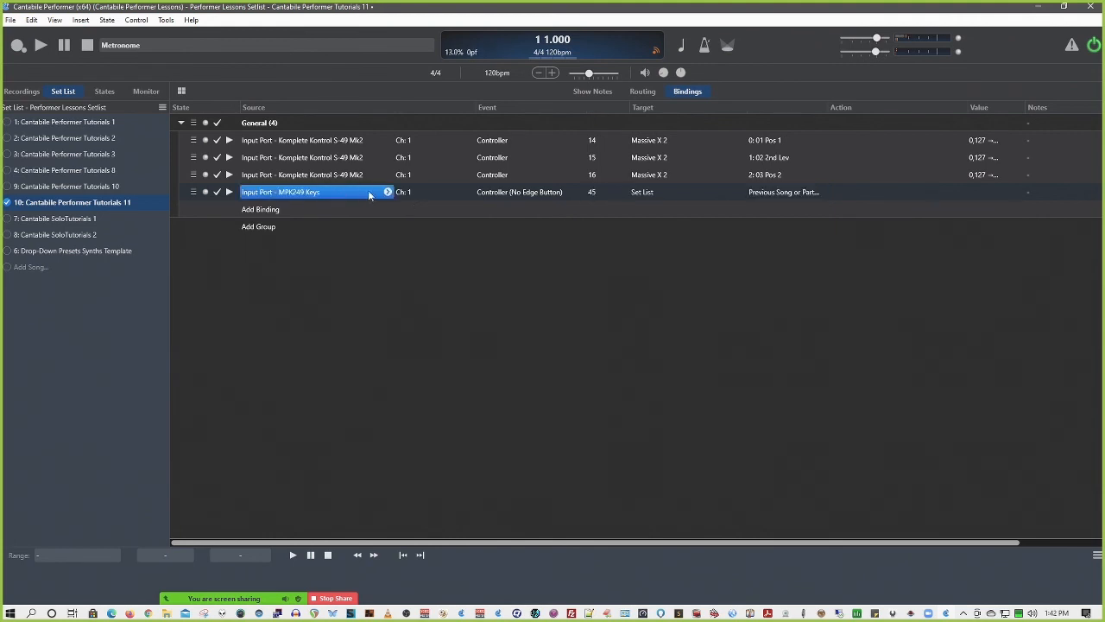
{"action": "left_click", "coordinate": [388, 192]}
{"action": "left_click", "coordinate": [415, 191]}
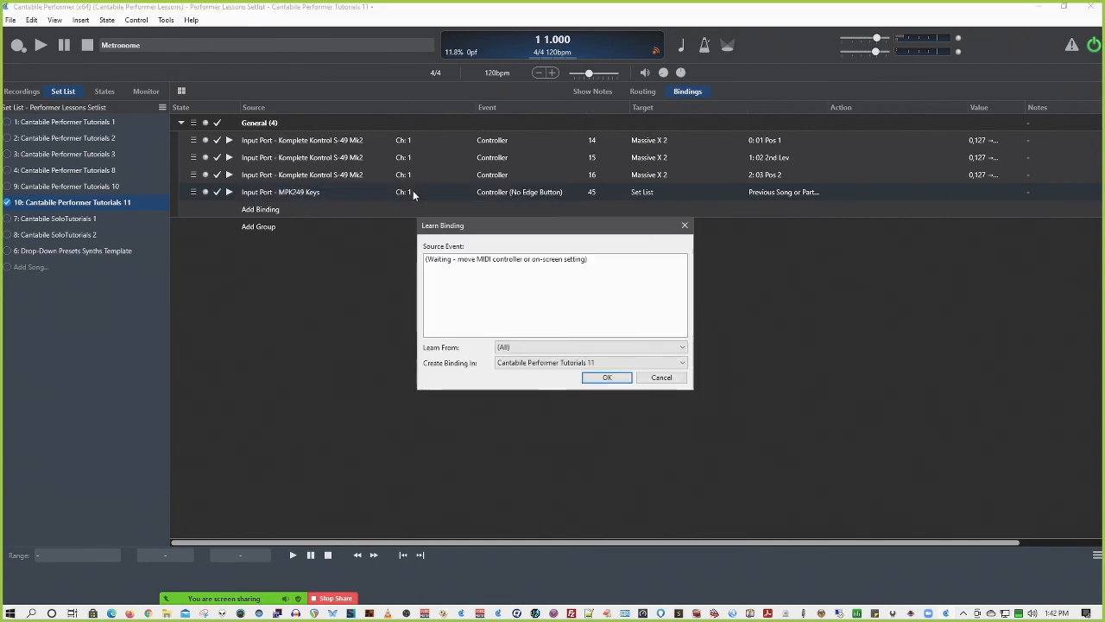
{"action": "double_click", "coordinate": [520, 270]}
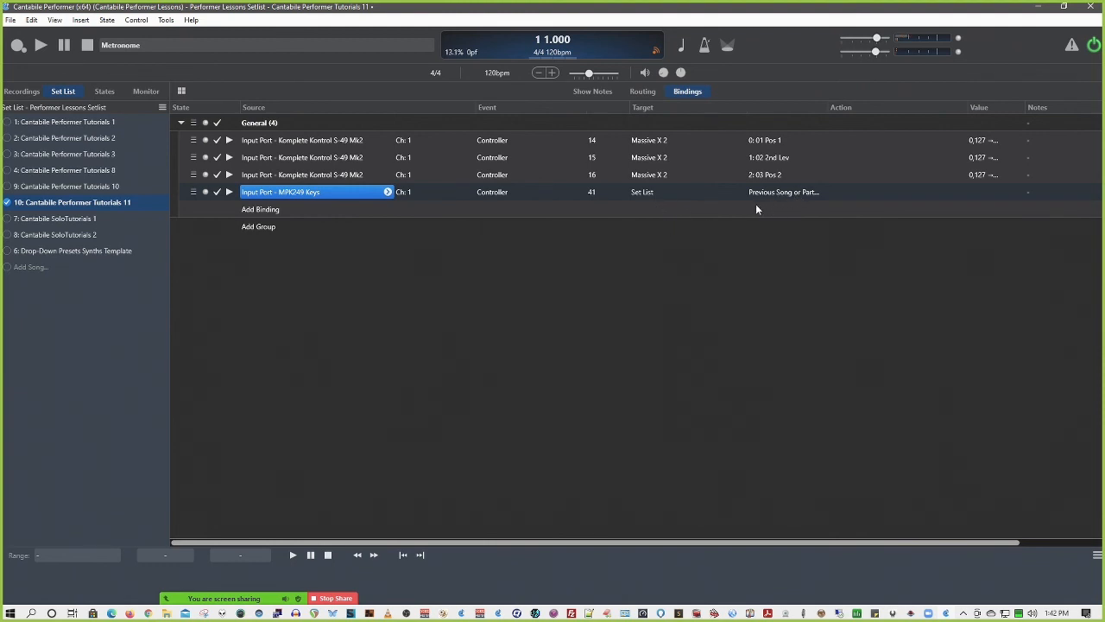
Switch back to Tutorials 10, saving Tutorials 11, and check song and part navigation across the states and set list
{"action": "left_click", "coordinate": [8, 187]}
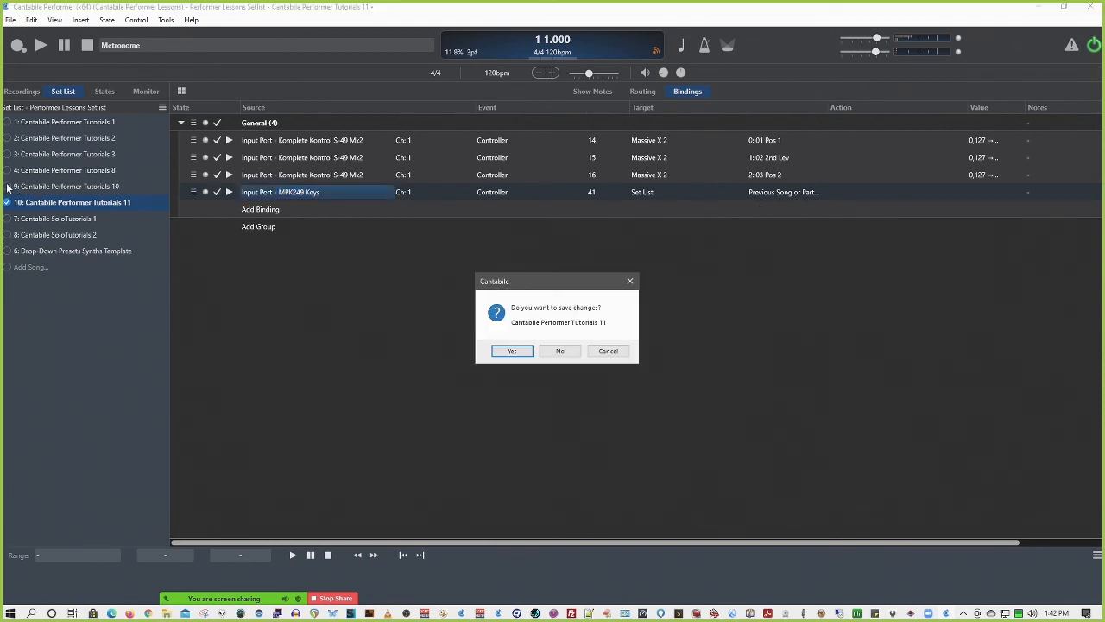
{"action": "left_click", "coordinate": [511, 349]}
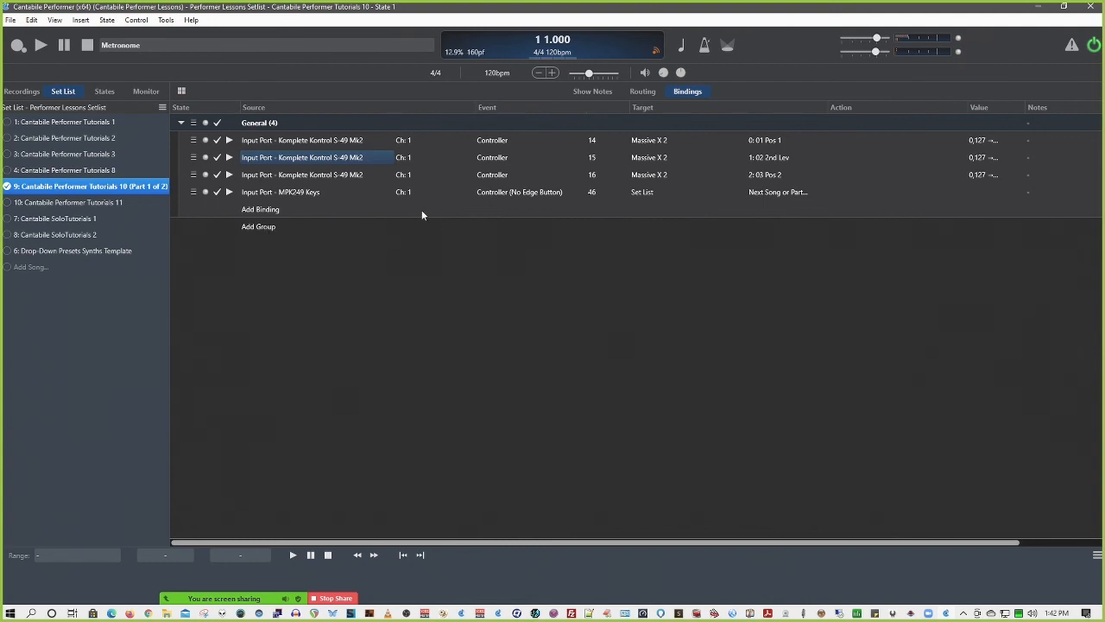
{"action": "left_click", "coordinate": [102, 90]}
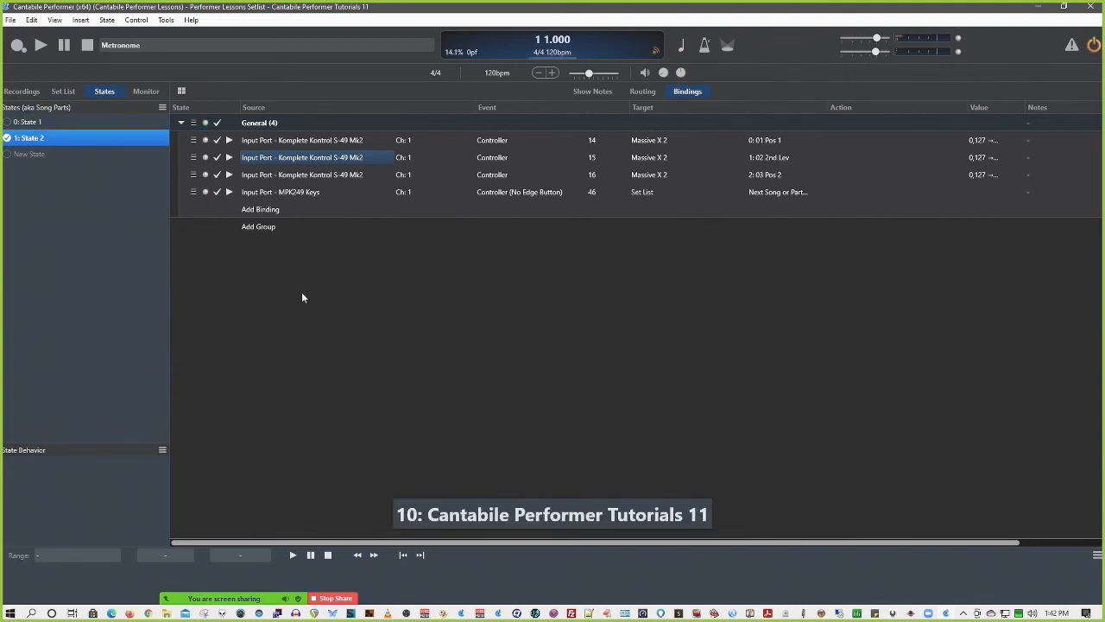
{"action": "left_click", "coordinate": [63, 90]}
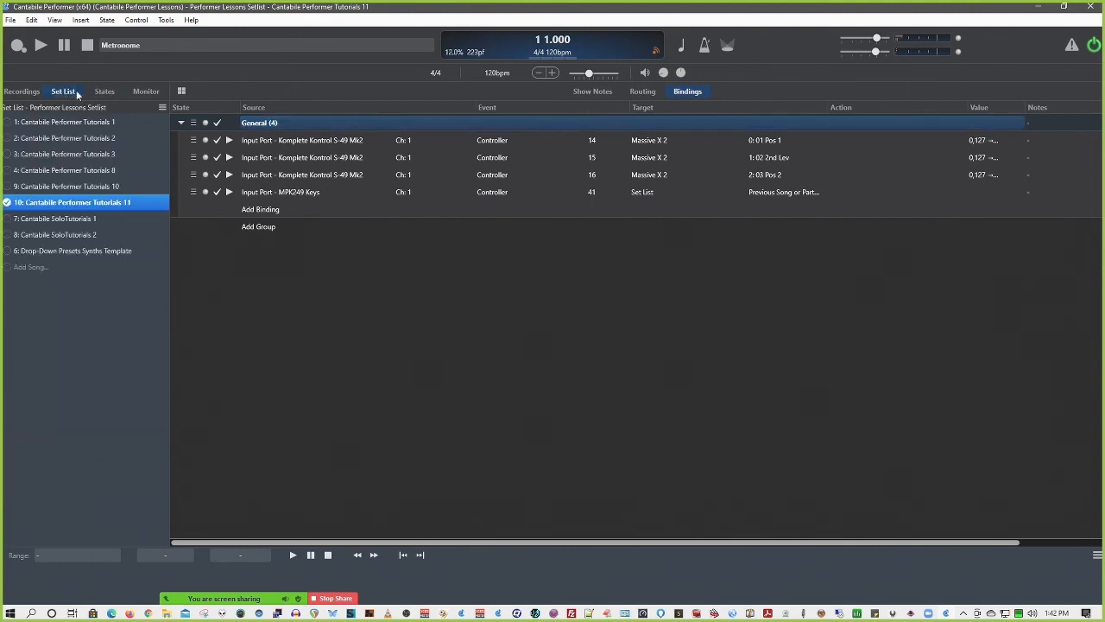
{"action": "left_click", "coordinate": [98, 91]}
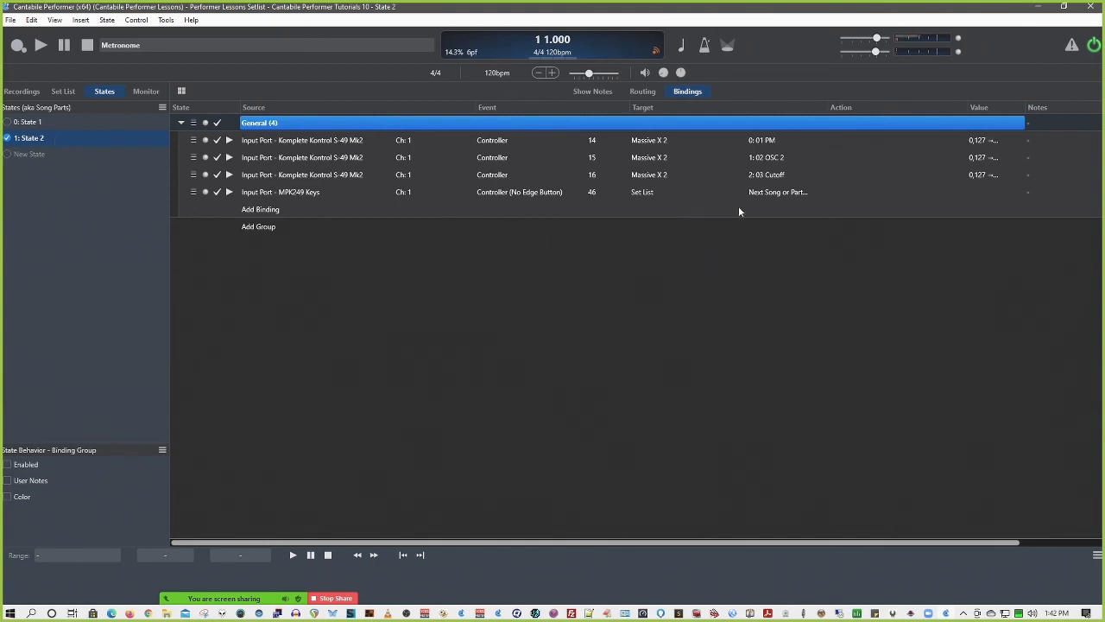
Set the Controller 46 binding's action to Load Song with Index (Delayed) and review the selectable song indexes
{"action": "left_click", "coordinate": [778, 193]}
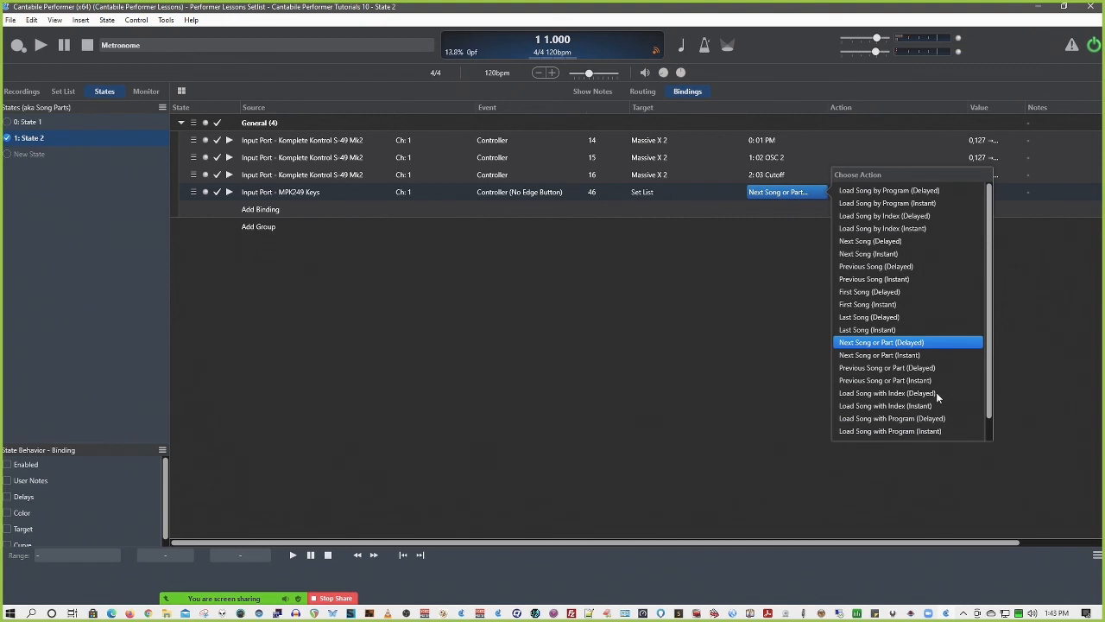
{"action": "left_click", "coordinate": [874, 394]}
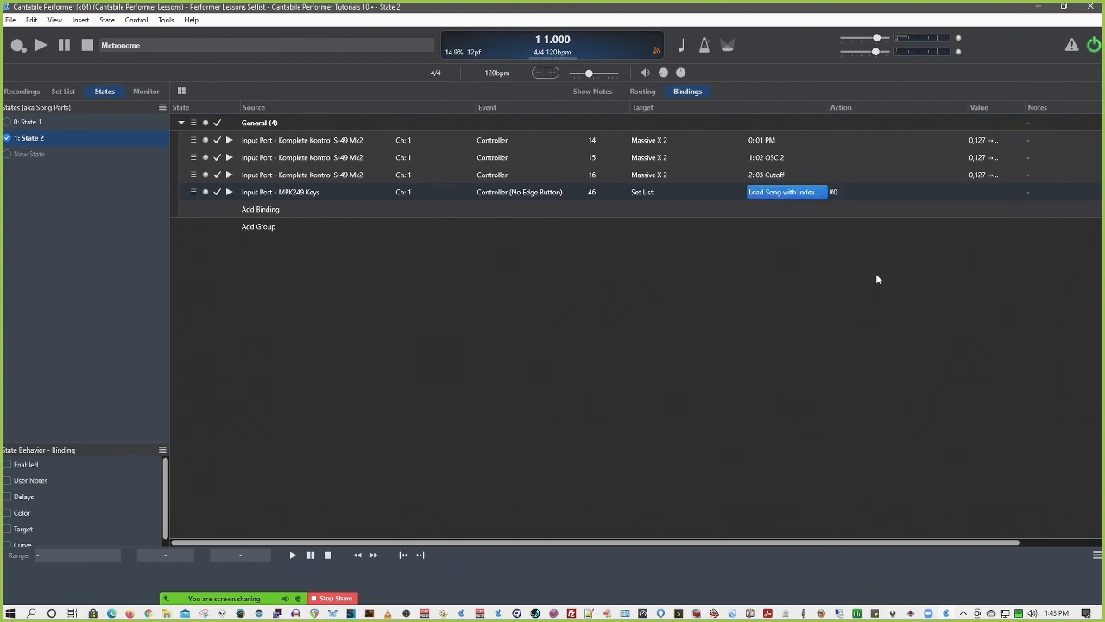
{"action": "left_click", "coordinate": [834, 191]}
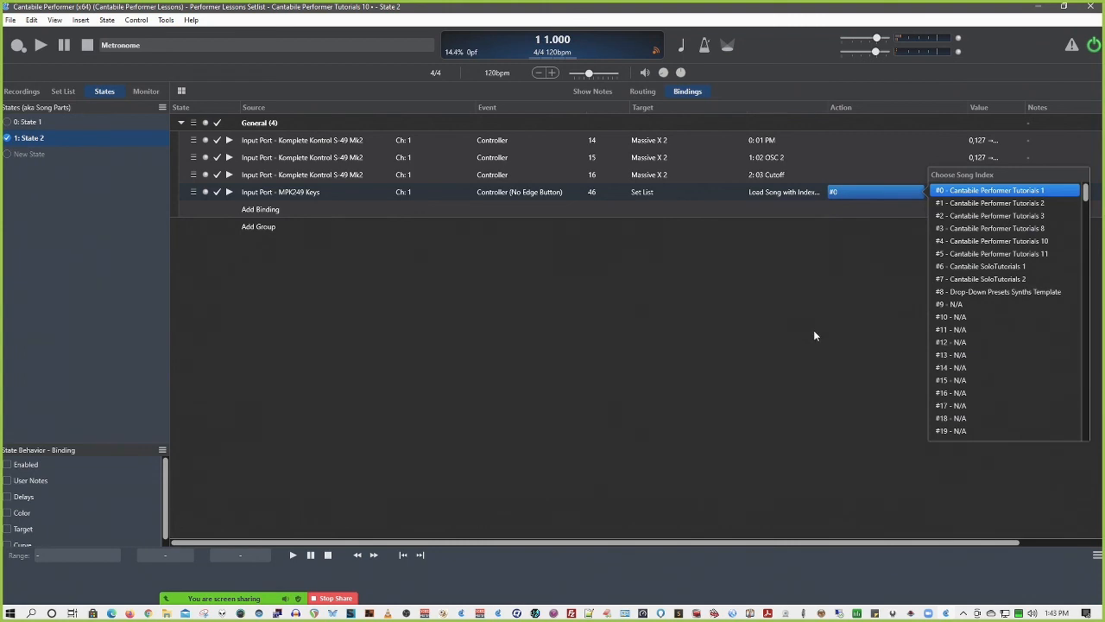
Change the Controller 46 binding's action to Load Song with Program (Delayed) and review the selectable song programs
{"action": "left_click", "coordinate": [788, 191]}
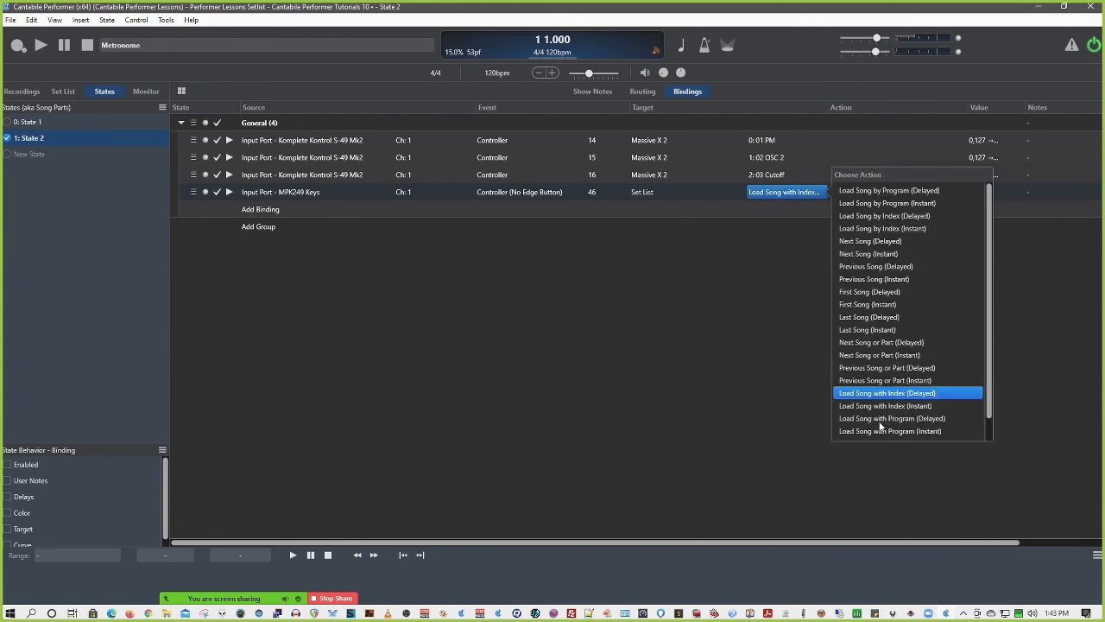
{"action": "left_click", "coordinate": [876, 420]}
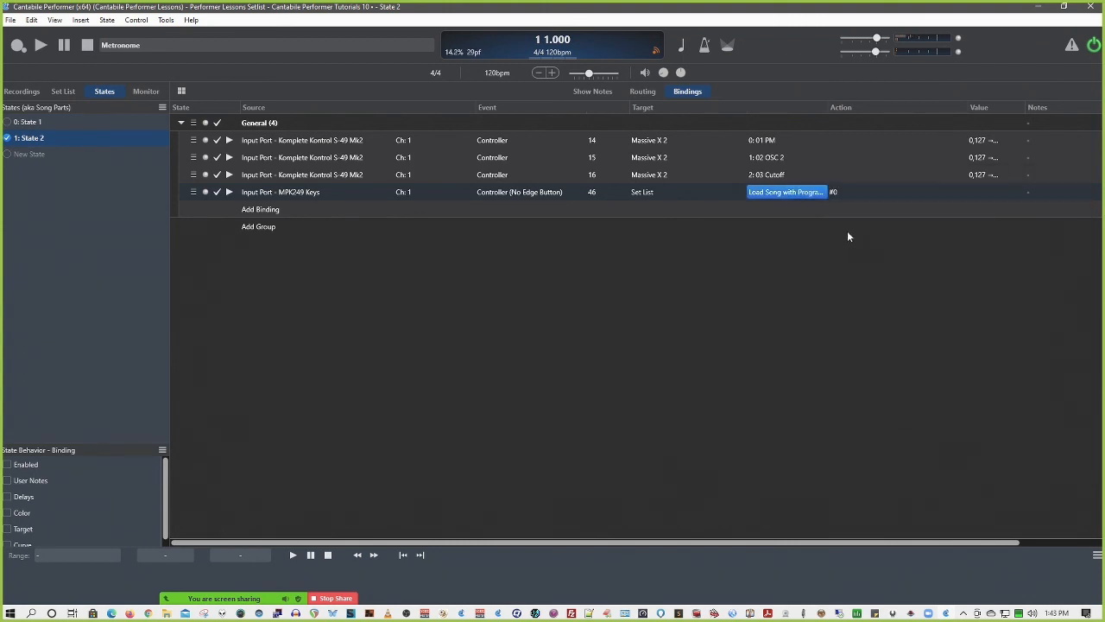
{"action": "left_click", "coordinate": [836, 191]}
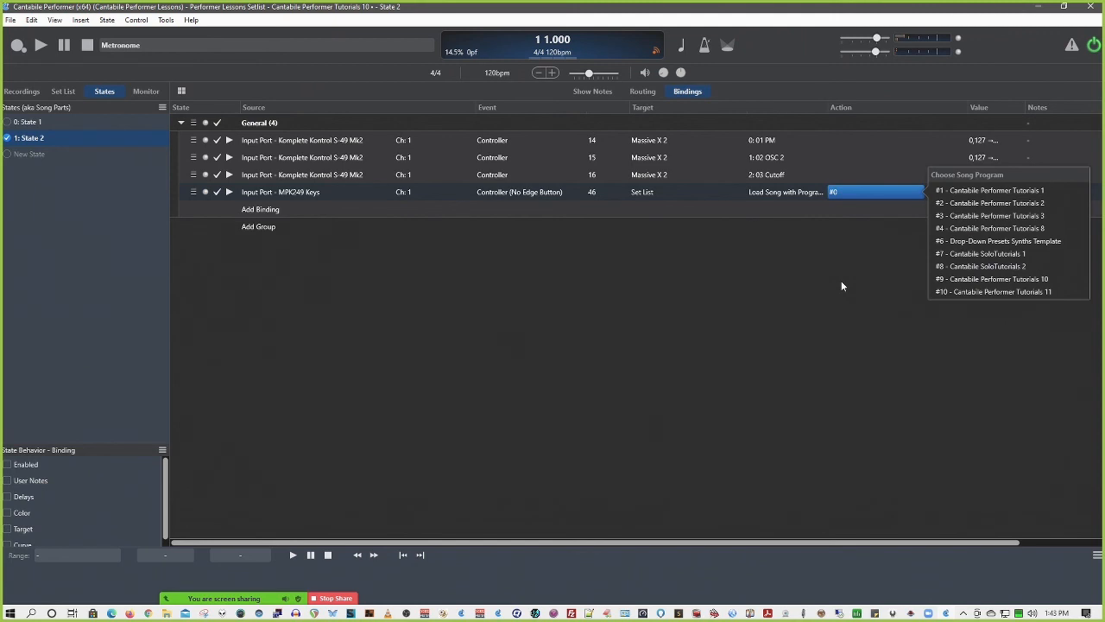
Return the Controller 46 binding's action to Load Song with Index (Delayed) and compare its song index choices
{"action": "left_click", "coordinate": [788, 194]}
{"action": "left_click", "coordinate": [882, 391]}
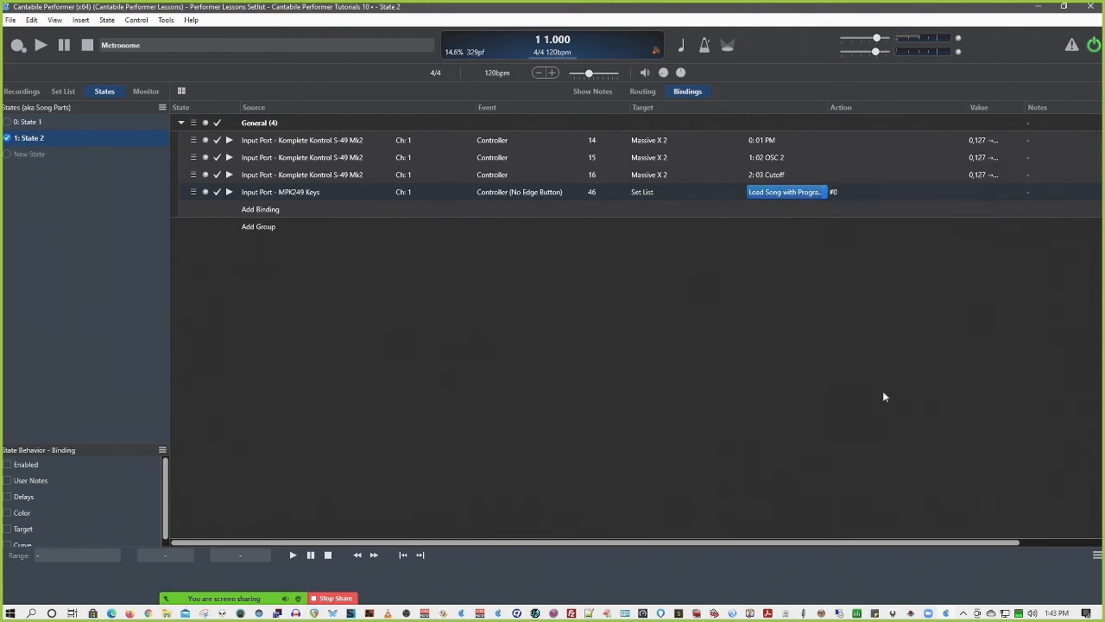
{"action": "left_click", "coordinate": [840, 193]}
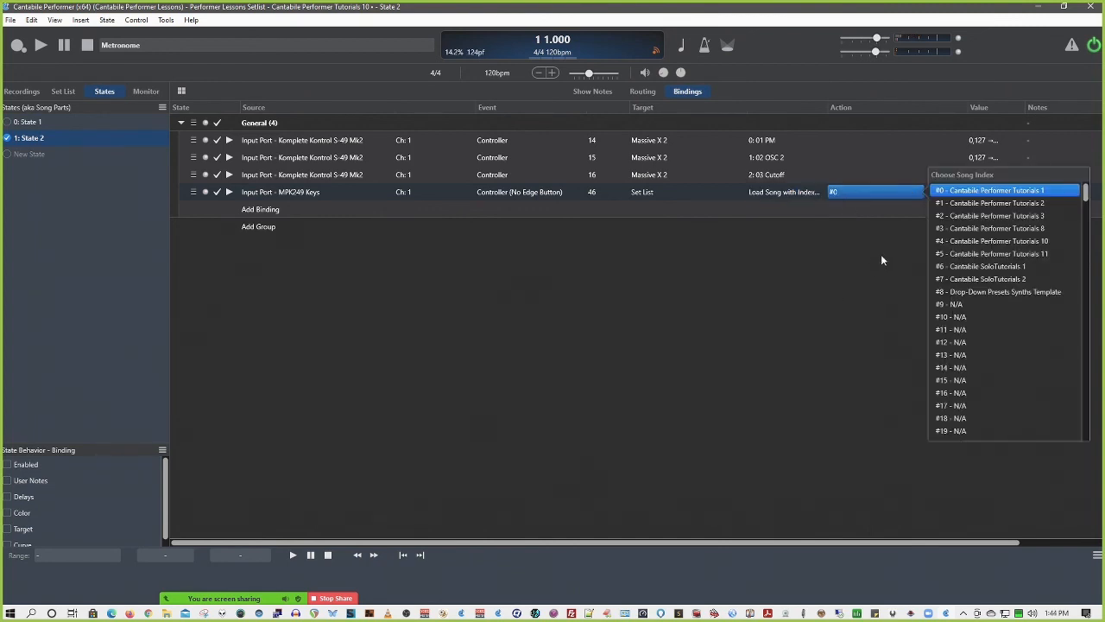
Set the Controller 46 binding's action back to Load Song with Program (Delayed) and recheck its song program choices
{"action": "left_click", "coordinate": [799, 196]}
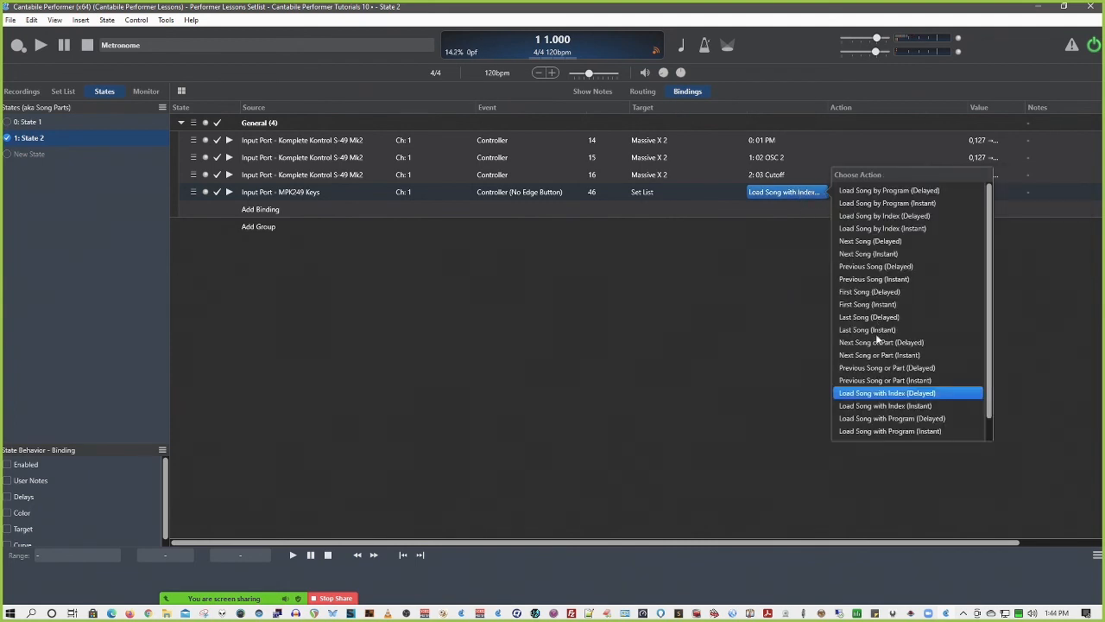
{"action": "left_click", "coordinate": [885, 417]}
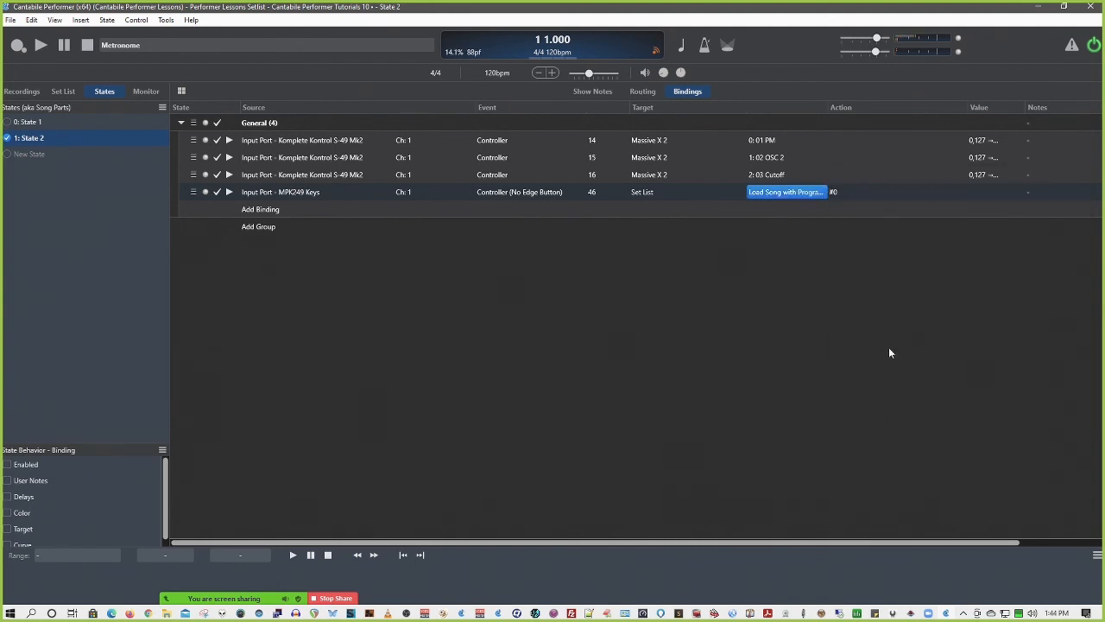
{"action": "left_click", "coordinate": [834, 191]}
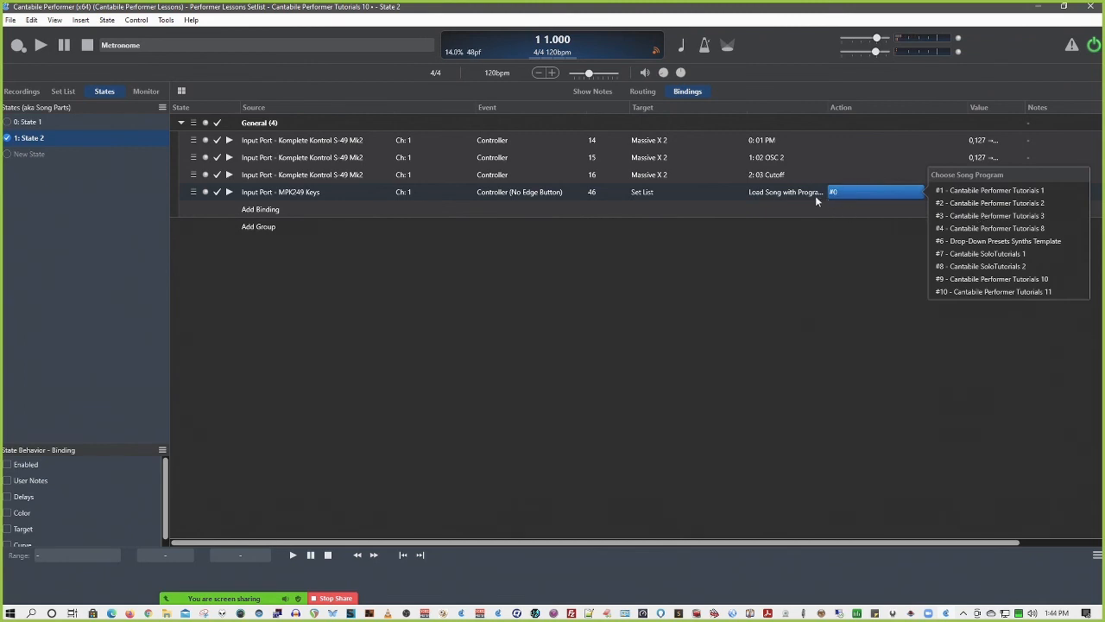
Change the Controller 46 binding's action to Load Song Scaled (Delayed)
{"action": "left_click", "coordinate": [791, 195]}
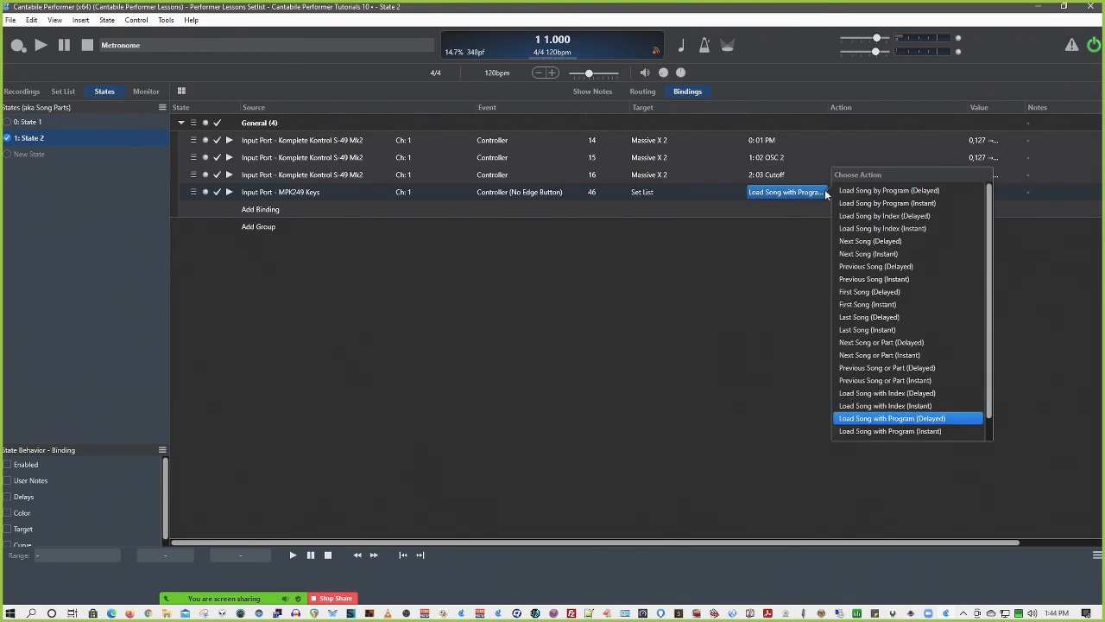
{"action": "scroll", "coordinate": [884, 279], "scroll_direction": "down", "scroll_amount": 1}
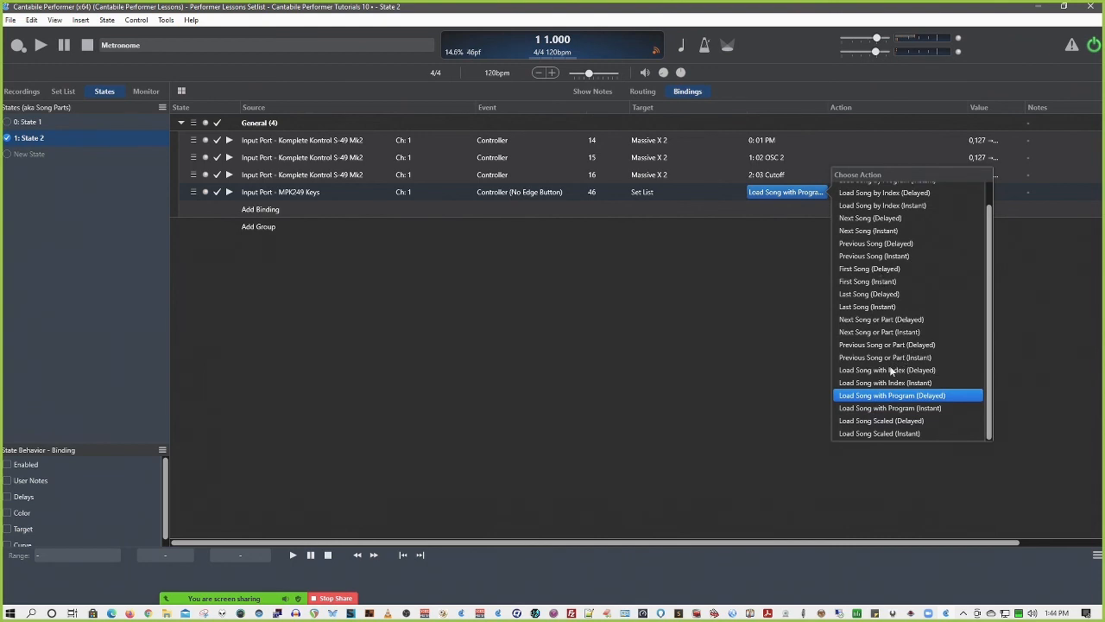
{"action": "left_click", "coordinate": [868, 422]}
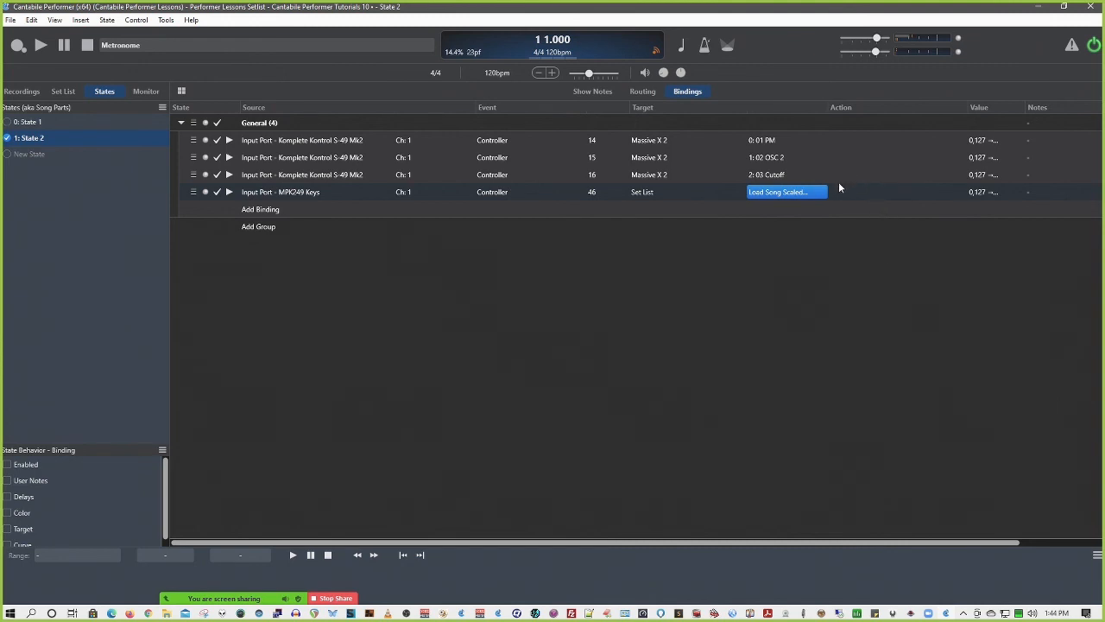
Try a source controller range of 0 to 10 in the Controller 46 binding's value mapping, then discard the edit
{"action": "double_click", "coordinate": [990, 190]}
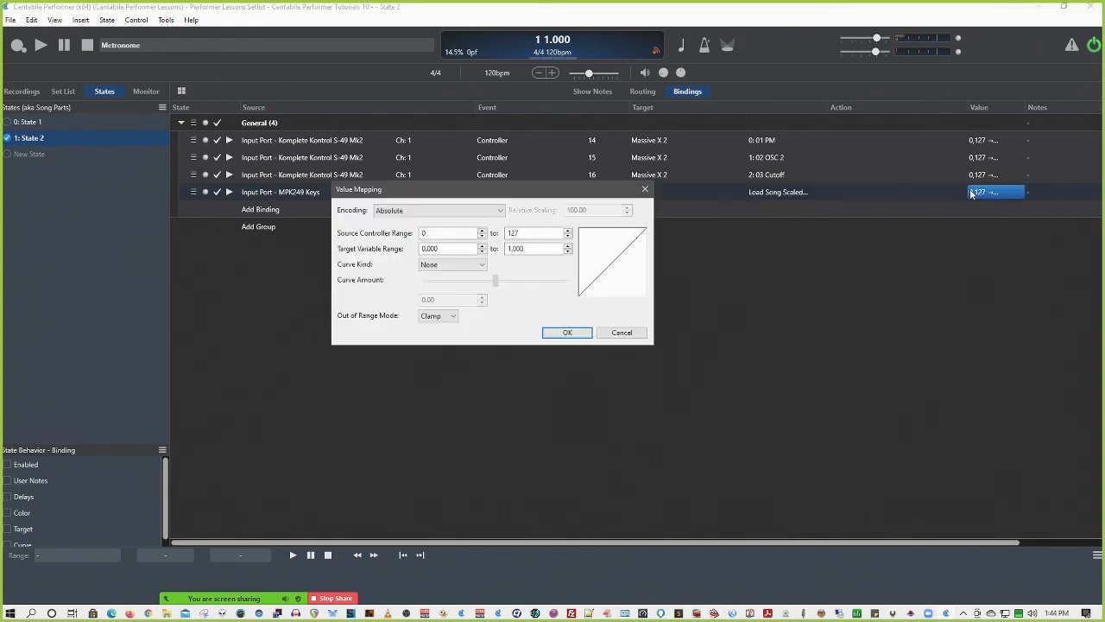
{"action": "double_click", "coordinate": [523, 233]}
{"action": "type", "text": "10"}
{"action": "left_click", "coordinate": [621, 334]}
Change the Controller 46 binding's target to Song with the parameter Transpose Octave Up (Snapped)
{"action": "left_click", "coordinate": [652, 191]}
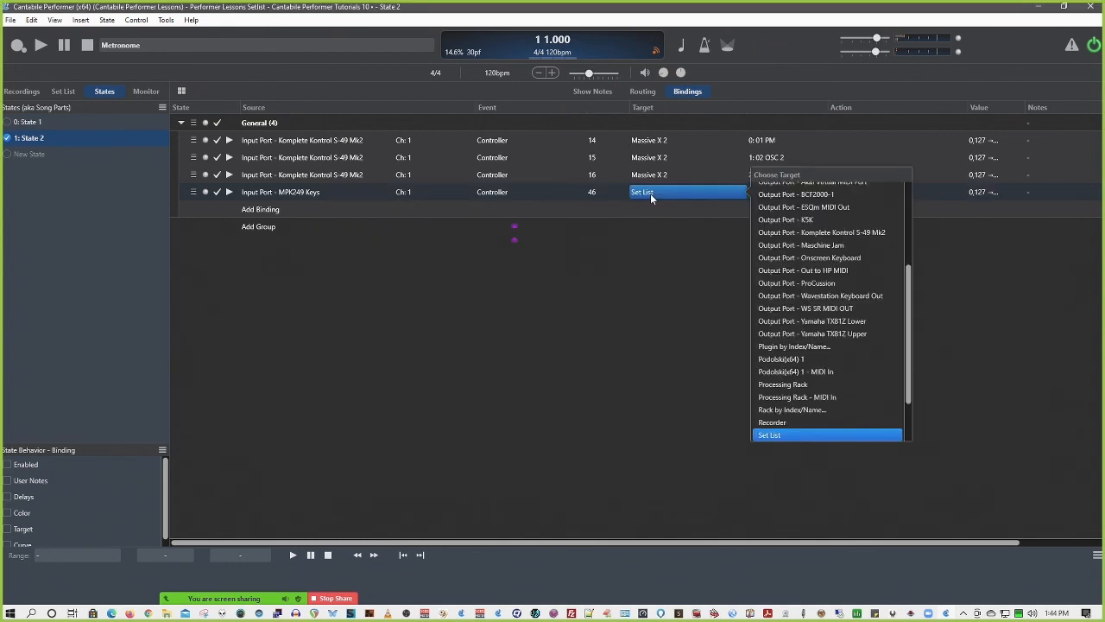
{"action": "scroll", "coordinate": [805, 294], "scroll_direction": "down", "scroll_amount": 2}
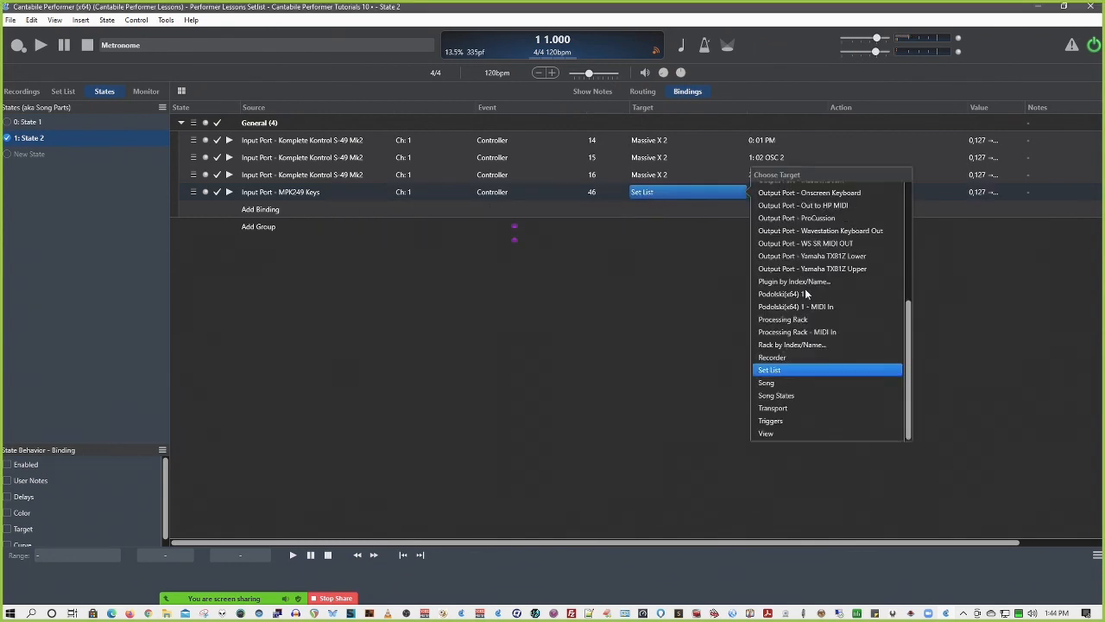
{"action": "left_click", "coordinate": [773, 383]}
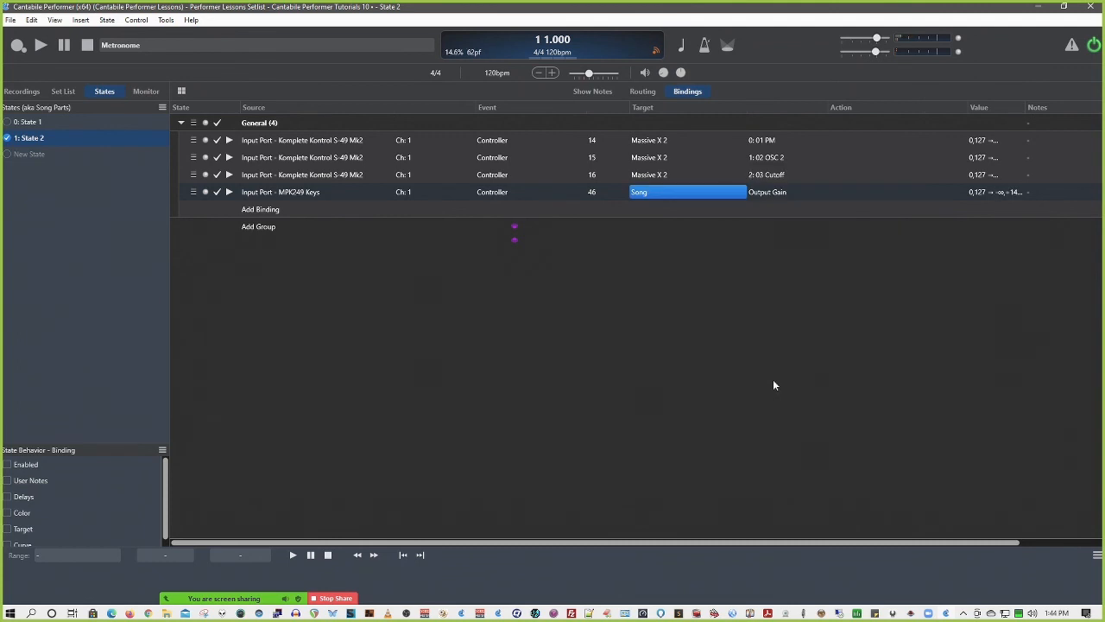
{"action": "left_click", "coordinate": [772, 192]}
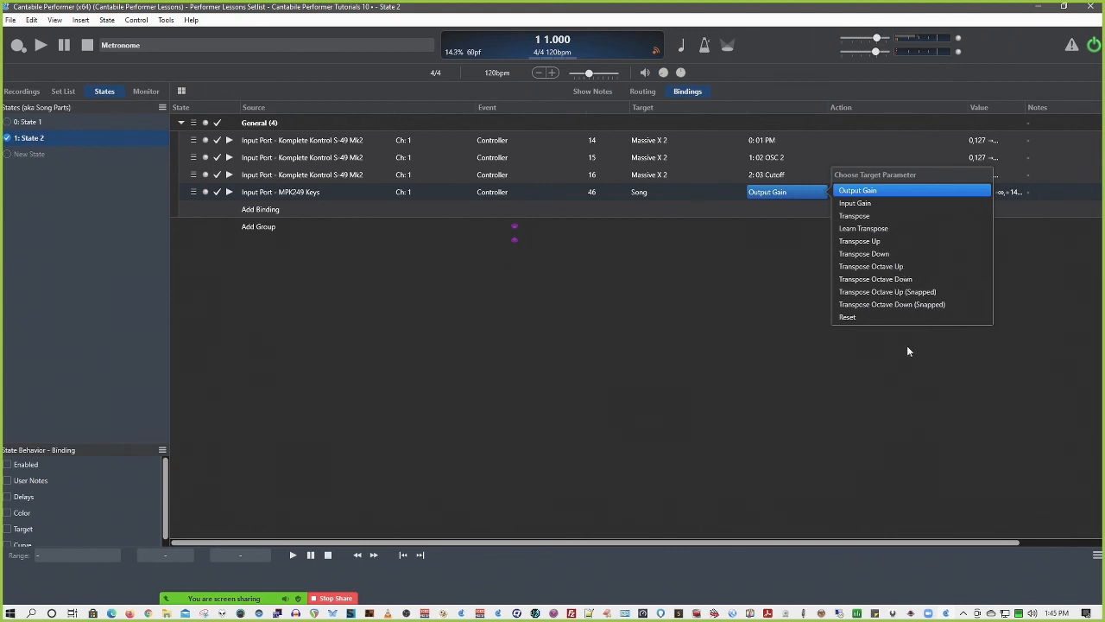
{"action": "left_click", "coordinate": [926, 292]}
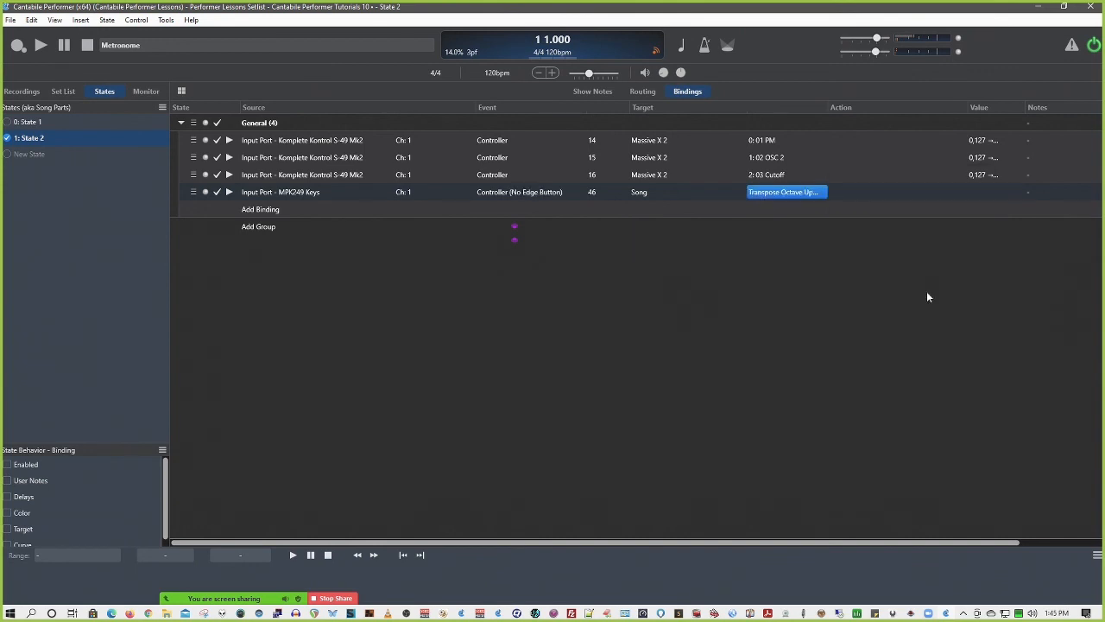
Switch the Song parameter to Transpose Octave Down (Snapped), then to Transpose Octave Up, and compare the transpose options
{"action": "left_click", "coordinate": [817, 193]}
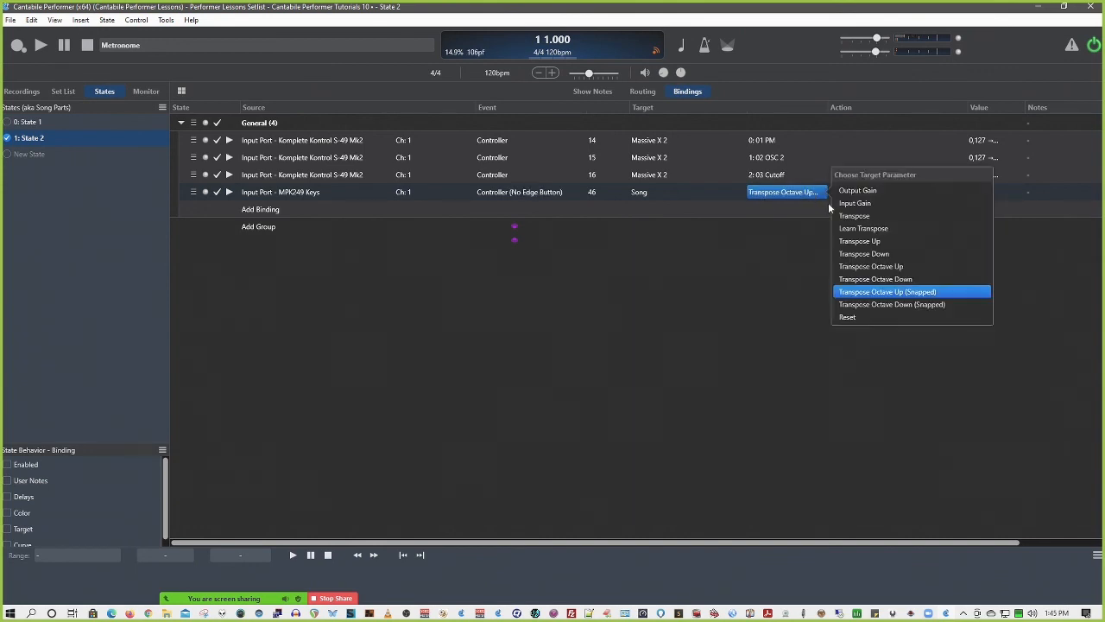
{"action": "left_click", "coordinate": [914, 305]}
{"action": "left_click", "coordinate": [807, 192]}
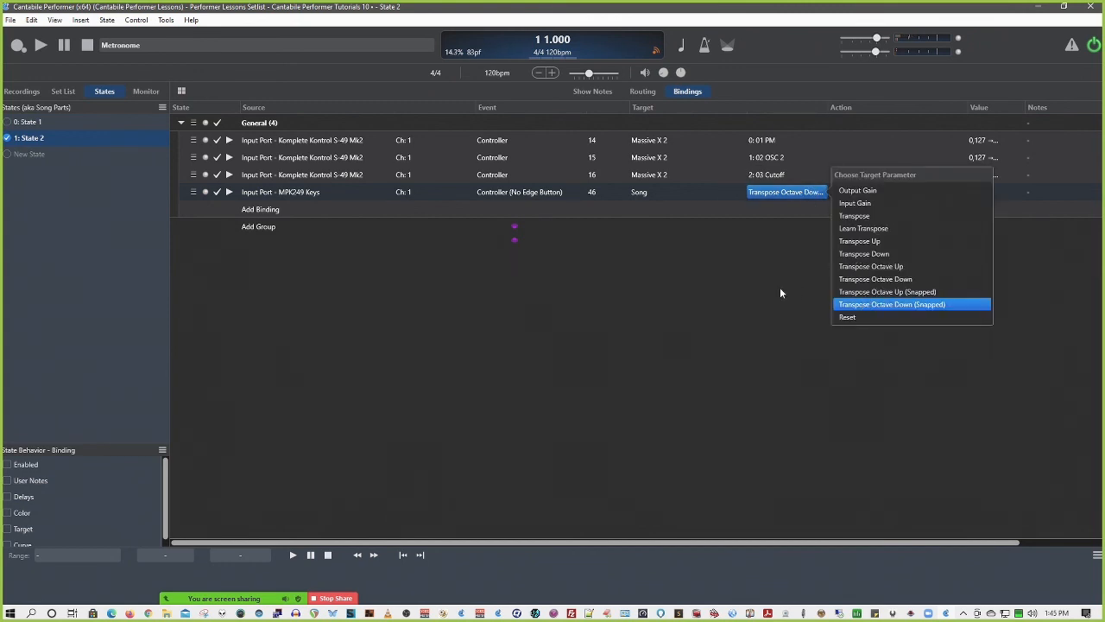
{"action": "left_click", "coordinate": [870, 267]}
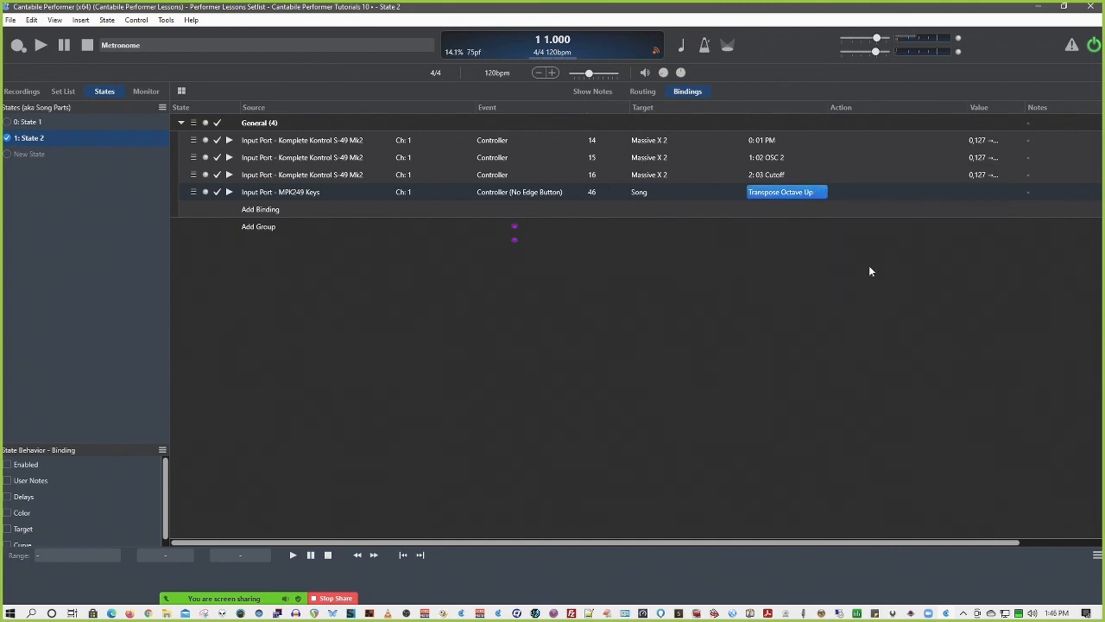
{"action": "left_click", "coordinate": [810, 193]}
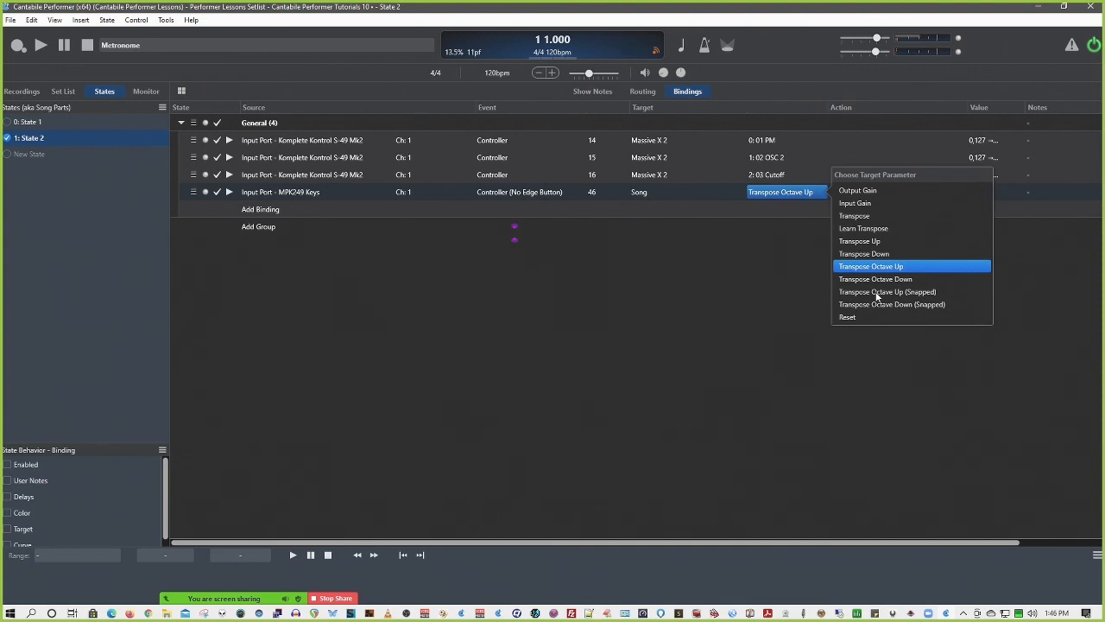
{"action": "left_click", "coordinate": [790, 289]}
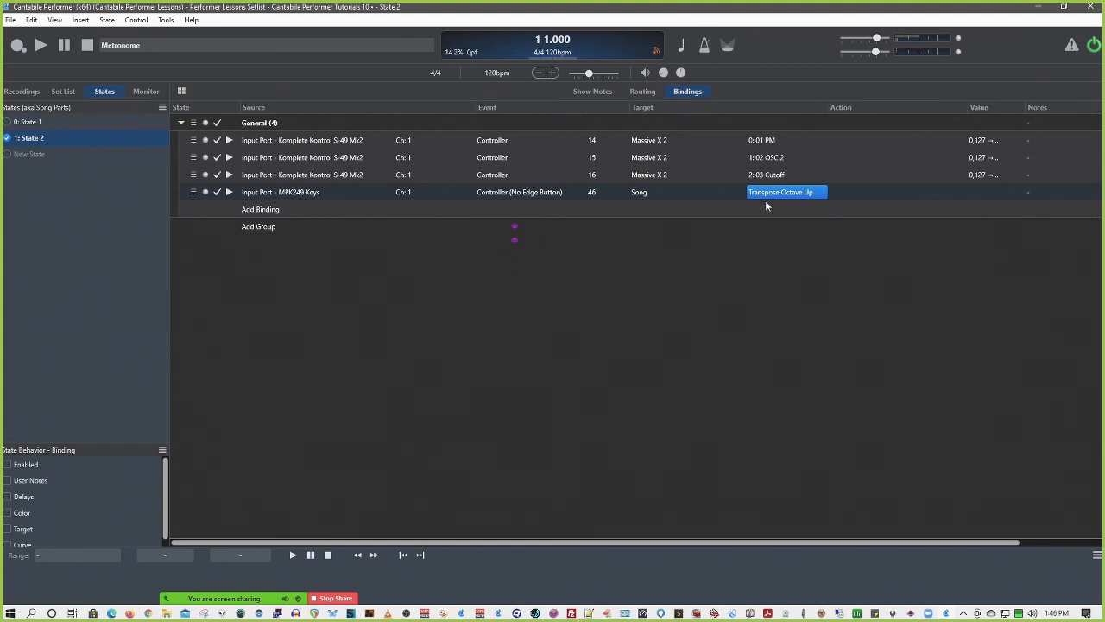
Change the Controller 46 binding's target to Song States and review its available state actions
{"action": "left_click", "coordinate": [647, 192]}
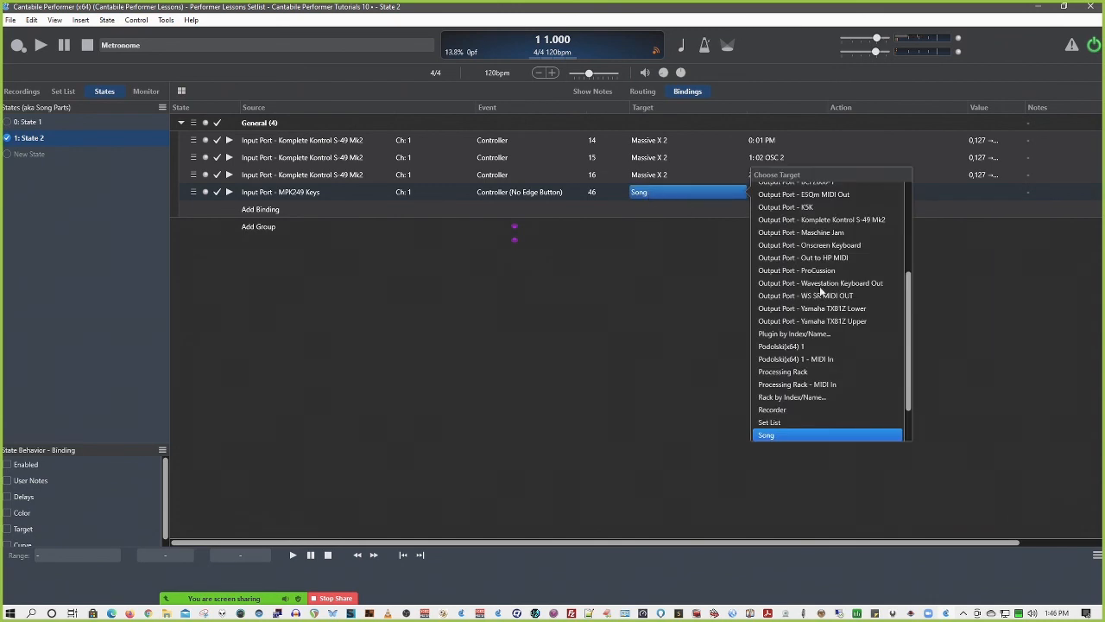
{"action": "scroll", "coordinate": [804, 296], "scroll_direction": "down", "scroll_amount": 2}
{"action": "left_click", "coordinate": [801, 395]}
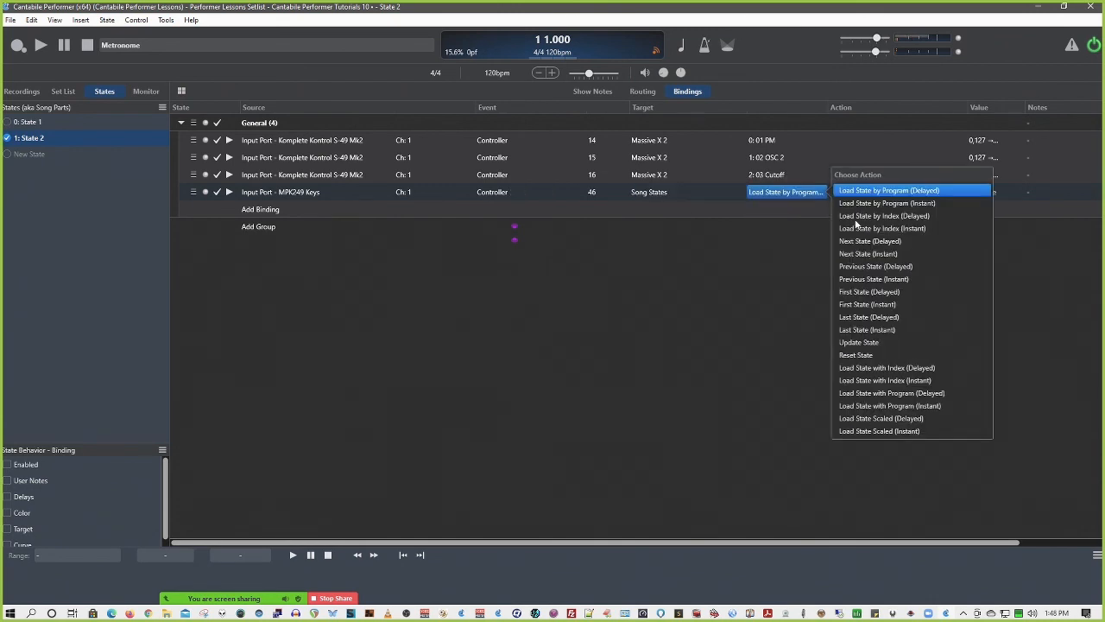
{"action": "left_click", "coordinate": [660, 192]}
Change the Controller 46 binding's target to View and review the full range of panels, bars and modes it can control
{"action": "left_click", "coordinate": [660, 192]}
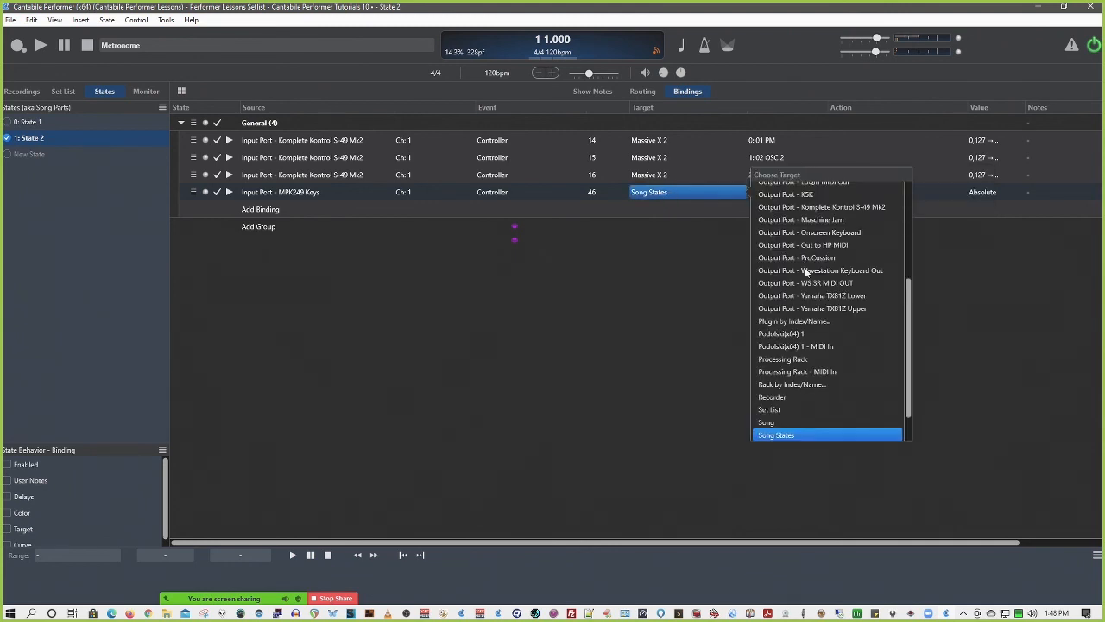
{"action": "scroll", "coordinate": [781, 318], "scroll_direction": "down", "scroll_amount": 1}
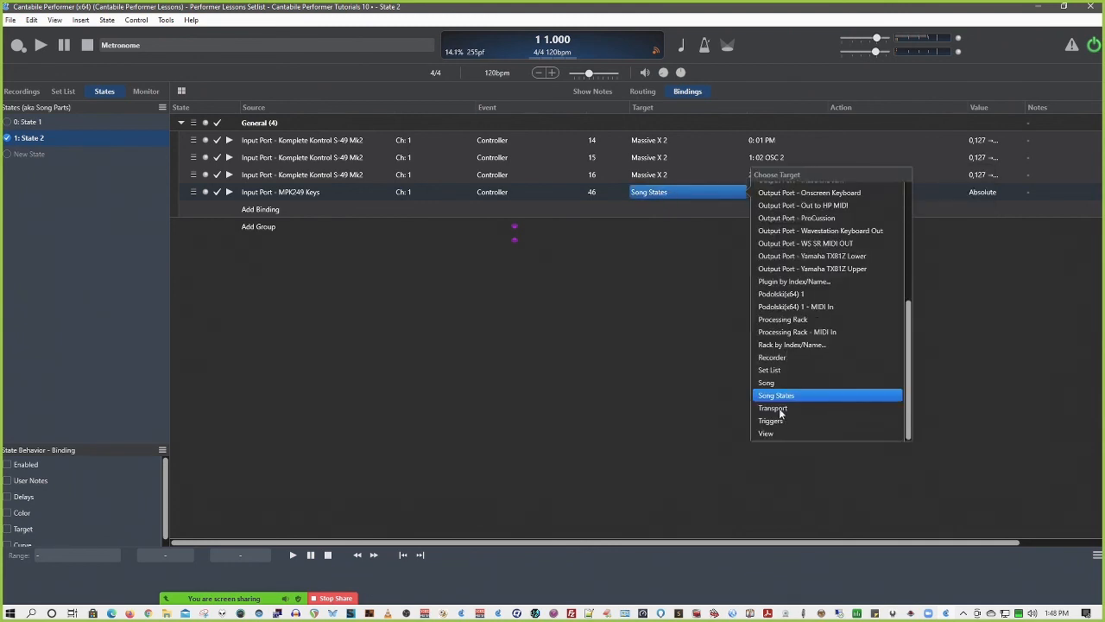
{"action": "left_click", "coordinate": [777, 420]}
{"action": "left_click", "coordinate": [779, 199]}
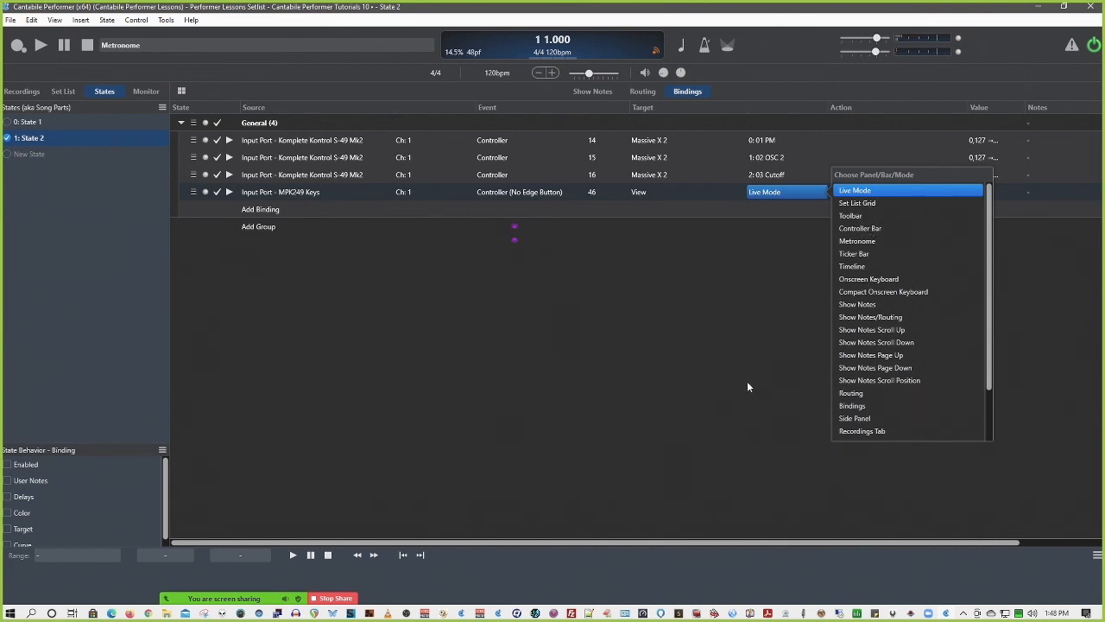
{"action": "scroll", "coordinate": [861, 395], "scroll_direction": "down", "scroll_amount": 2}
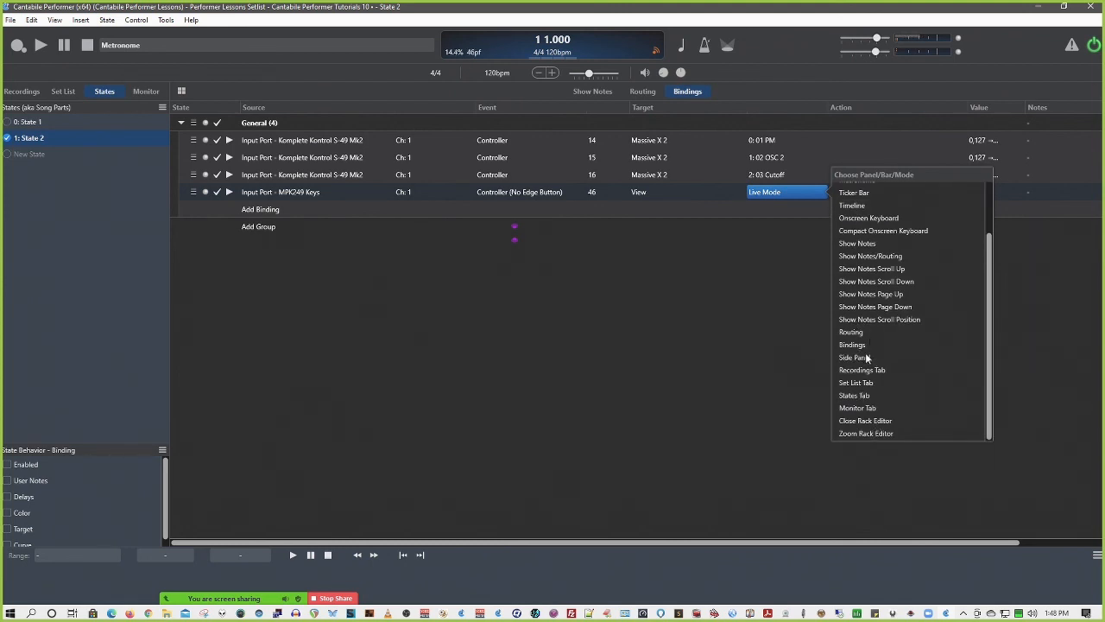
{"action": "scroll", "coordinate": [868, 357], "scroll_direction": "up", "scroll_amount": 2}
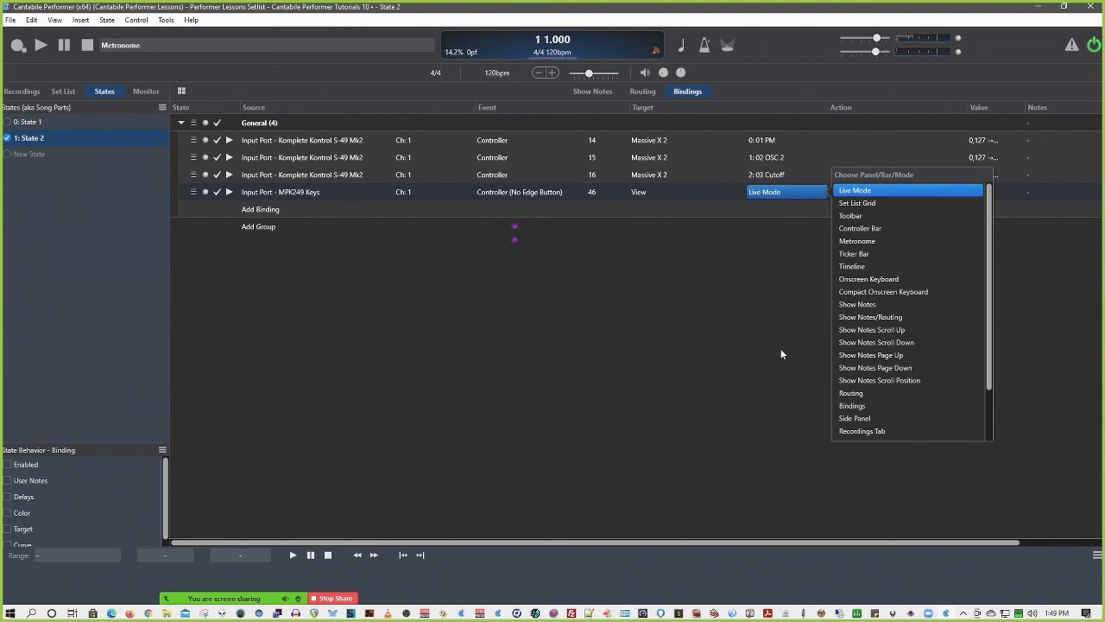
{"action": "scroll", "coordinate": [913, 349], "scroll_direction": "down", "scroll_amount": 2}
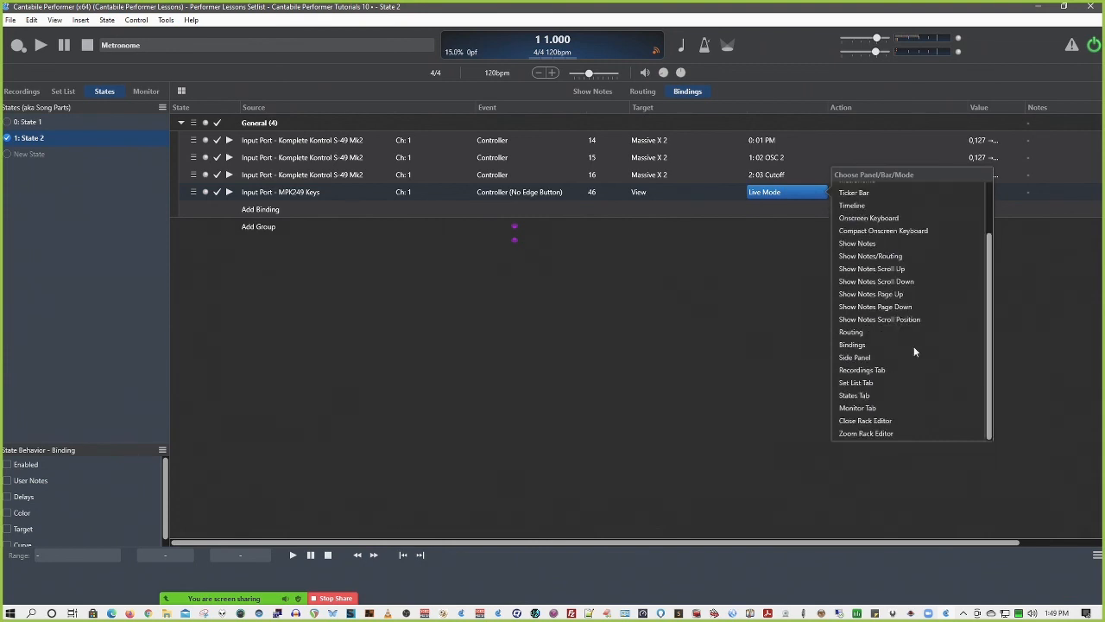
{"action": "scroll", "coordinate": [914, 346], "scroll_direction": "up", "scroll_amount": 2}
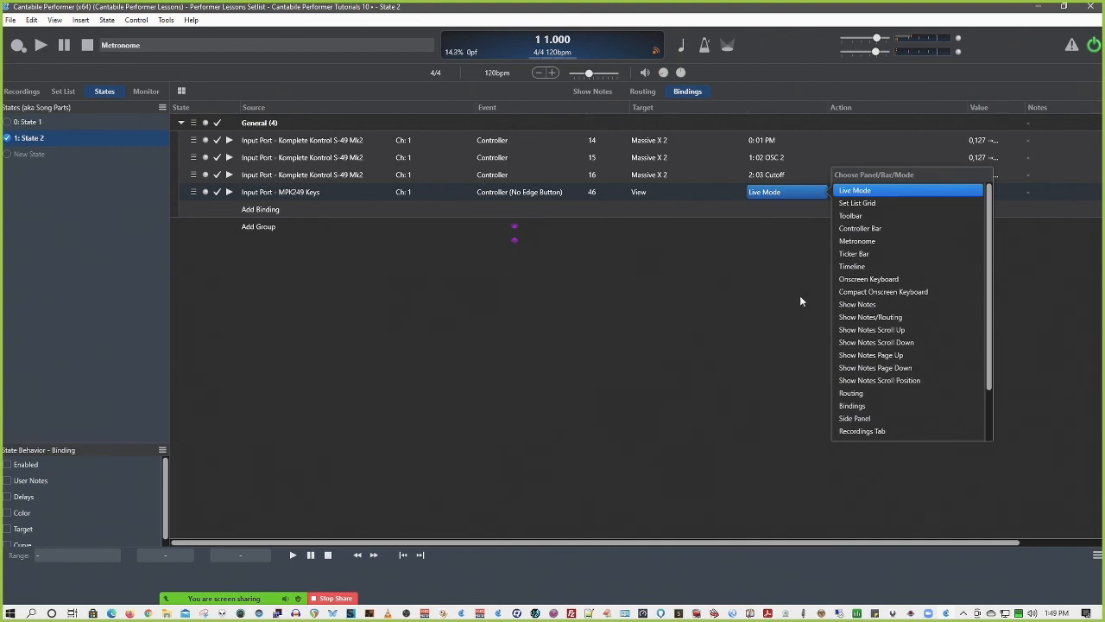
{"action": "left_click", "coordinate": [730, 344]}
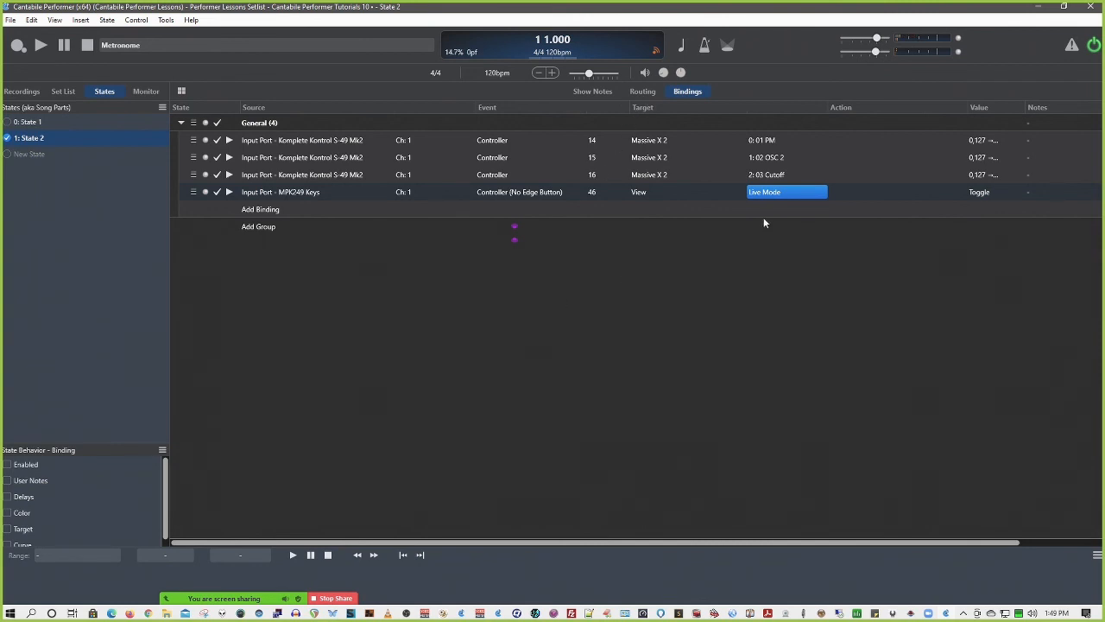
Set the Controller 46 binding's target by index to Media Player #1, with Song as the rack
{"action": "left_click", "coordinate": [661, 190]}
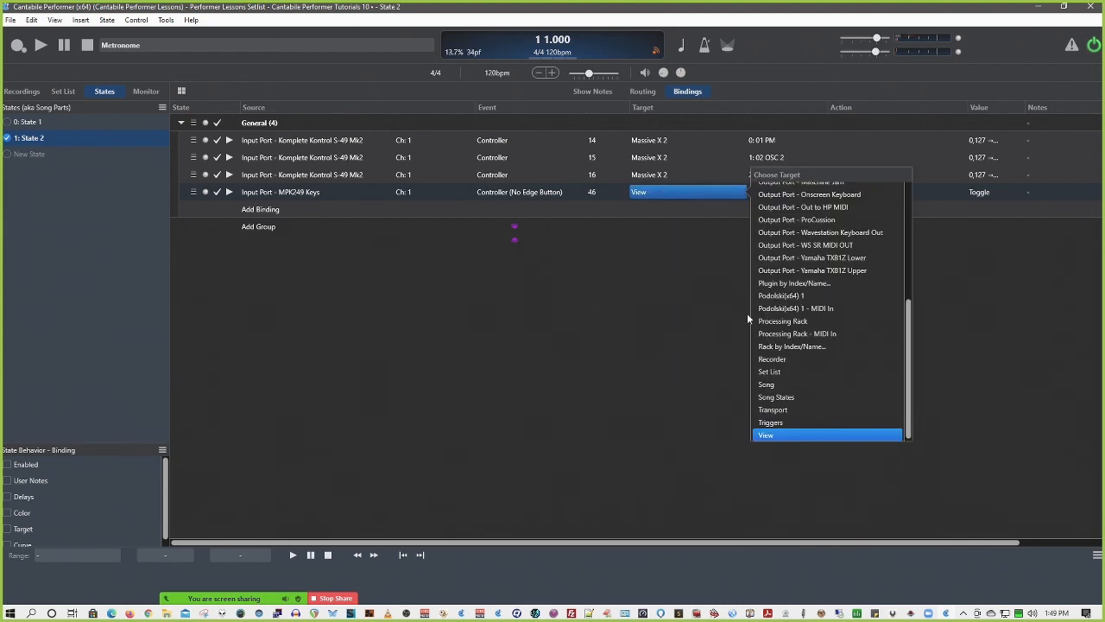
{"action": "scroll", "coordinate": [801, 342], "scroll_direction": "down", "scroll_amount": 1}
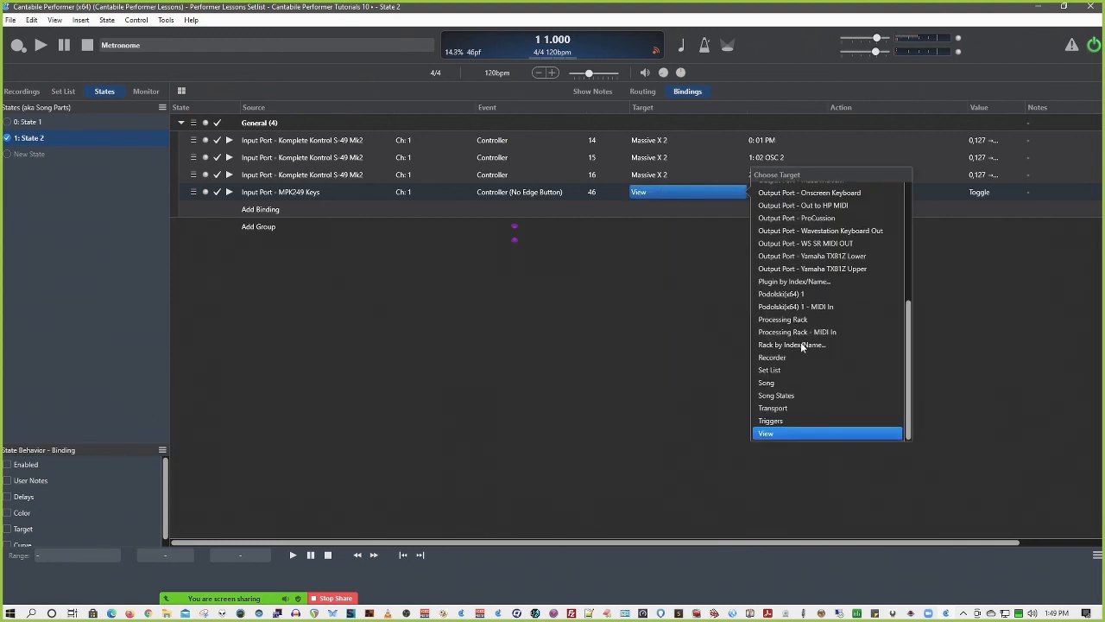
{"action": "scroll", "coordinate": [800, 342], "scroll_direction": "up", "scroll_amount": 6}
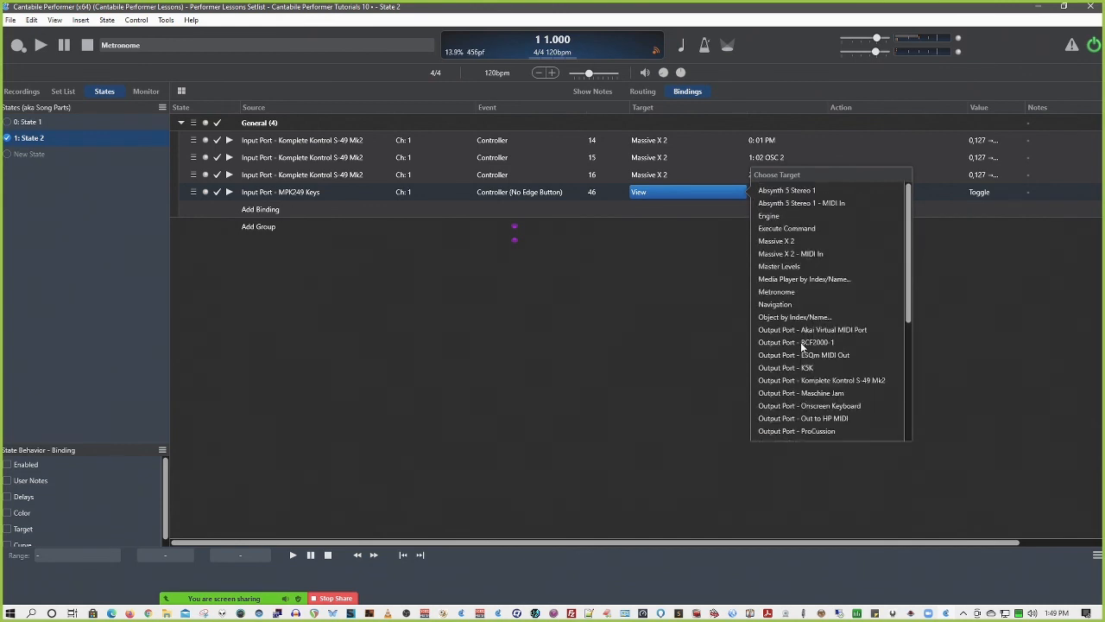
{"action": "left_click", "coordinate": [786, 279]}
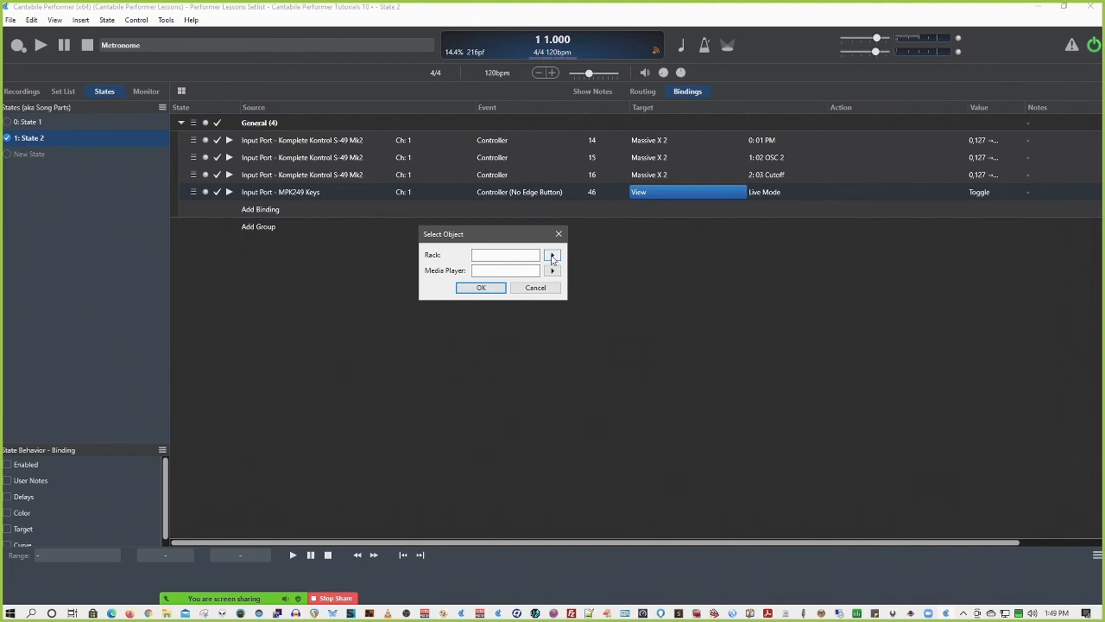
{"action": "left_click", "coordinate": [552, 255]}
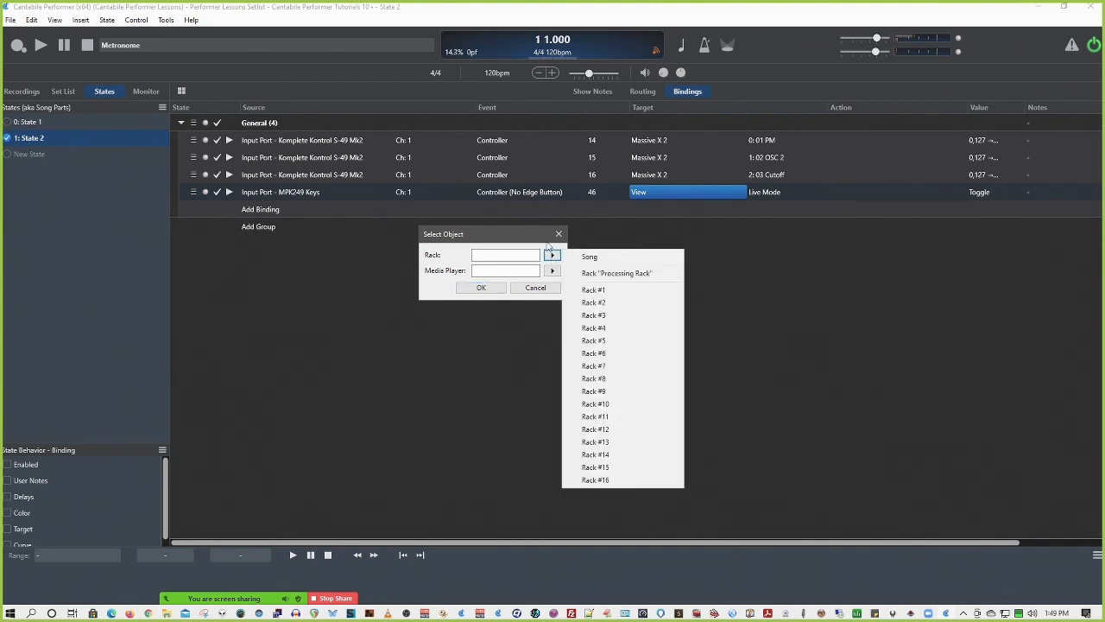
{"action": "left_click", "coordinate": [590, 257]}
{"action": "left_click", "coordinate": [553, 270]}
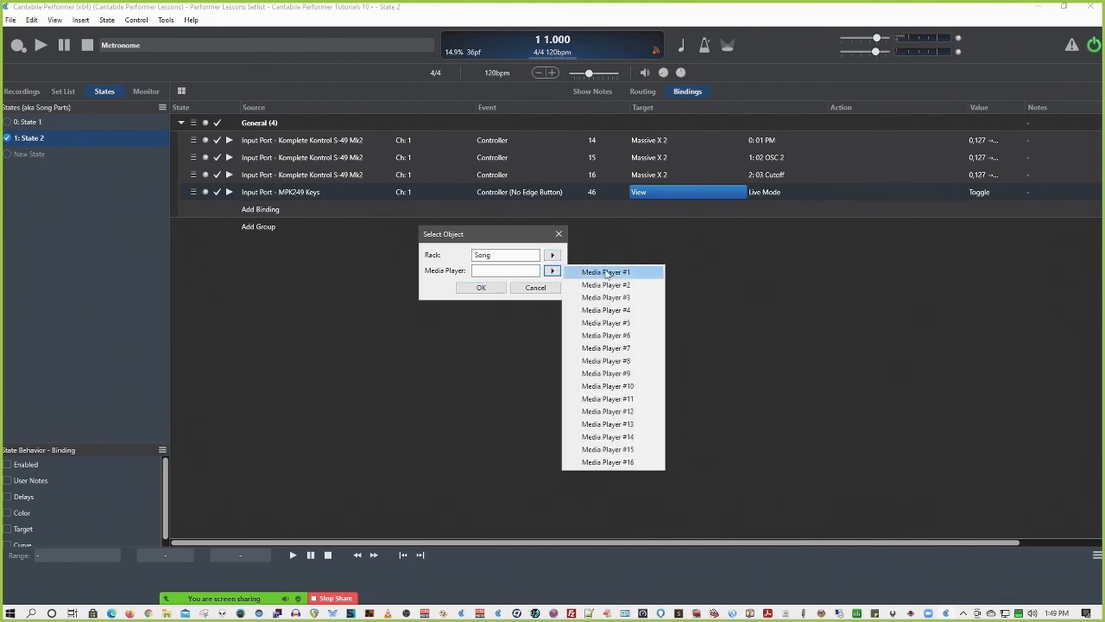
{"action": "left_click", "coordinate": [608, 272]}
{"action": "left_click", "coordinate": [482, 289]}
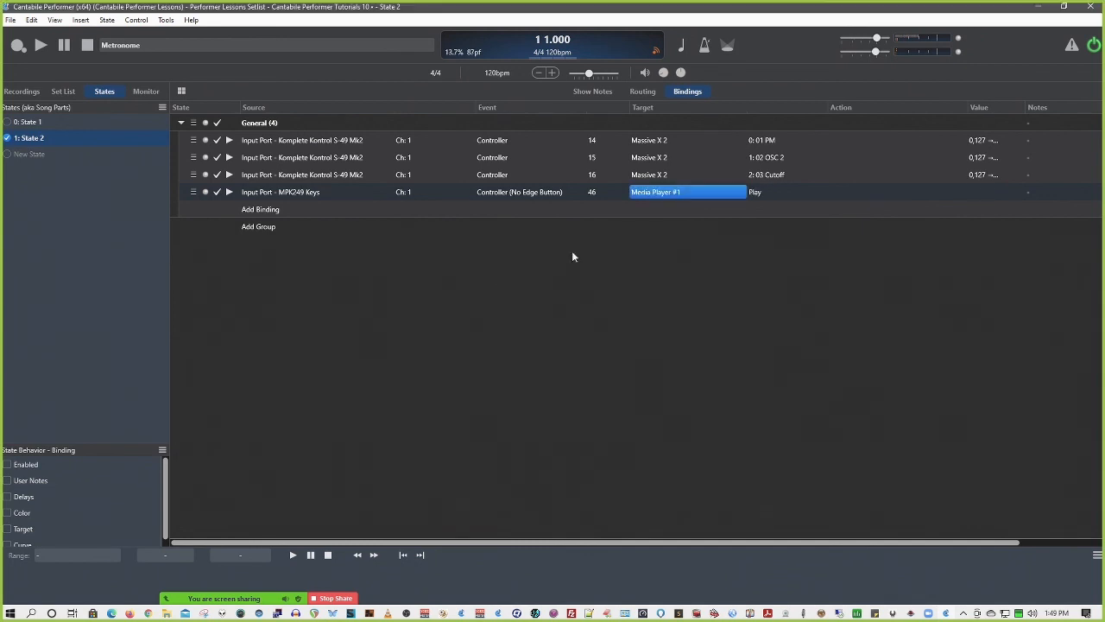
Review the controls available for the Media Player #1 target, from playback and file selection to markers and solo
{"action": "left_click", "coordinate": [756, 194]}
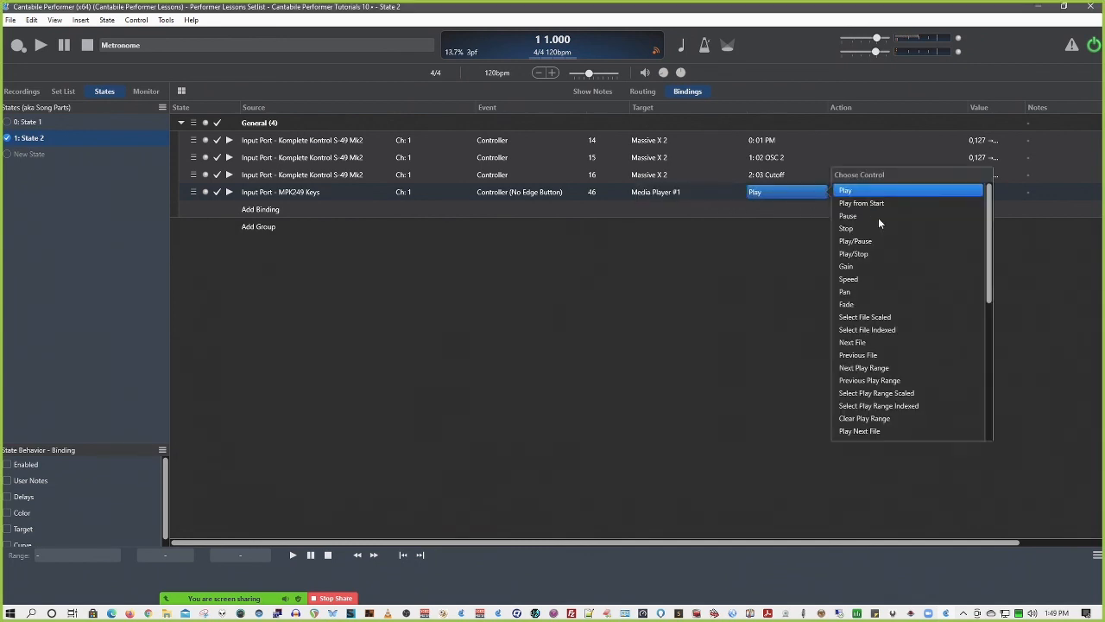
{"action": "scroll", "coordinate": [878, 218], "scroll_direction": "down", "scroll_amount": 10}
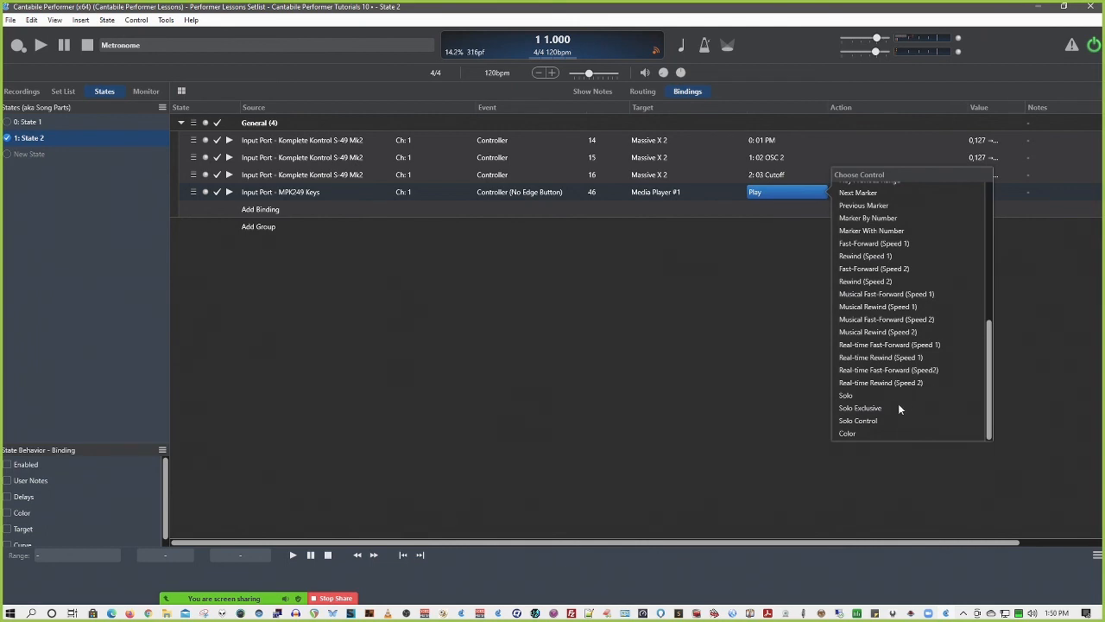
{"action": "scroll", "coordinate": [898, 419], "scroll_direction": "up", "scroll_amount": 6}
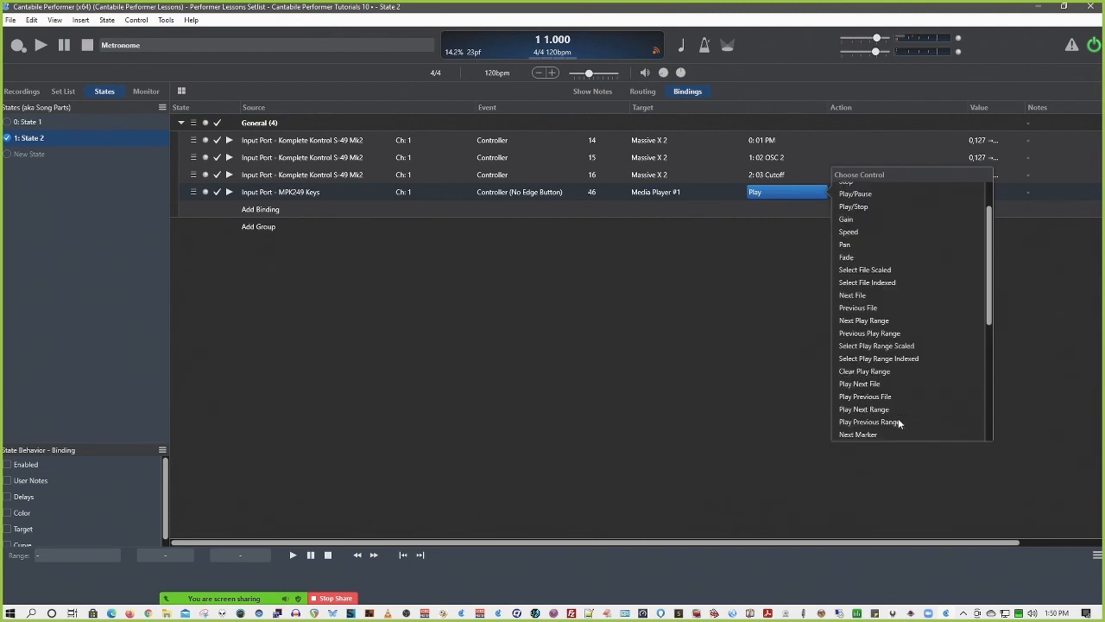